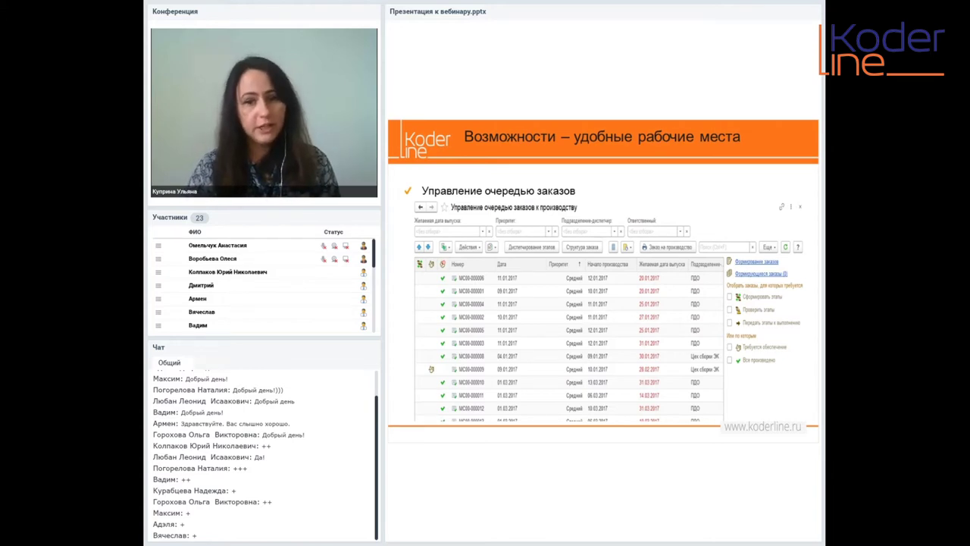
key("Right")
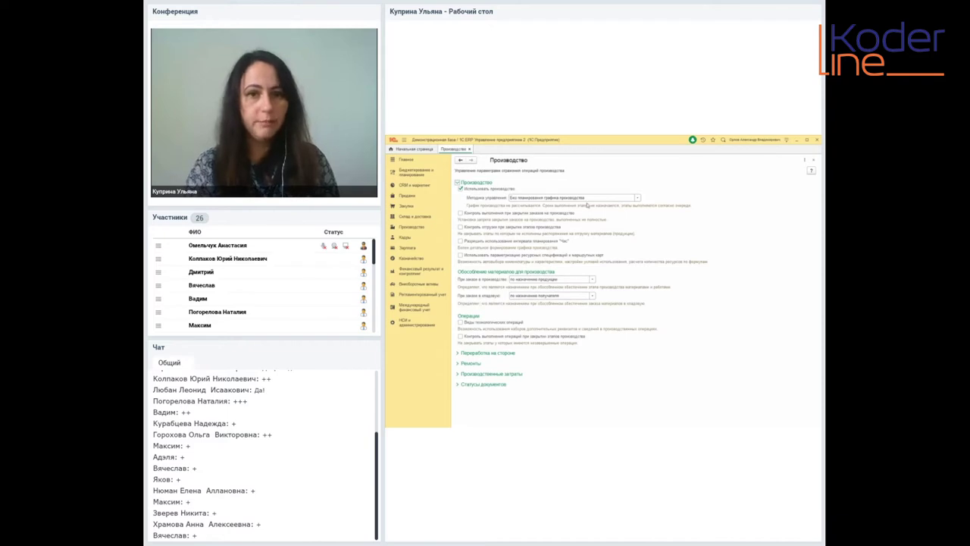
Step: Select "Без планирования графика производства" as the production management method
left_click(637, 198)
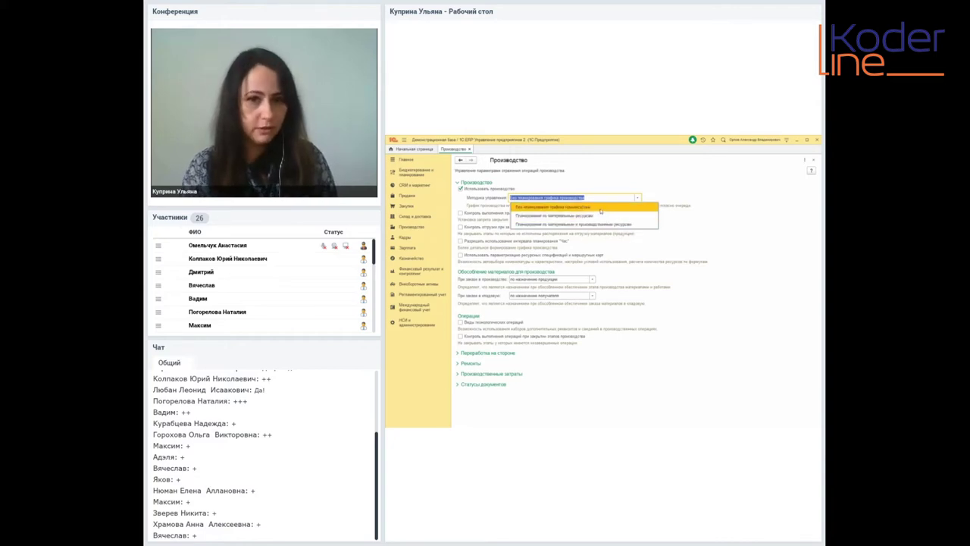
left_click(602, 210)
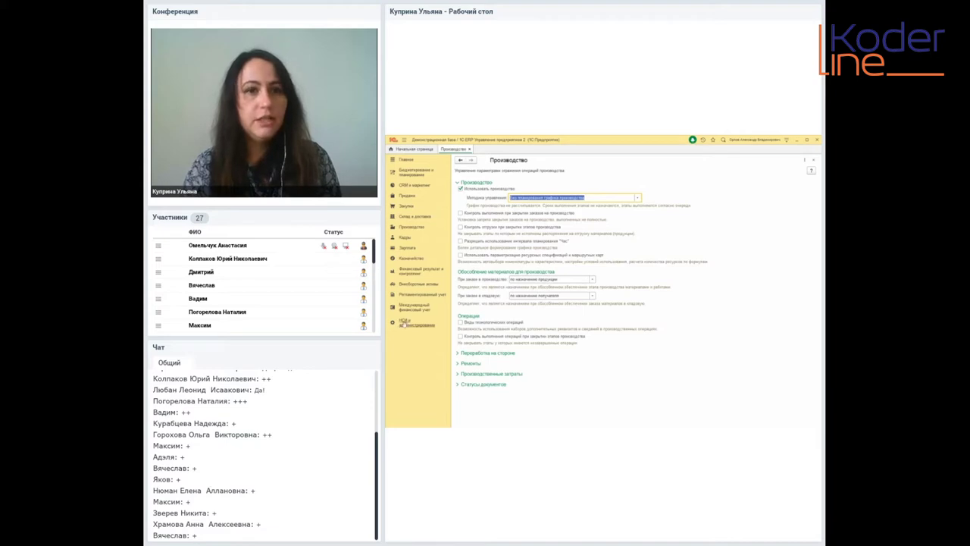
Step: Open the Номенклатура list and filter it by kinds and properties to the Продукция kind in the Производство group
left_click(409, 160)
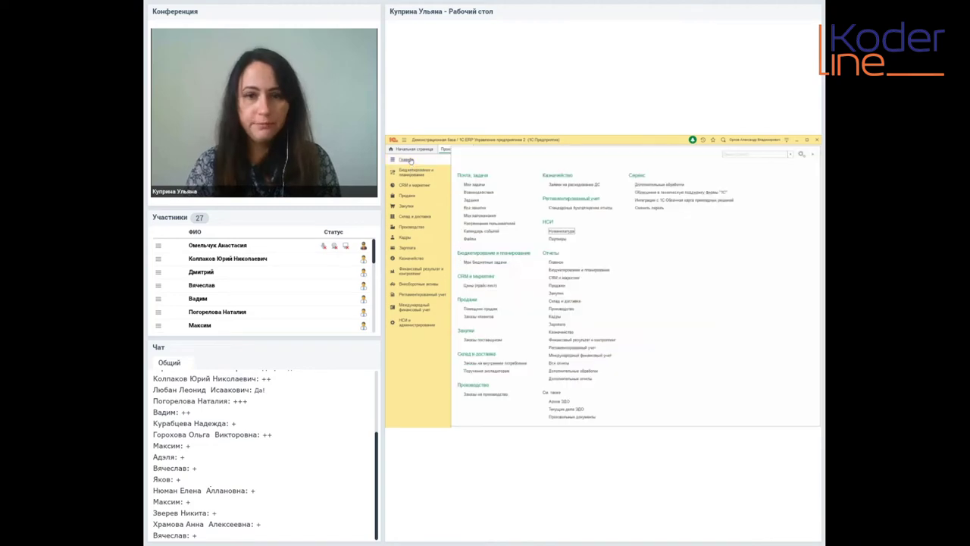
left_click(558, 231)
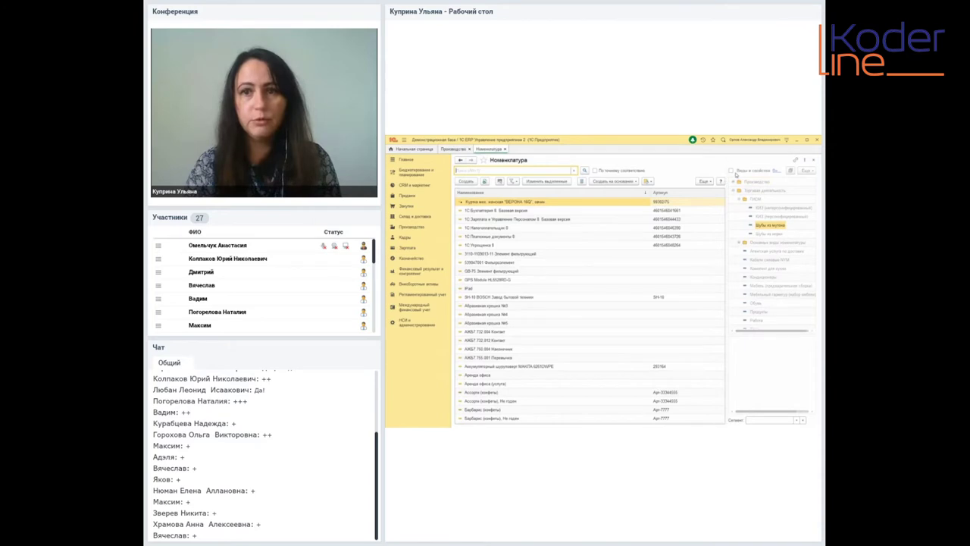
left_click(732, 171)
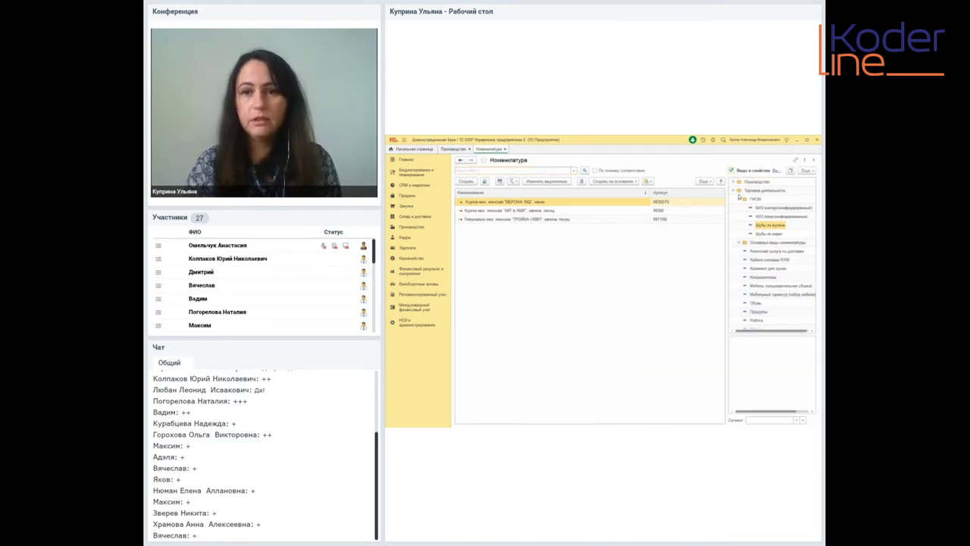
left_click(734, 190)
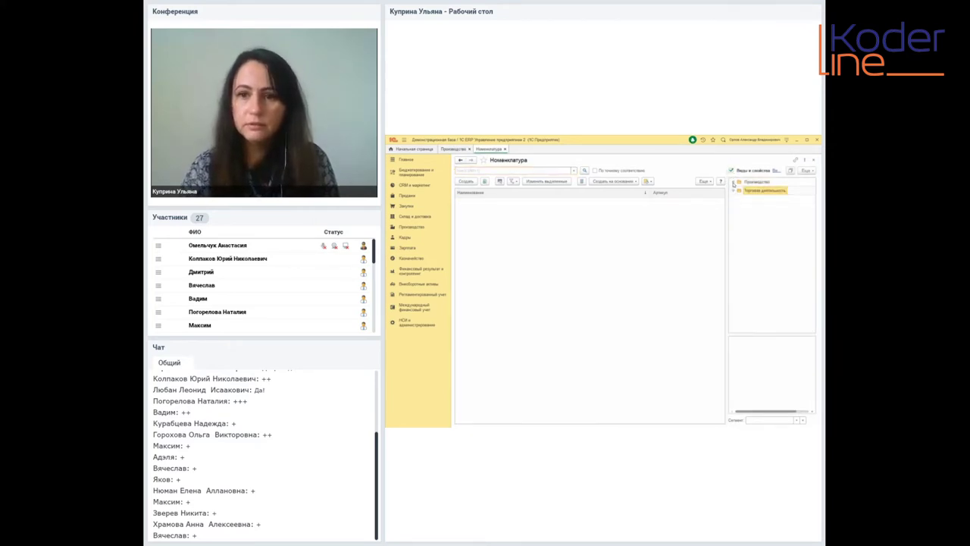
left_click(734, 183)
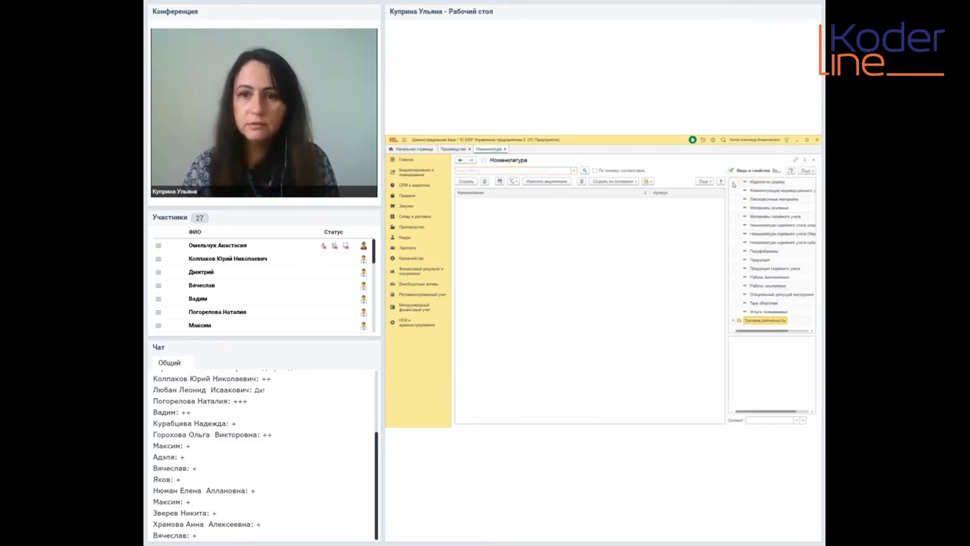
left_click(764, 260)
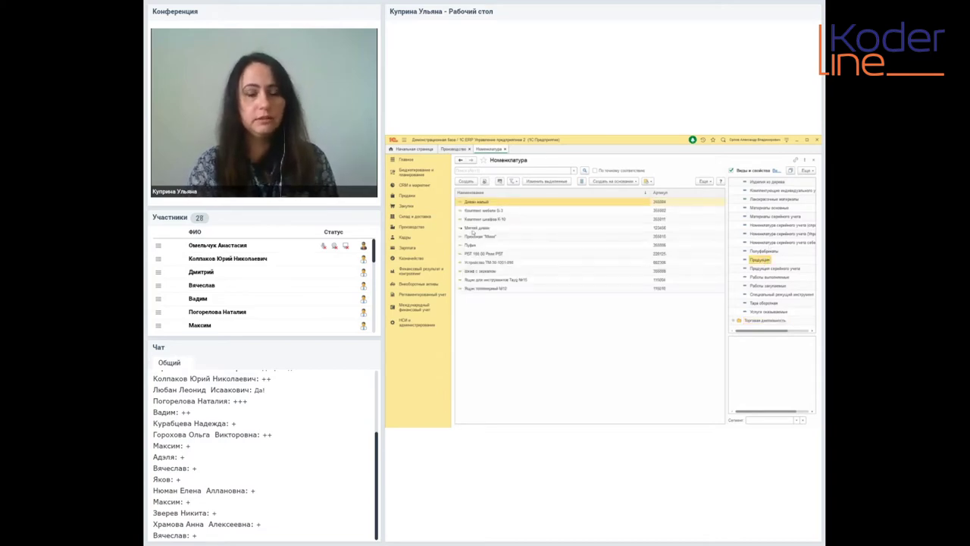
Step: Open the Мягкий диван item card, view its list of characteristics, and return to the Номенклатура list
left_click(486, 228)
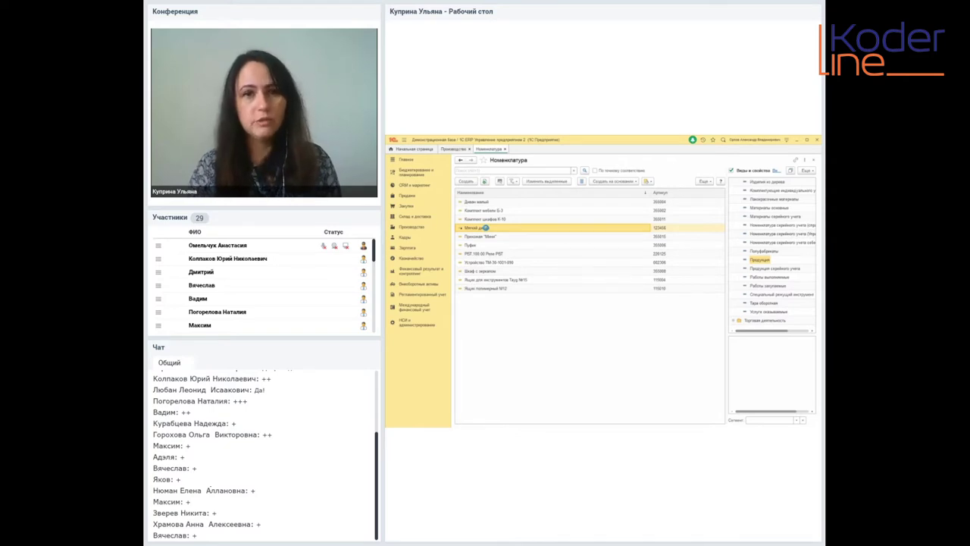
double_click(485, 227)
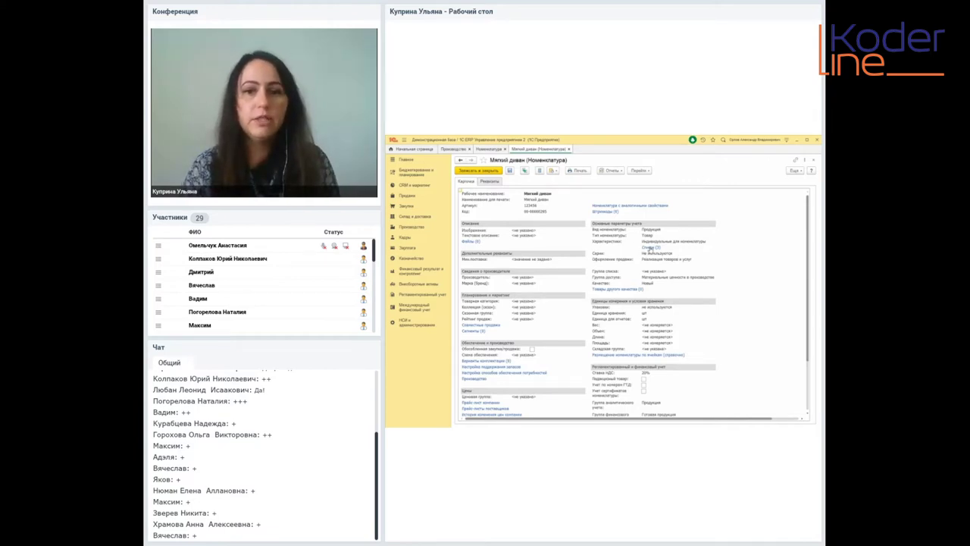
left_click(650, 248)
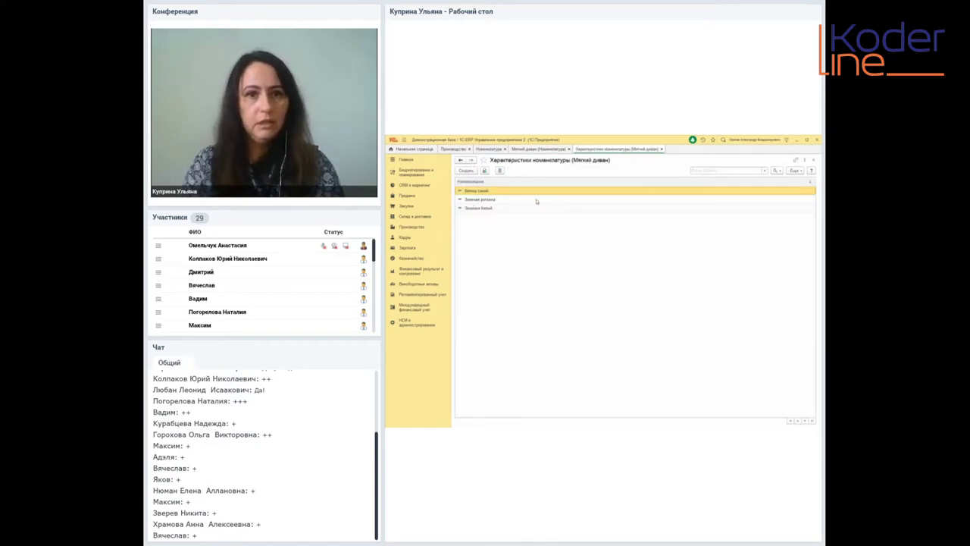
key("Escape")
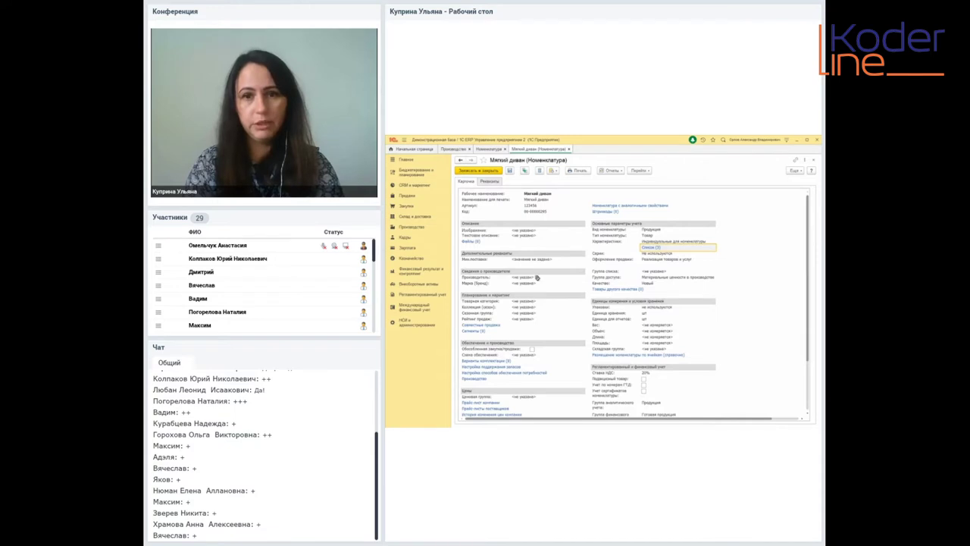
left_click(653, 229)
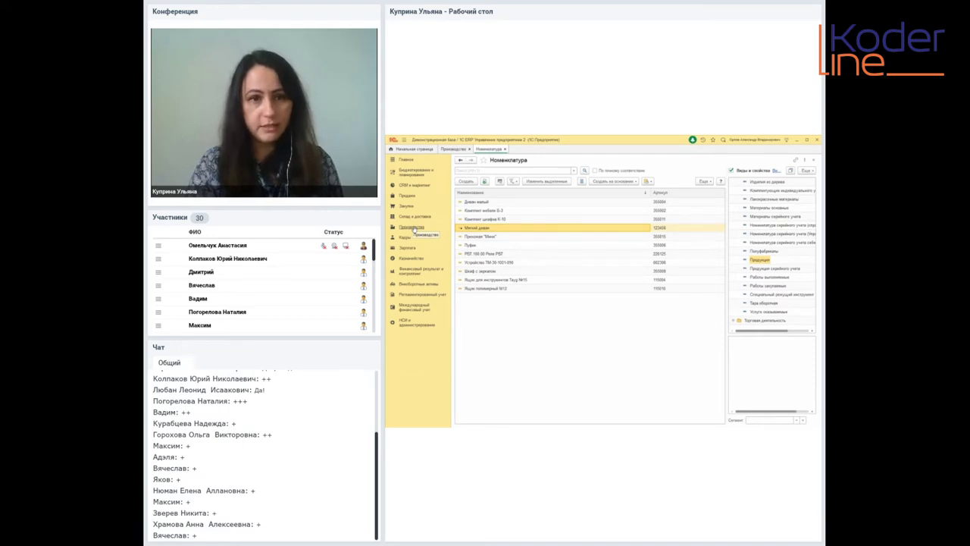
Step: Open the resource specifications list in Производство and open the specification Мягкий диван синий
left_click(413, 227)
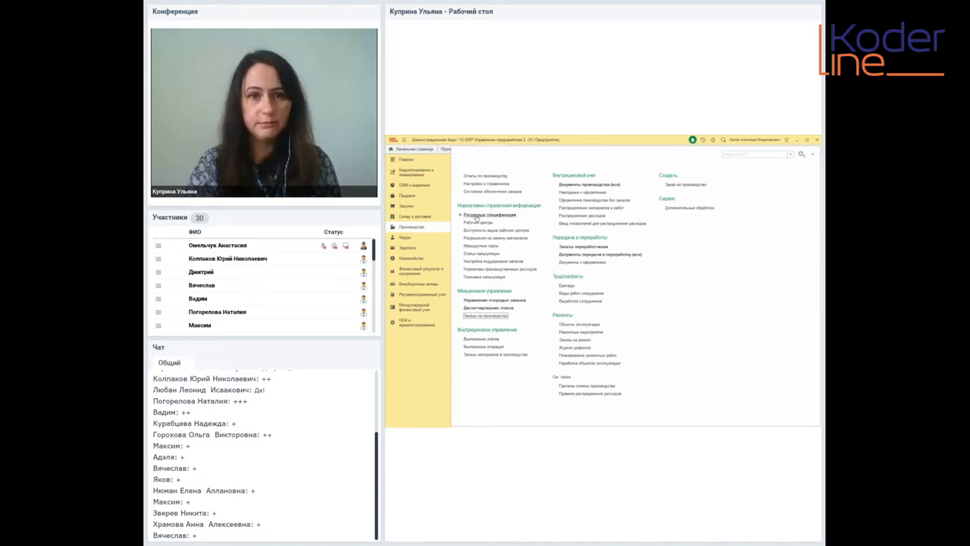
left_click(476, 216)
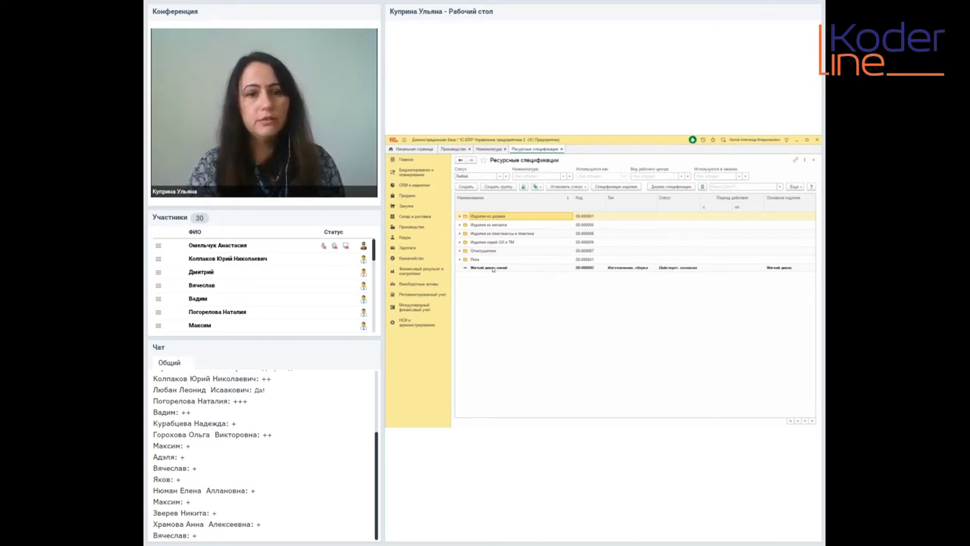
left_click(492, 269)
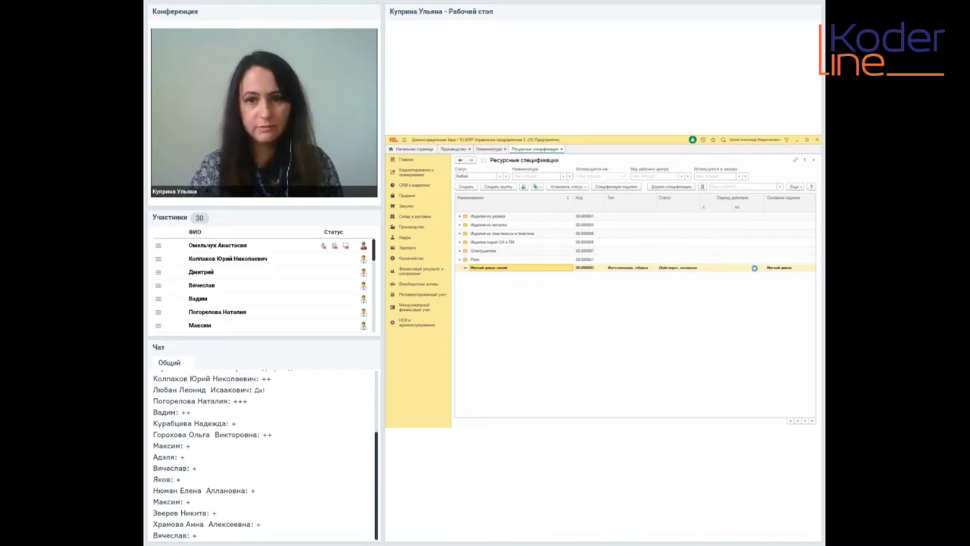
scroll(720, 269, "down", 15)
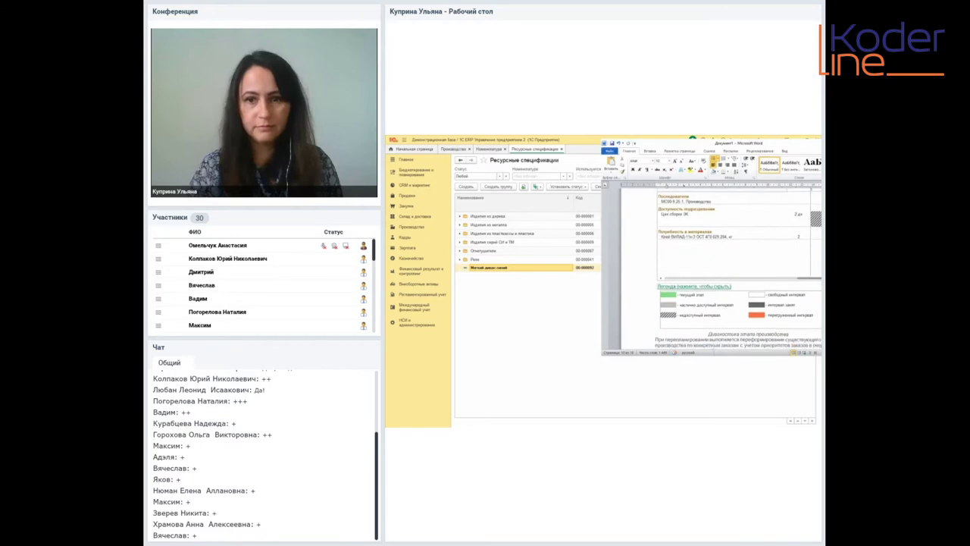
scroll(720, 269, "down", 15)
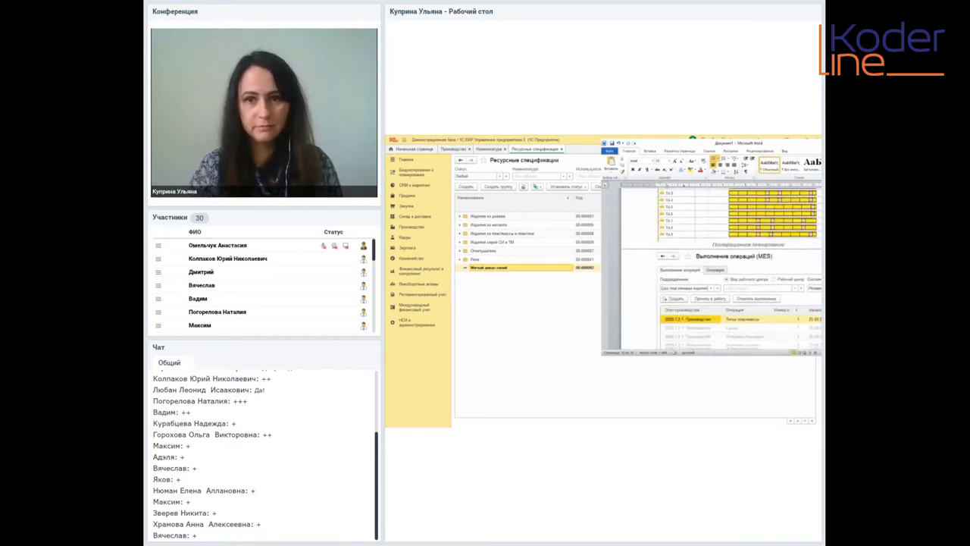
scroll(720, 270, "down", 5)
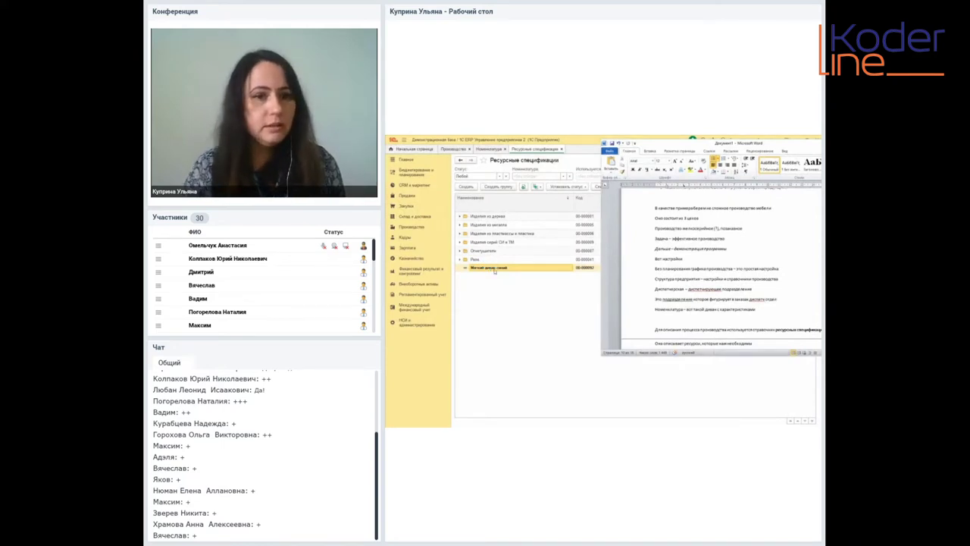
double_click(492, 269)
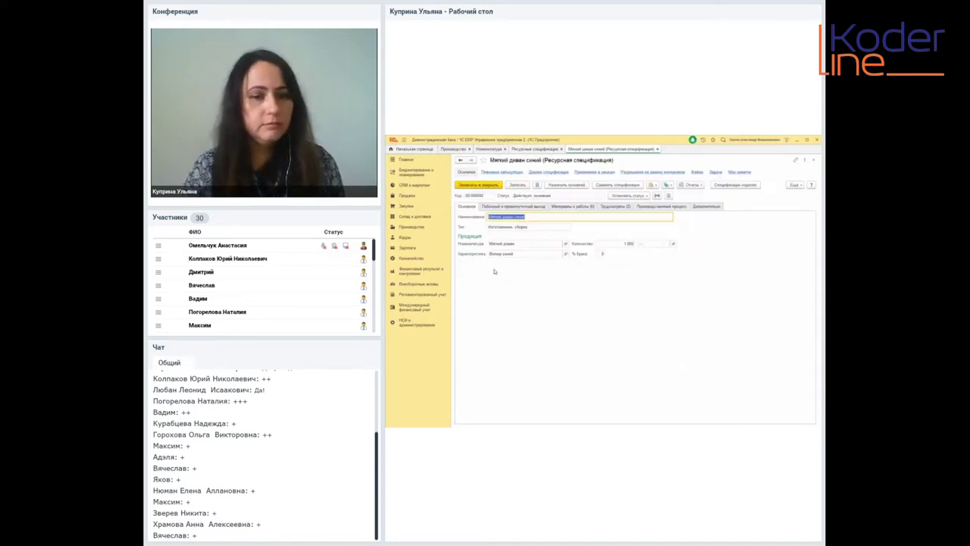
Step: Open Структура предприятия and go through the divisions under Производство мебели, from Участок столярный to Диспетчерская
left_click(404, 325)
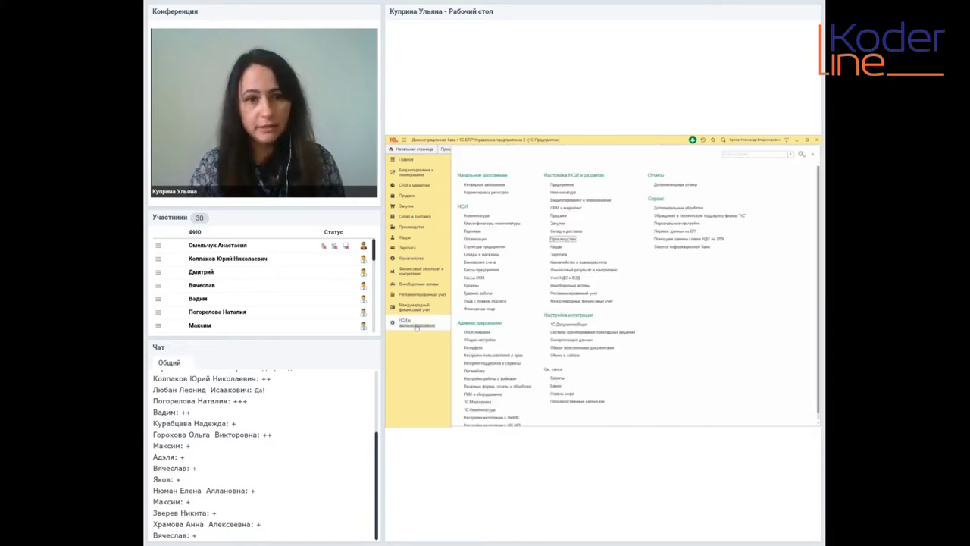
left_click(498, 248)
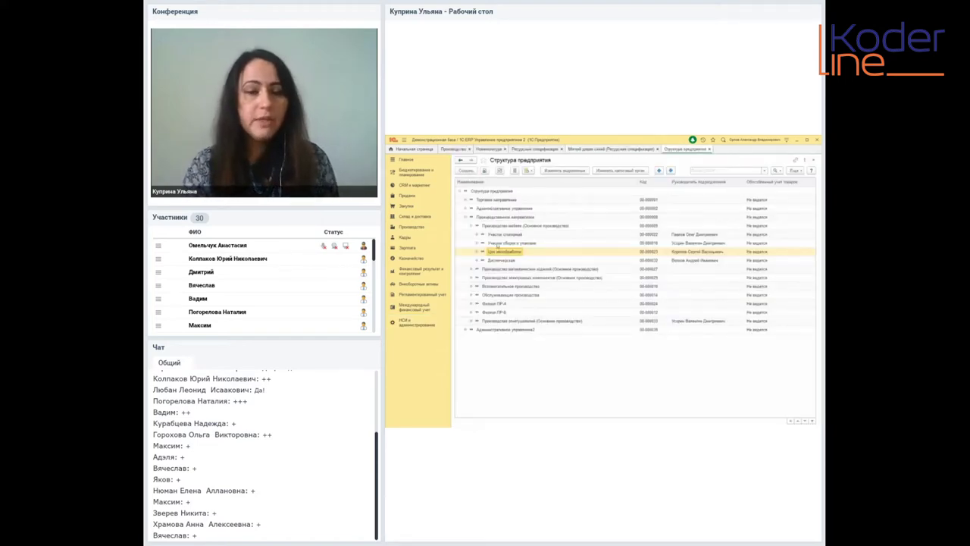
left_click(503, 227)
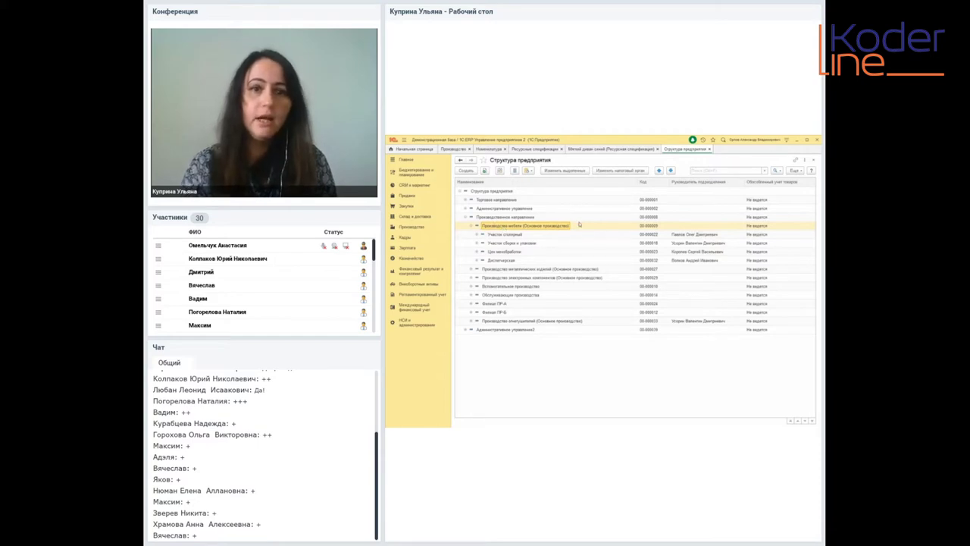
left_click(515, 236)
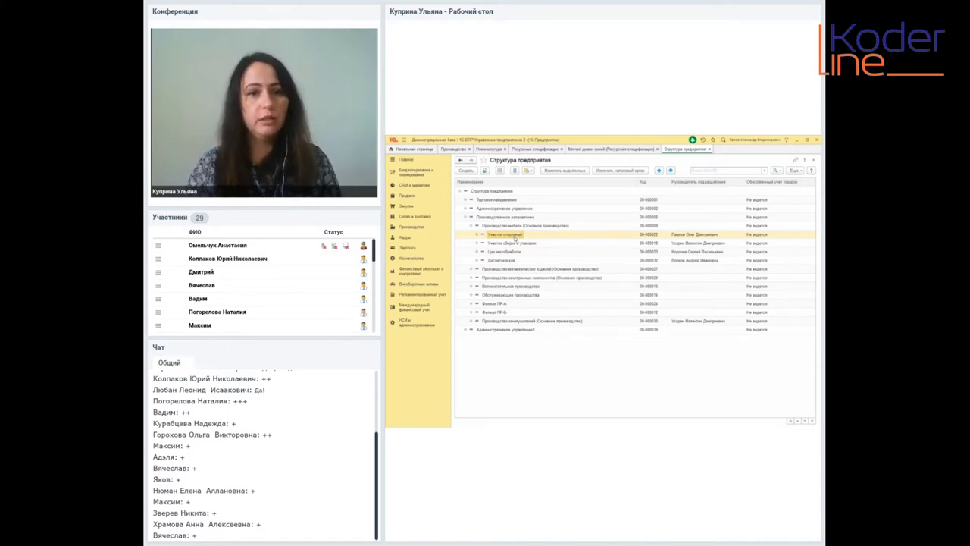
left_click(516, 244)
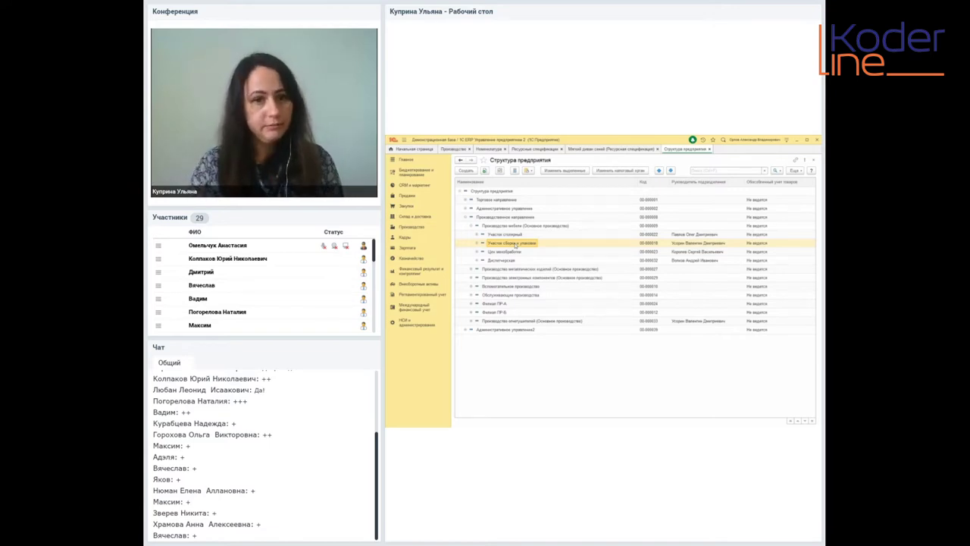
left_click(501, 262)
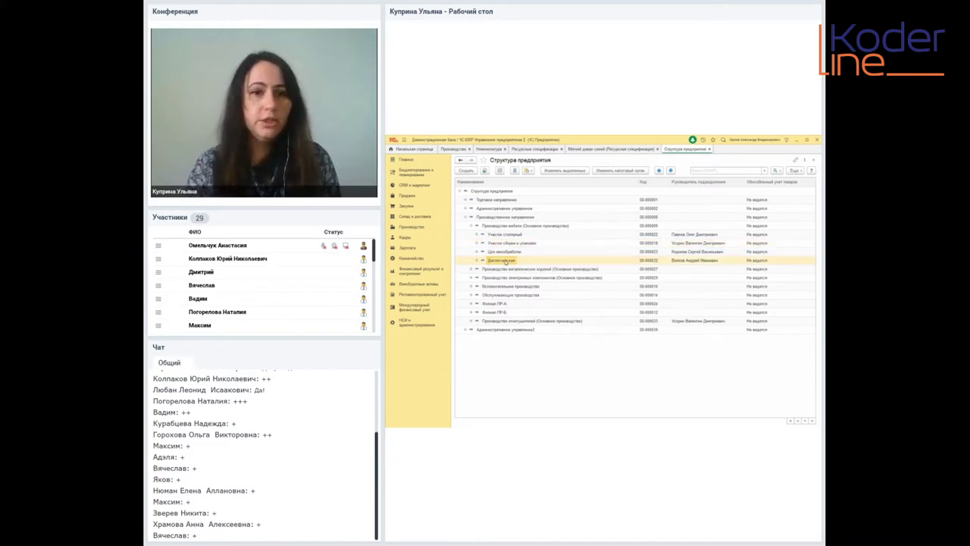
Step: Open the Диспетчерская division, view its production division parameters, and close both the parameters and the division card
double_click(505, 260)
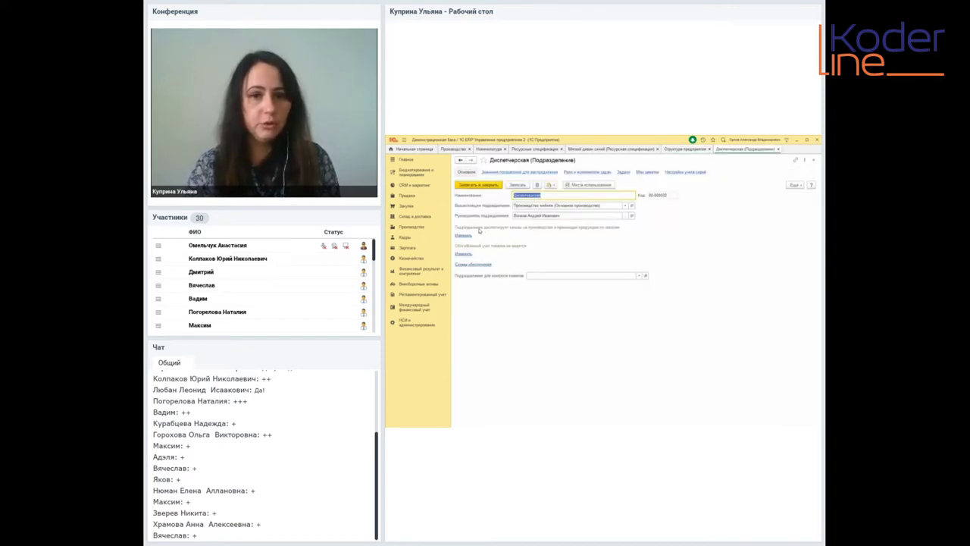
left_click(464, 235)
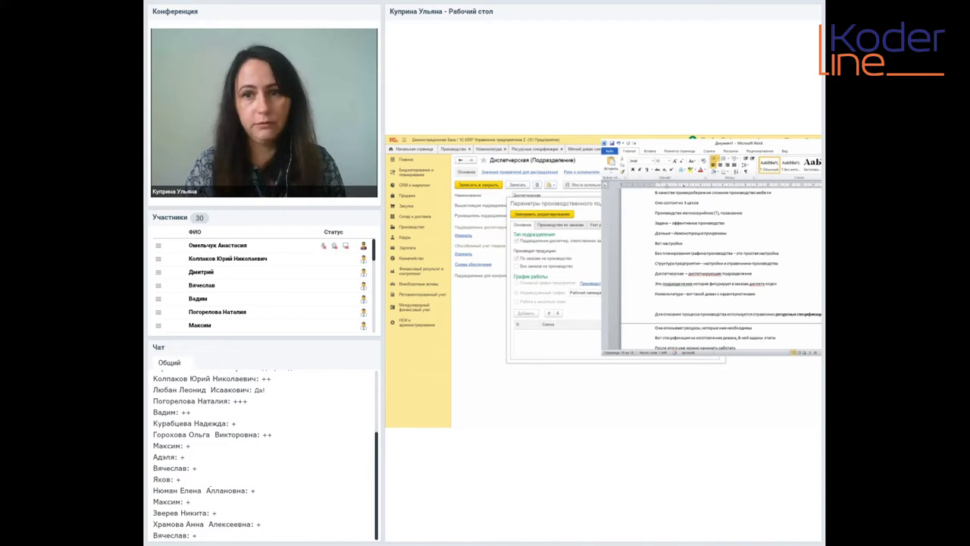
left_click(589, 246)
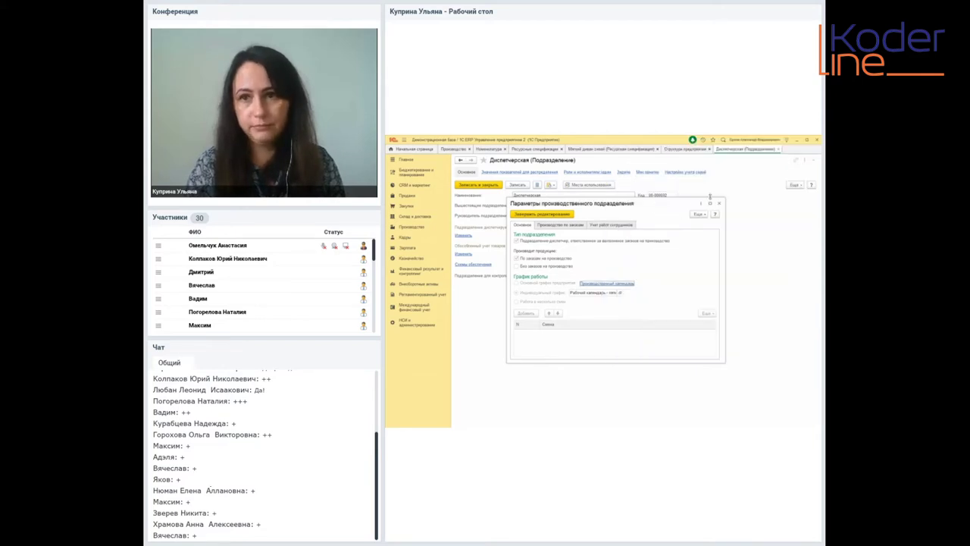
left_click(718, 204)
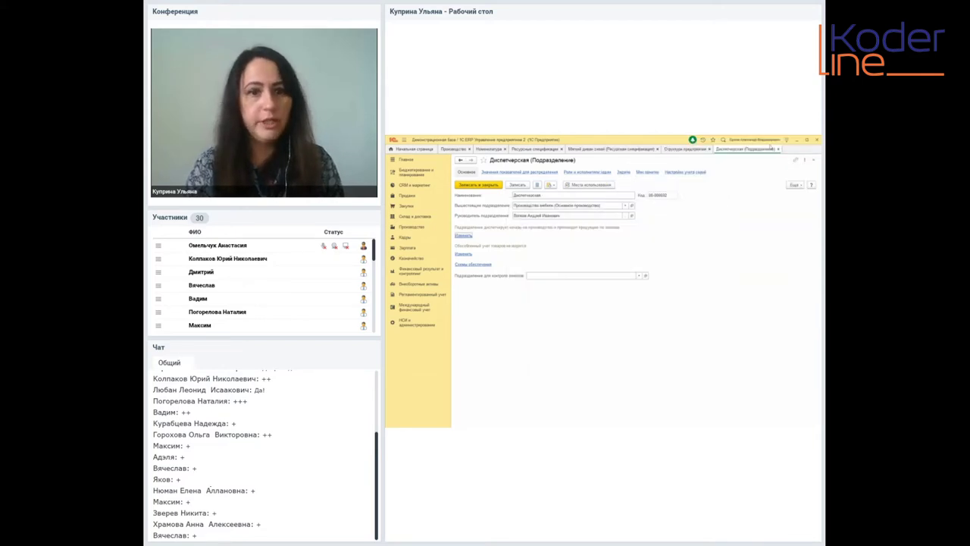
left_click(779, 149)
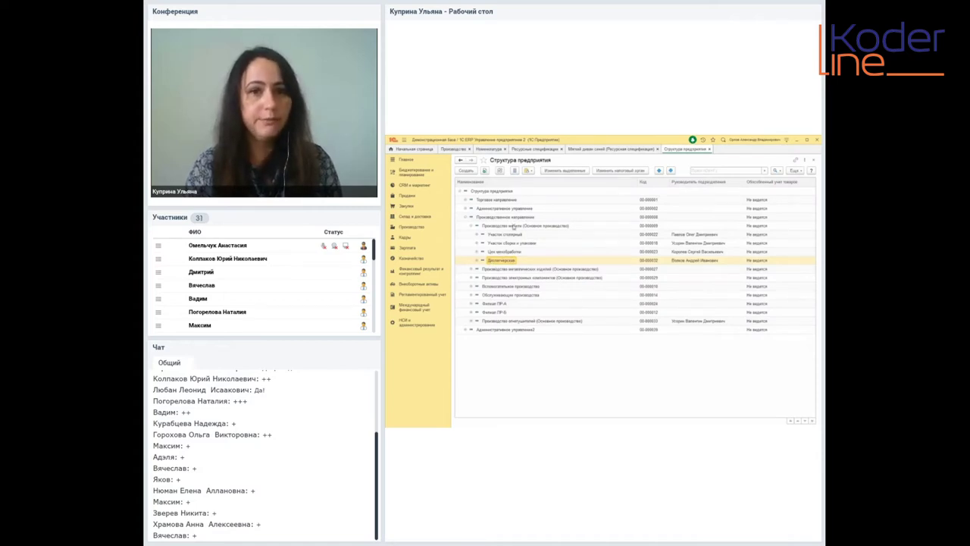
Step: View the card of the parent division Производство мебели (Основное производство) and close it
left_click(514, 225)
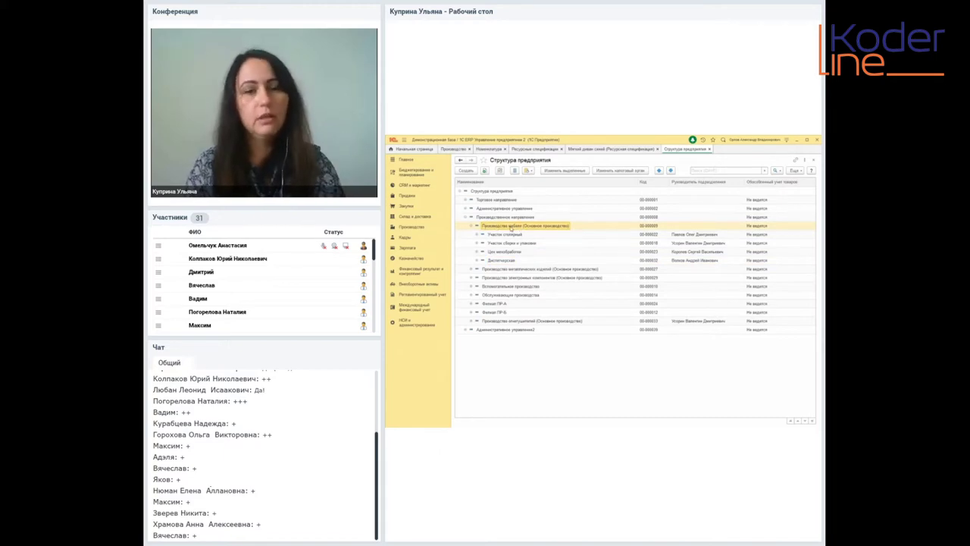
double_click(511, 228)
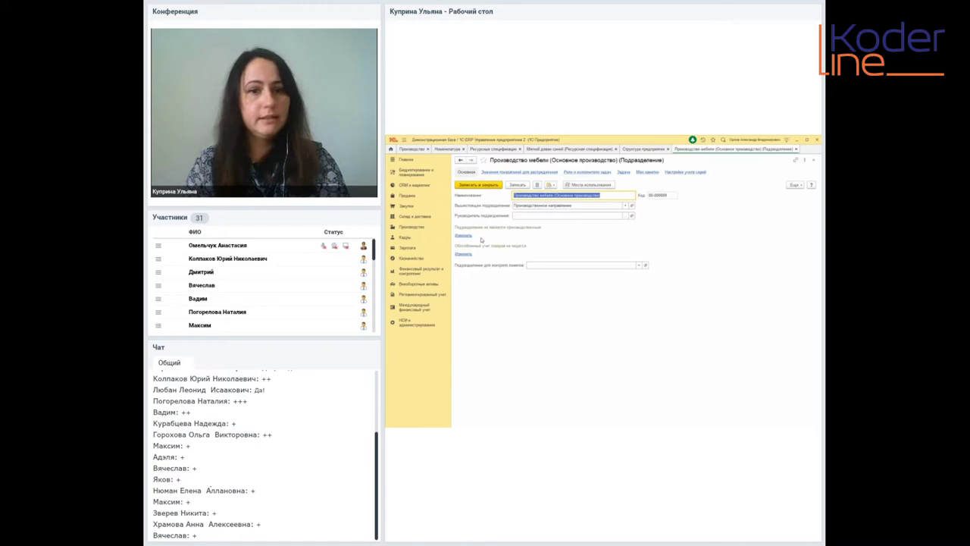
key("Escape")
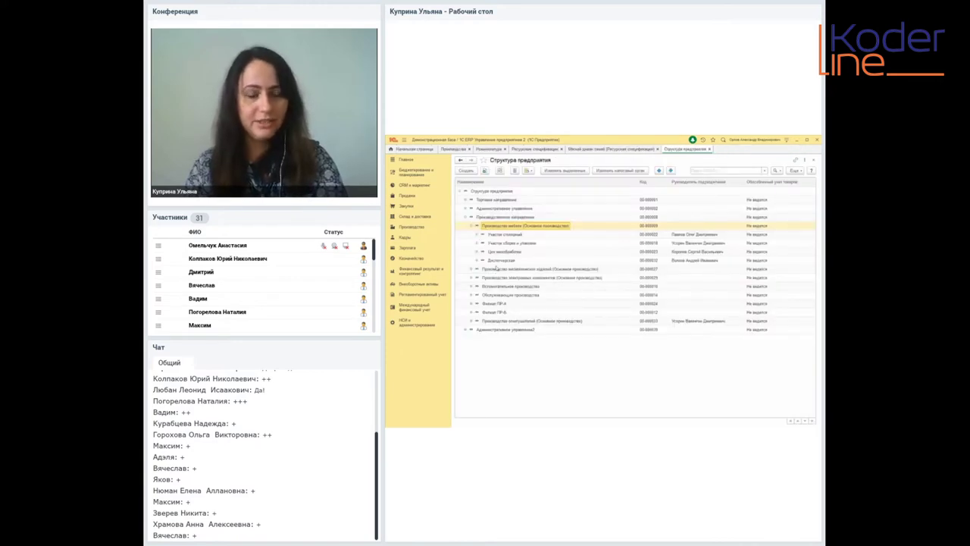
Step: View the division cards of Участок столярный and Участок сборки и упаковки, closing each one and the Структура предприятия list
left_click(503, 261)
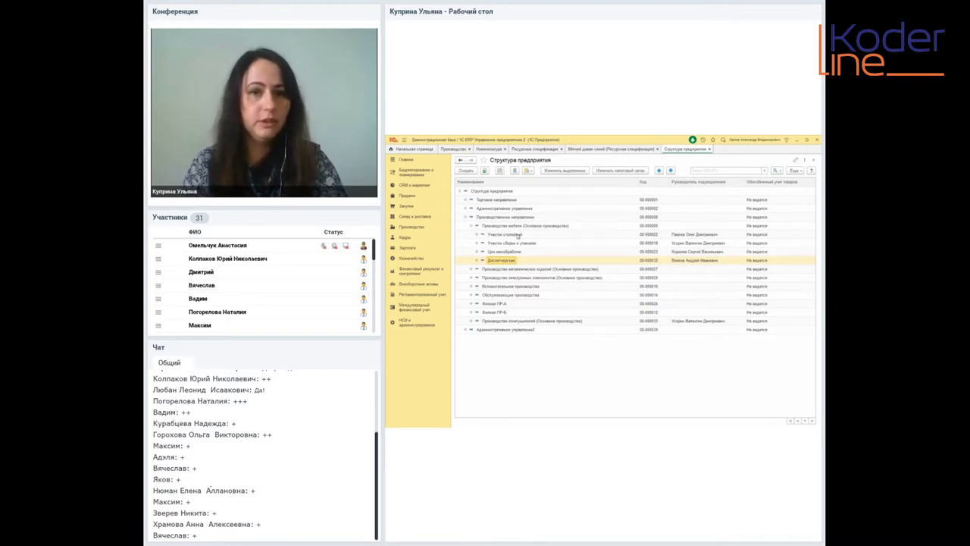
double_click(518, 236)
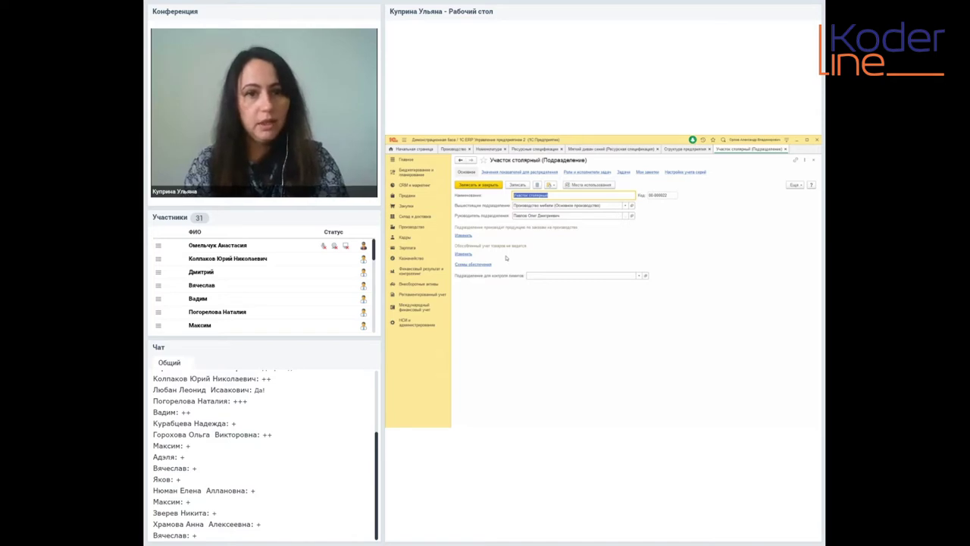
key("Escape")
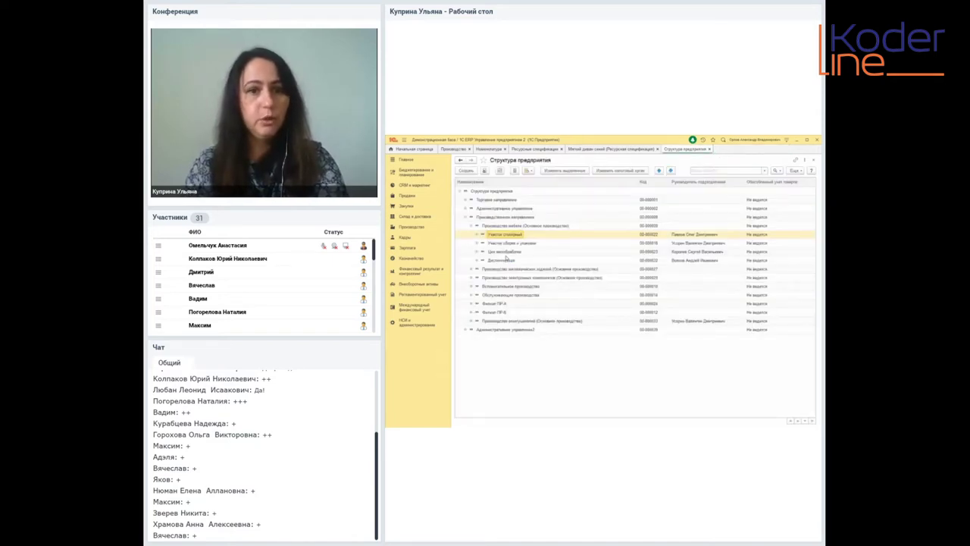
left_click(506, 243)
double_click(506, 243)
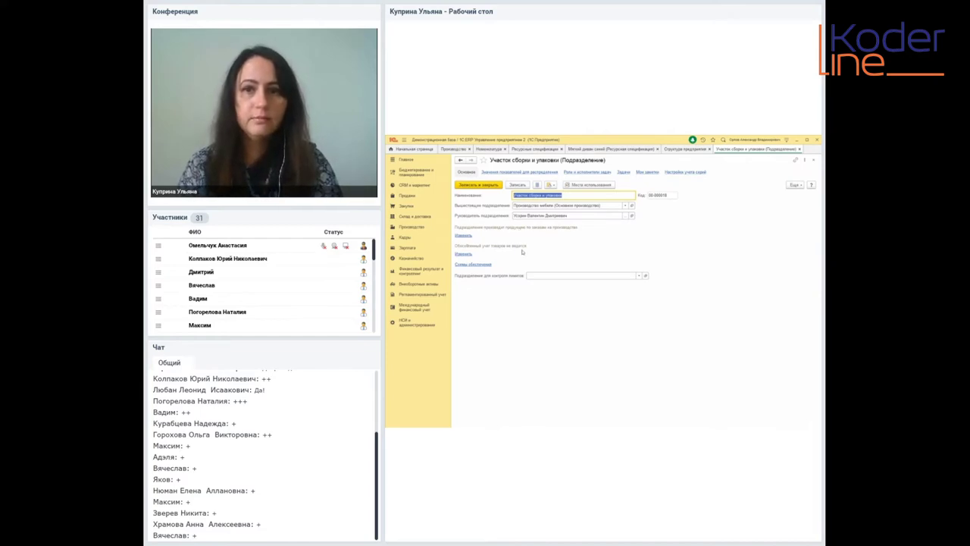
key("Escape")
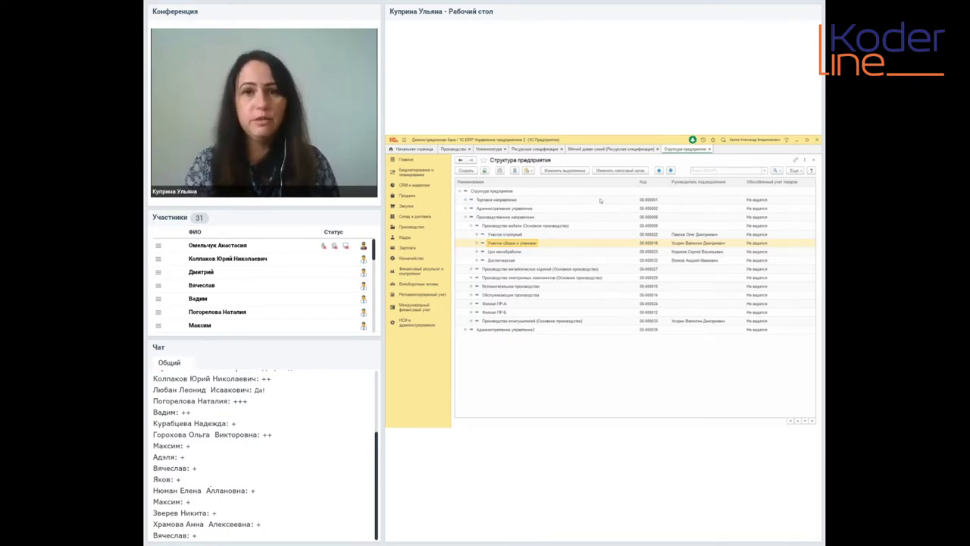
left_click(709, 149)
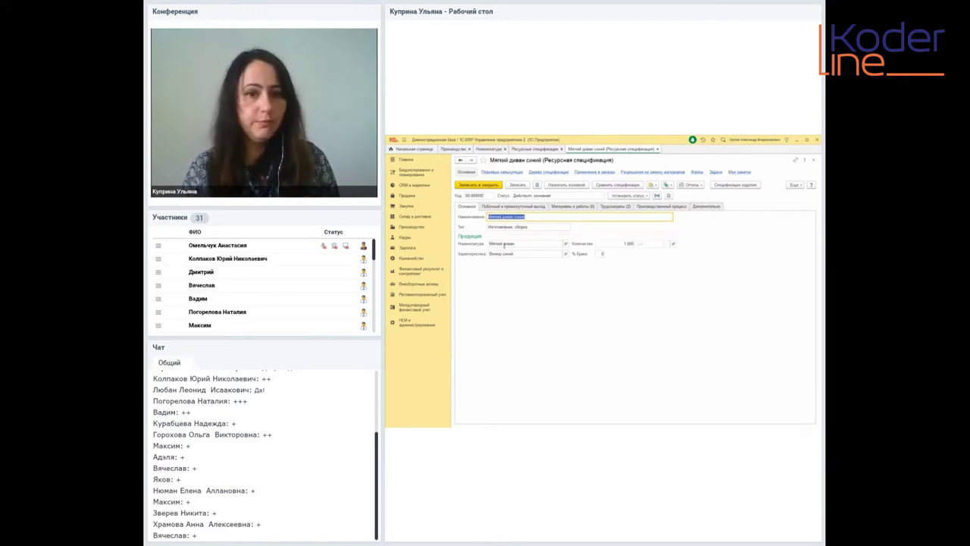
Step: Review the product item and characteristic of the Мягкий диван синий specification, along with its by-product output and its materials and works
left_click(504, 243)
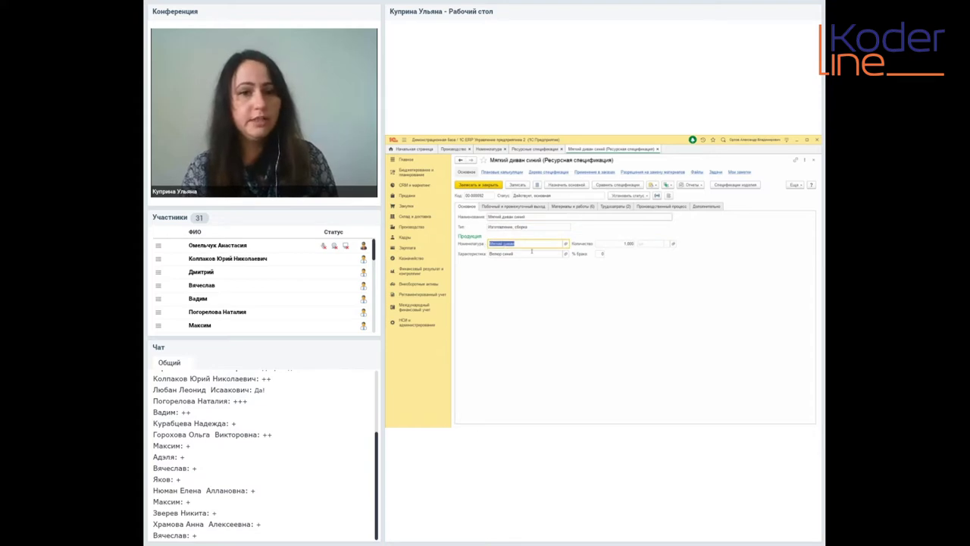
left_click(514, 255)
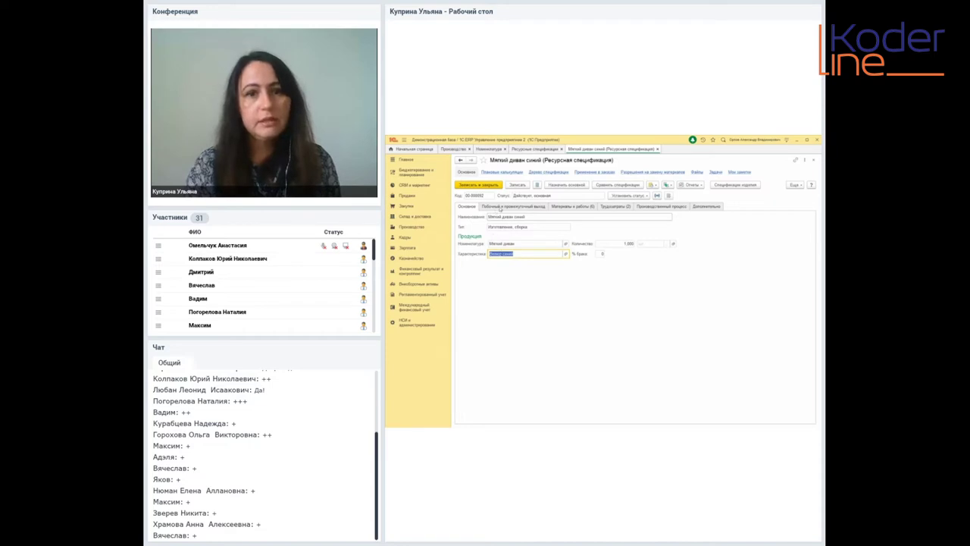
left_click(500, 208)
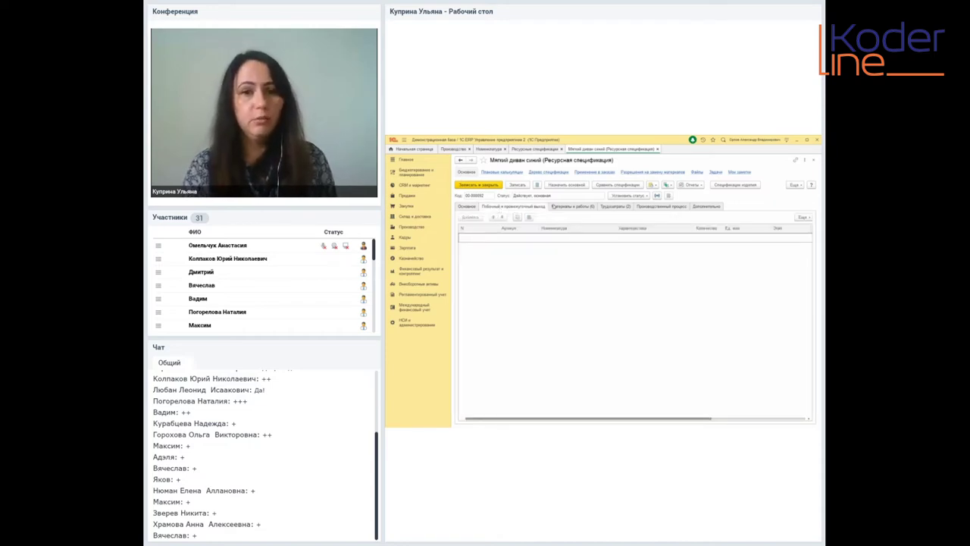
left_click(580, 208)
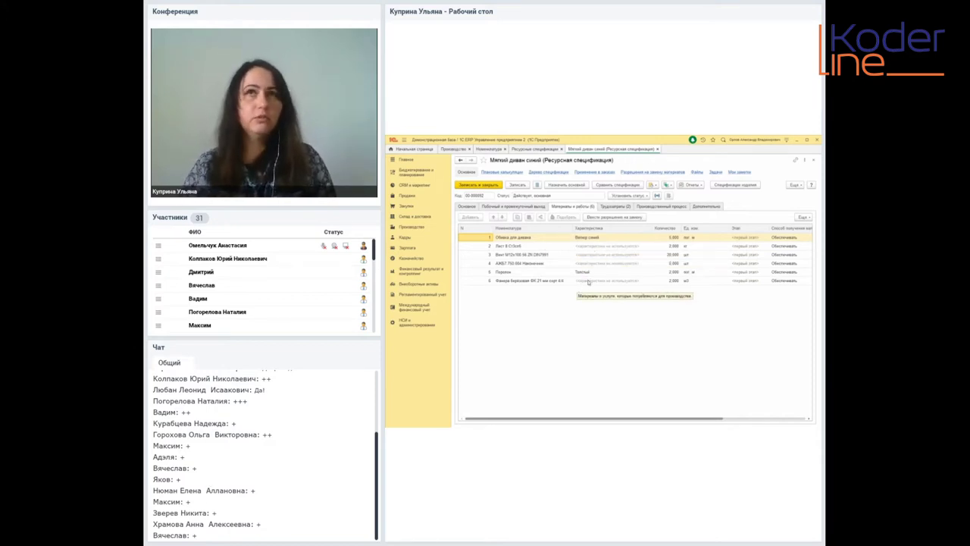
left_click(589, 281)
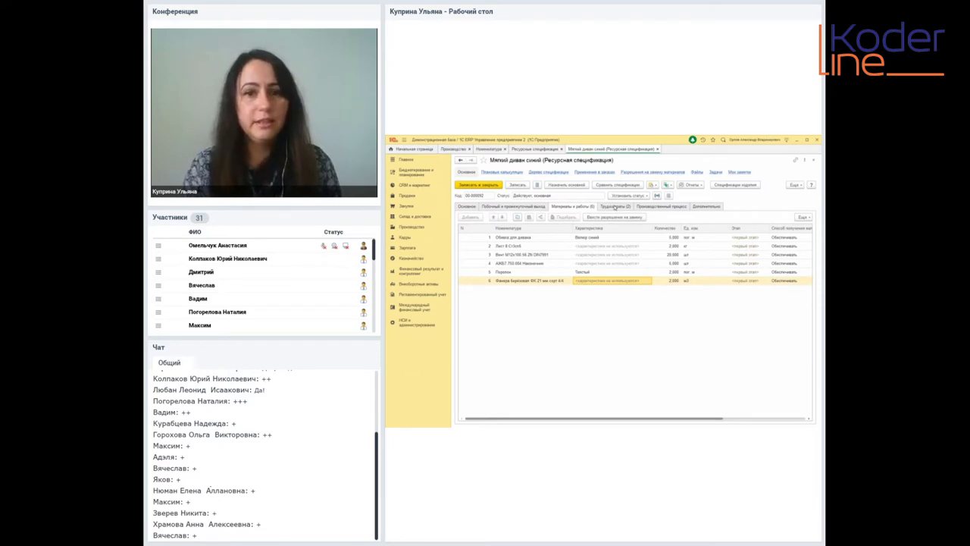
Step: Examine the specification's labour costs, widening the Вид работ column and checking the quantities and costing items
left_click(615, 206)
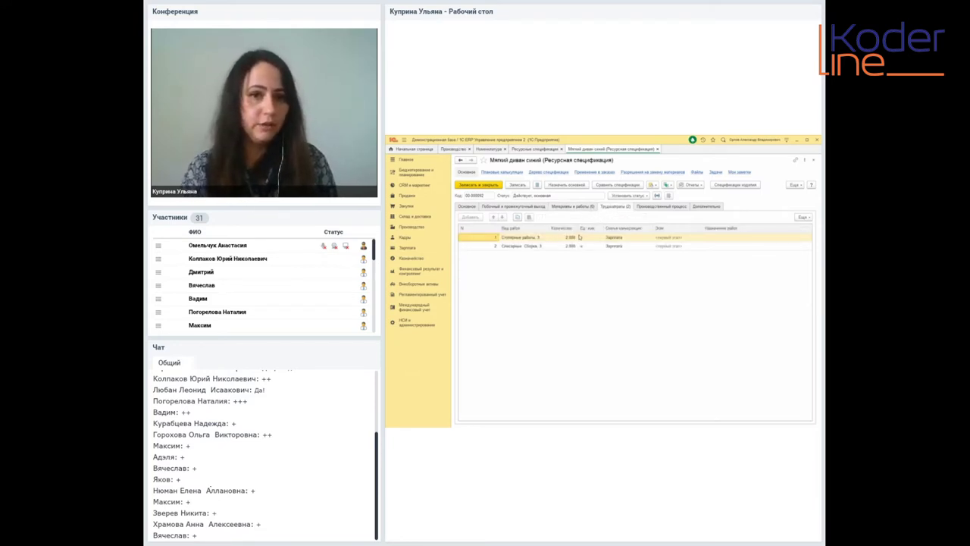
left_click(569, 247)
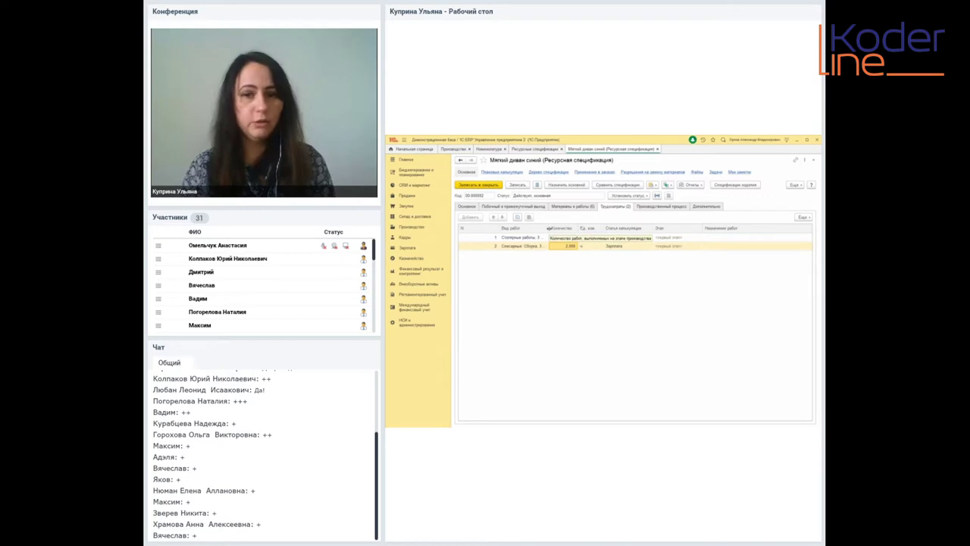
left_click_drag(548, 228, 567, 232)
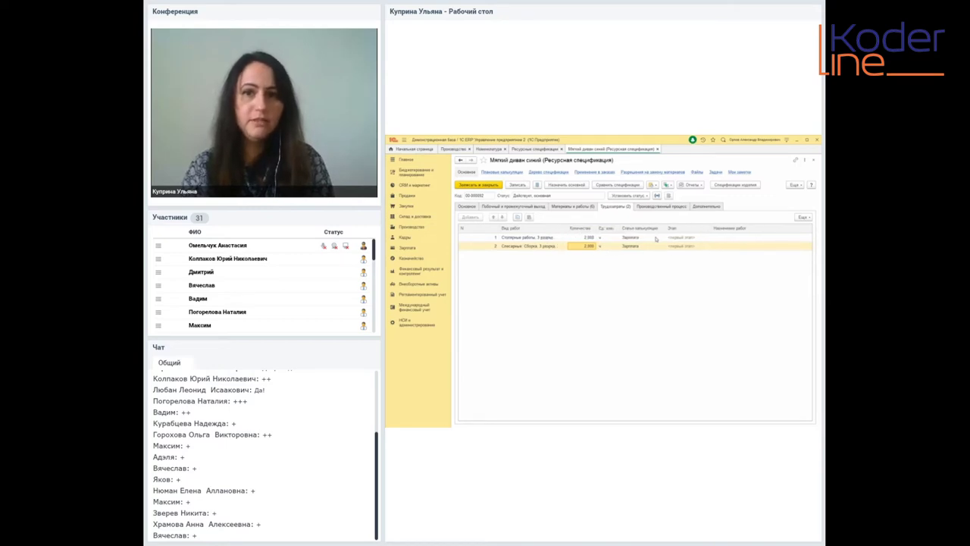
left_click(650, 247)
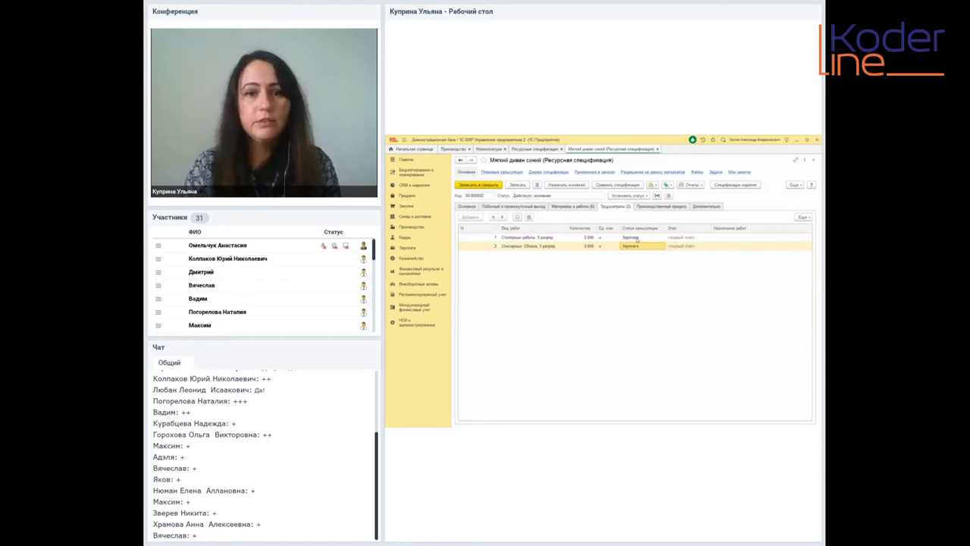
Step: Open the Производство дивана stage of the production process, check its stage numbers, duration and description, and save and close it
left_click(660, 207)
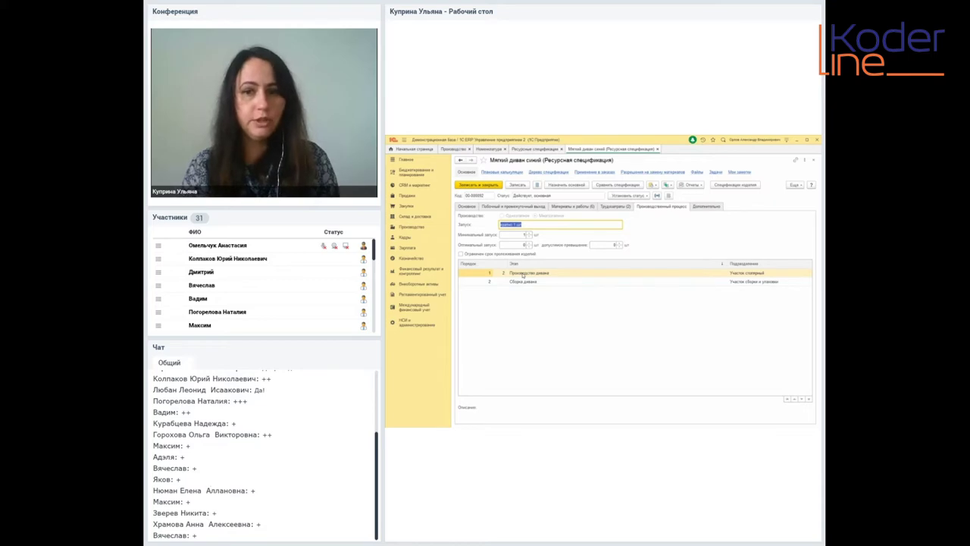
left_click(522, 282)
left_click(537, 275)
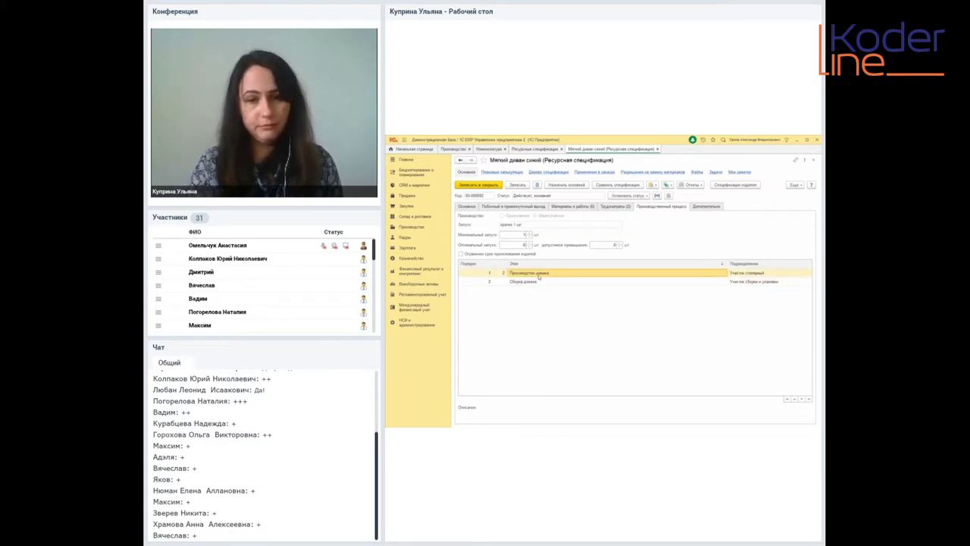
double_click(538, 274)
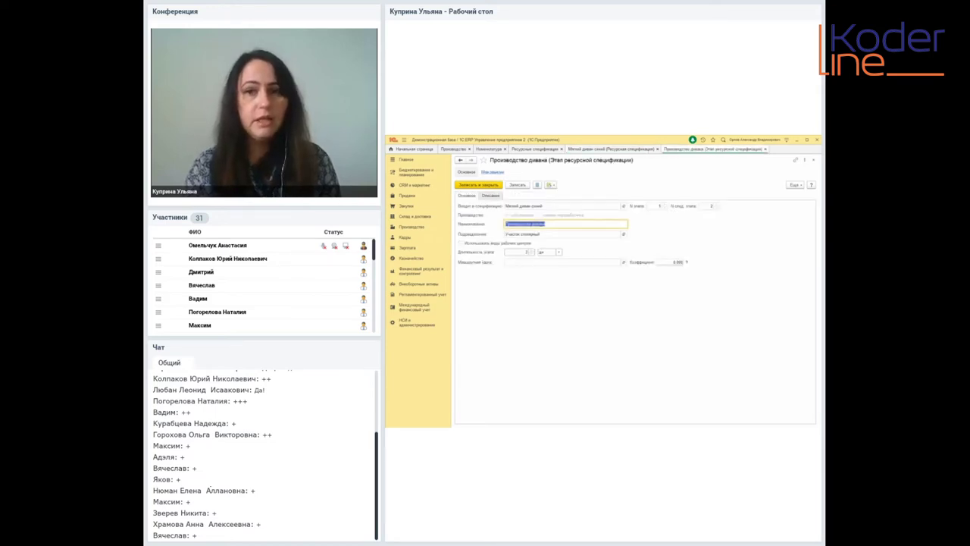
left_click(652, 205)
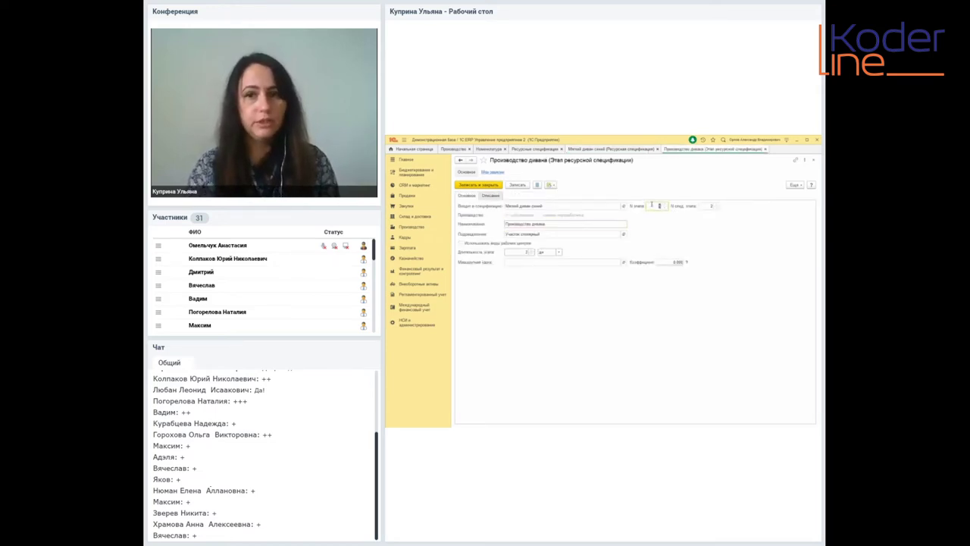
left_click(712, 206)
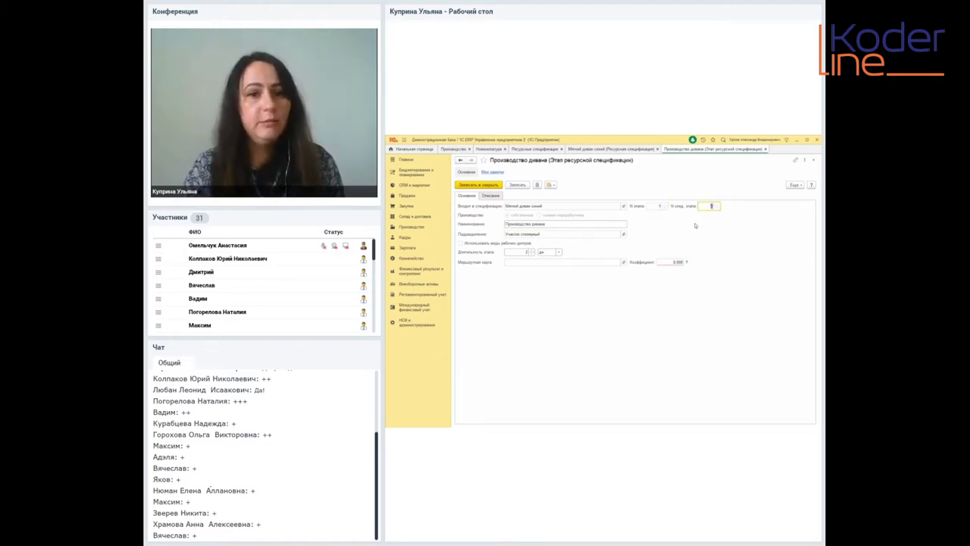
left_click(523, 251)
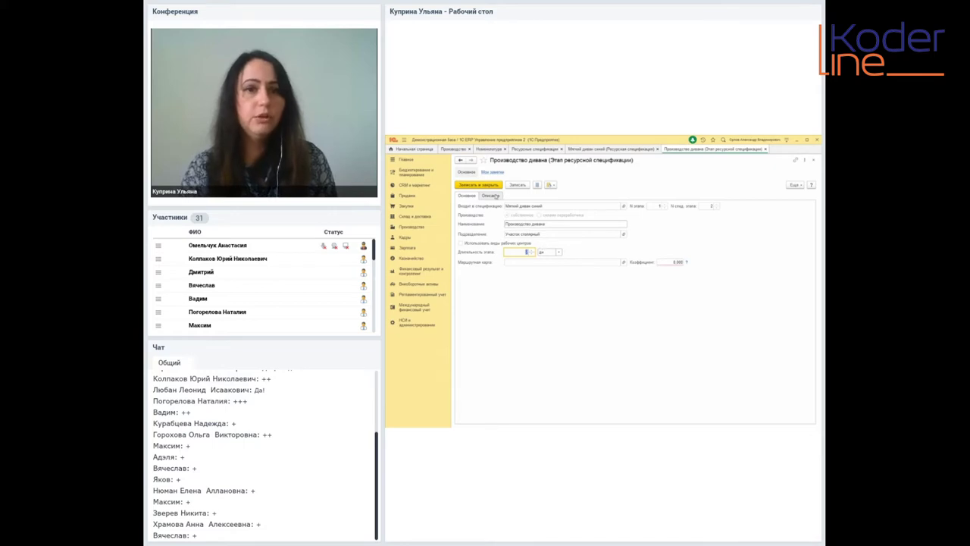
left_click(487, 197)
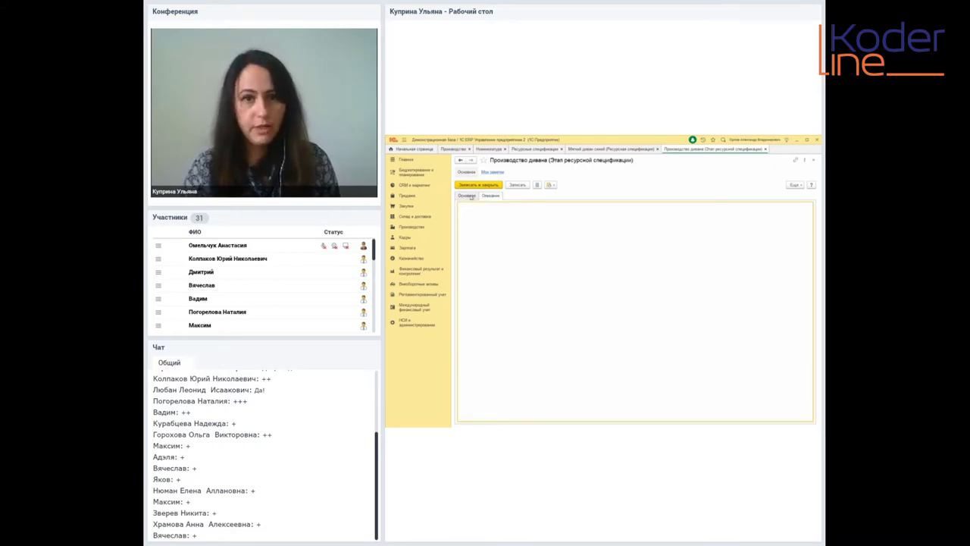
left_click(470, 197)
left_click(495, 186)
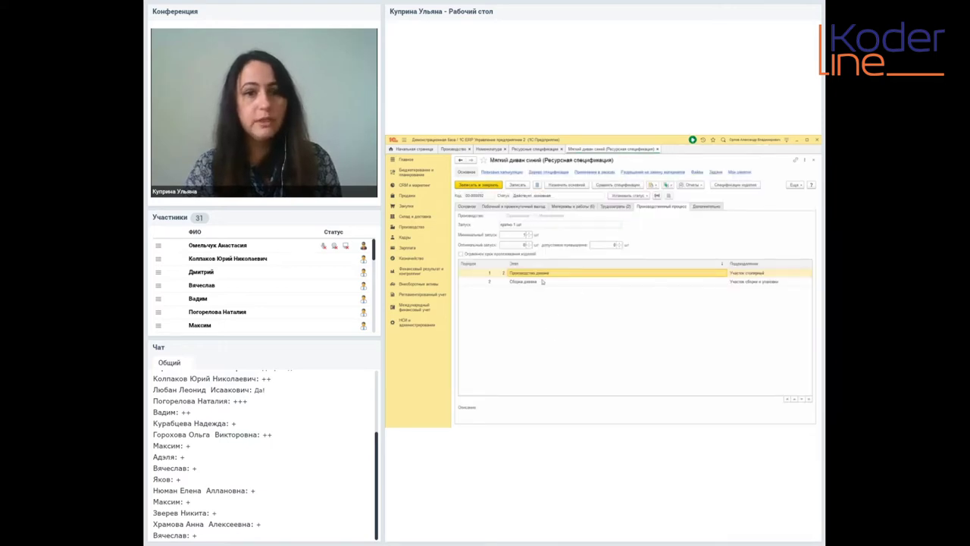
Step: Open the Сборка дивана stage, check its next stage number and duration, and close the stage card
left_click(537, 282)
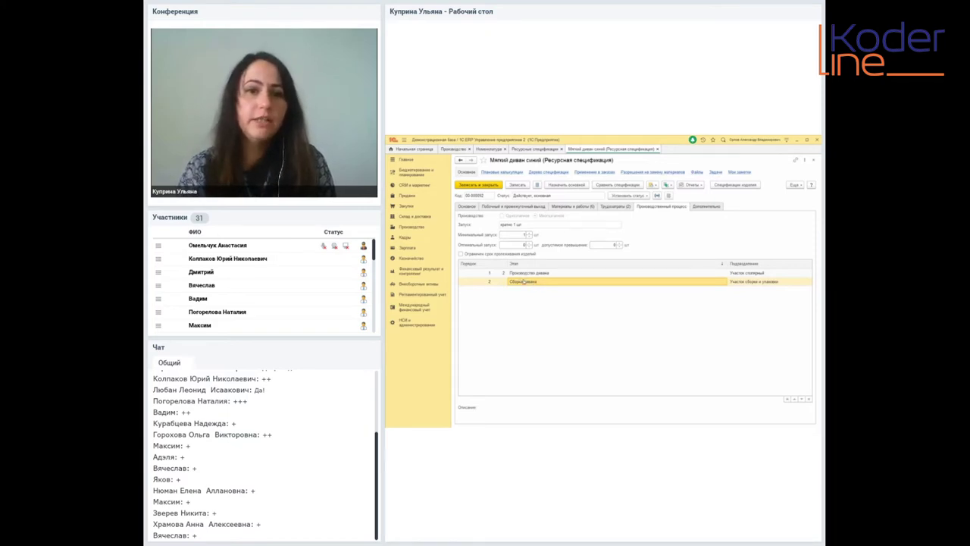
double_click(526, 282)
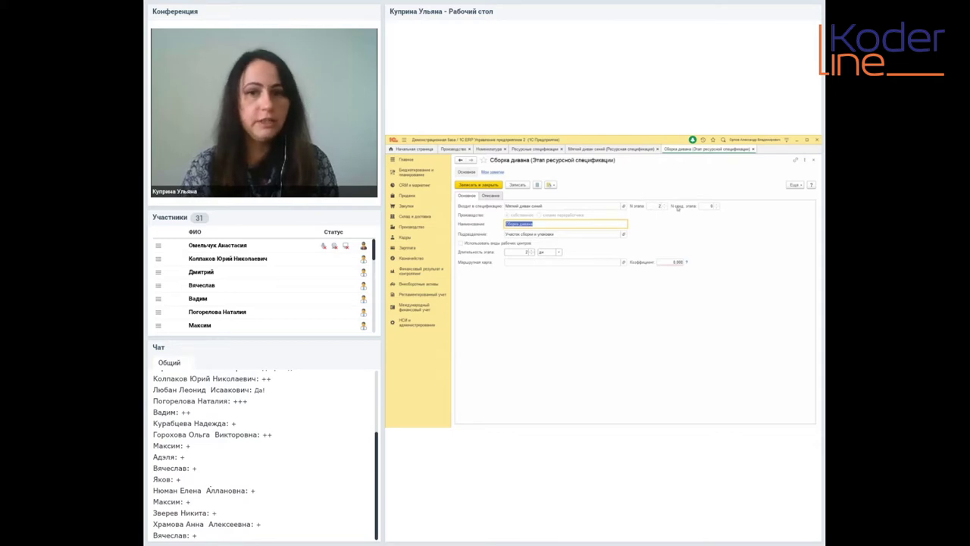
left_click(711, 205)
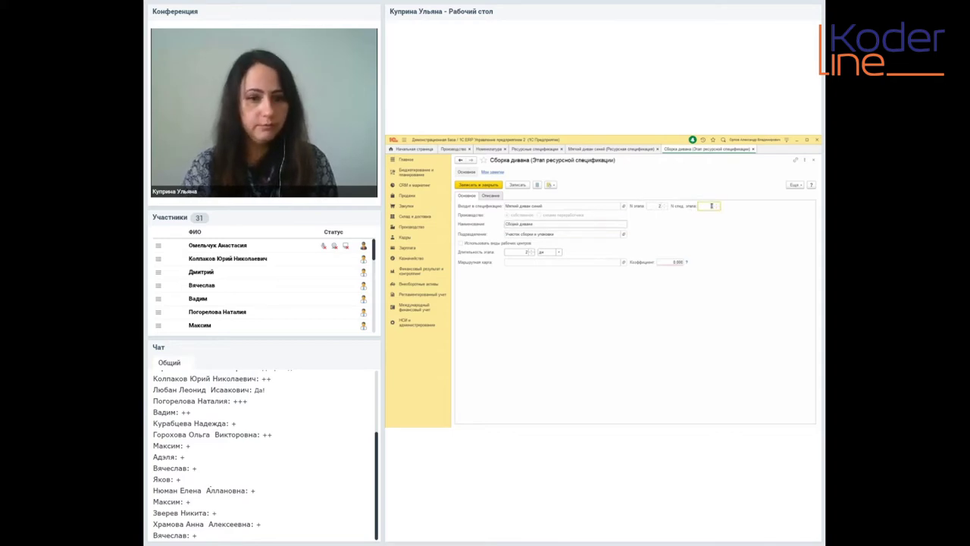
key("alt+Tab")
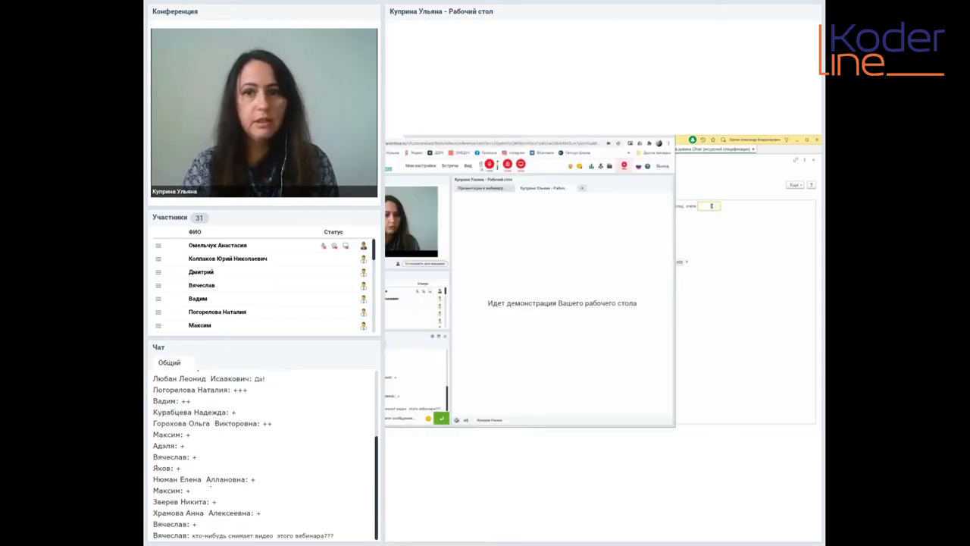
key("alt+Tab")
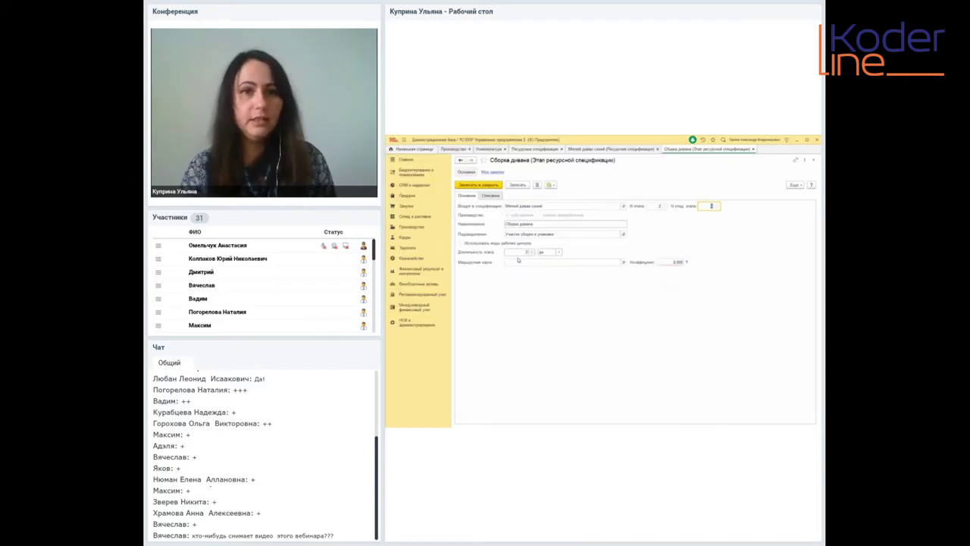
left_click(520, 252)
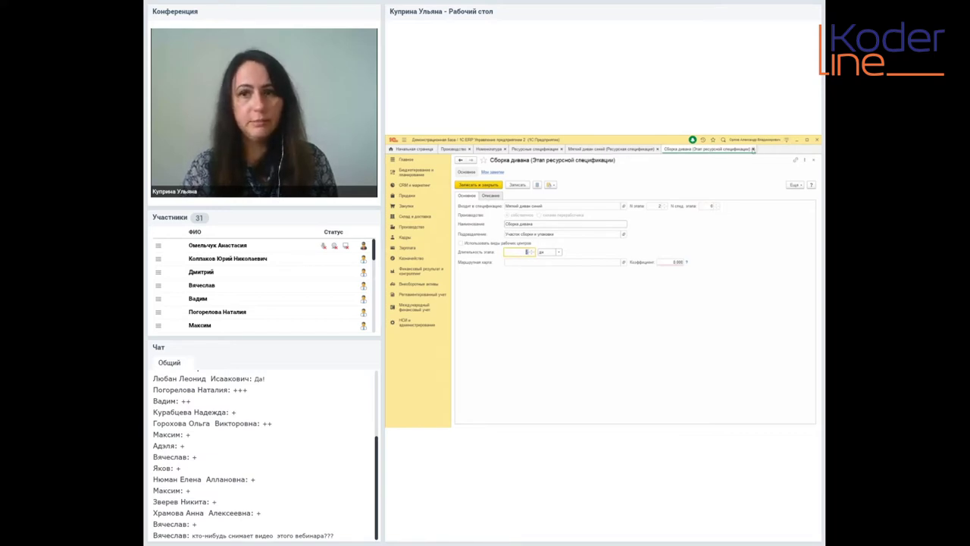
left_click(753, 151)
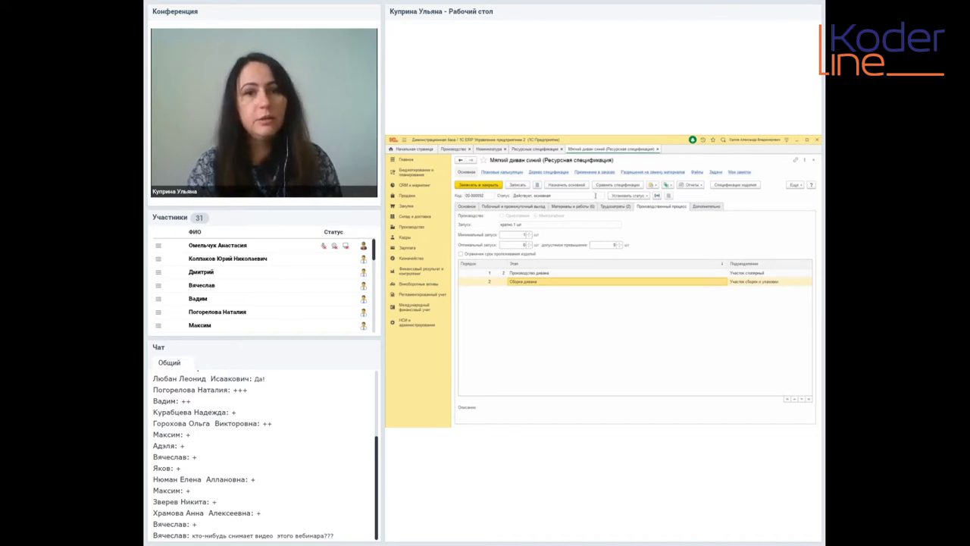
Step: View the statuses available for the specification without changing its status, and return to the product item in its main data
left_click(596, 195)
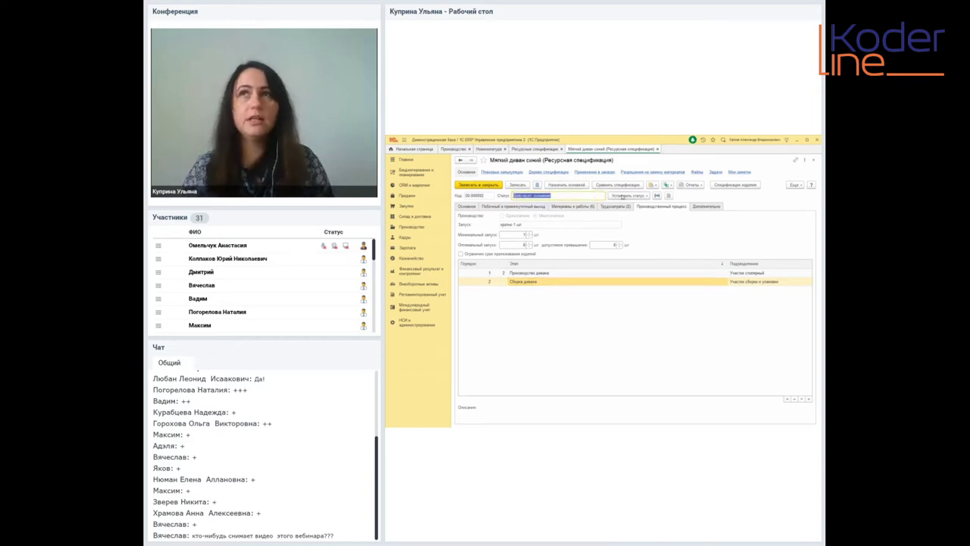
left_click(621, 196)
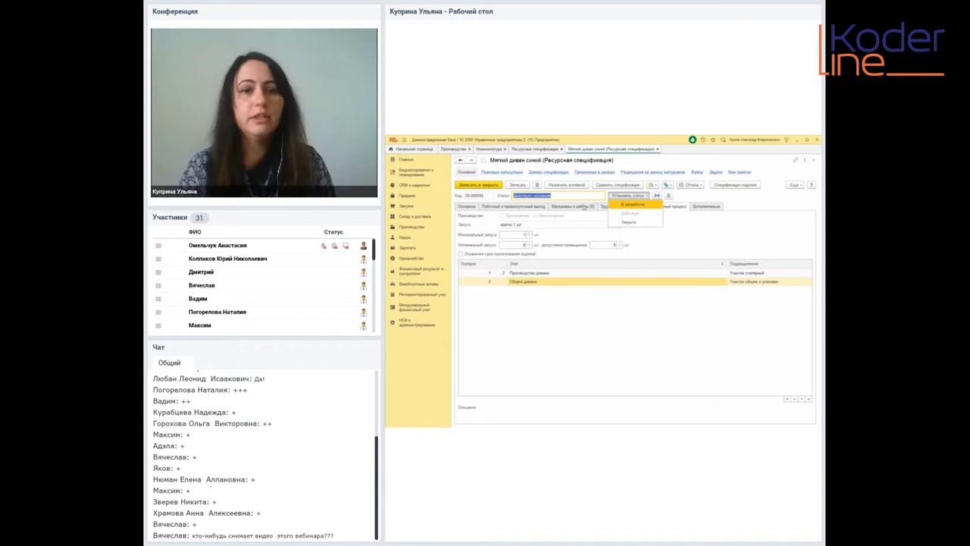
left_click(592, 198)
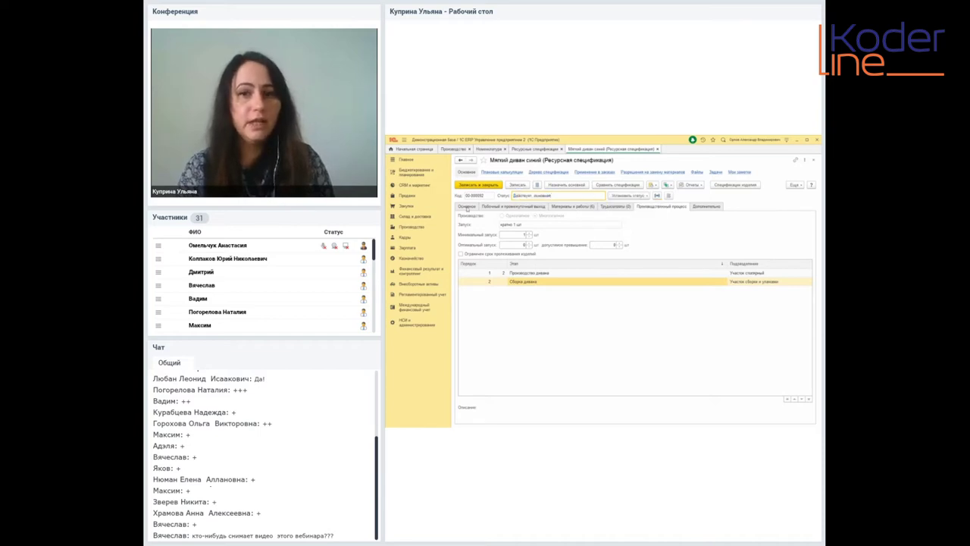
left_click(466, 207)
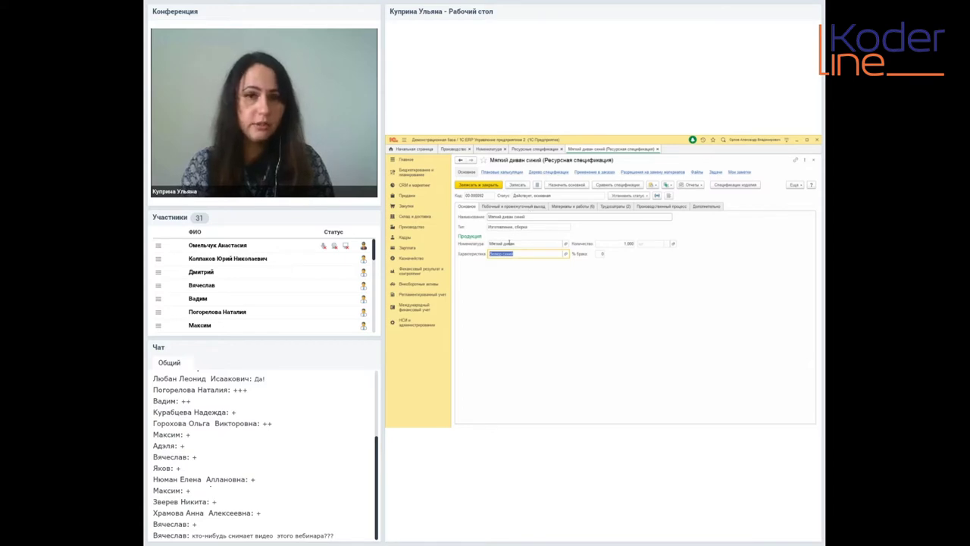
left_click(508, 243)
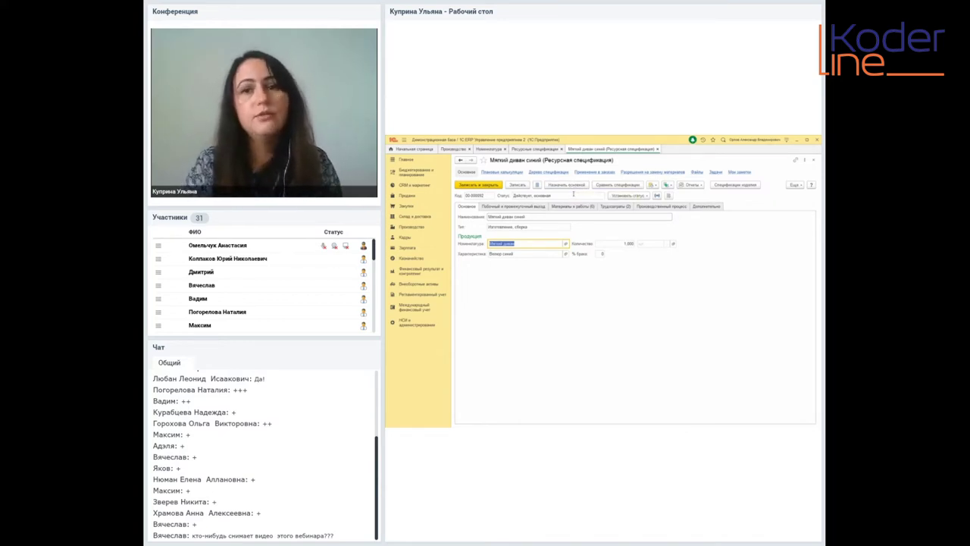
Step: Close the Мягкий диван синий specification and check its type and status in the resource specifications list
left_click(658, 149)
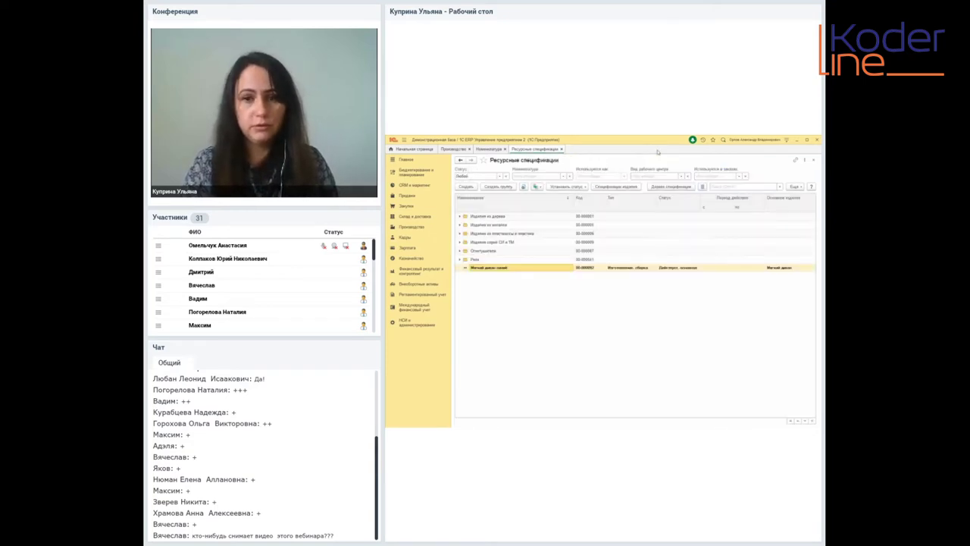
left_click(633, 269)
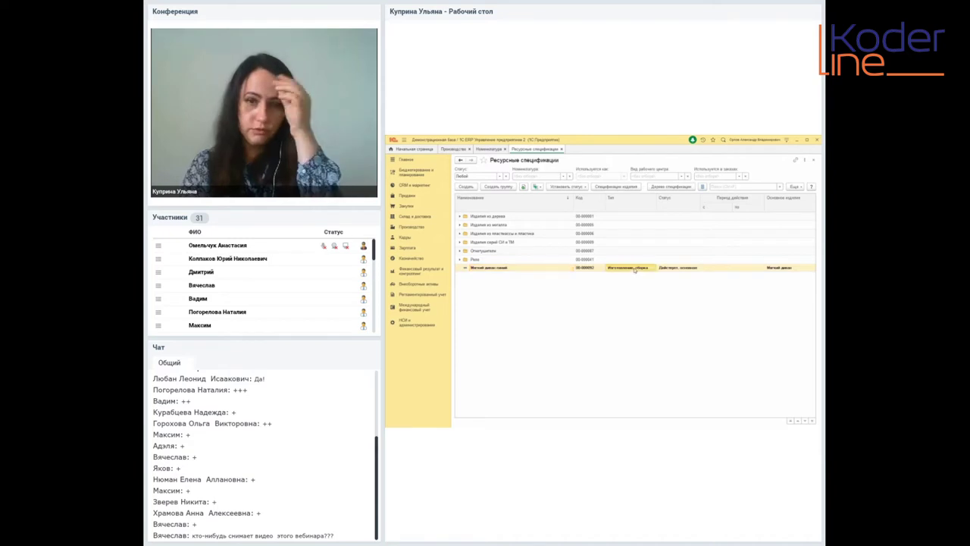
left_click(680, 269)
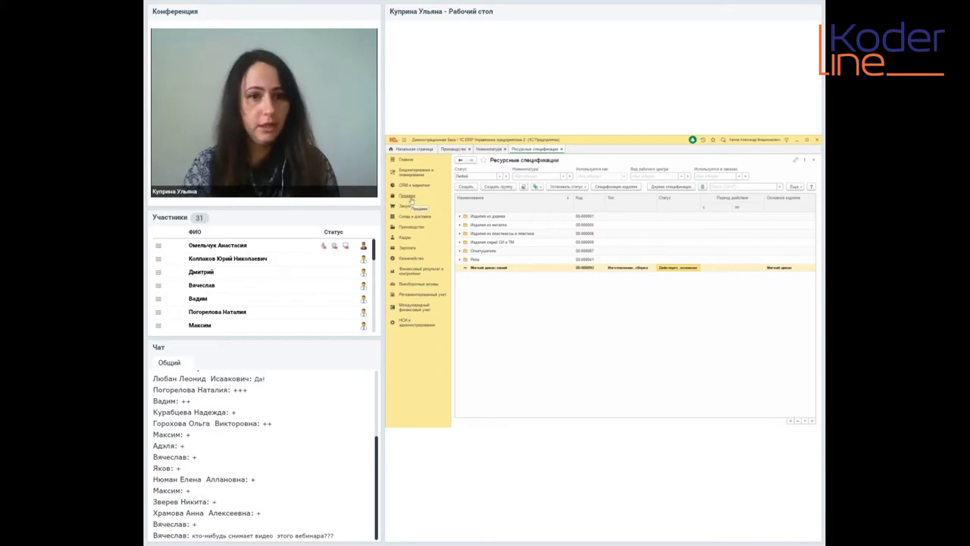
Step: Open the list of production orders (Заказы на производство) and view the available ways of creating an order
left_click(409, 229)
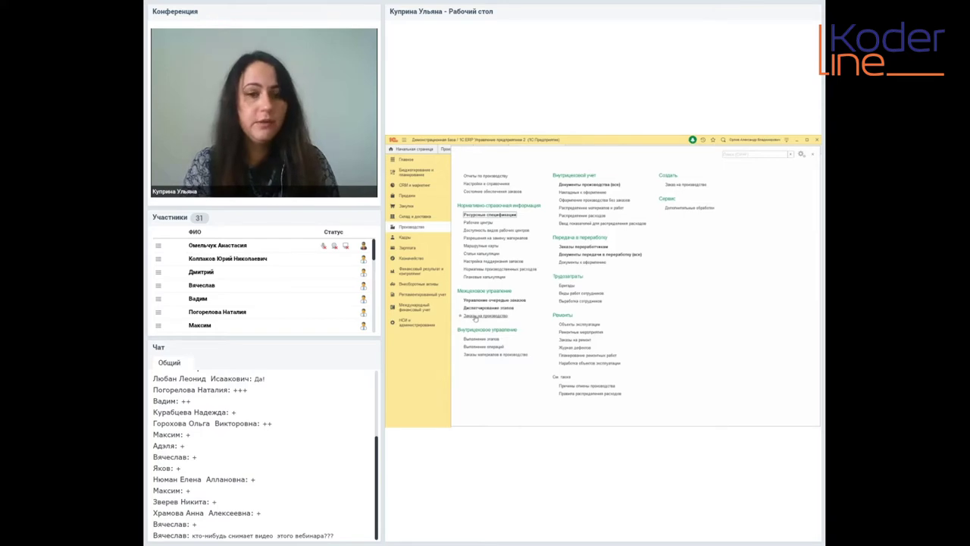
left_click(476, 316)
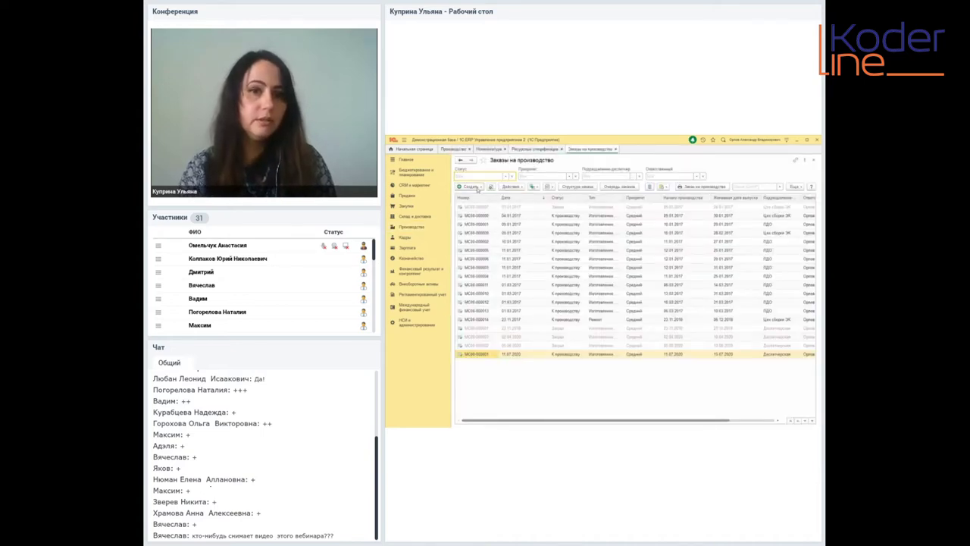
left_click(479, 186)
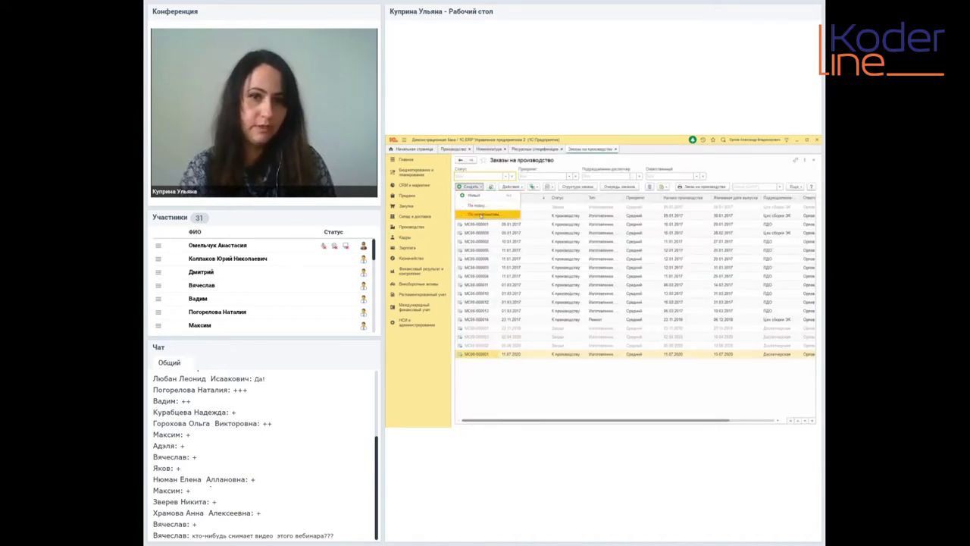
left_click(482, 196)
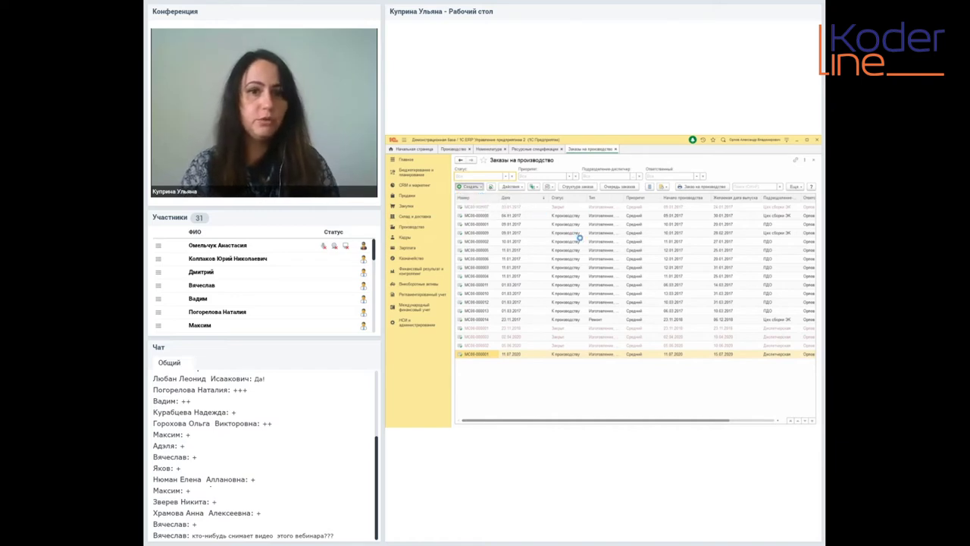
key("Escape")
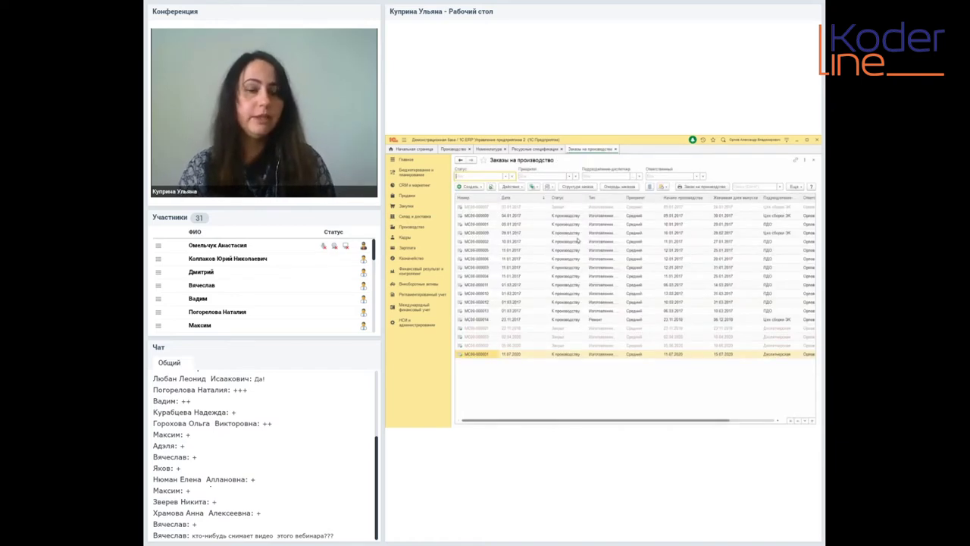
left_click(475, 188)
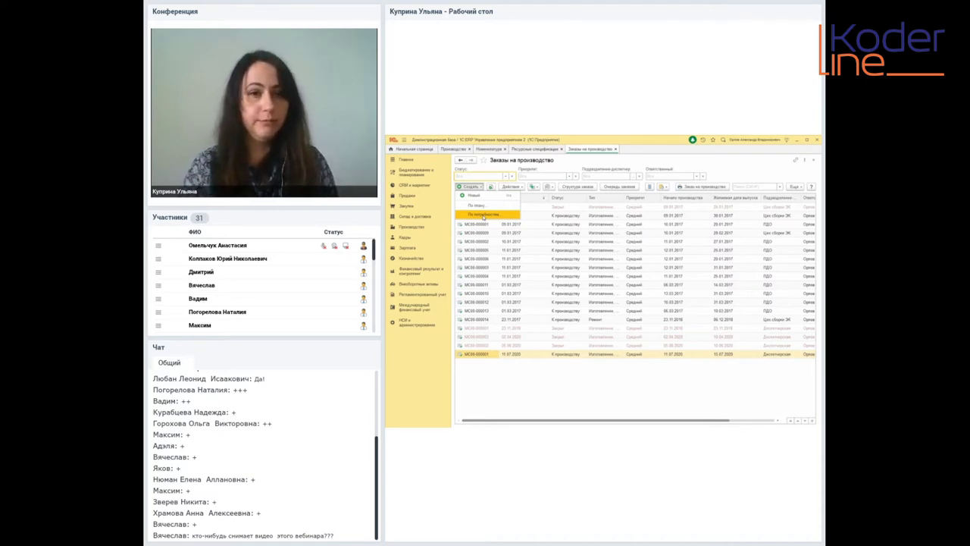
Step: Open the customer orders list (Заказы клиентов), view a blank new customer order and close it without saving
left_click(407, 199)
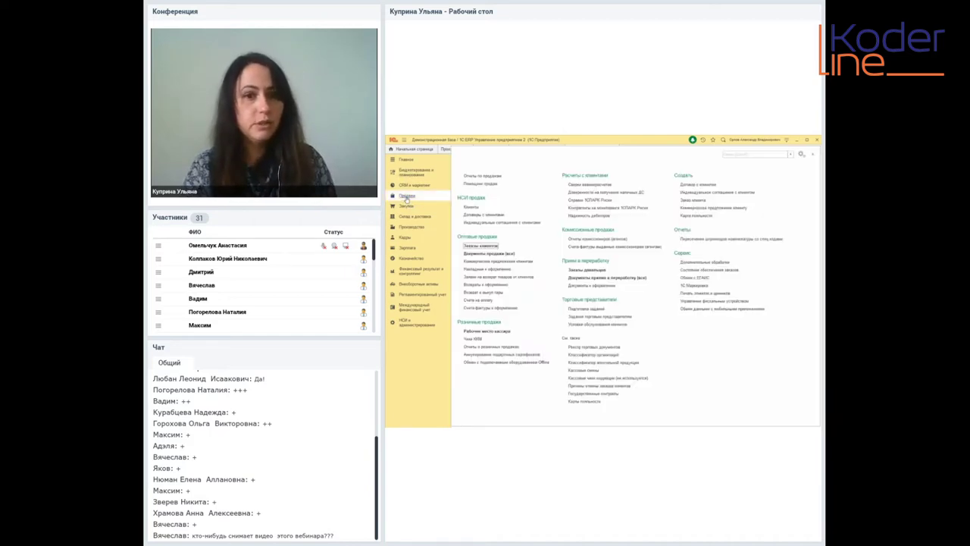
left_click(476, 246)
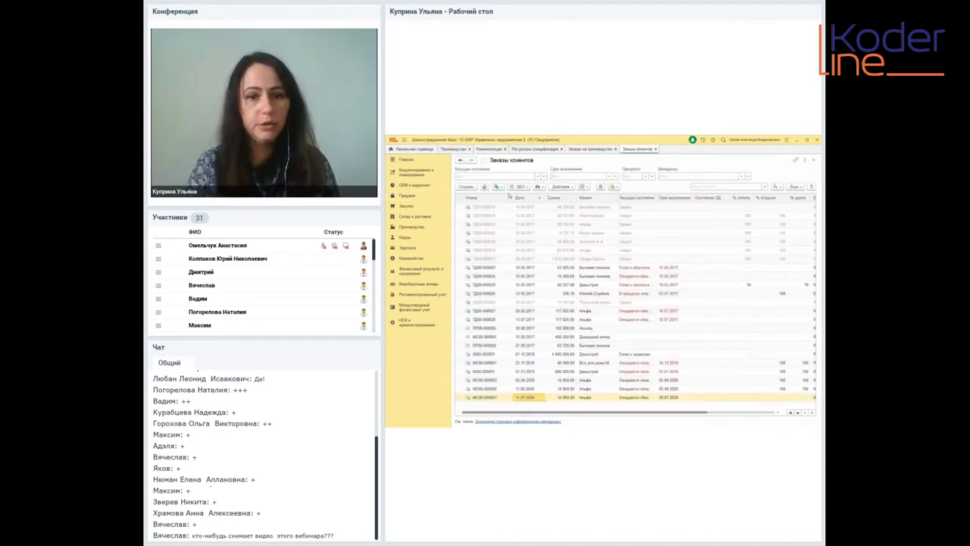
left_click(473, 186)
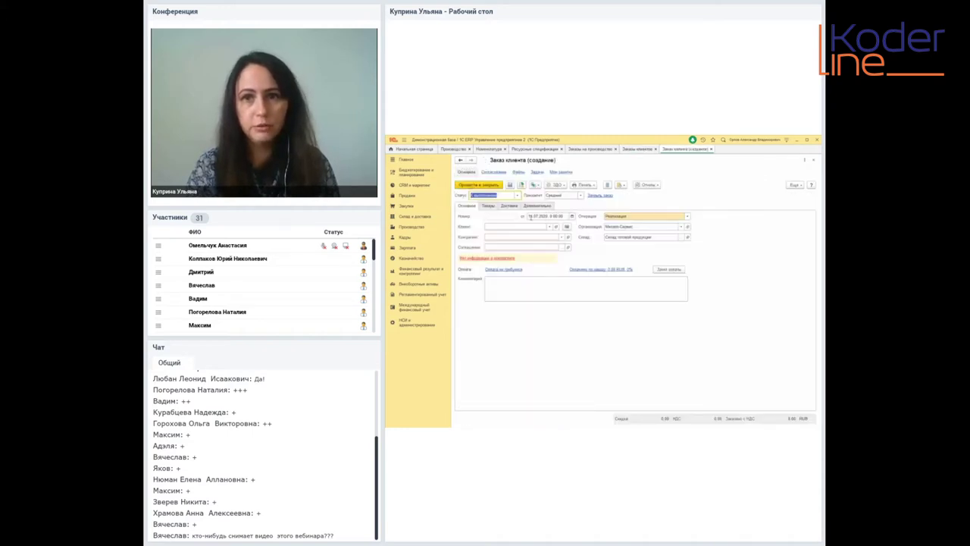
left_click(714, 149)
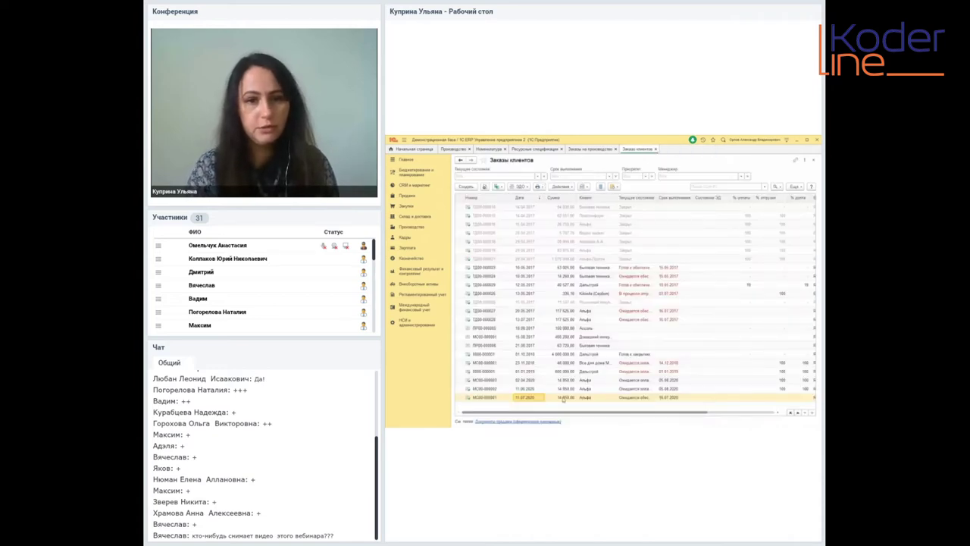
Step: Open the Альфа customer order dated 11.07.2020, view its related documents and return to the order
left_click(562, 397)
double_click(562, 397)
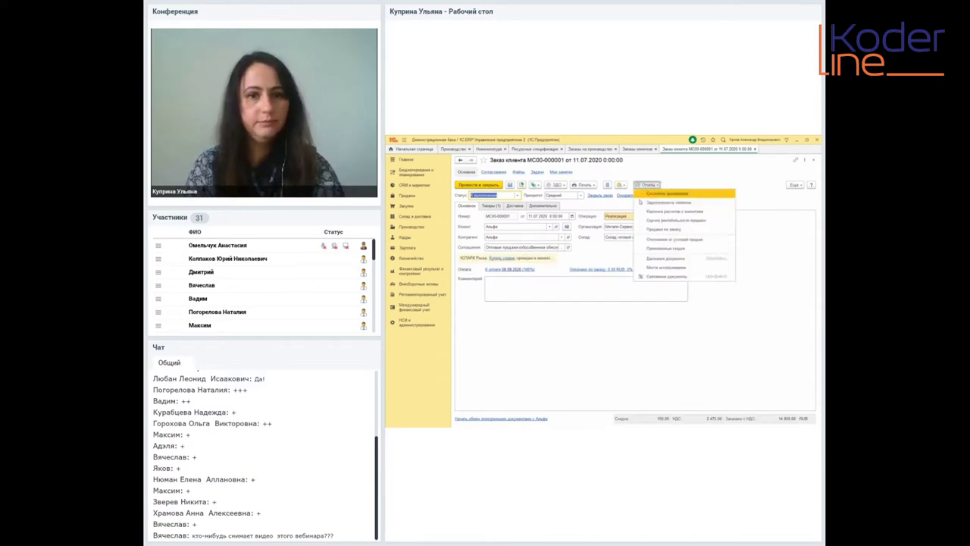
left_click(652, 276)
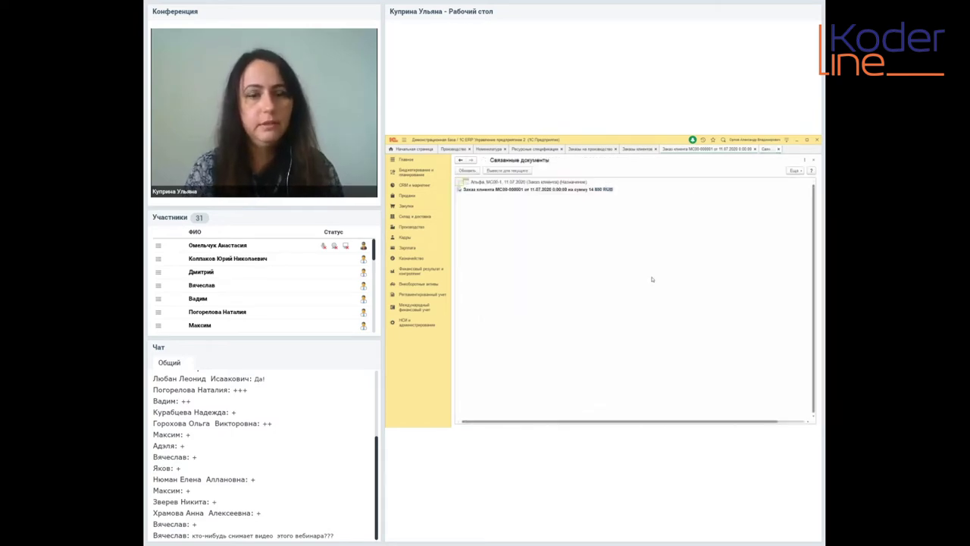
key("Escape")
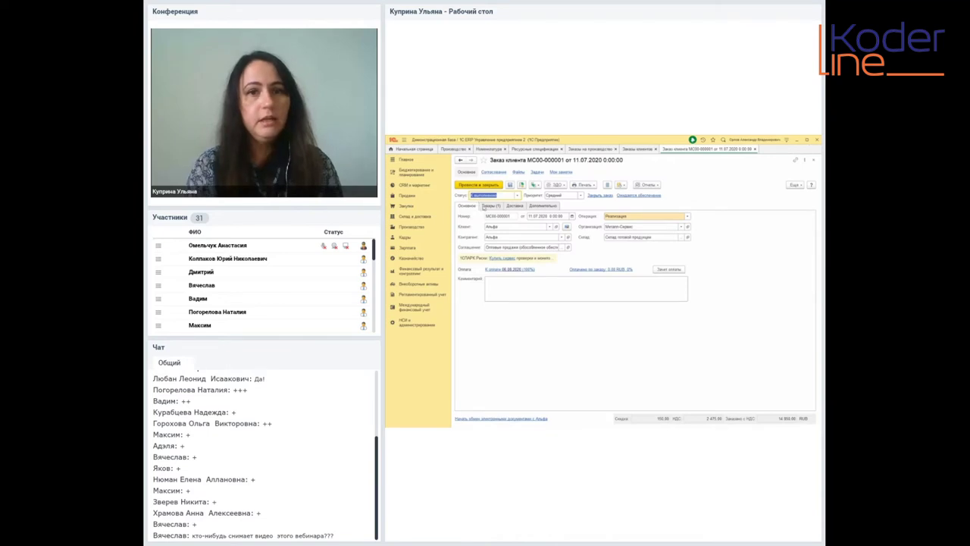
Step: Check the Мягкий диван goods line of the customer order and create a production order based on this order
left_click(490, 206)
left_click(498, 237)
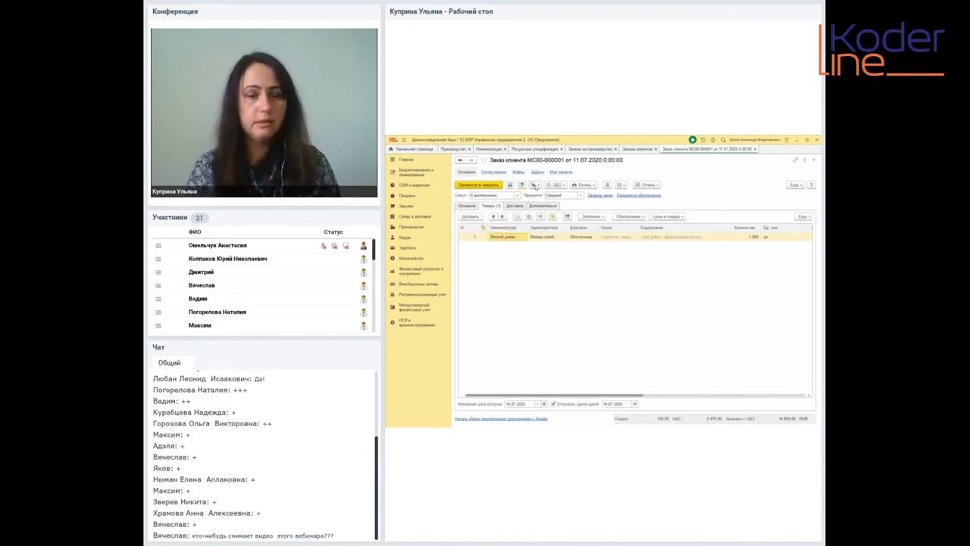
left_click(534, 185)
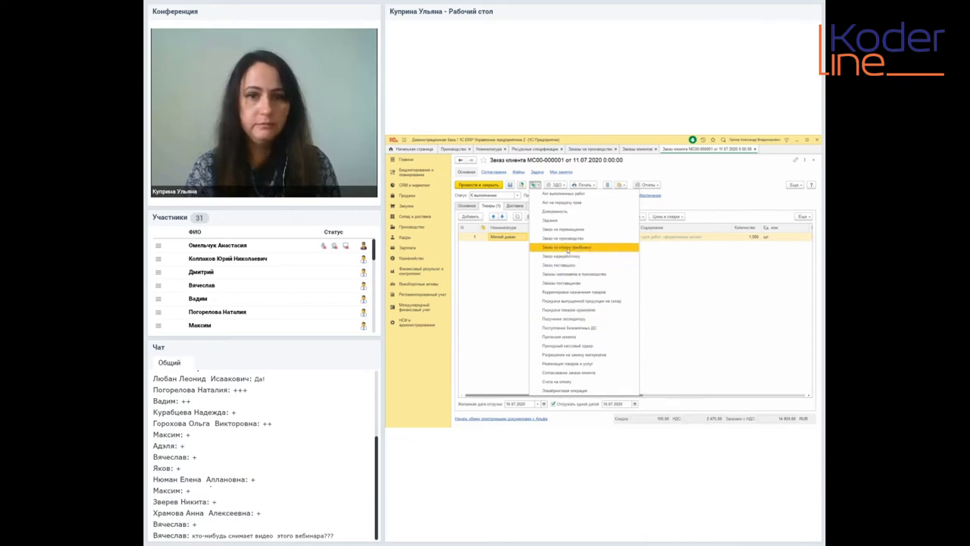
left_click(568, 240)
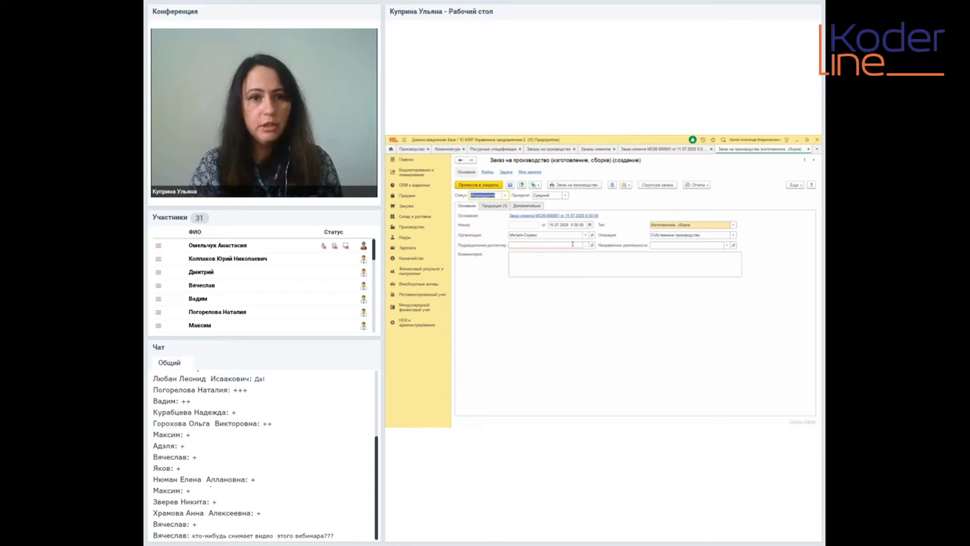
Step: Set the production order's dispatching department to Диспетчерская and its line of activity to Производство мягкой мебели
left_click(586, 249)
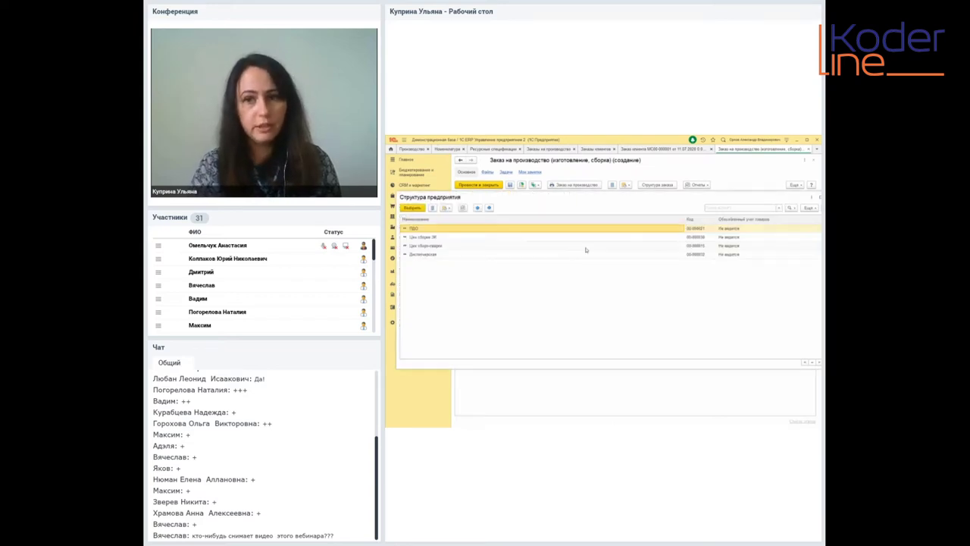
left_click(431, 255)
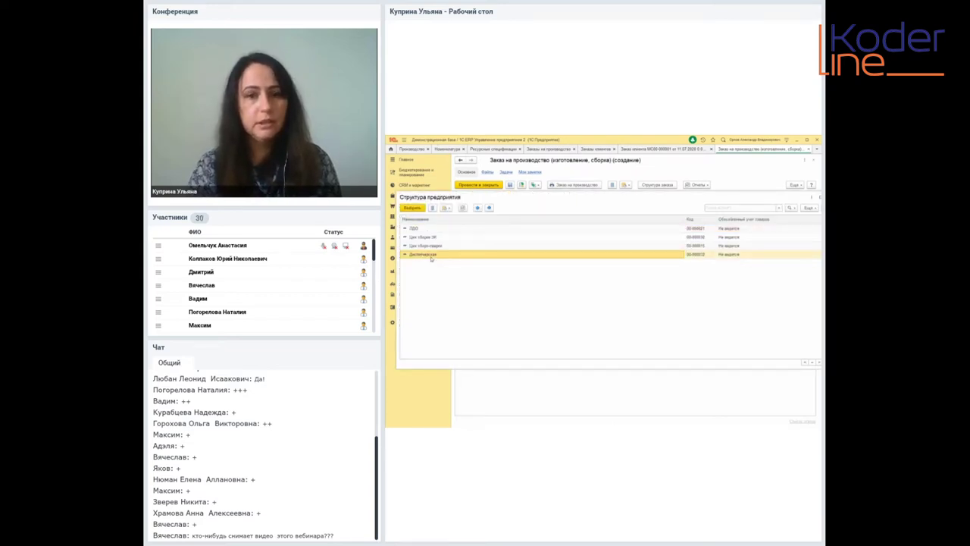
double_click(432, 257)
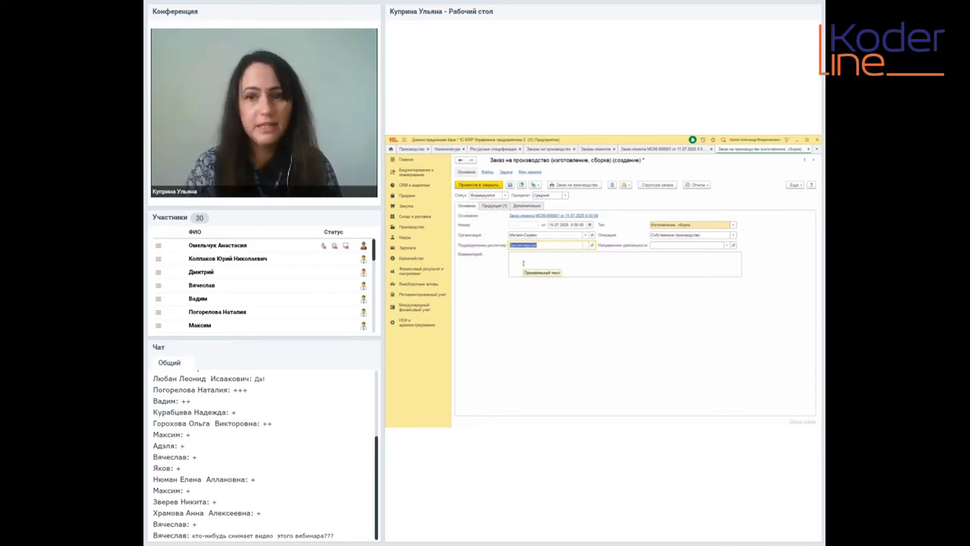
left_click(727, 246)
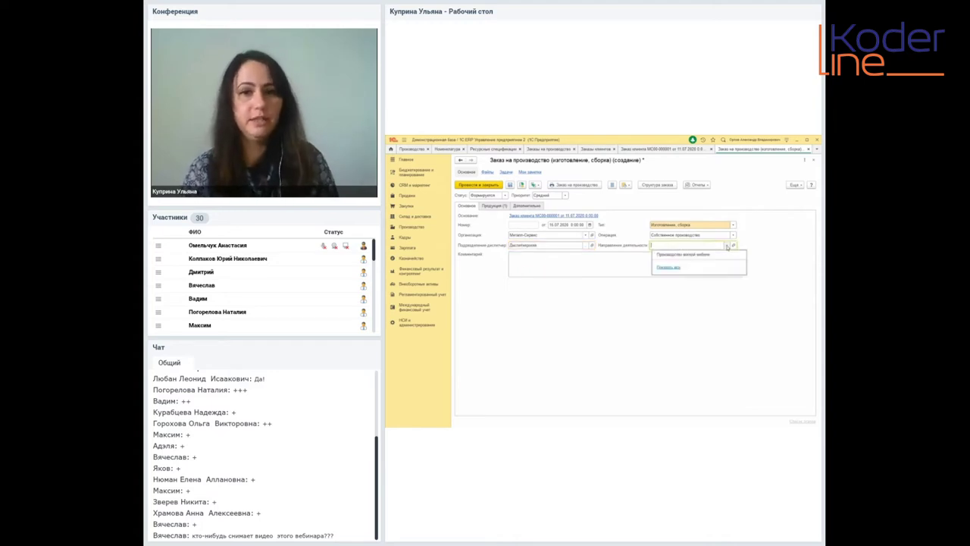
left_click(696, 255)
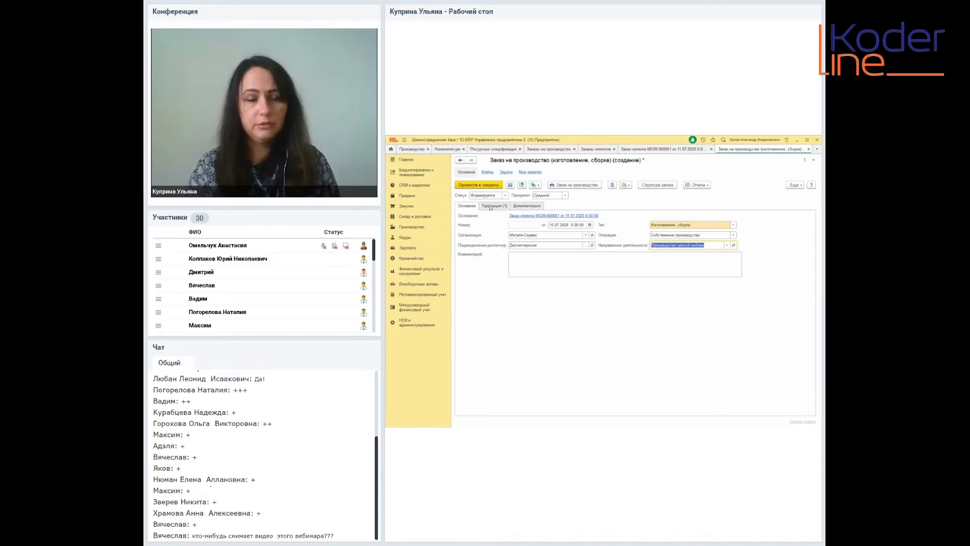
Step: Examine the production order's product line, checking its characteristic, specification, recipient and expense item
left_click(492, 206)
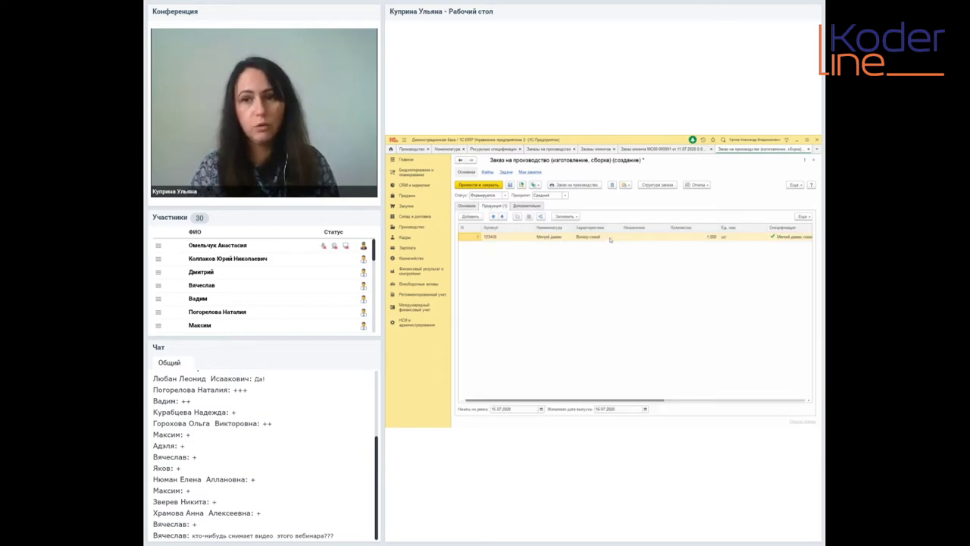
left_click(794, 238)
key("Tab")
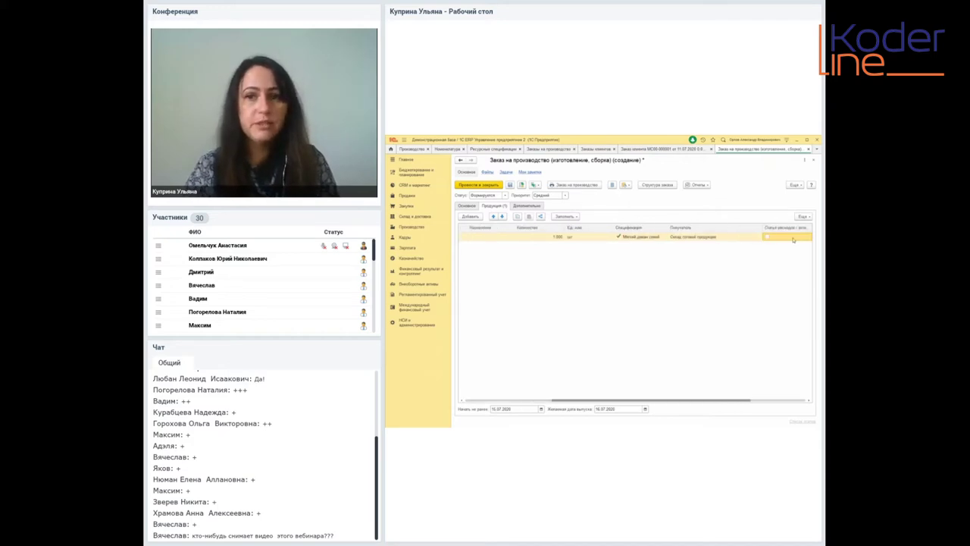
left_click(641, 239)
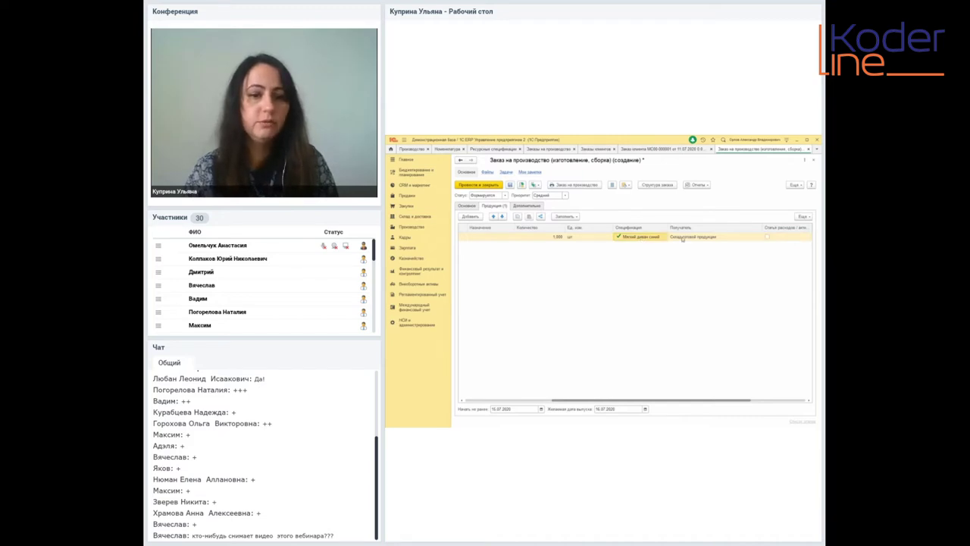
Step: Check the earliest start date of the production order and set its desired release date to 20.07.2020
double_click(502, 410)
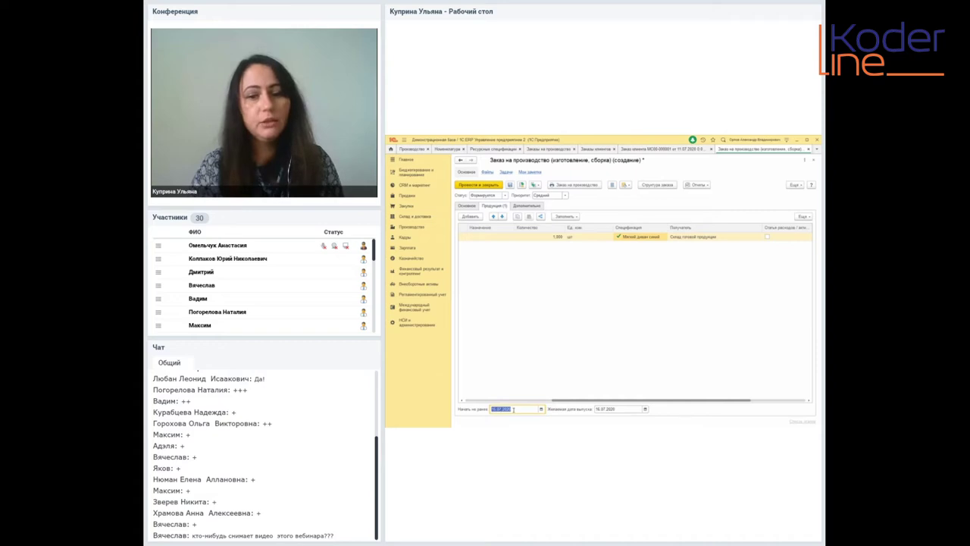
double_click(601, 409)
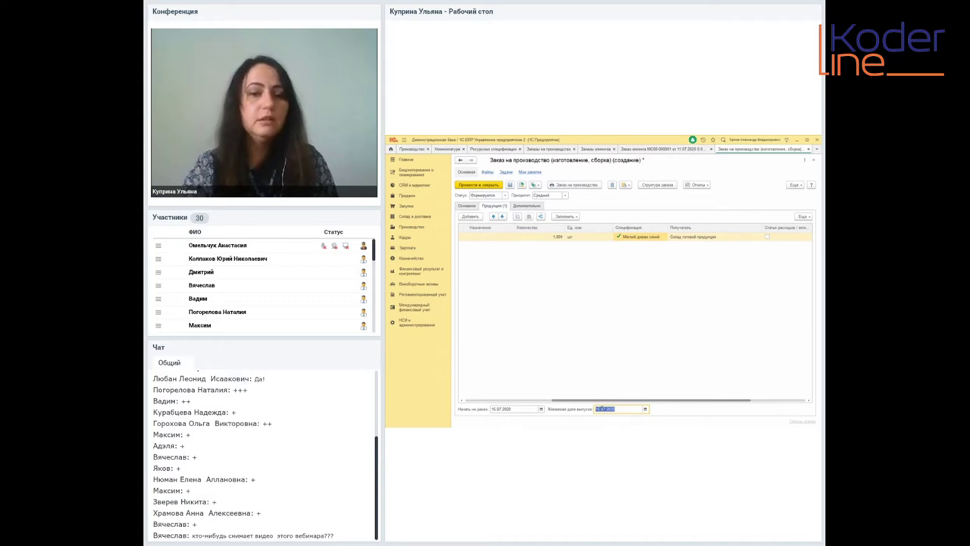
type("30")
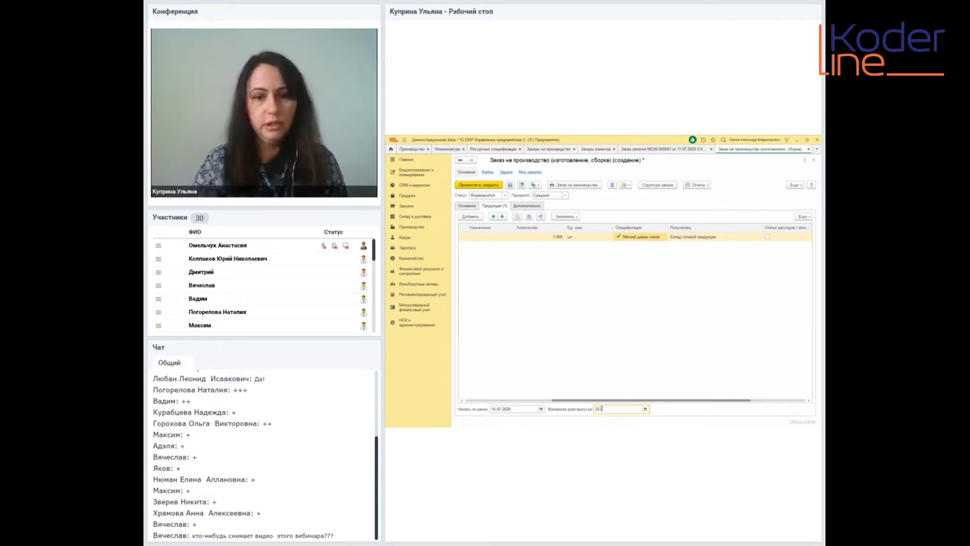
type("72020")
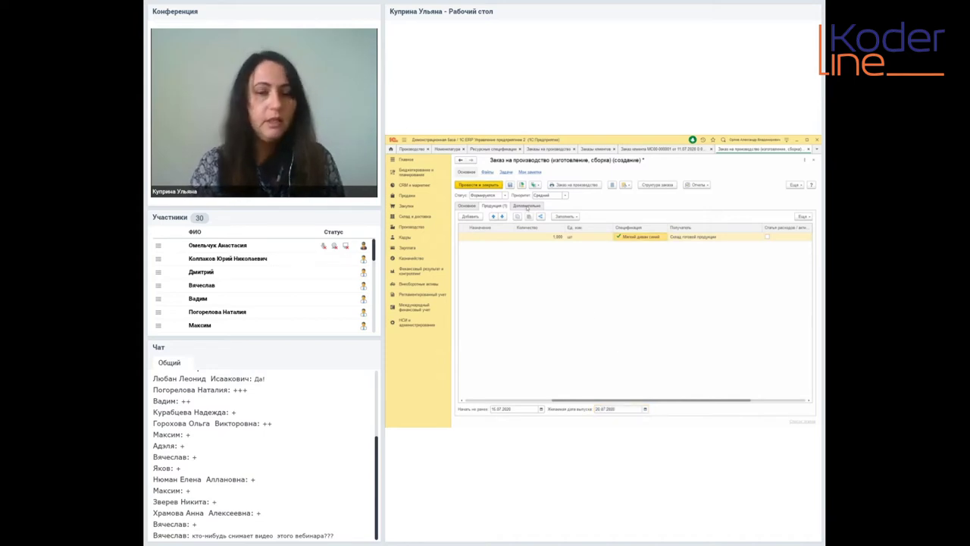
Step: Review the production order's additional data and product line, and return to its main data
left_click(527, 207)
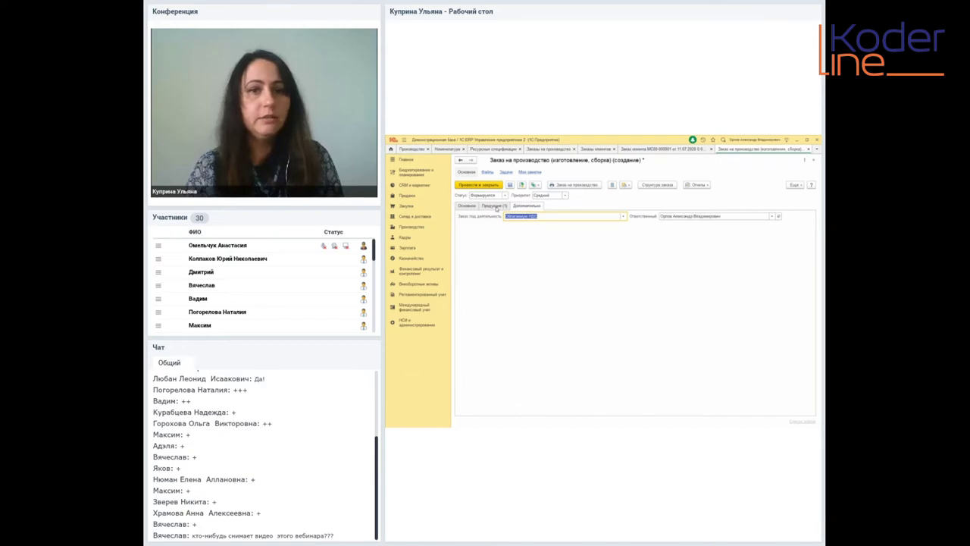
left_click(496, 207)
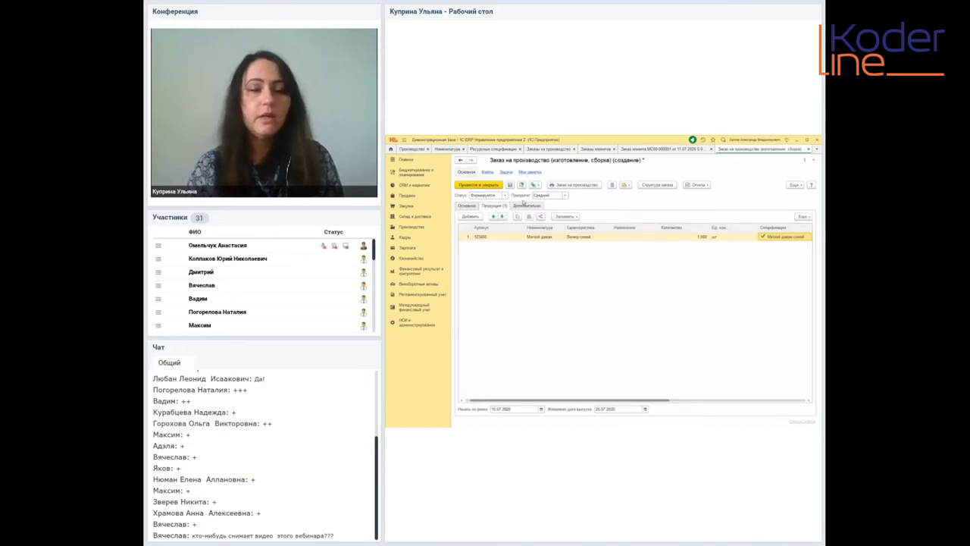
left_click(526, 206)
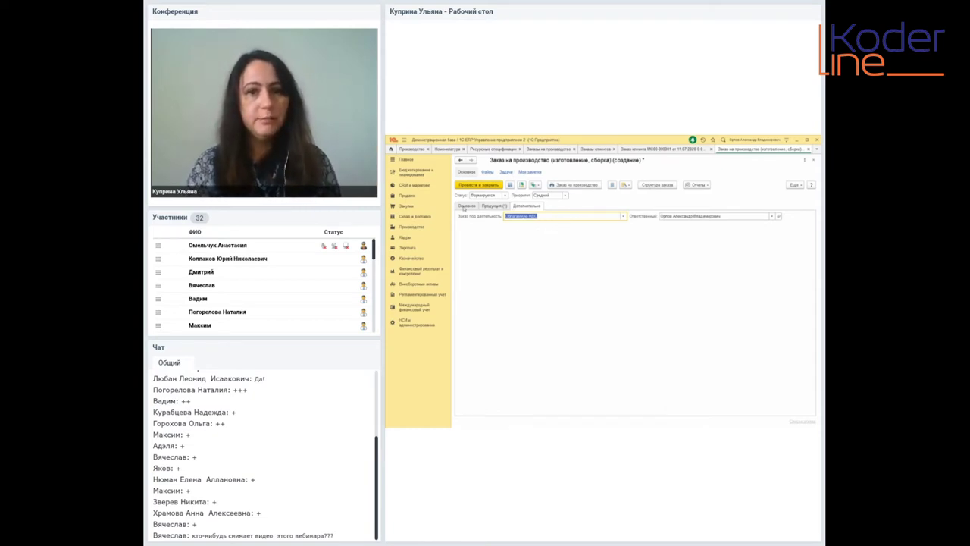
left_click(464, 207)
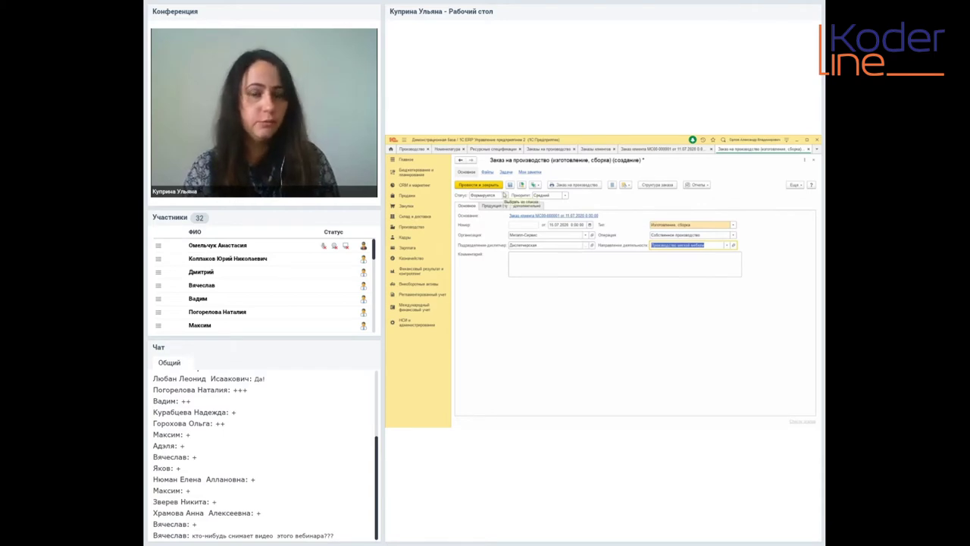
Step: Review the production order's status options, set its priority to Высокий, and post and close the order
left_click(504, 196)
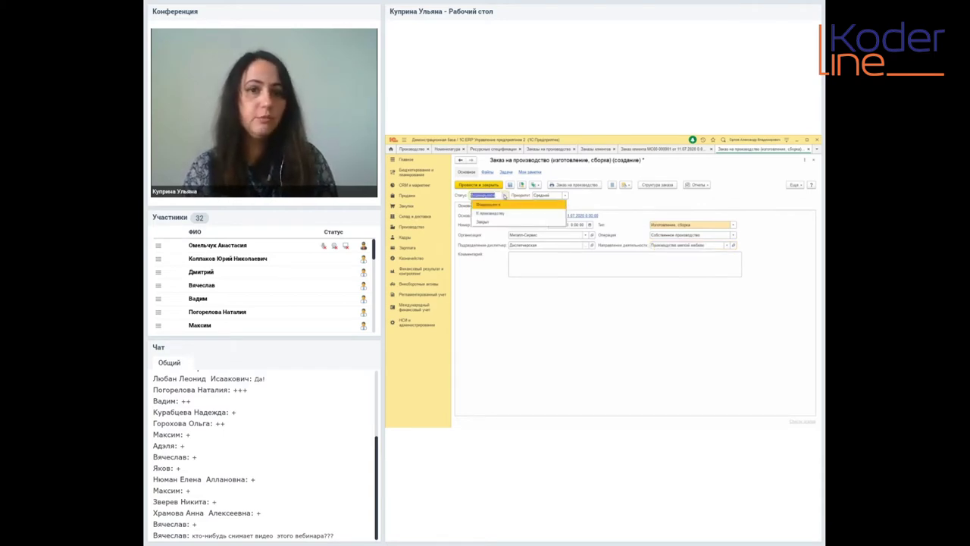
left_click(504, 196)
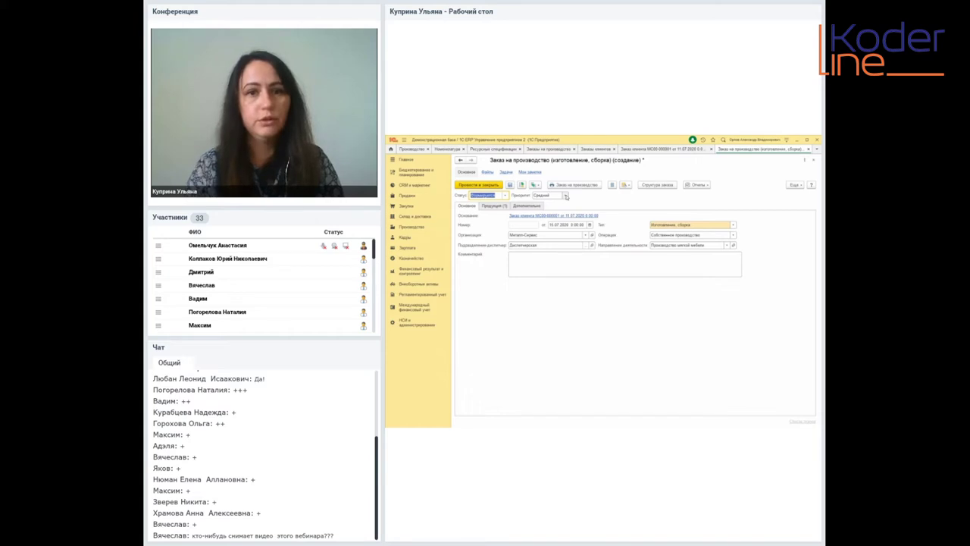
left_click(566, 195)
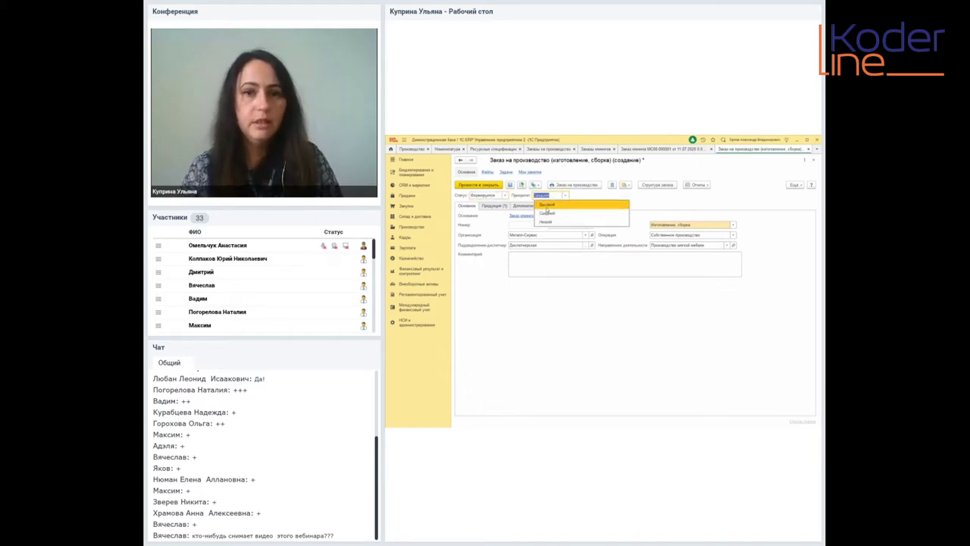
left_click(547, 213)
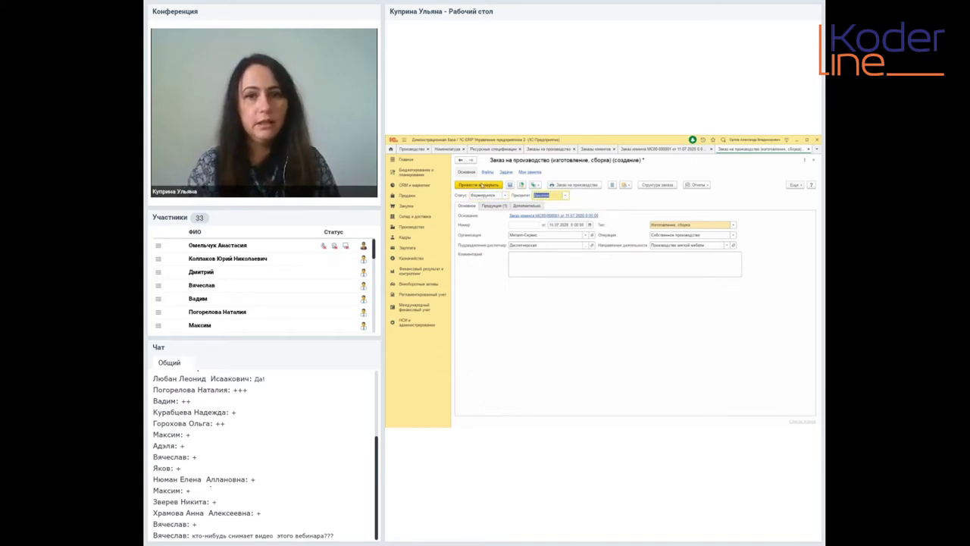
left_click(482, 185)
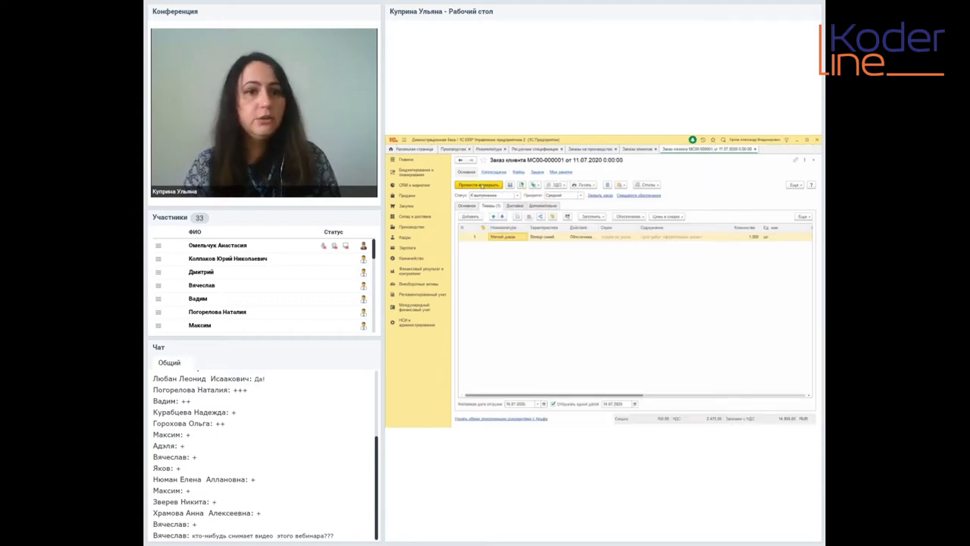
Step: Open Управление очередью заказов к производству and examine the dates of the order dated 11.07.2020
left_click(411, 228)
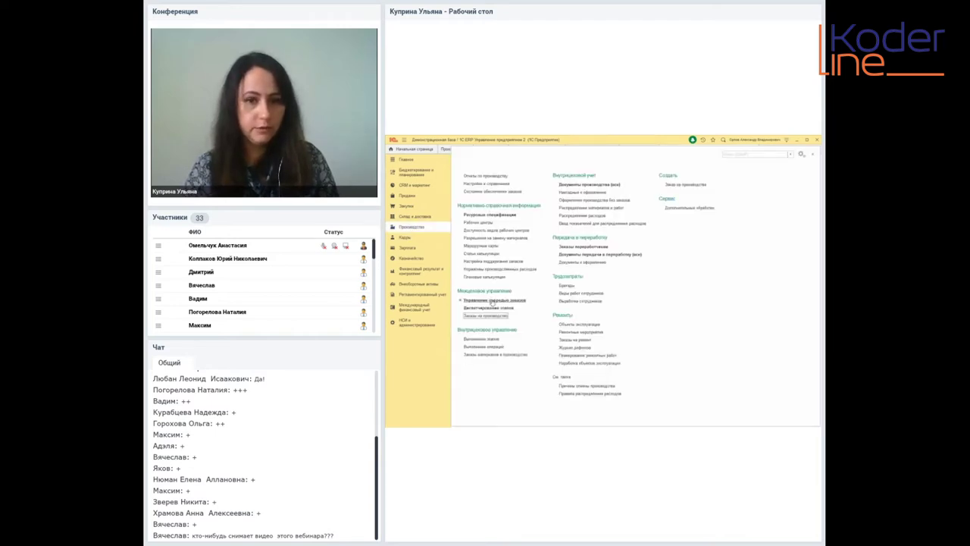
left_click(492, 301)
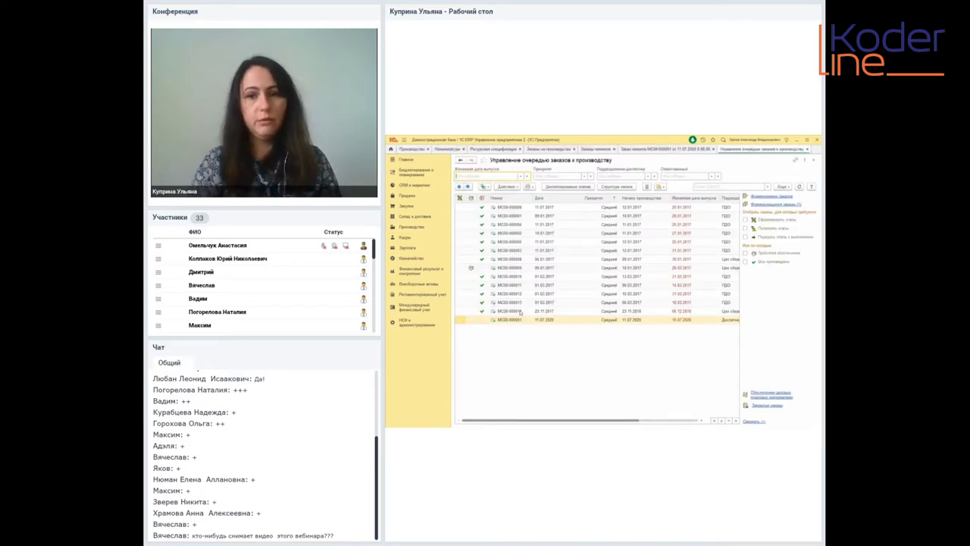
left_click(546, 320)
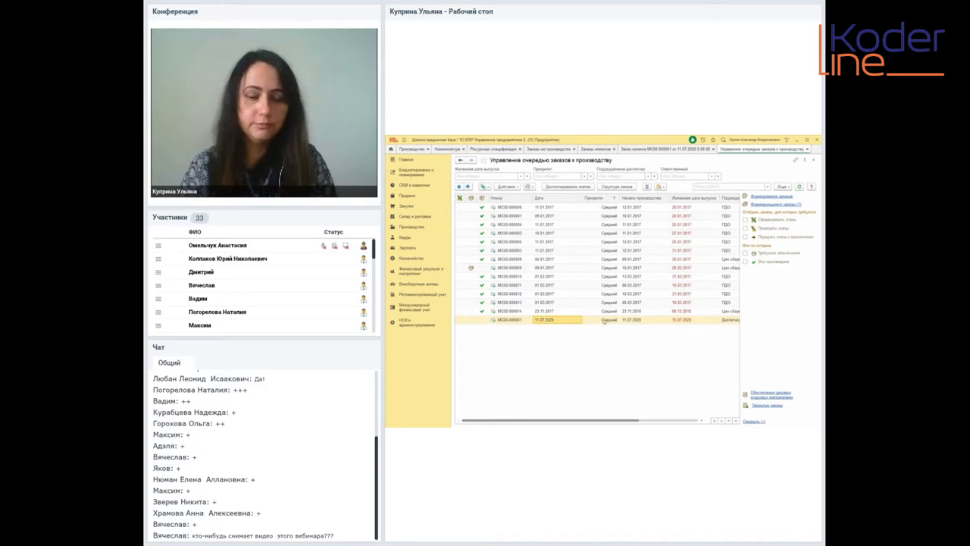
left_click(632, 321)
left_click(553, 323)
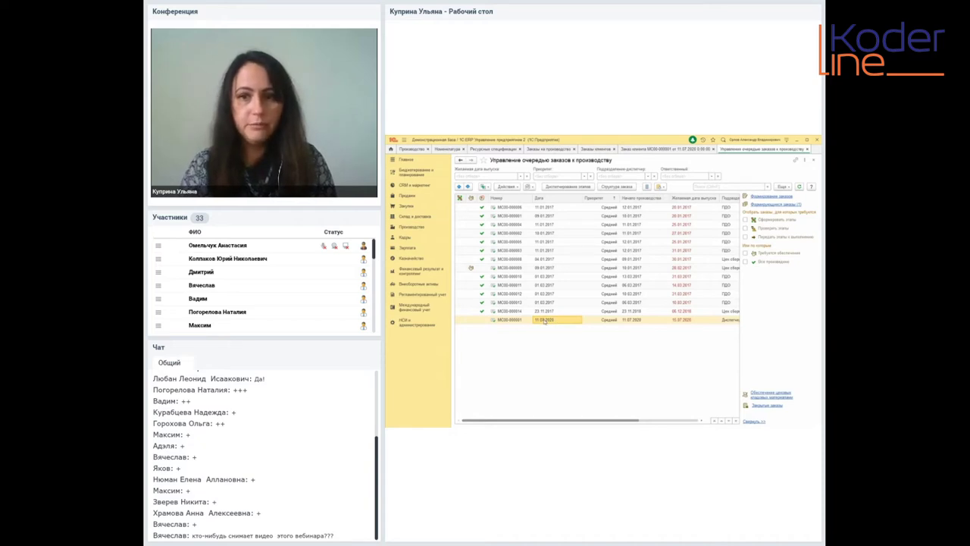
left_click(682, 320)
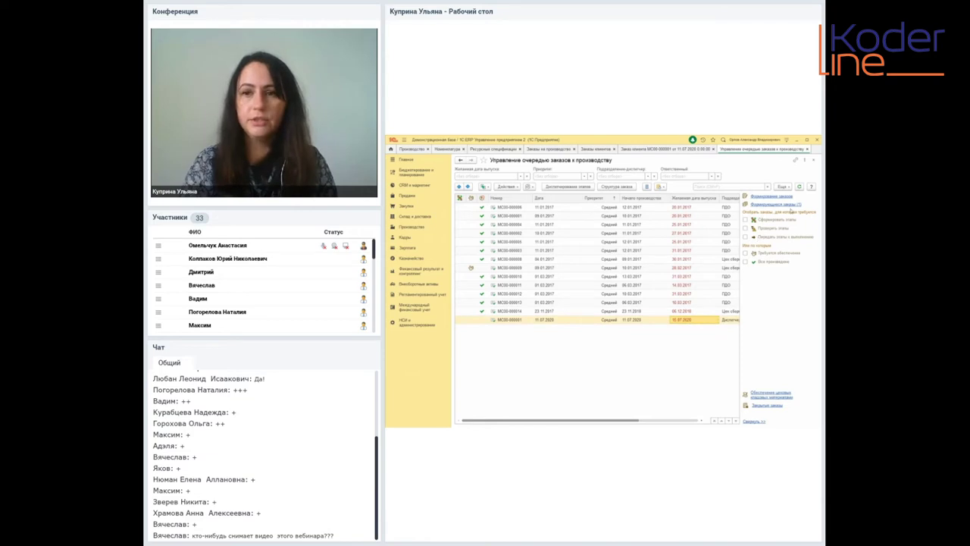
Step: Open the list of orders being formed and check the actions available for the new order with status Формируется
left_click(767, 205)
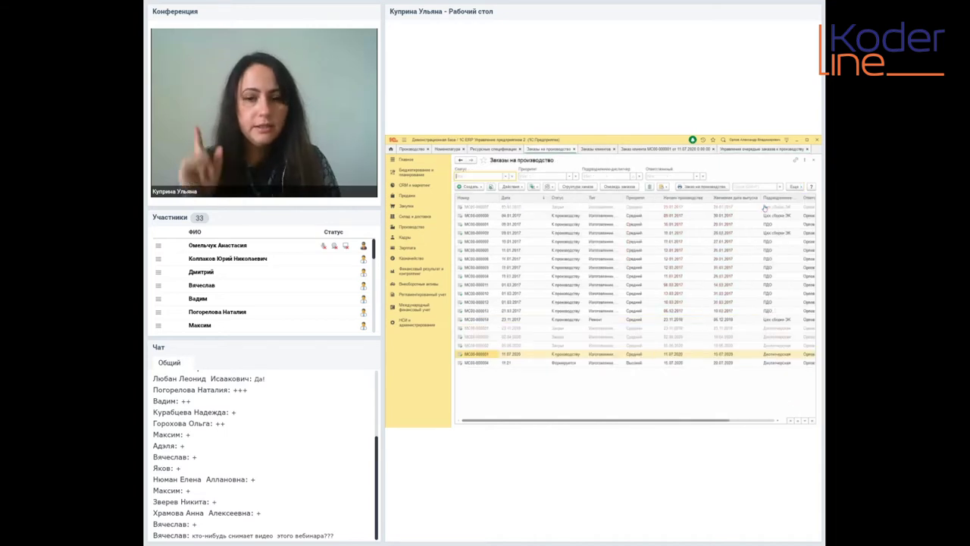
left_click(557, 364)
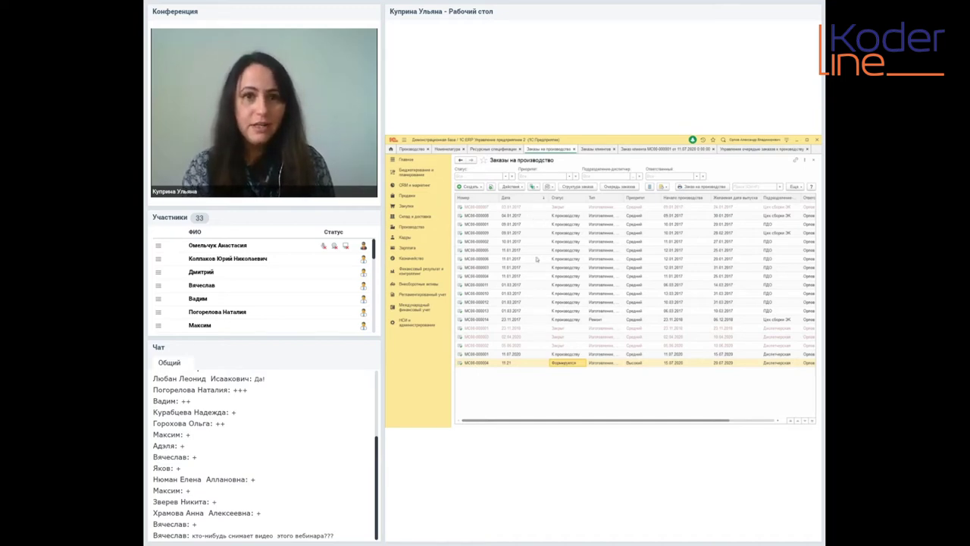
left_click(511, 187)
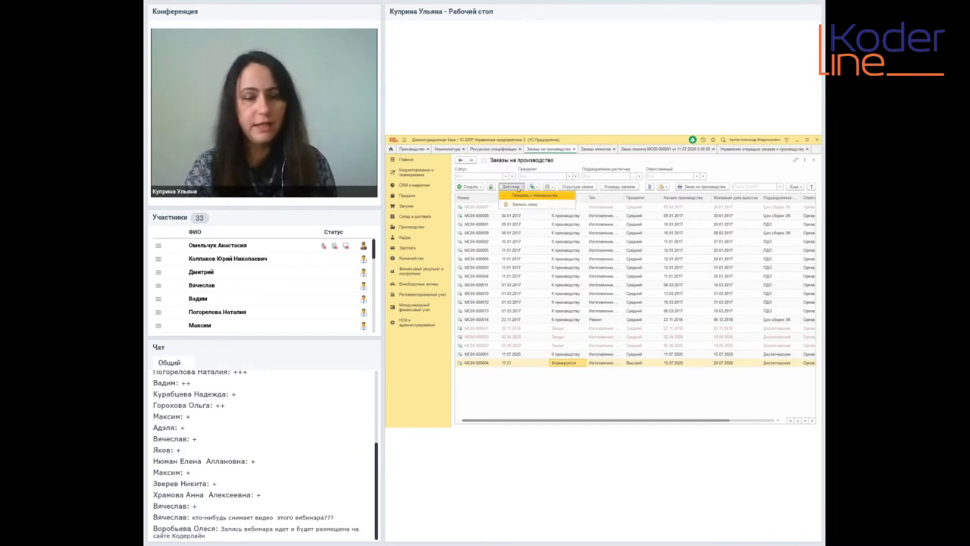
left_click(570, 365)
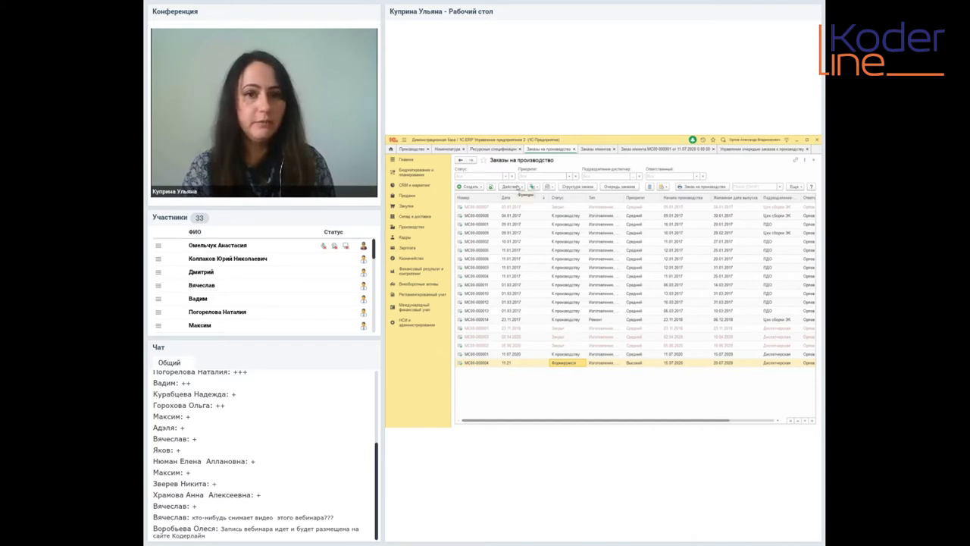
left_click(518, 187)
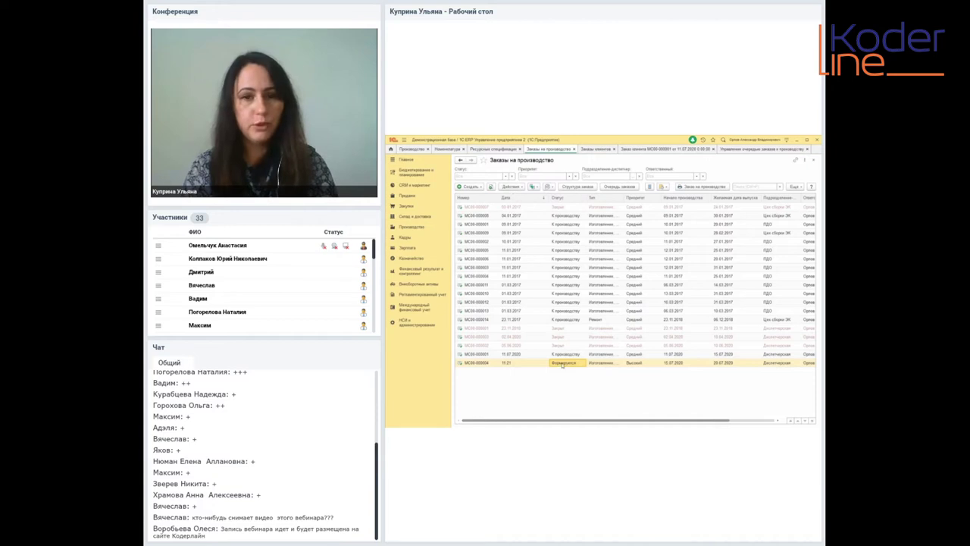
Step: Select the production orders dated 01.03.2017 together with the one dated 23.11.2017 as a group
left_click(571, 285)
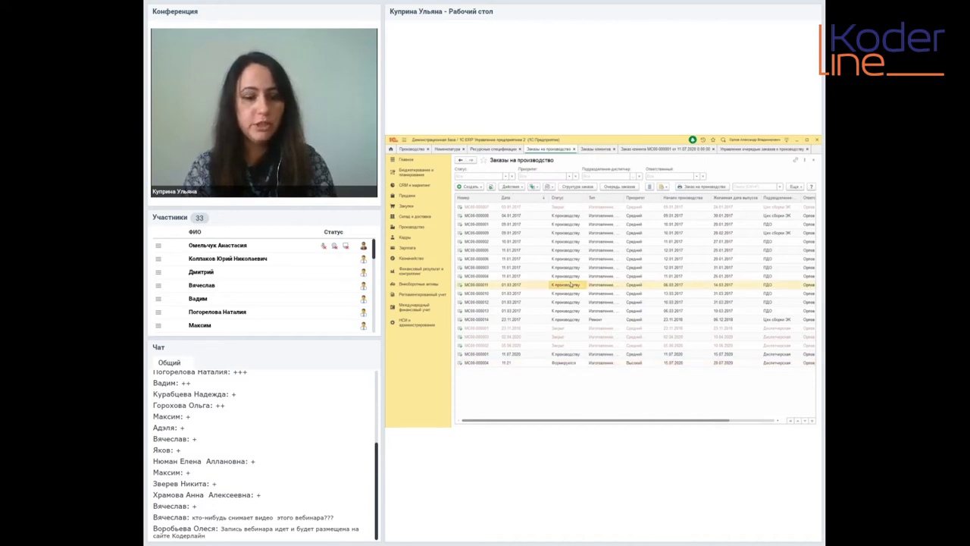
left_click(571, 293)
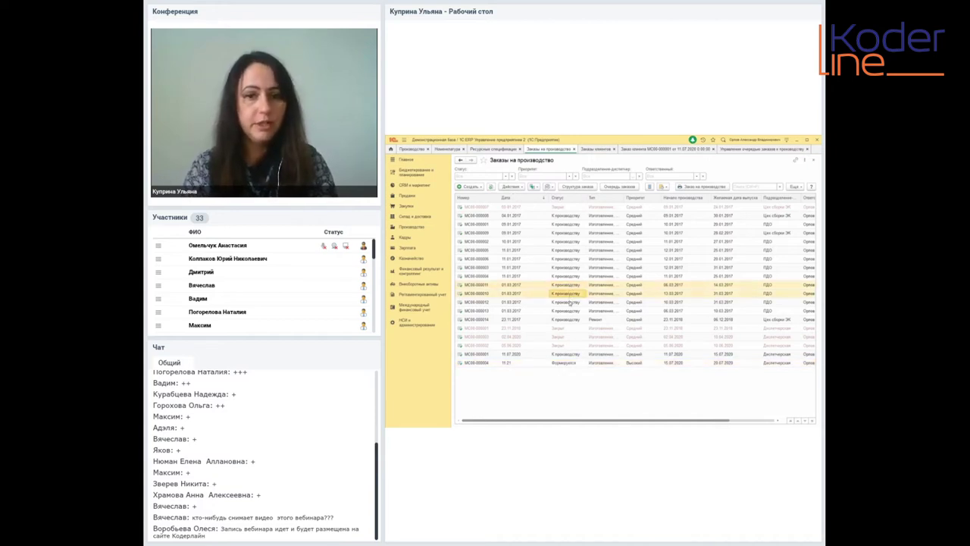
left_click(569, 302, "shift")
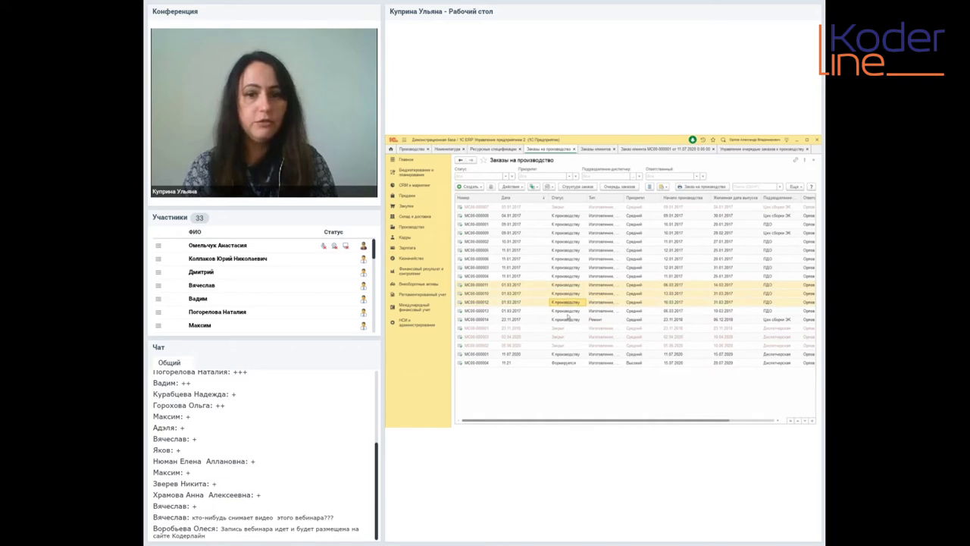
left_click(568, 314, "shift")
left_click(568, 322, "shift")
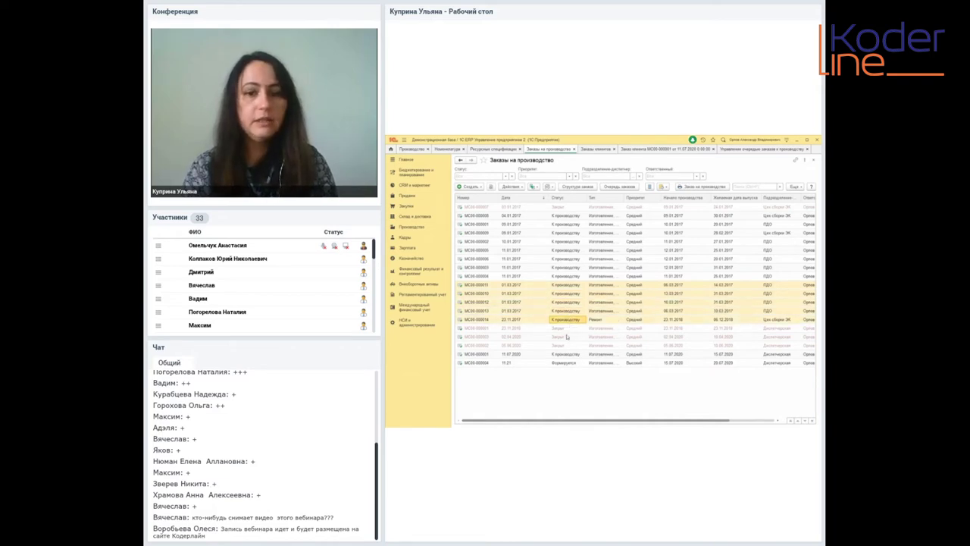
Step: Open the new high-priority production order, set its status to К производству, and post and close it
left_click(565, 363)
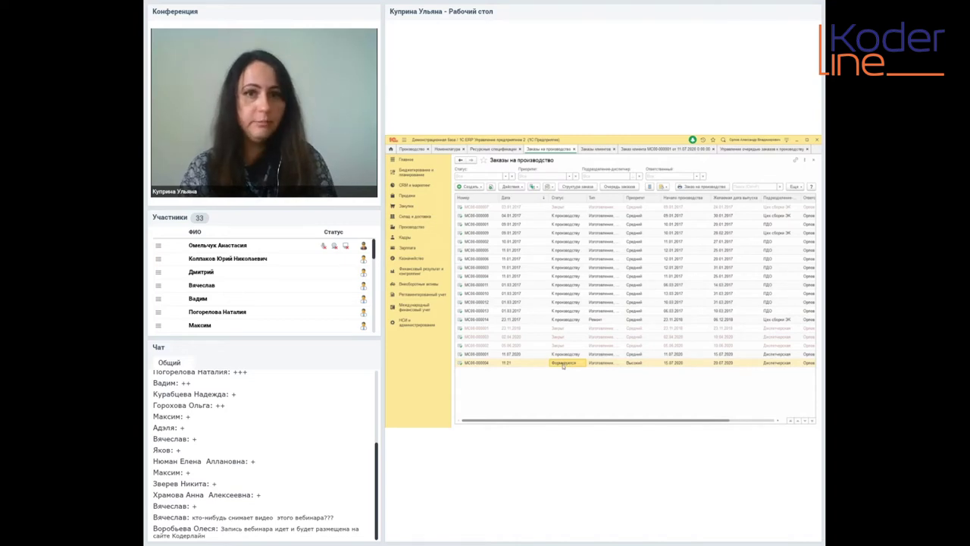
double_click(562, 363)
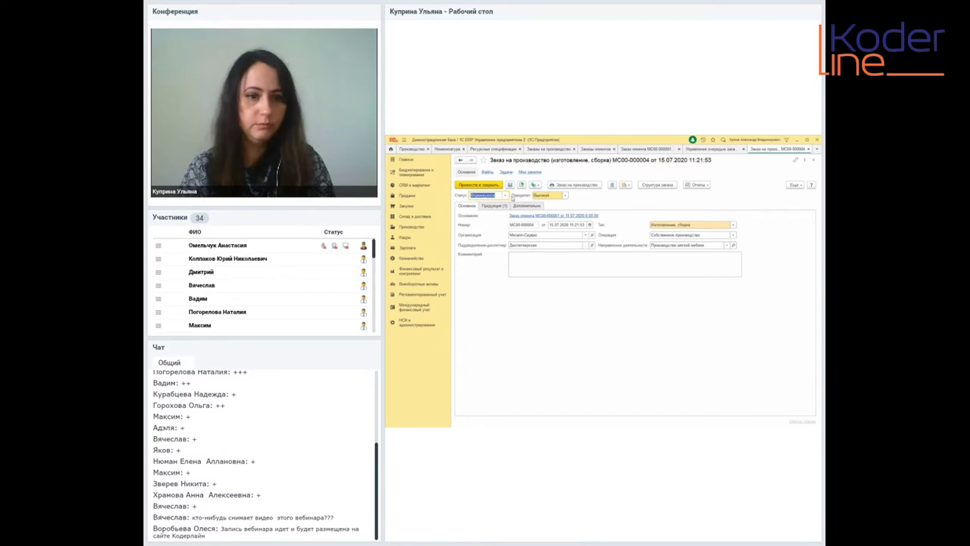
left_click(505, 195)
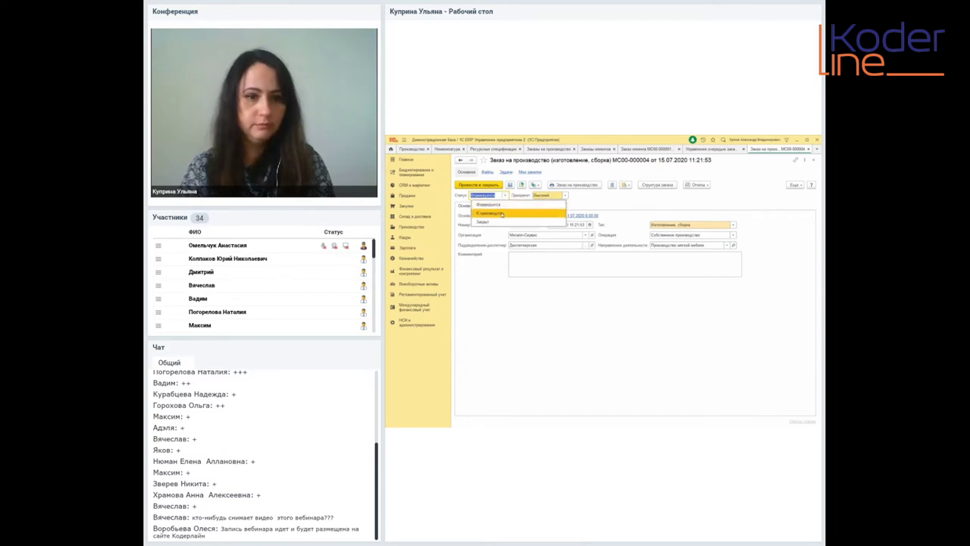
left_click(501, 215)
left_click(482, 184)
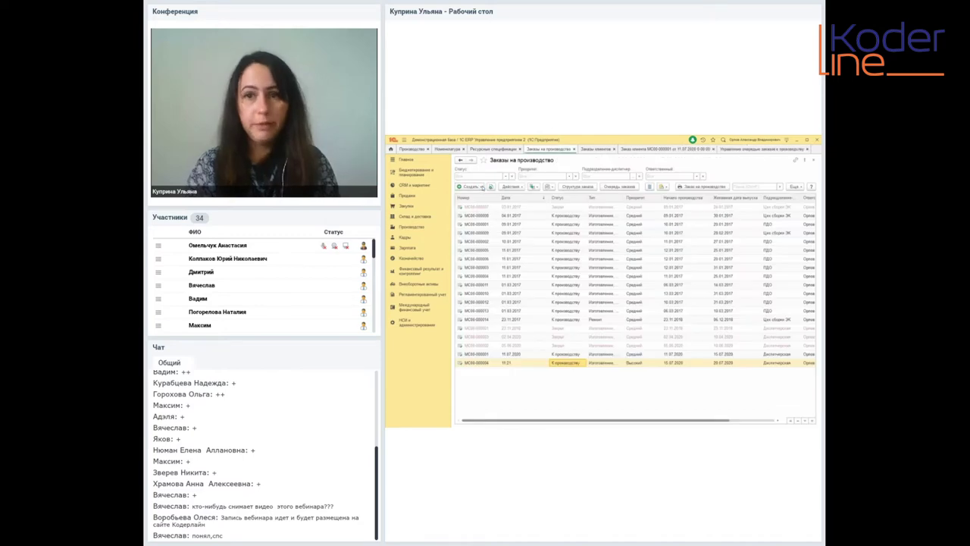
Step: Return to the production order queue and check the new order's position and priority
left_click(768, 151)
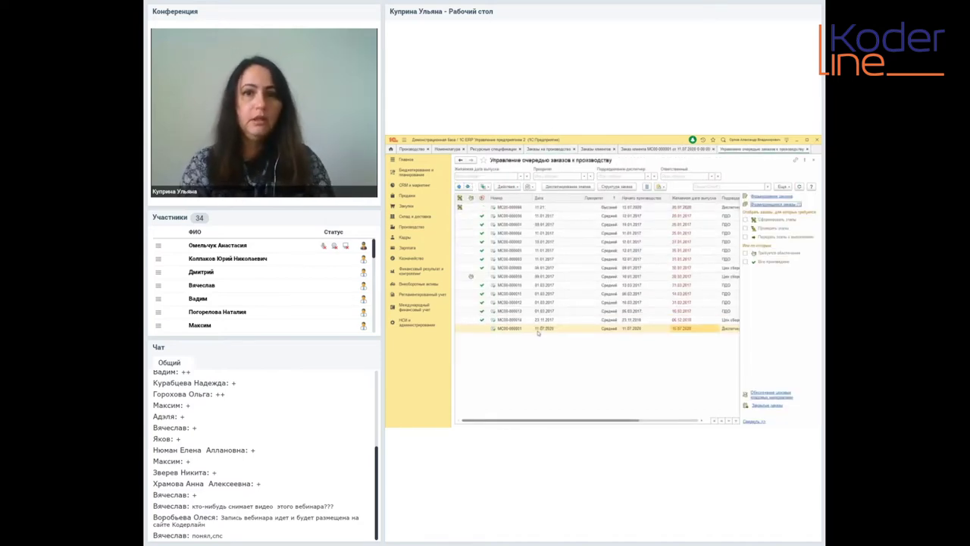
left_click(544, 209)
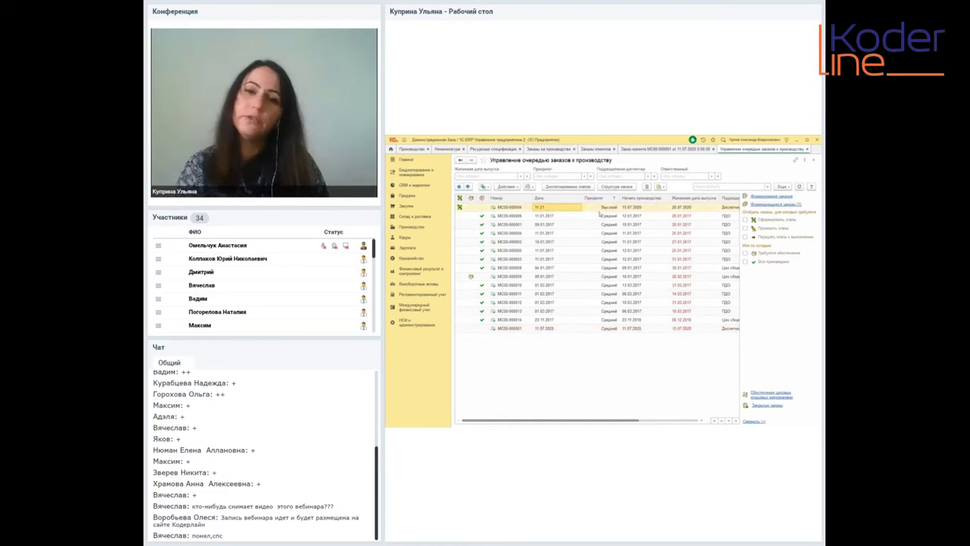
left_click(604, 209)
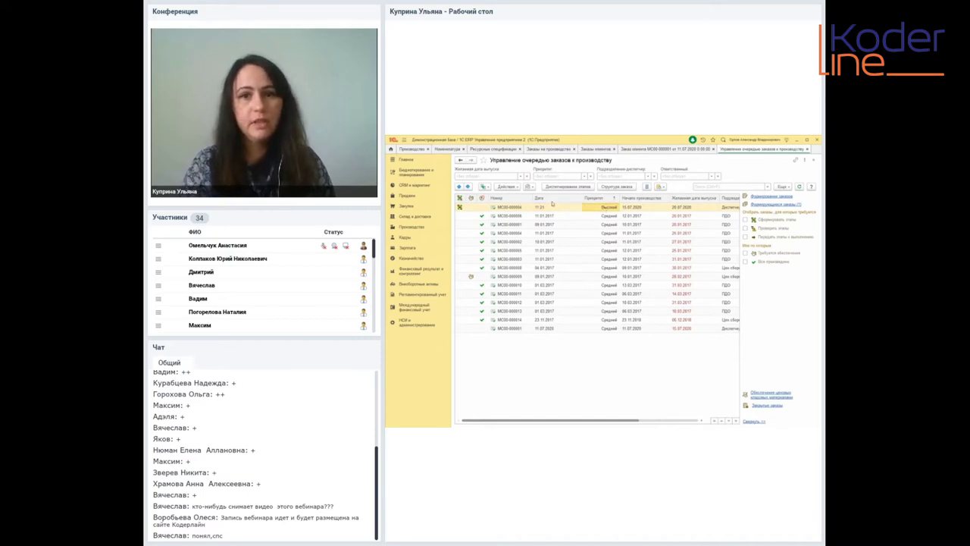
left_click(550, 209)
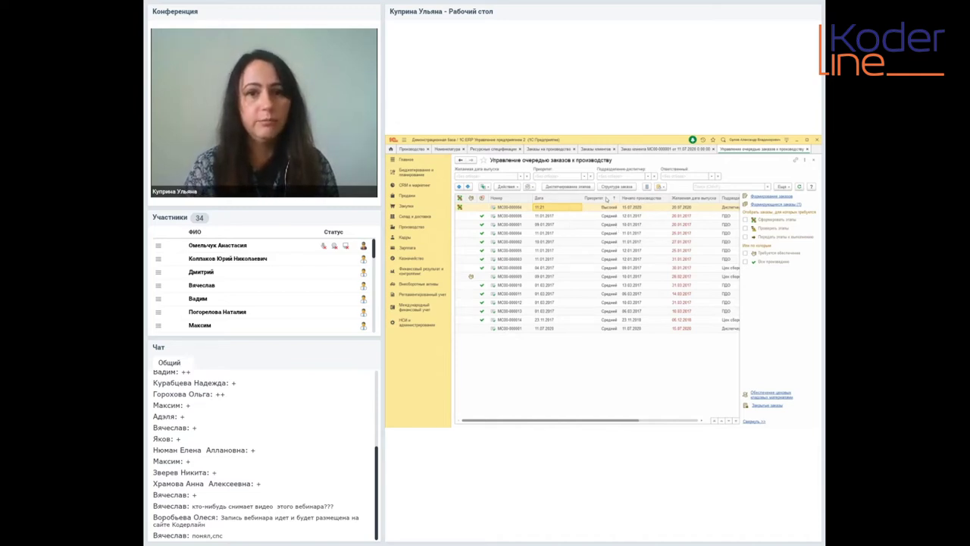
Step: Filter the production order queue by priority Высокий and select the new order
left_click(587, 176)
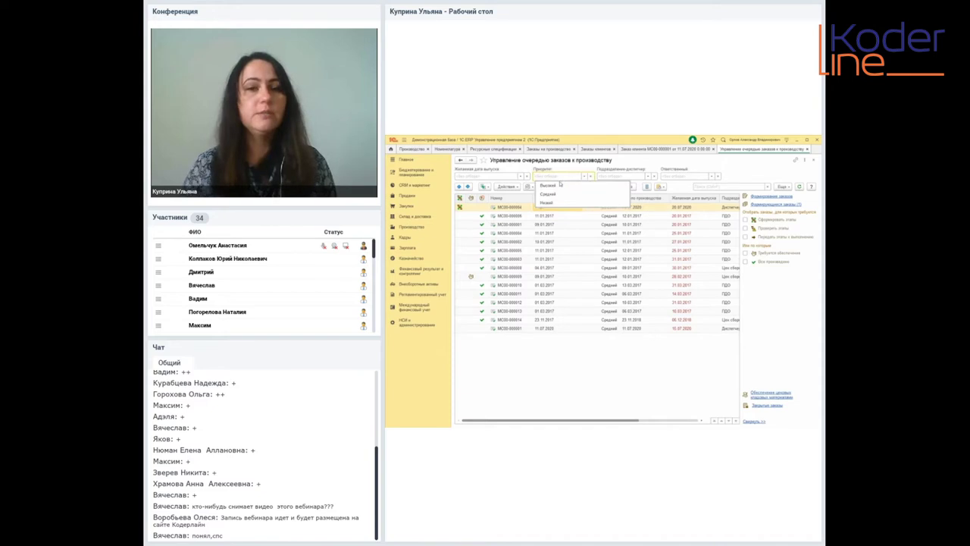
left_click(561, 185)
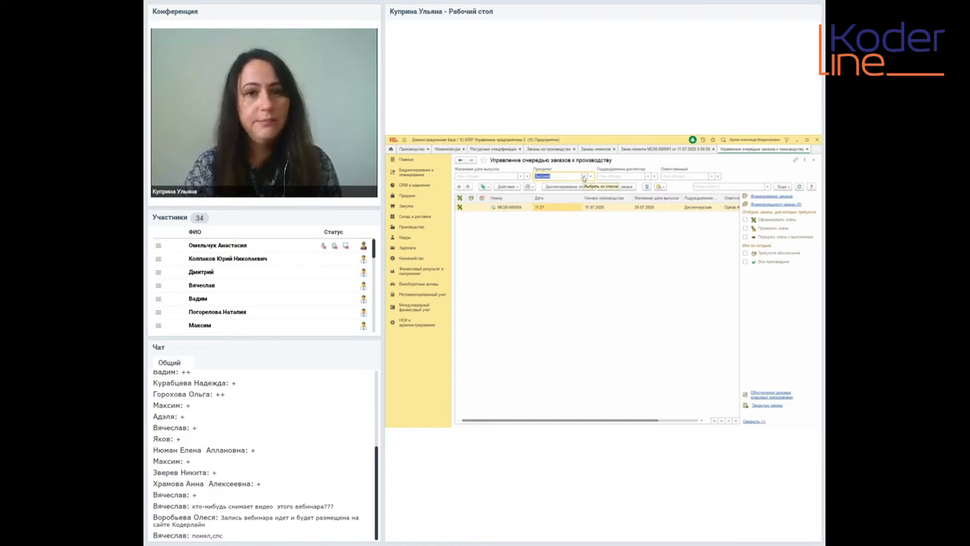
left_click(540, 210)
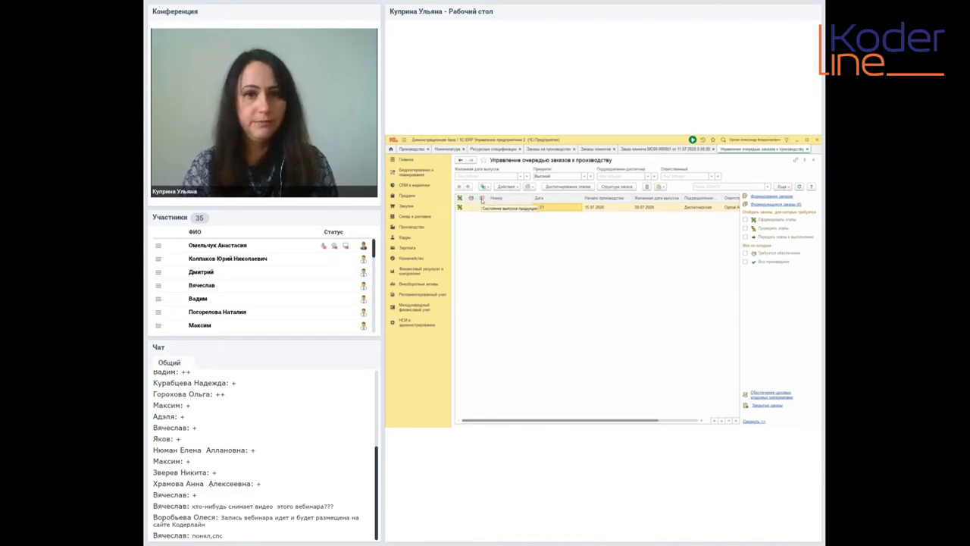
Step: Generate the production stages for the new order with the supply option К обеспечению
left_click(510, 207)
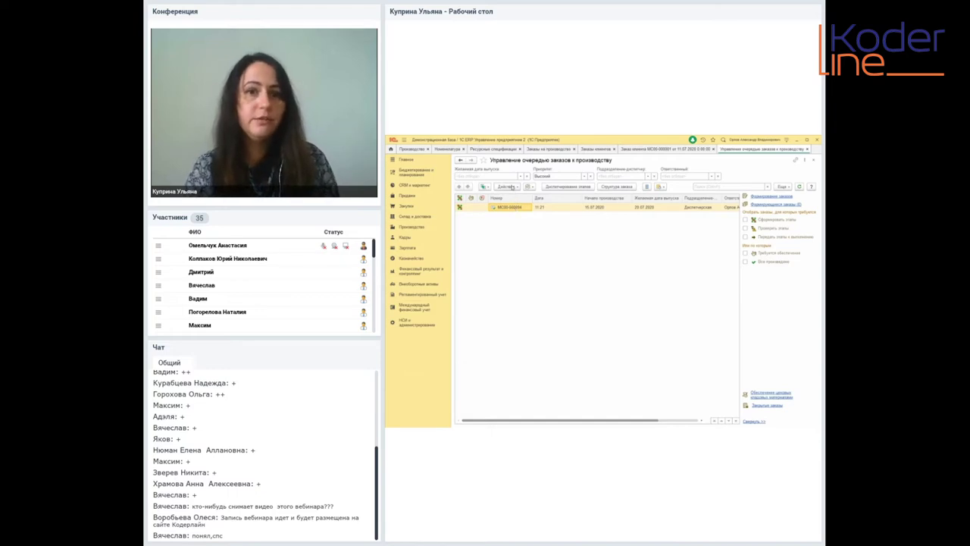
left_click(513, 188)
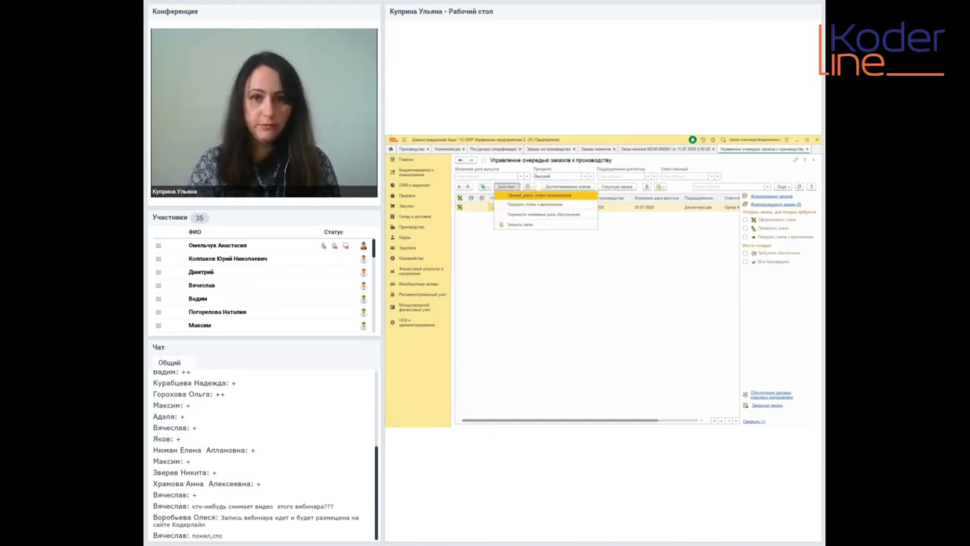
left_click(523, 196)
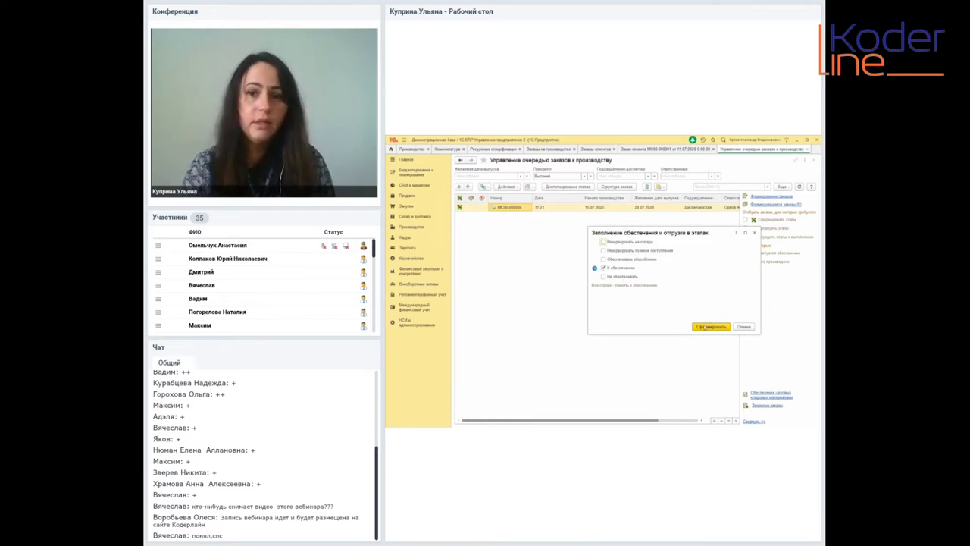
left_click(704, 327)
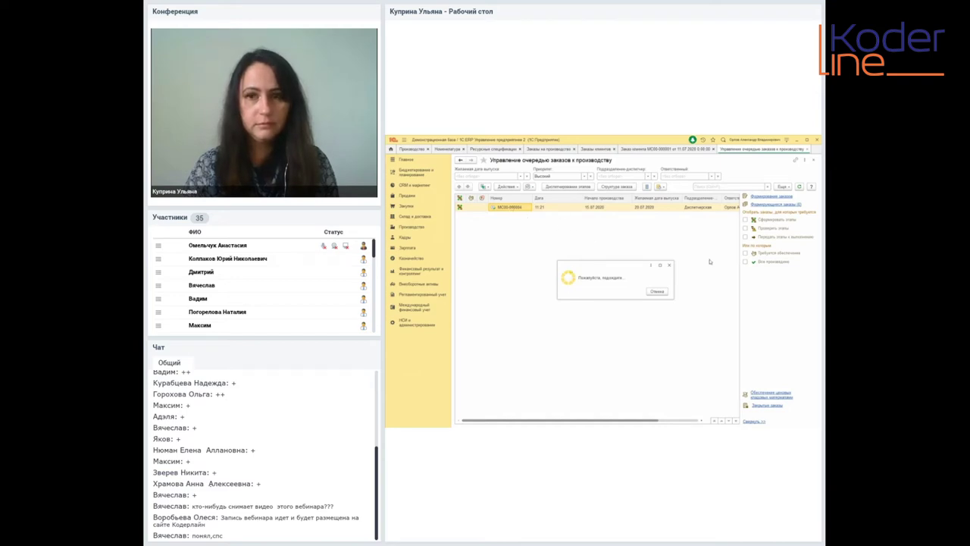
Step: Switch to the Microsoft Word document and read on through the notes about production orders and stages
key("alt+Tab")
scroll(720, 288, "down", 4)
scroll(720, 269, "down", 3)
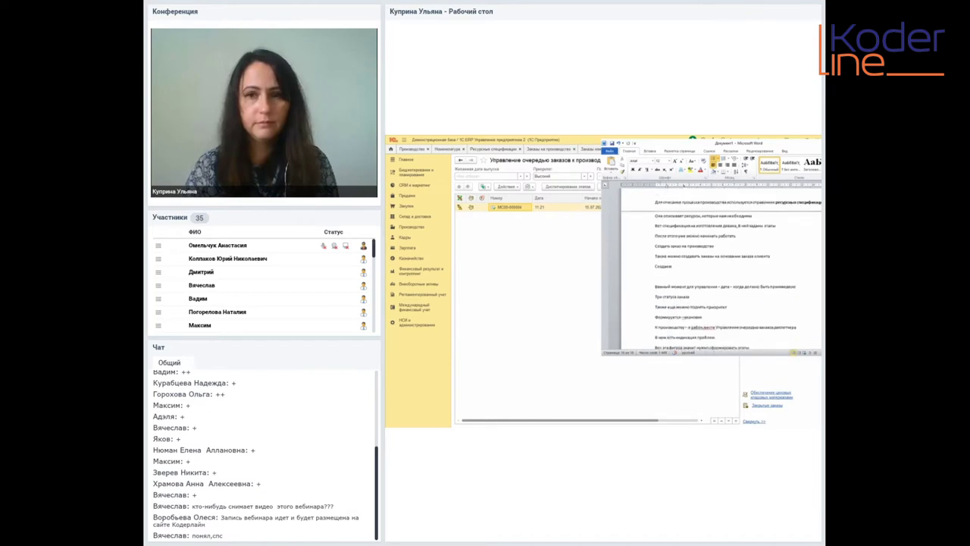
Step: Return from the Word notes to 1C:ERP and open stage dispatching for the new order, checking its two sofa stages
scroll(720, 269, "down", 2)
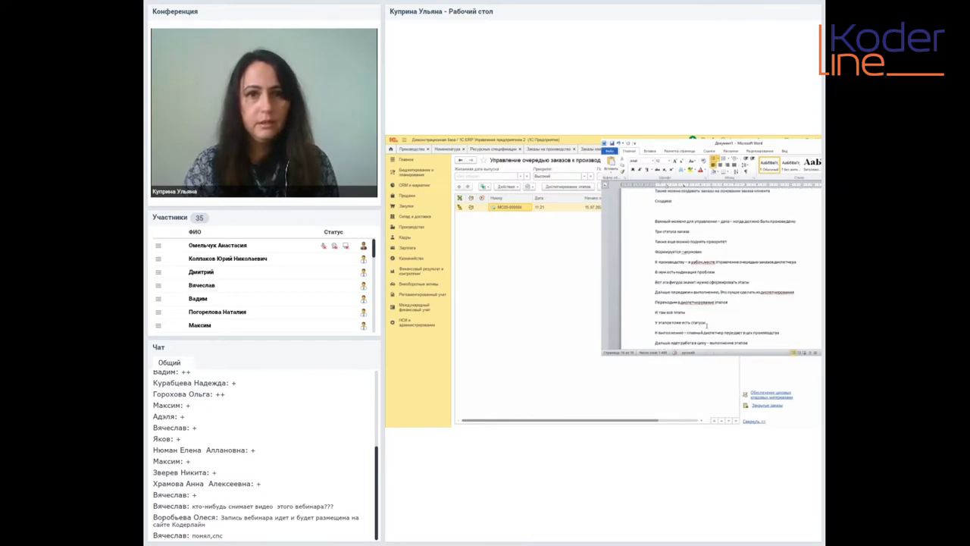
left_click(543, 254)
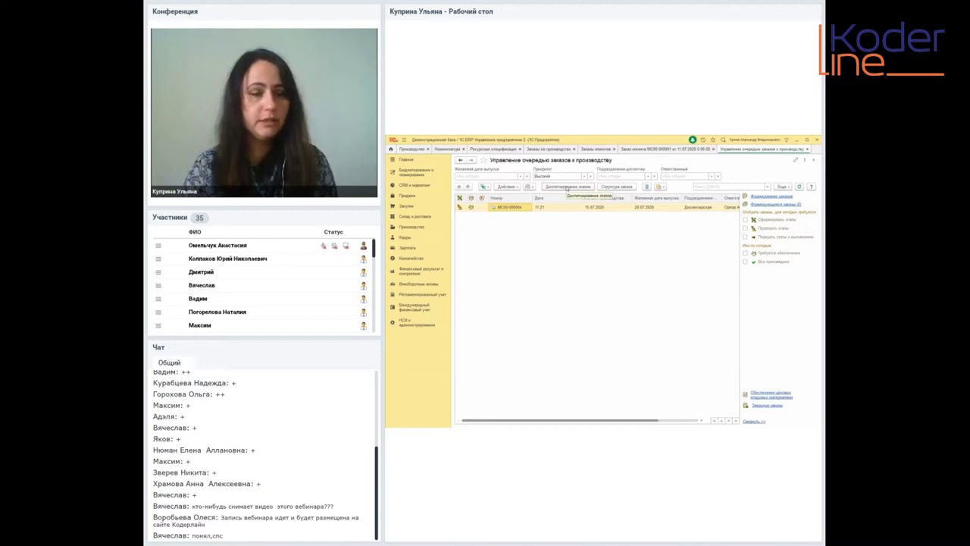
left_click(419, 230)
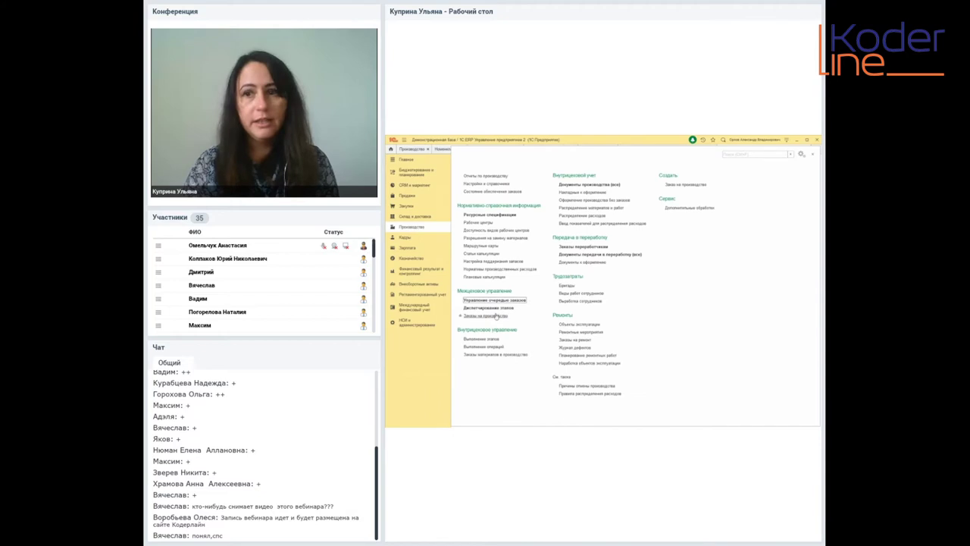
left_click(814, 157)
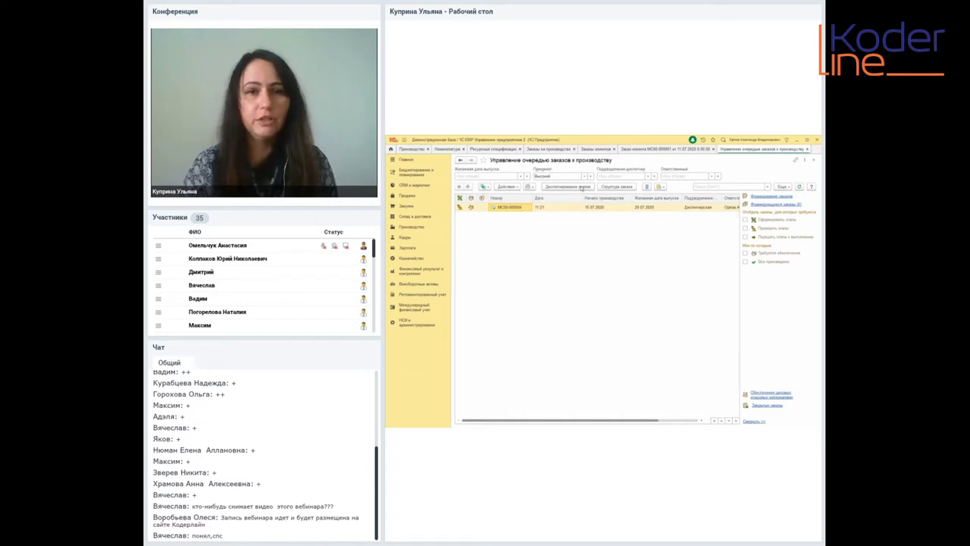
left_click(582, 186)
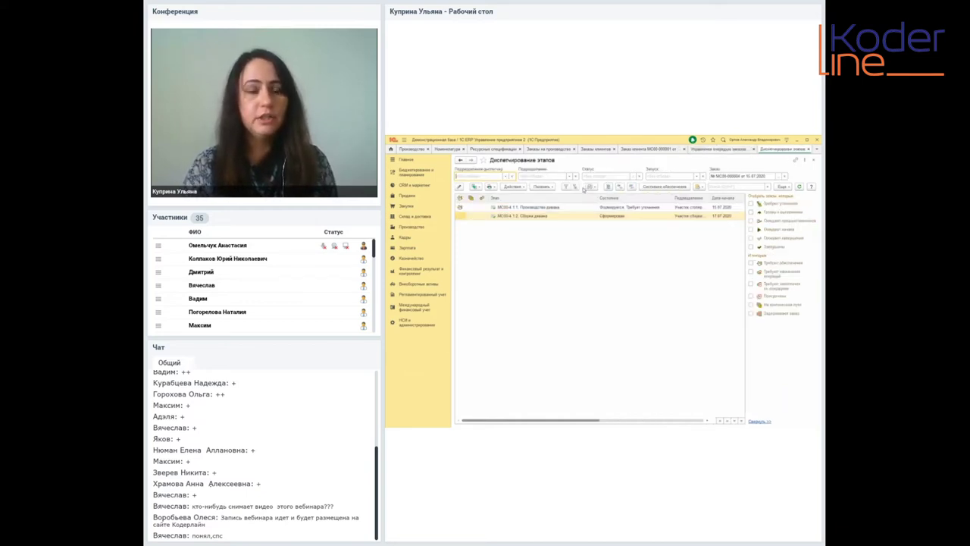
left_click(553, 207)
left_click(552, 217)
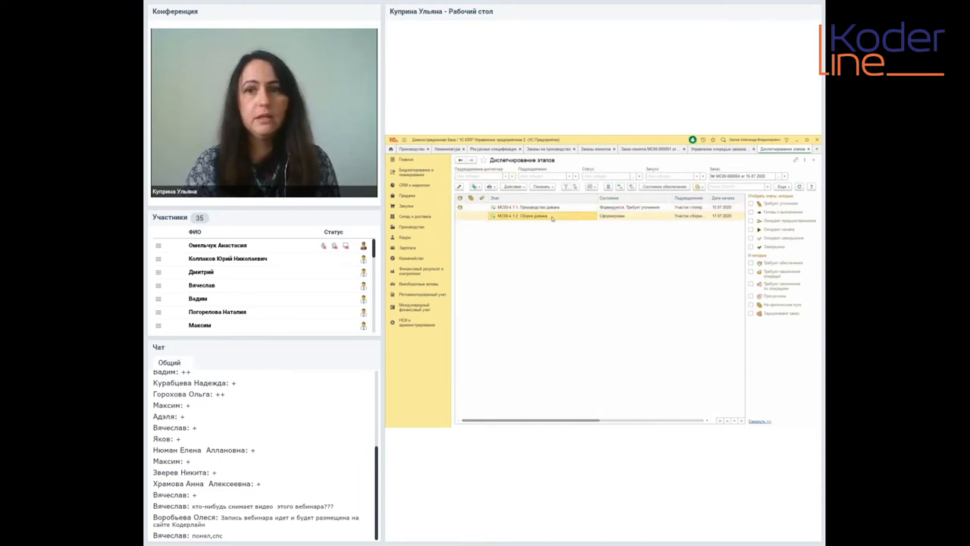
Step: Clear the order filter in stage dispatching to list the stages of all orders
left_click(729, 176)
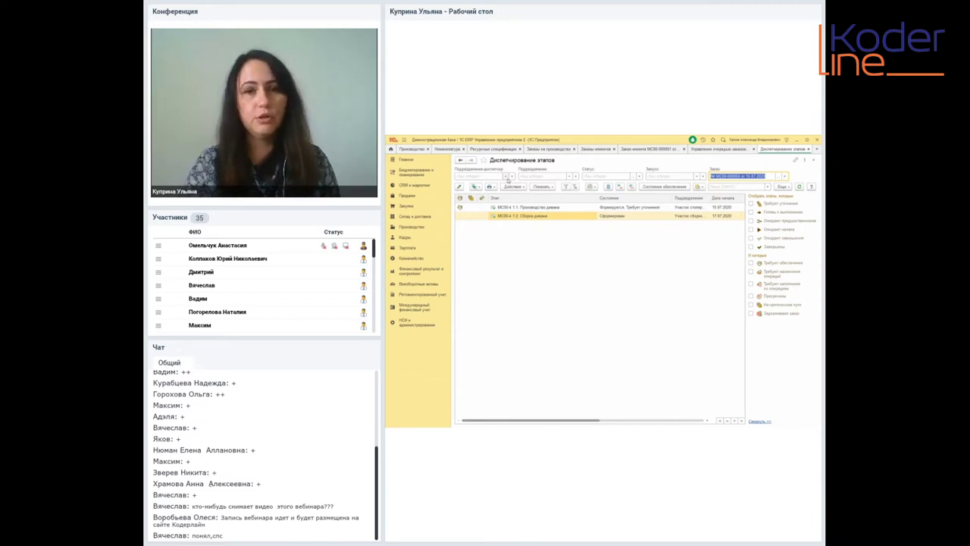
left_click(506, 176)
left_click(506, 176)
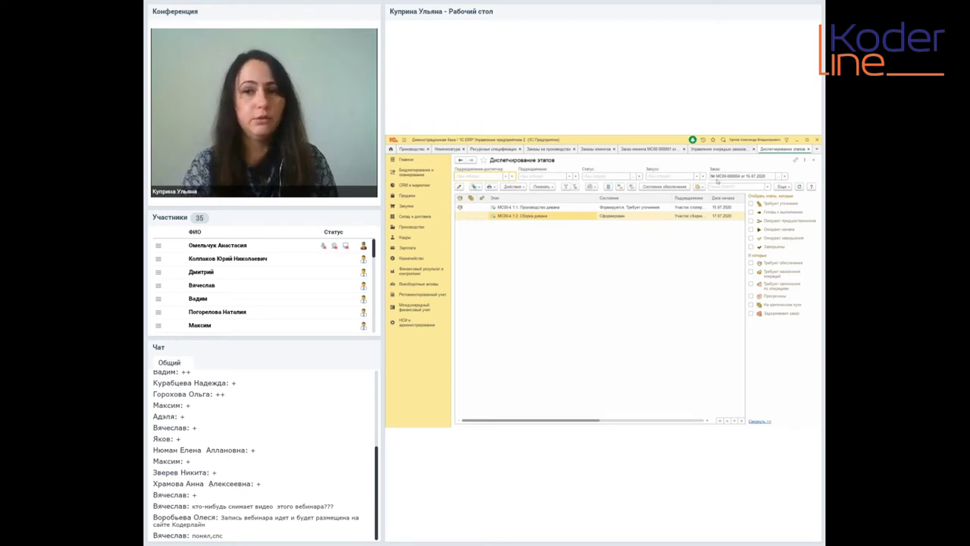
left_click(746, 176)
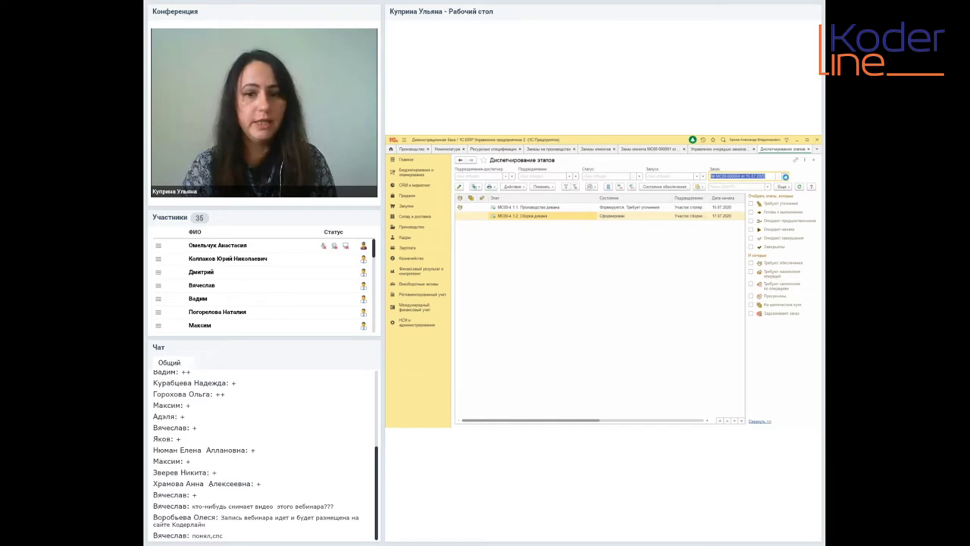
left_click(786, 176)
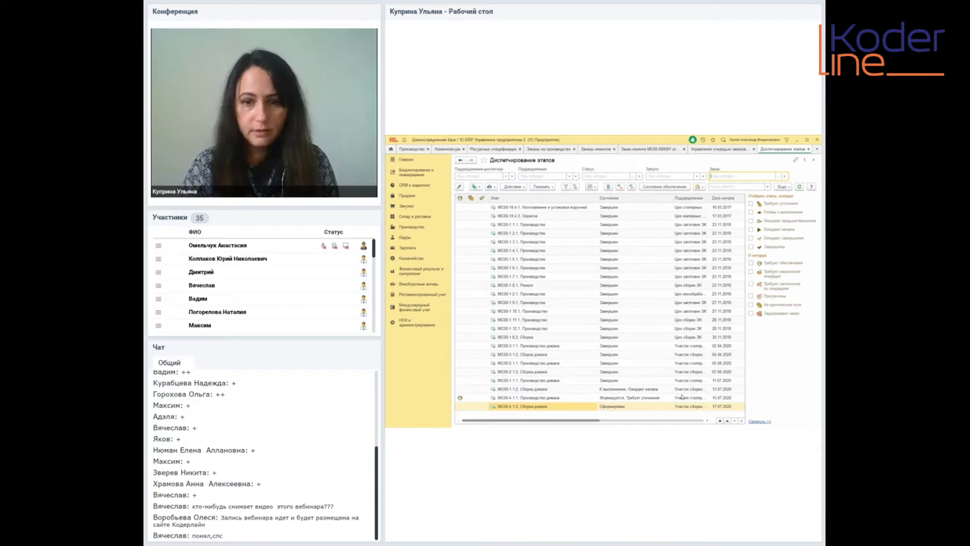
Step: Open the new order's stage Производство дивана and set the upholstery material's warehouse to Склад отдела снабжения М1
left_click(633, 399)
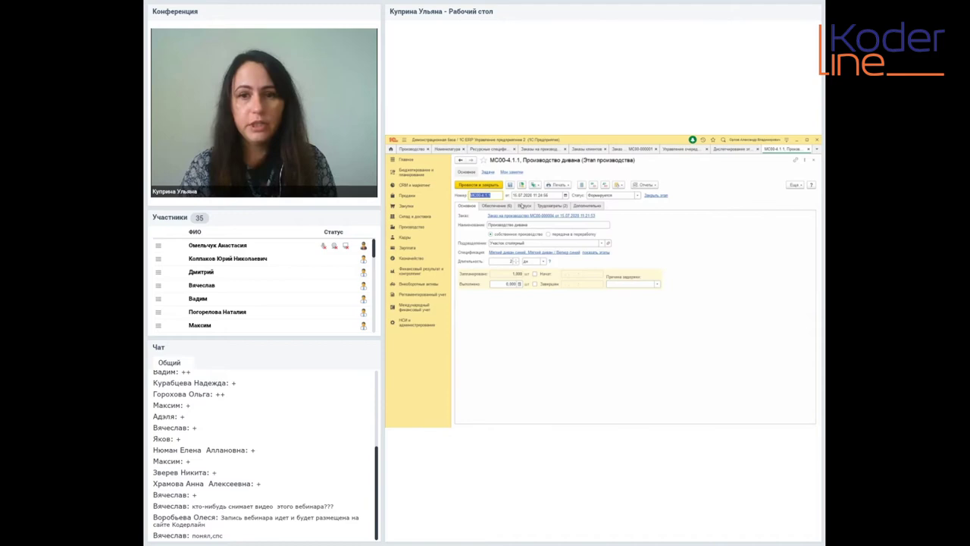
left_click(499, 207)
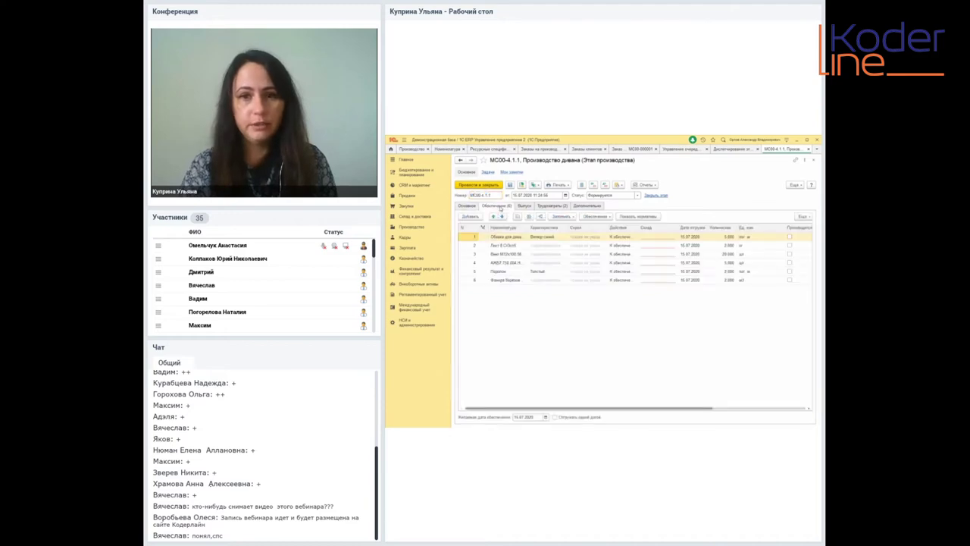
left_click(653, 238)
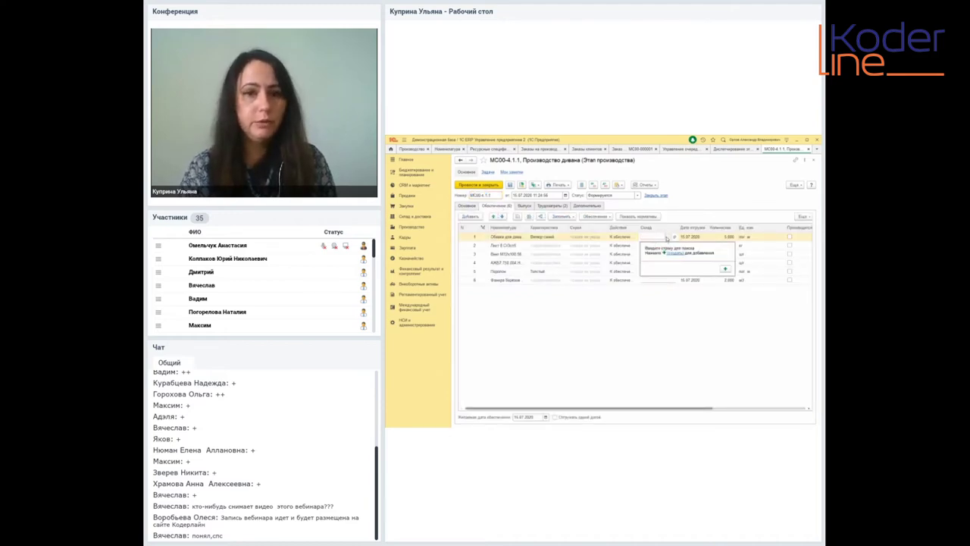
left_click(669, 237)
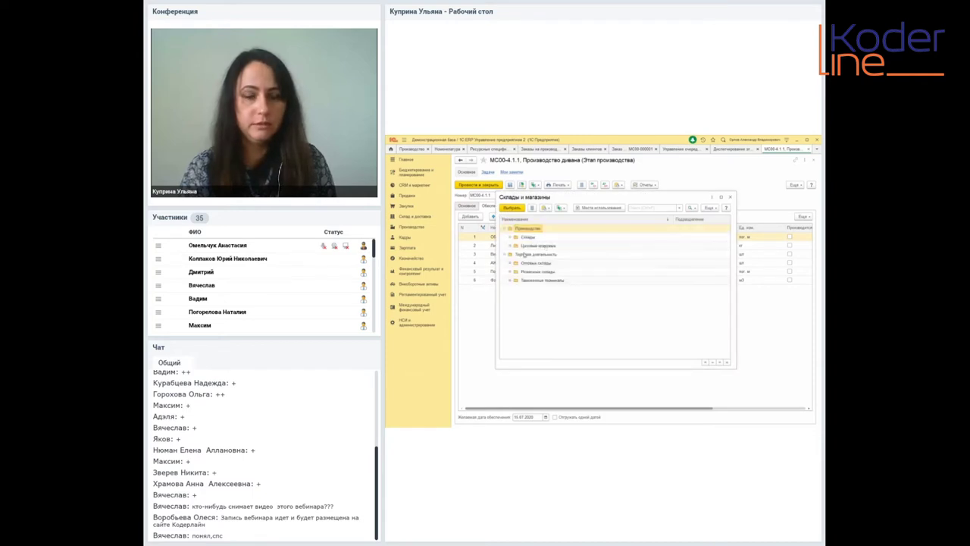
left_click(513, 238)
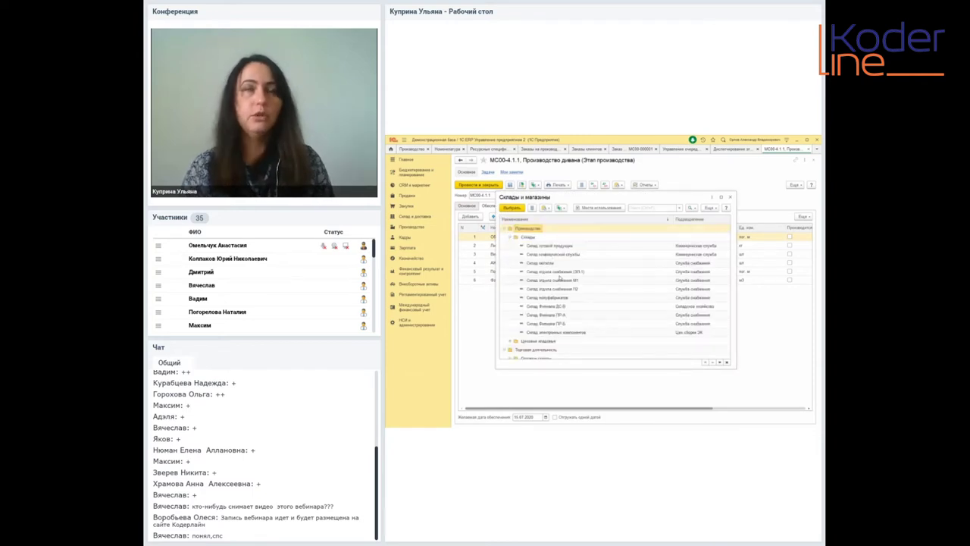
double_click(564, 282)
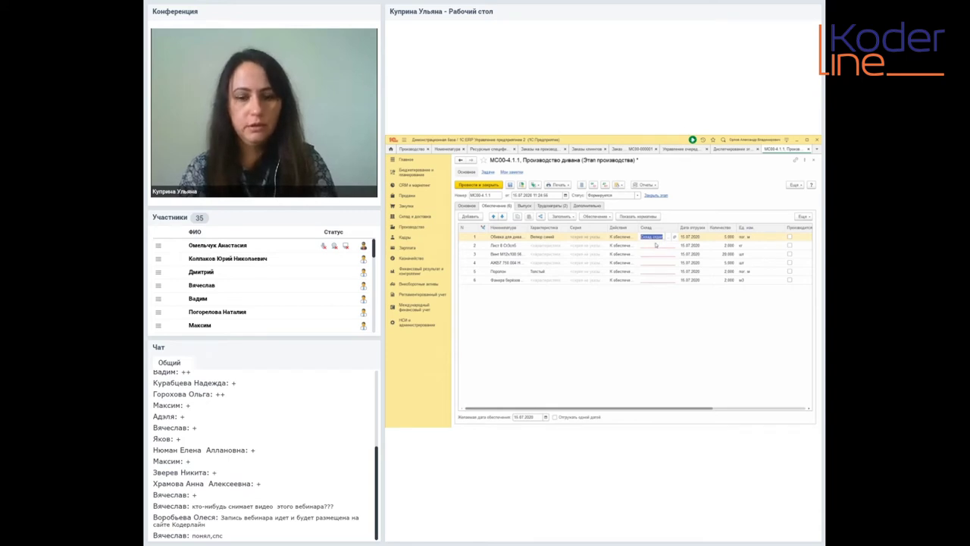
Step: Assign Склад отдела снабжения М1 to the five remaining materials, check the labour costs, and post and close the stage
left_click(657, 245)
type("Склад отдела снабжения М1")
left_click(646, 256)
left_click(649, 254)
type("Склад отдела снабжения М1")
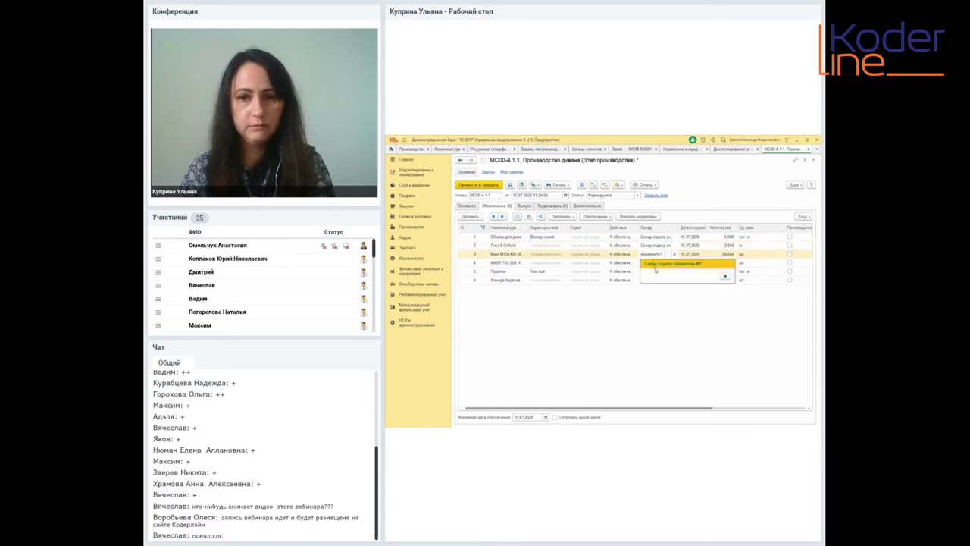
left_click(655, 271)
left_click(655, 270)
key("ctrl+v")
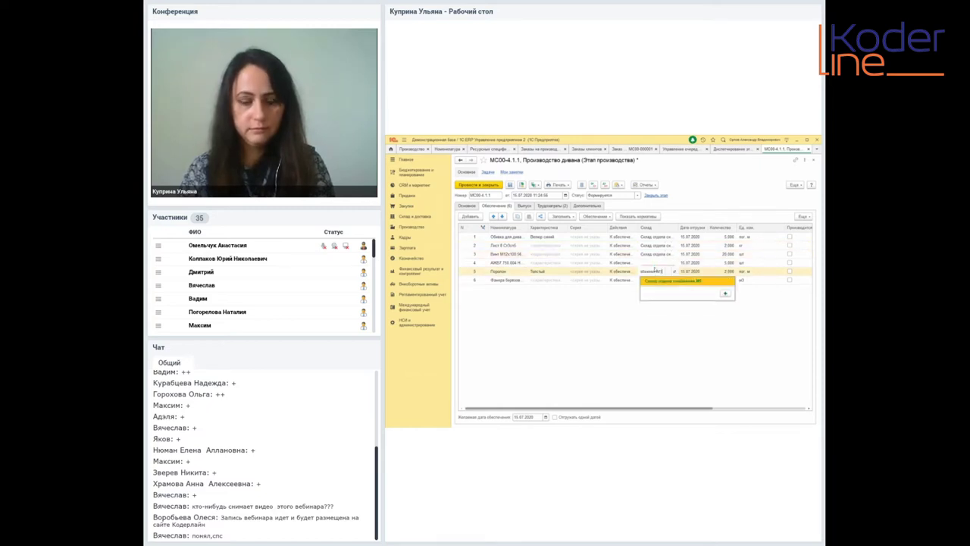
left_click(655, 280)
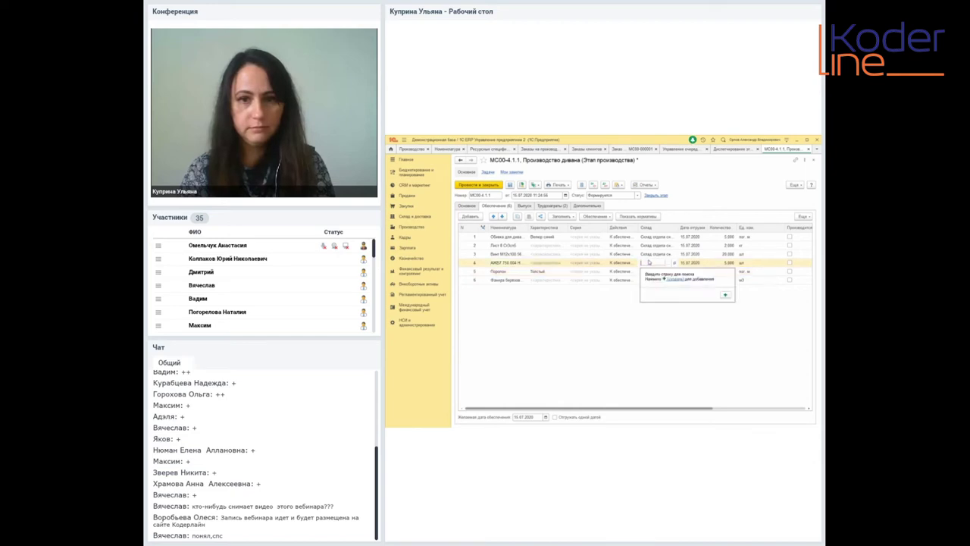
type("области М3")
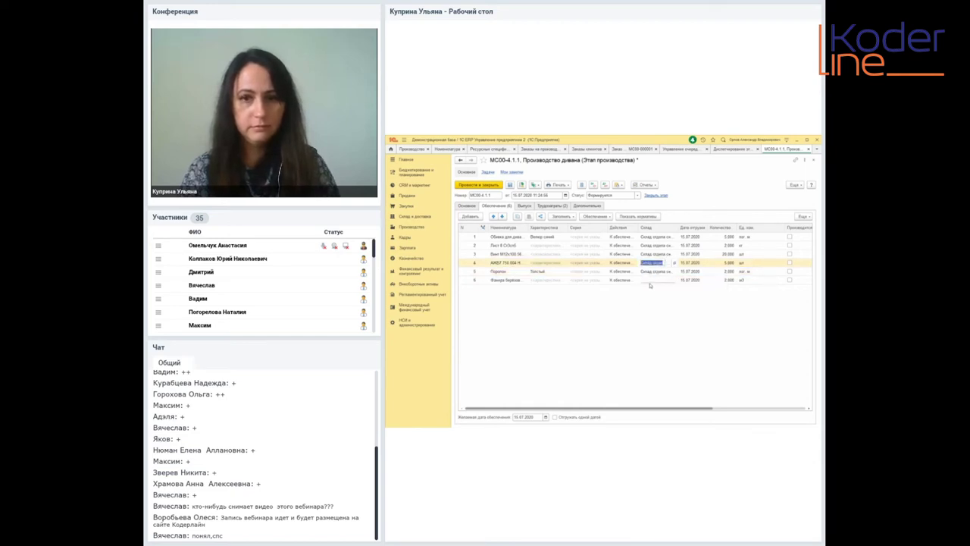
left_click(652, 279)
left_click(652, 279)
type("обмен М1")
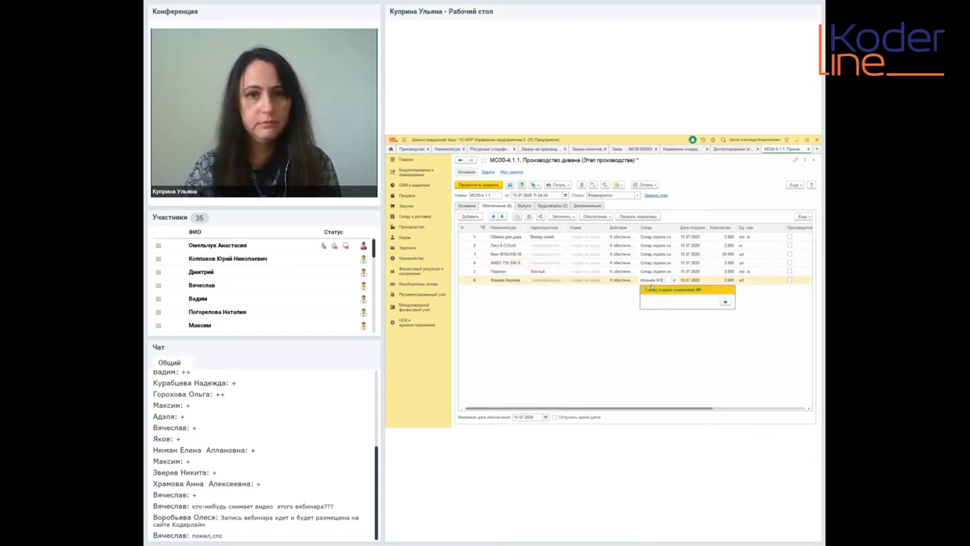
left_click(653, 292)
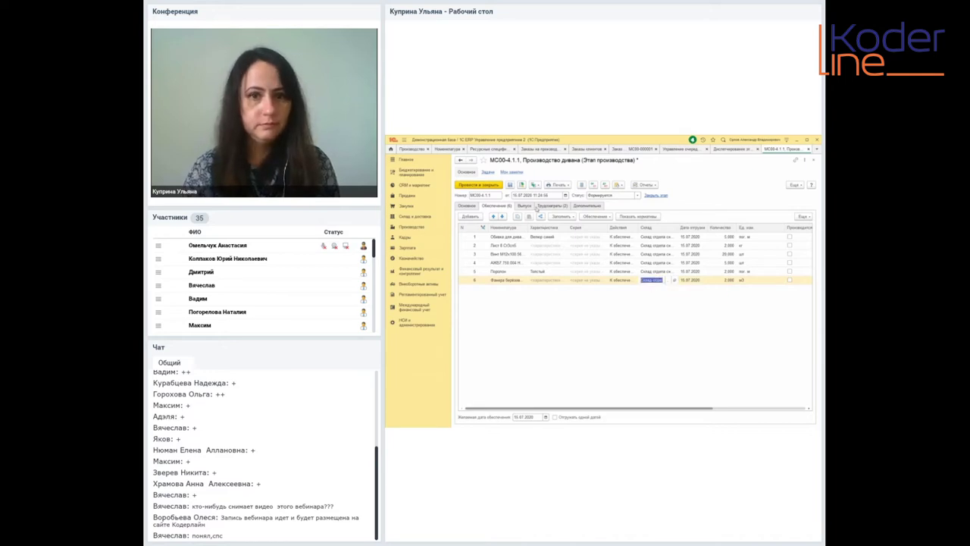
left_click(552, 207)
left_click(493, 187)
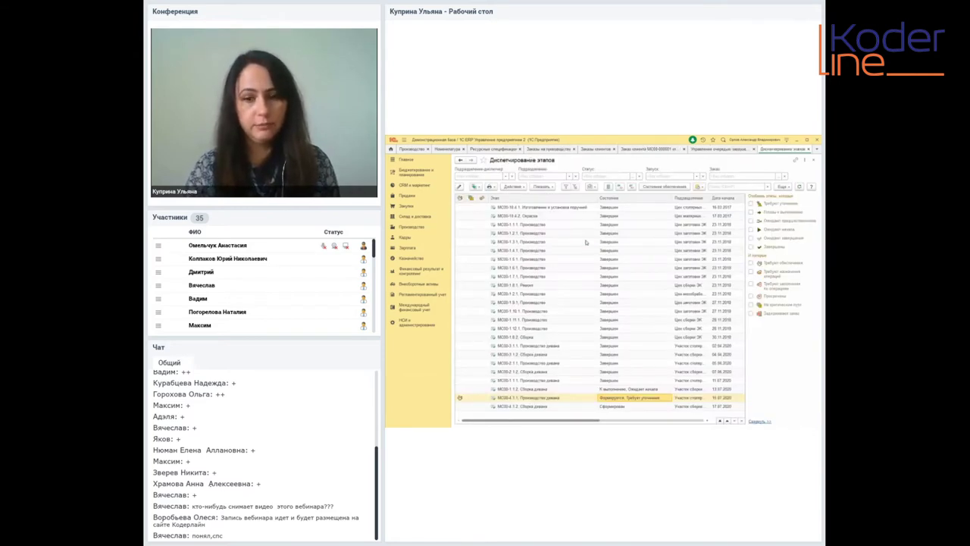
Step: Reopen the new order's stage Производство дивана, set its status to Сформирован, and post and close it
left_click(614, 408)
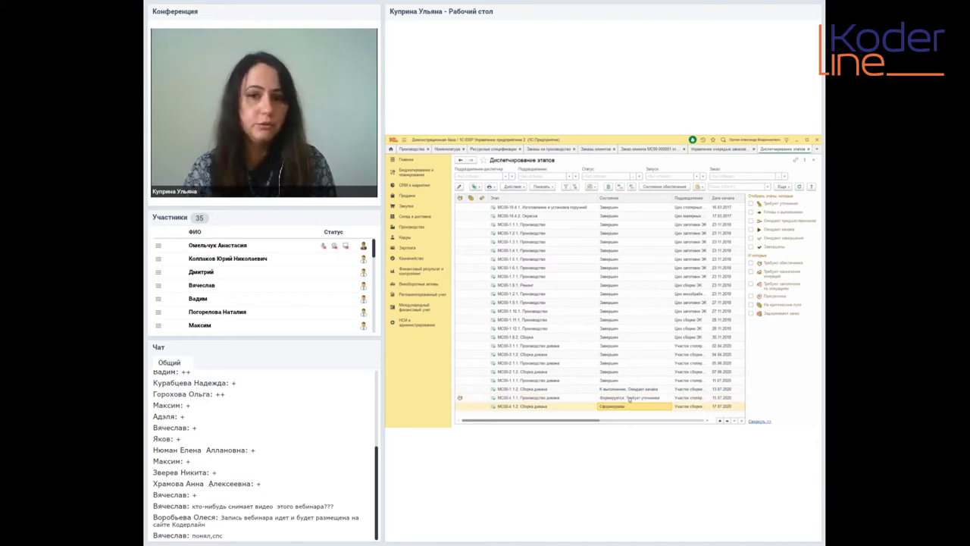
left_click(627, 397)
double_click(628, 397)
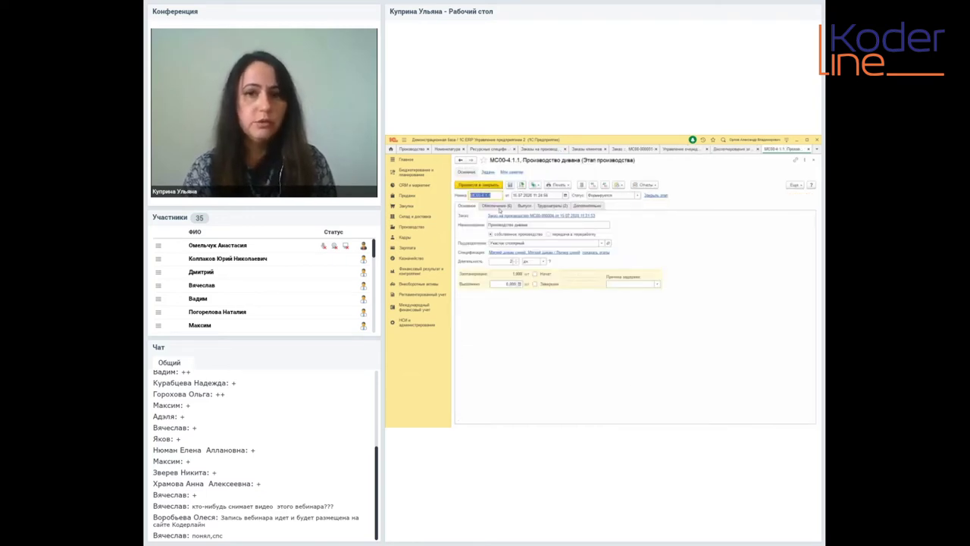
left_click(498, 207)
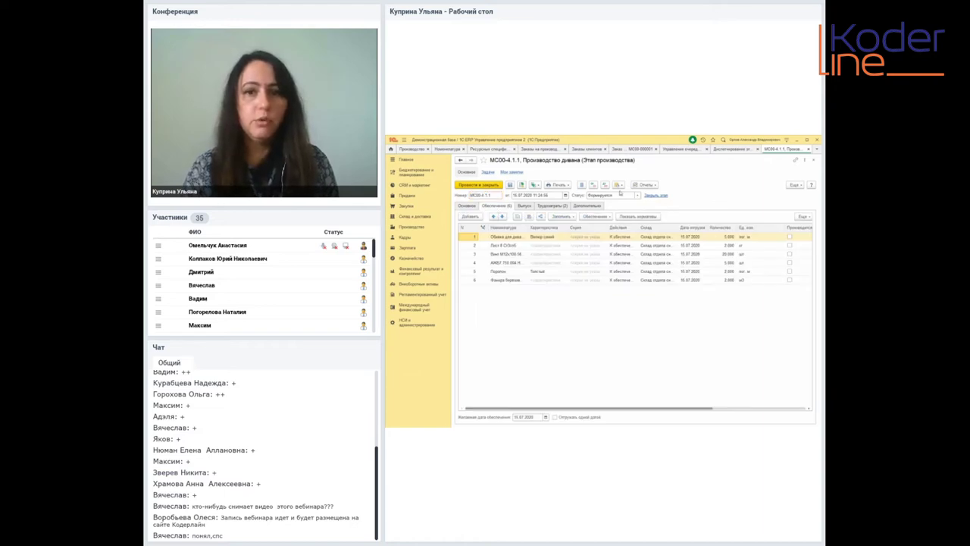
left_click(638, 196)
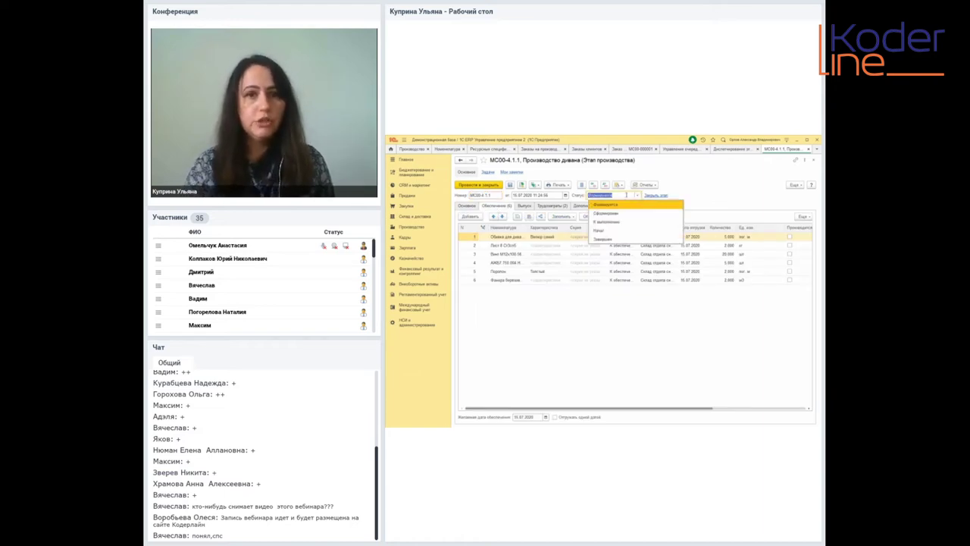
left_click(605, 213)
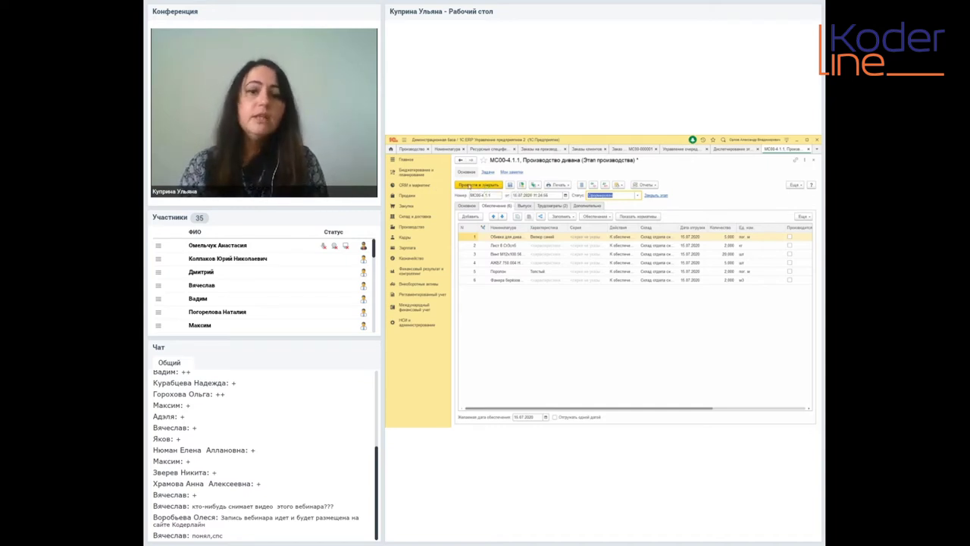
left_click(469, 184)
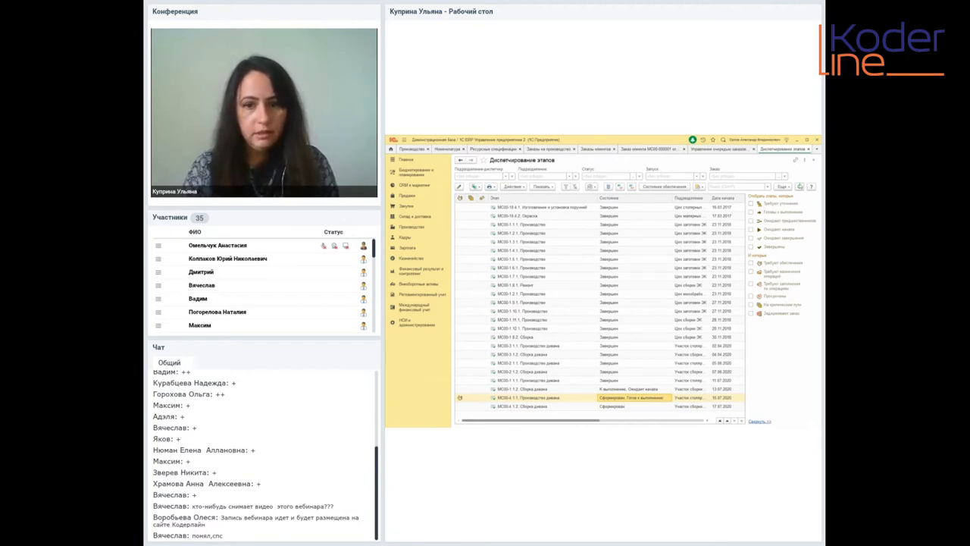
Step: Read the Word notes on executing stages in the shop, and return to 1C:ERP to check the Производство дивана stage's state and start date
left_click(561, 400)
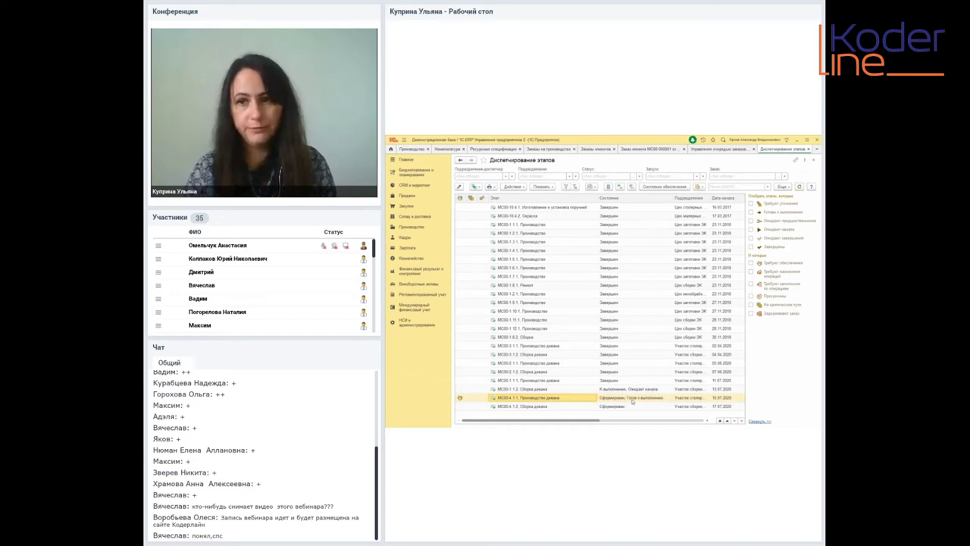
left_click(632, 401)
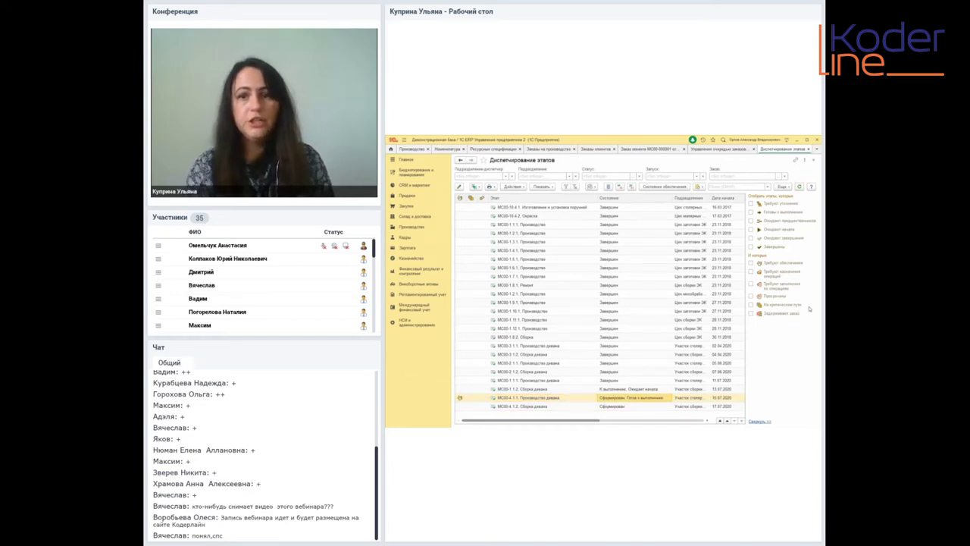
key("alt+Tab")
scroll(726, 269, "down", 3)
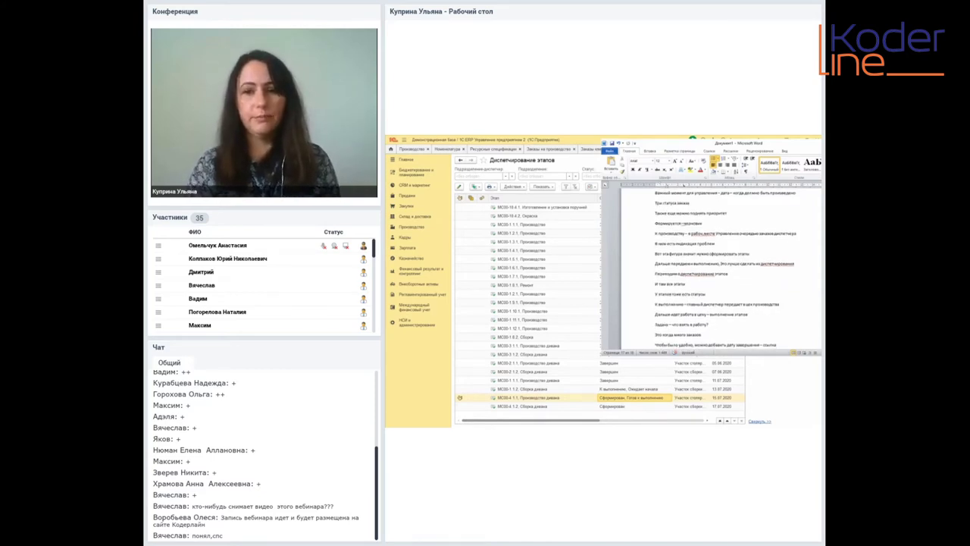
scroll(726, 269, "down", 5)
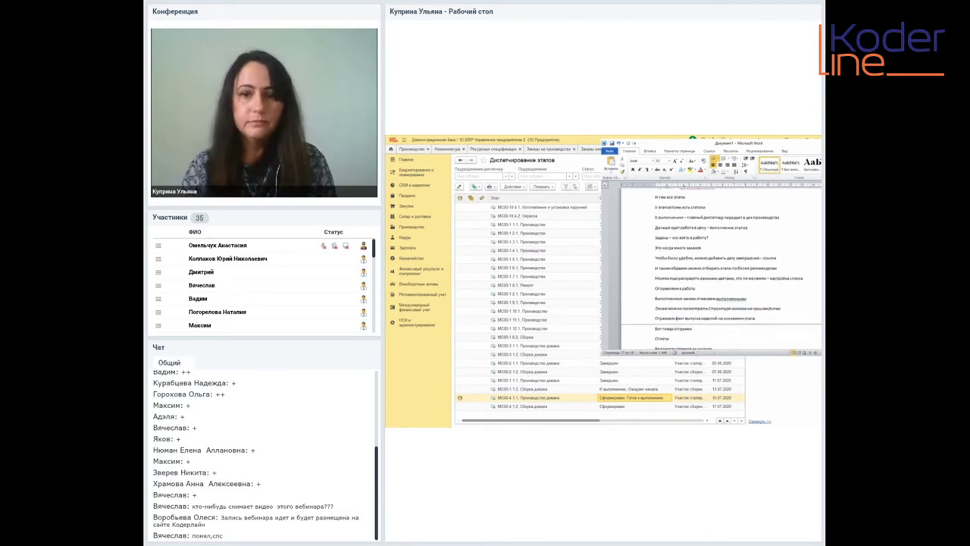
left_click(627, 398)
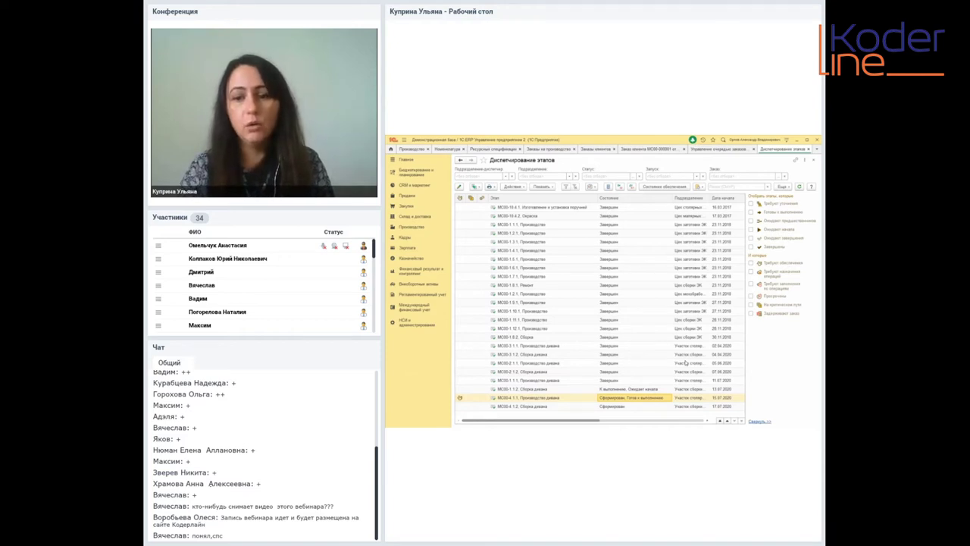
left_click(726, 397)
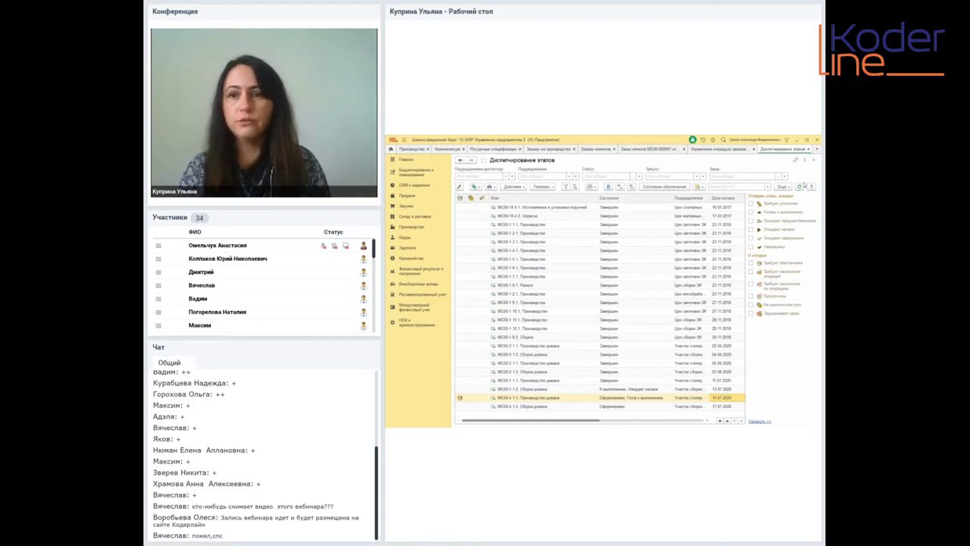
Step: Review the stage list's form settings for the period columns, including Дата начала, accept them, and check the Производство дивана stage's start date
left_click(783, 187)
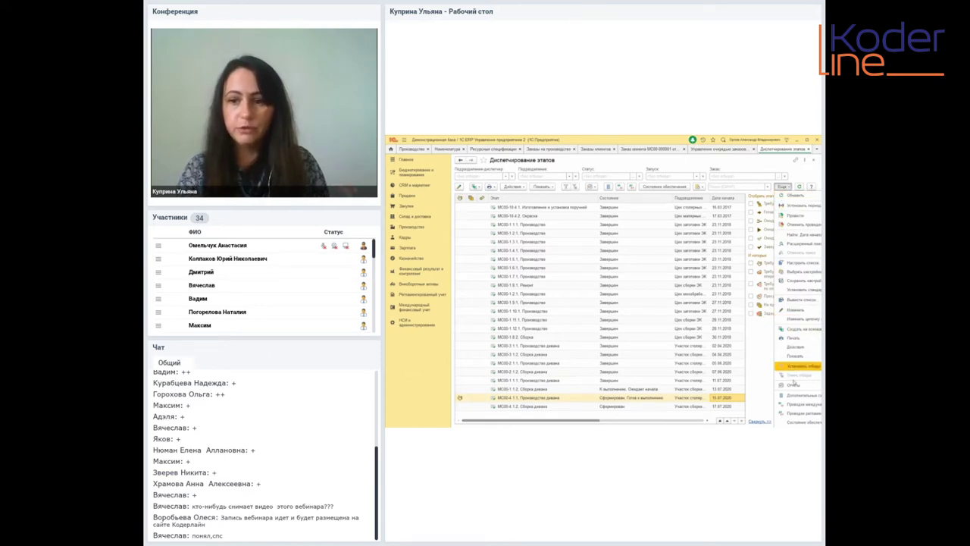
mouse_move(807, 329)
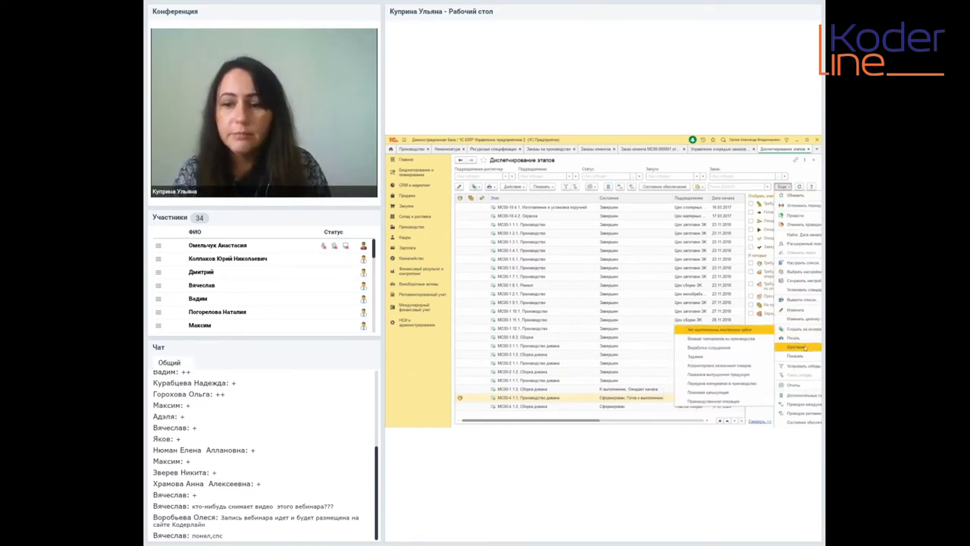
scroll(800, 421, "down", 1)
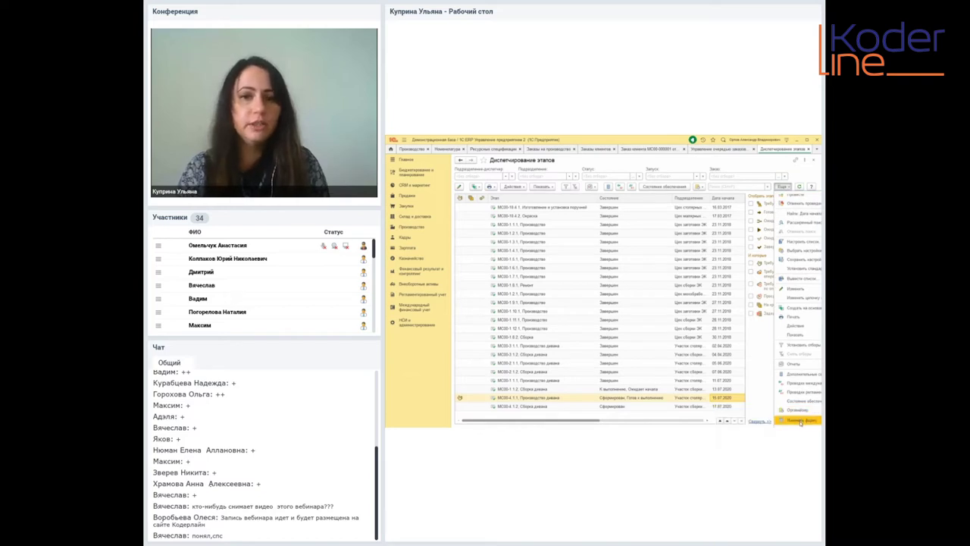
left_click(801, 421)
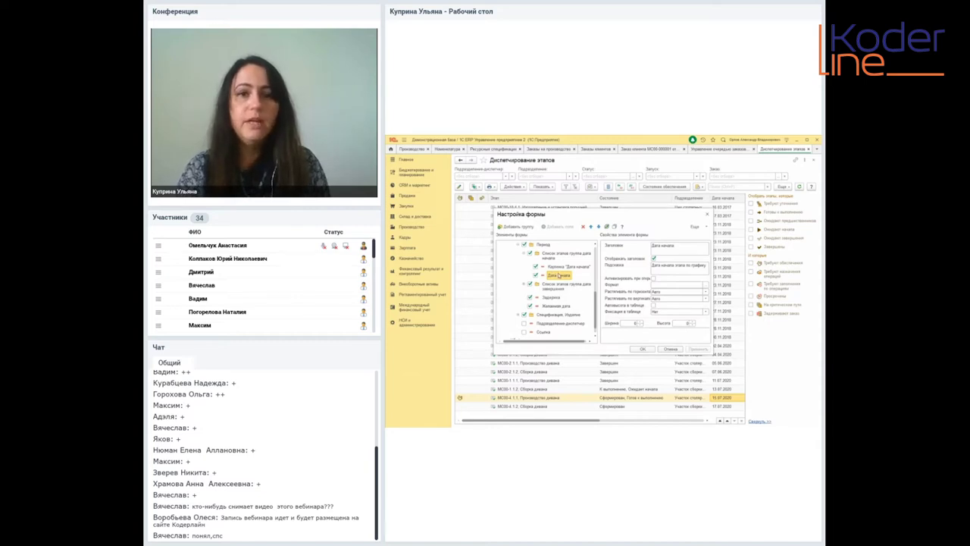
scroll(559, 276, "up", 4)
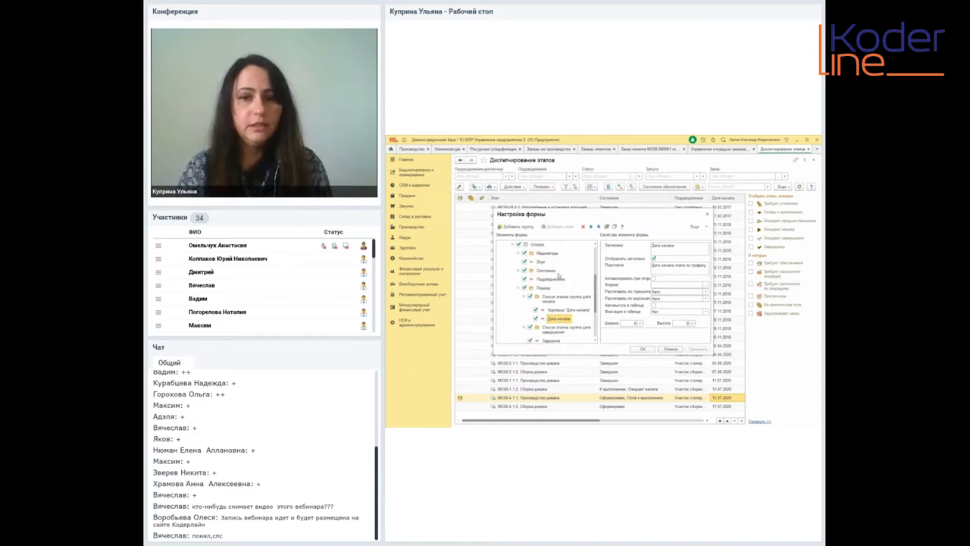
scroll(559, 276, "down", 4)
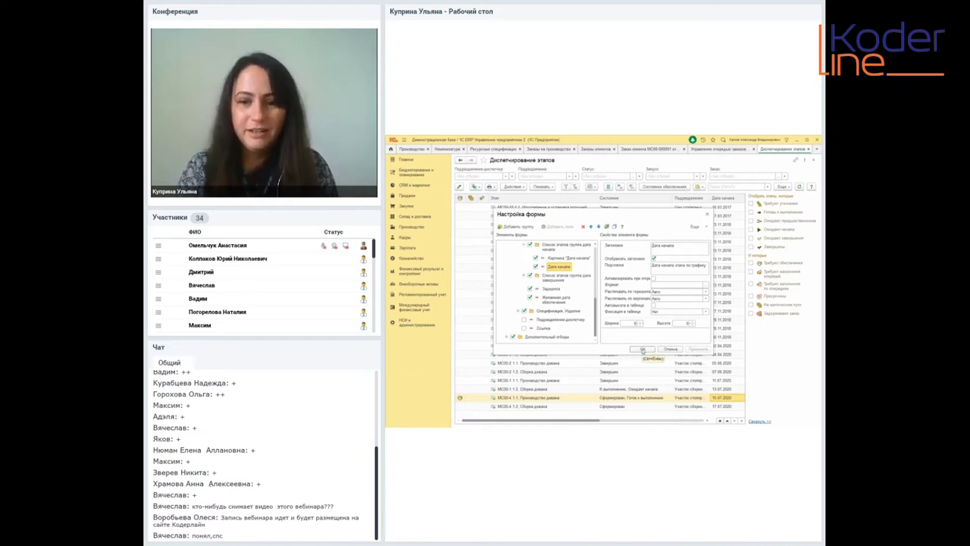
left_click(644, 350)
left_click(651, 399)
left_click(728, 398)
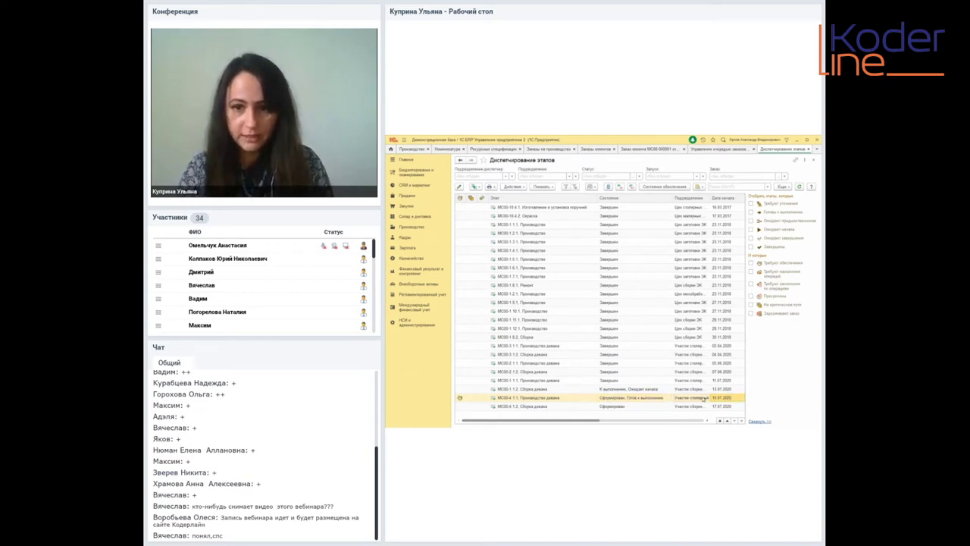
Step: Transfer the new order's stage Производство дивана to execution and confirm setting its status to К выполнению
left_click(634, 390)
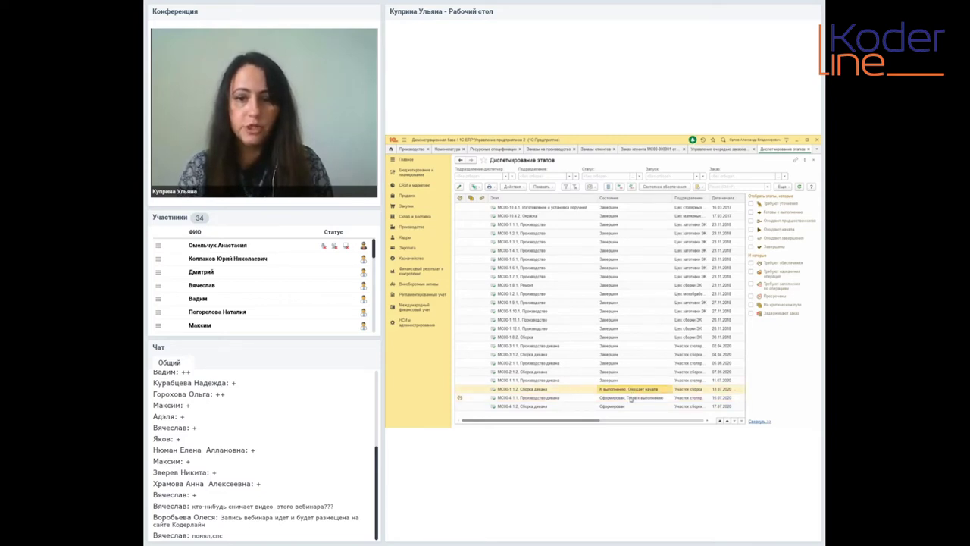
left_click(630, 399)
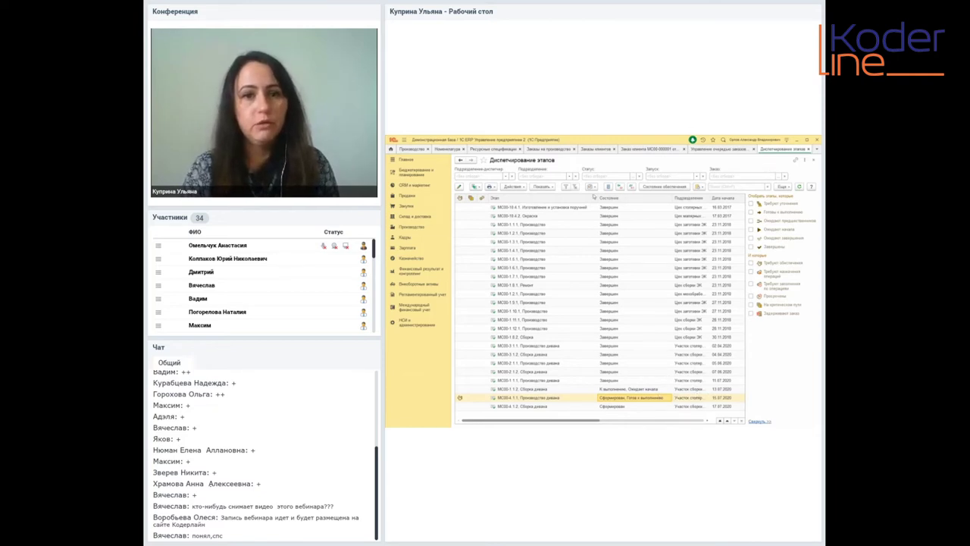
left_click(522, 188)
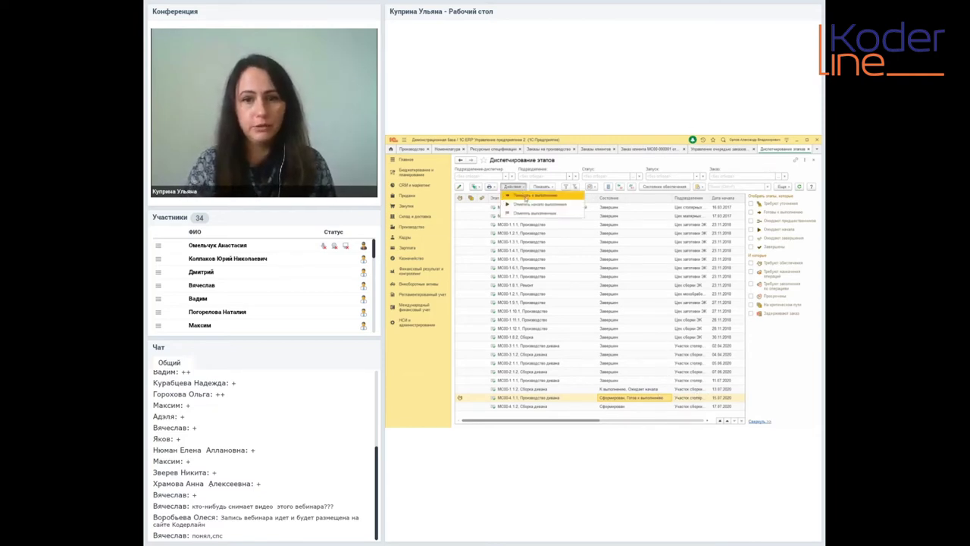
left_click(526, 194)
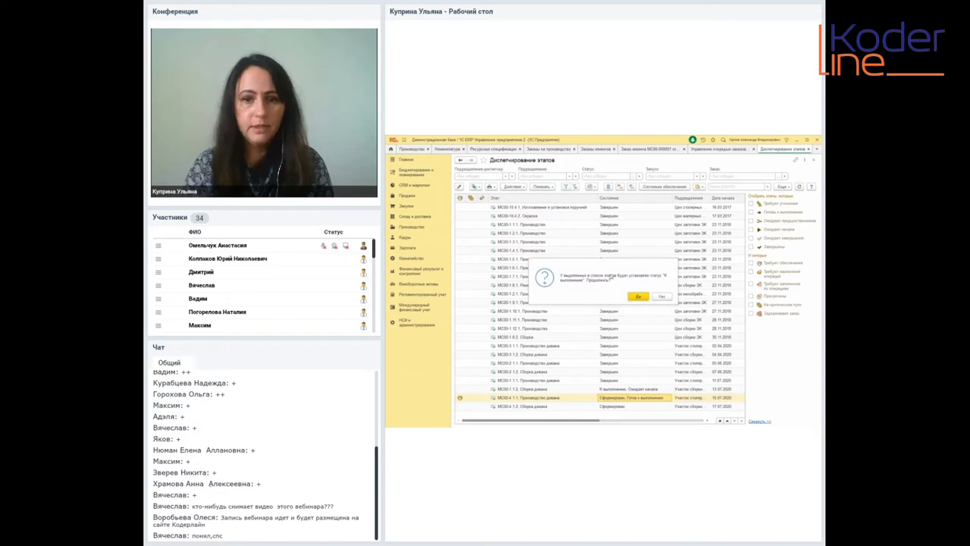
left_click(638, 296)
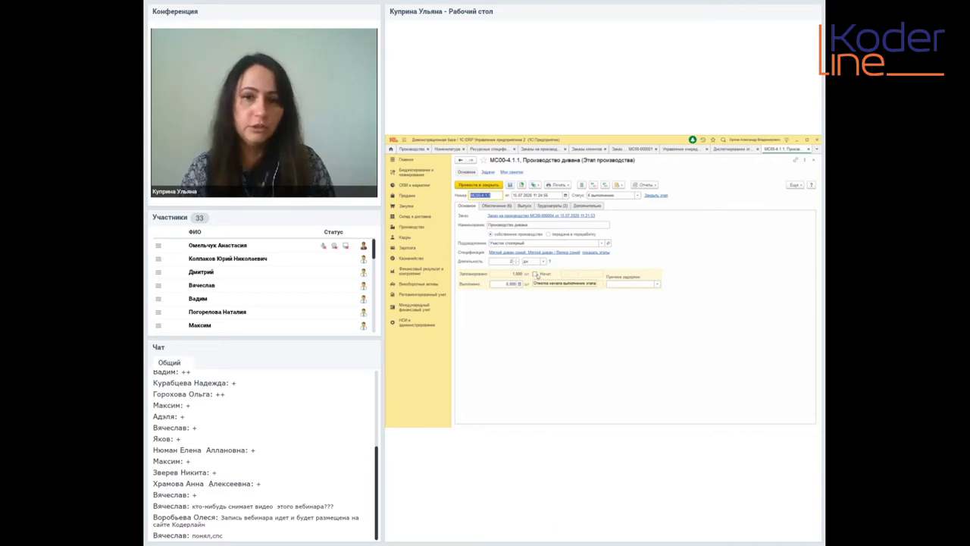
Step: In the new order's stage Производство дивана, mark the work as Начат, and post and close the stage
left_click(535, 274)
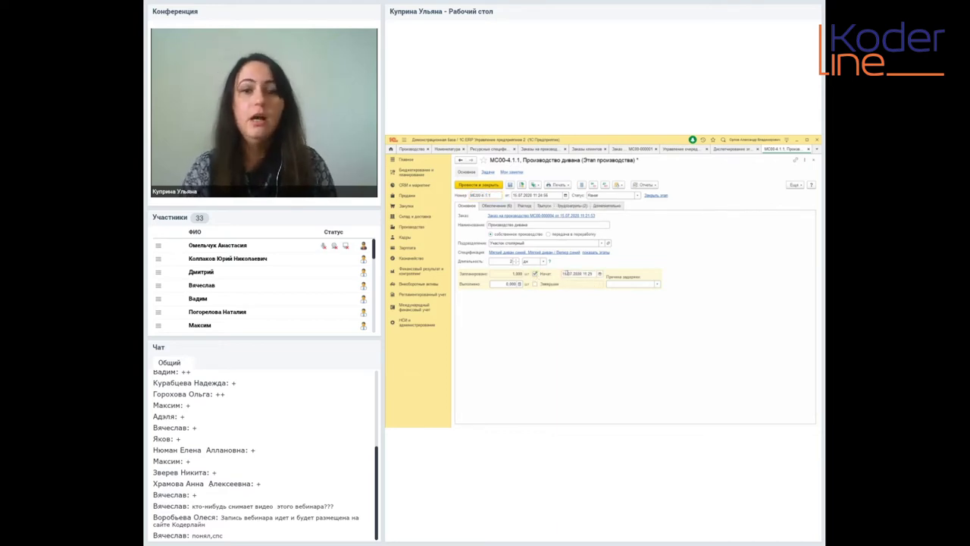
left_click(564, 273)
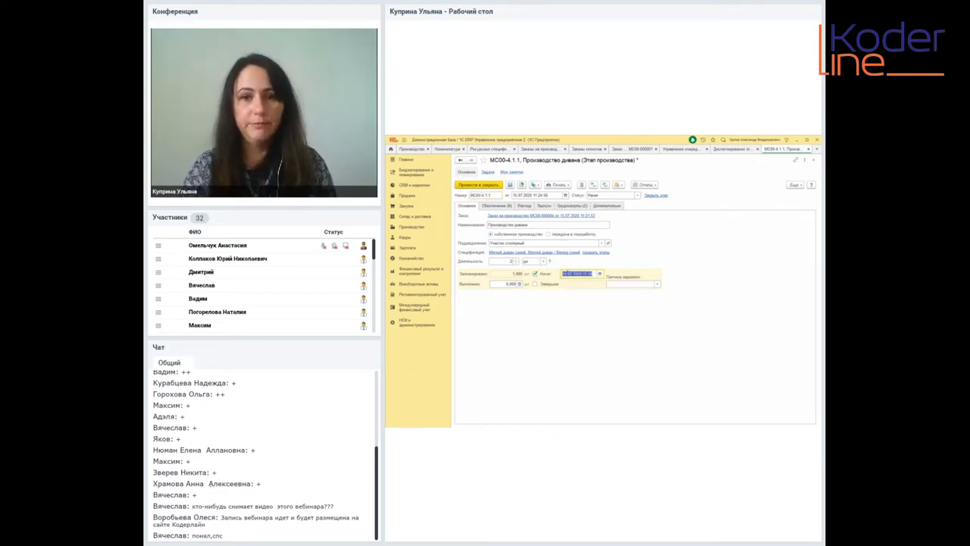
left_click(476, 185)
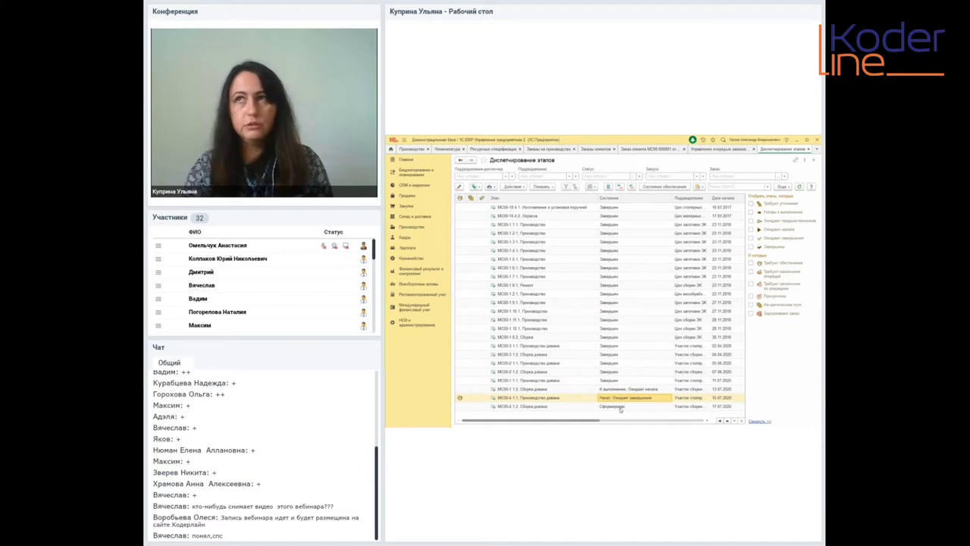
Step: Check the Сборка дивана stage's state, then reopen the started stage Производство дивана and review its materials to be supplied
left_click(620, 407)
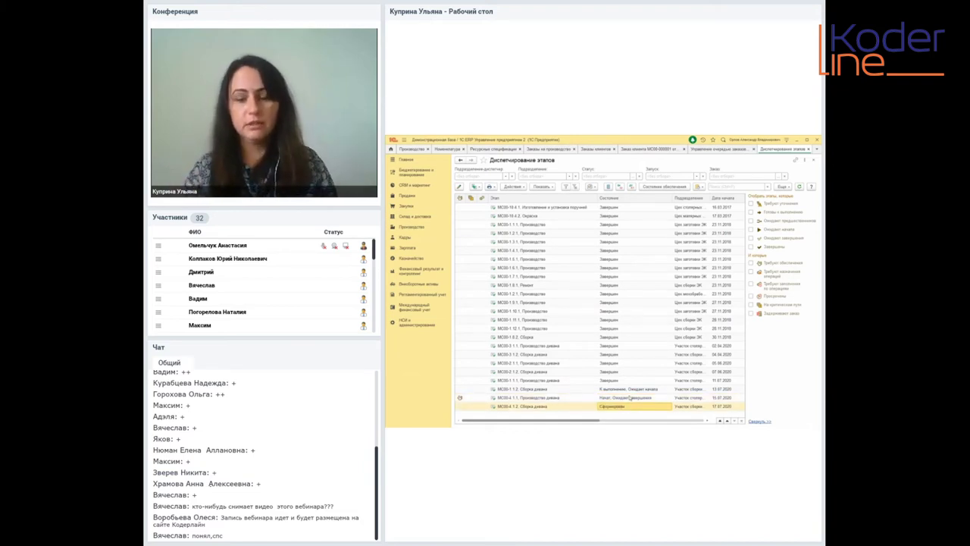
left_click(629, 397)
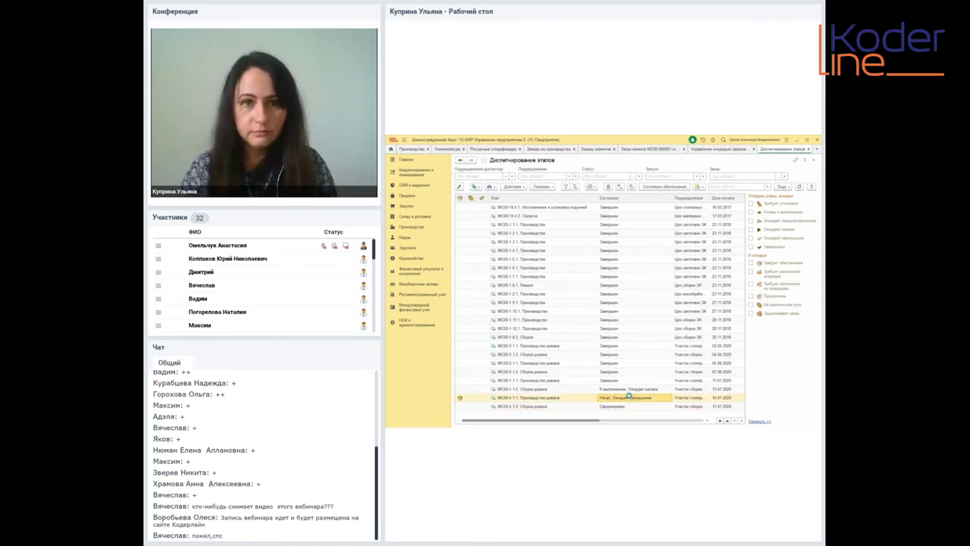
double_click(628, 396)
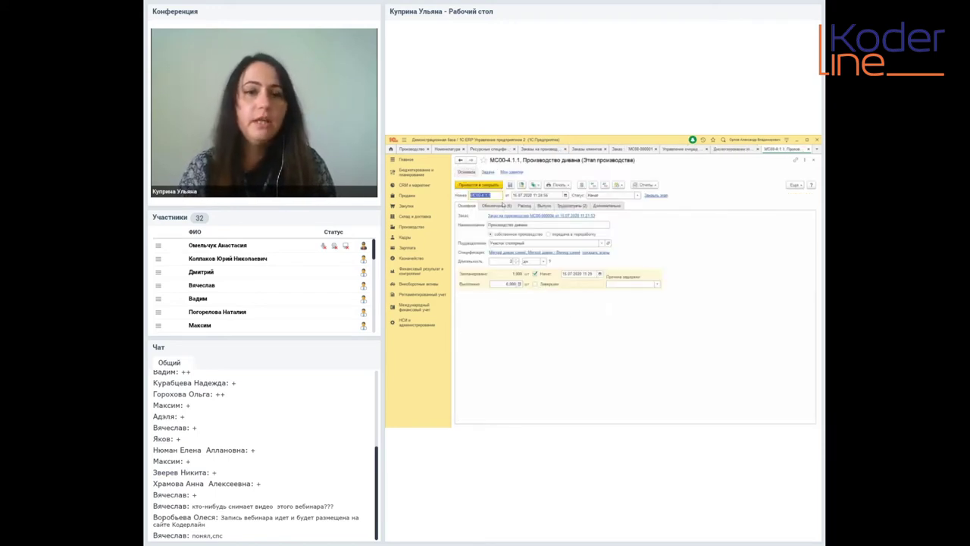
left_click(502, 205)
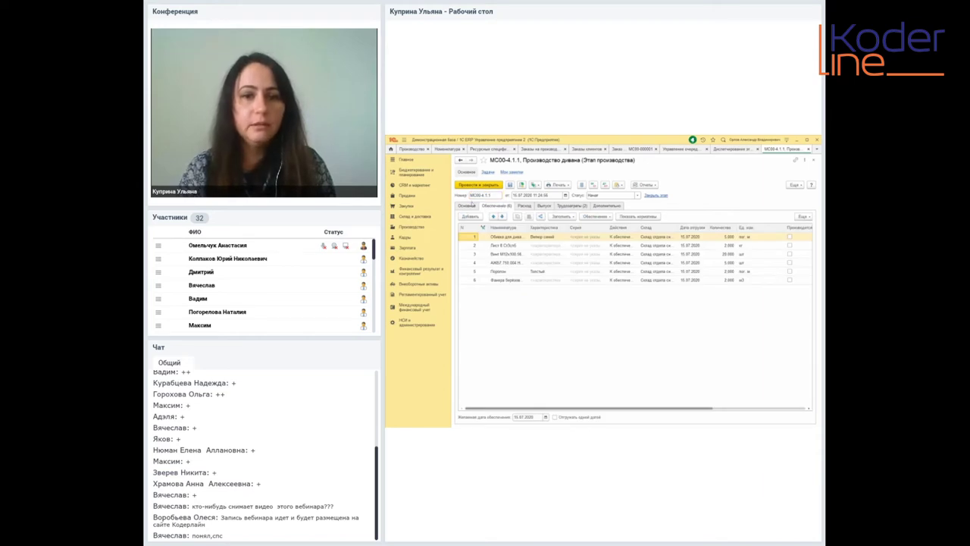
left_click(467, 207)
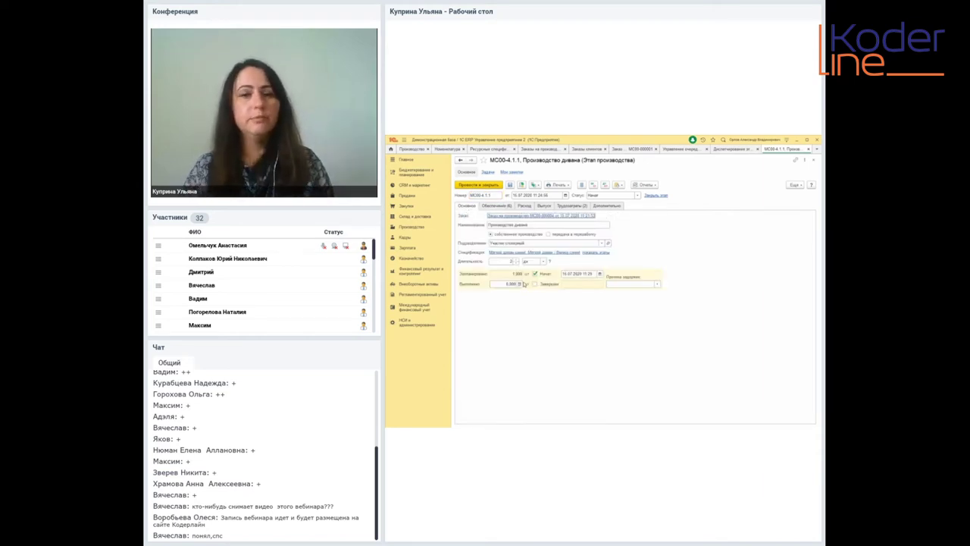
Step: Review the stage's status options, set its completed quantity to 1, and mark the stage as Завершен
left_click(511, 284)
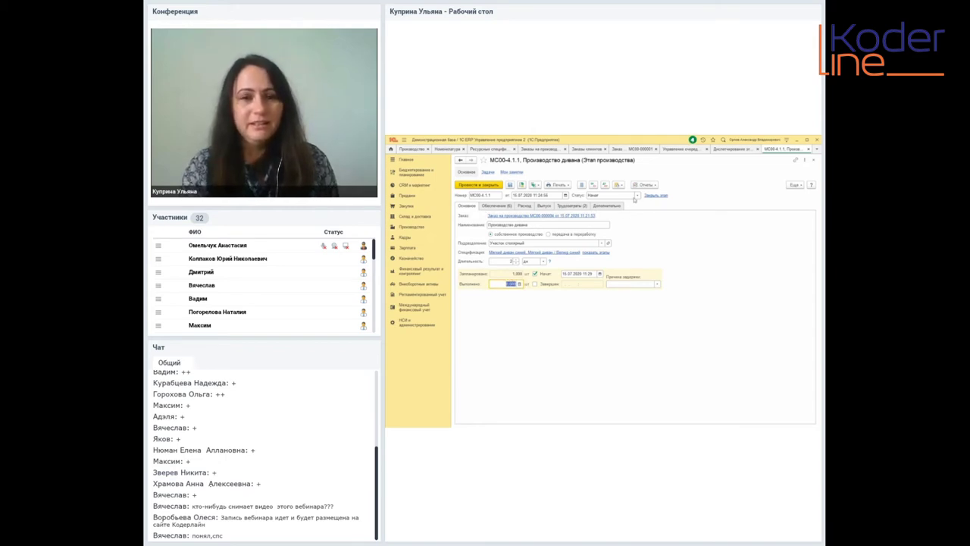
left_click(638, 196)
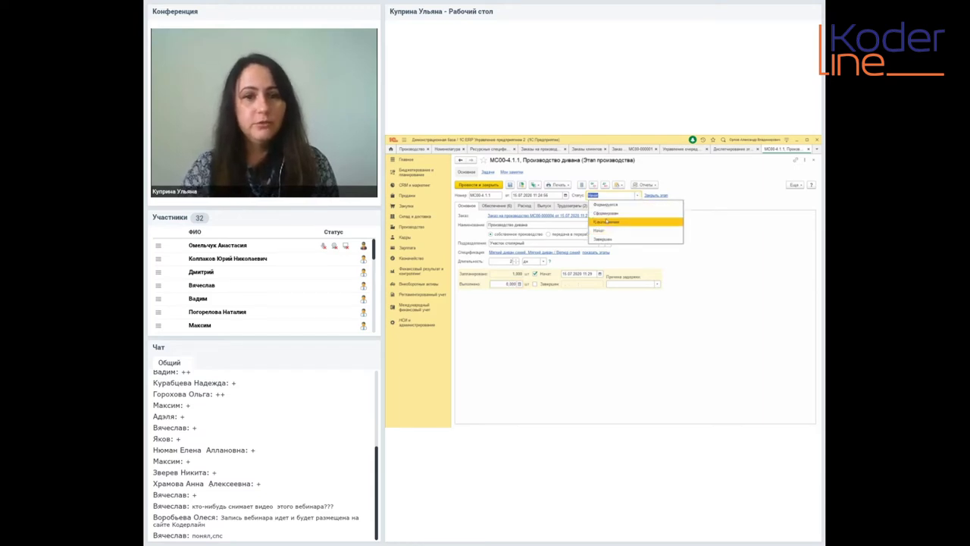
left_click(502, 283)
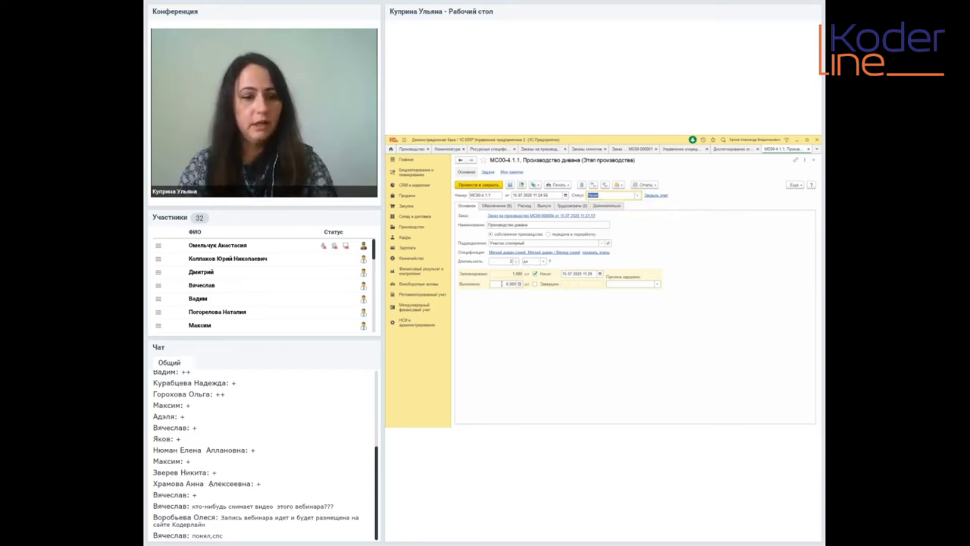
type("1")
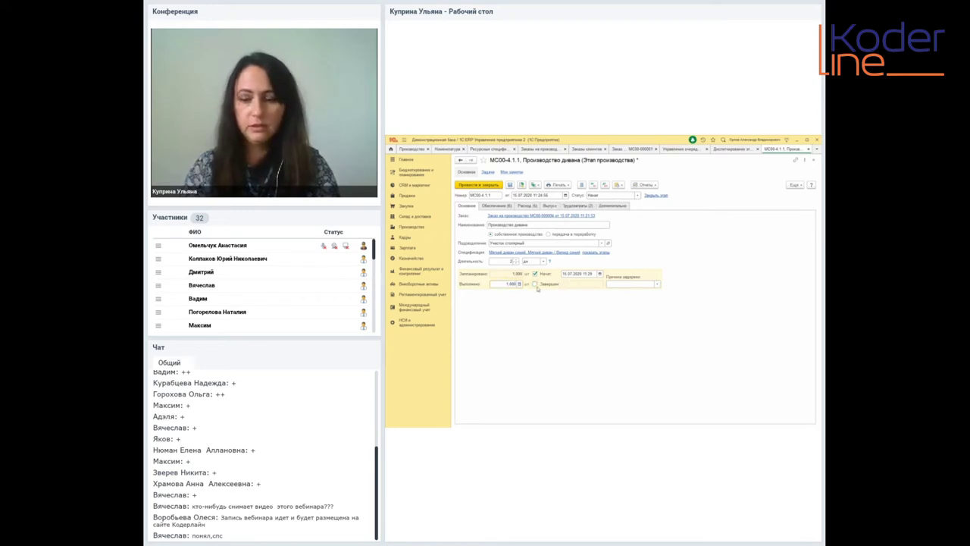
left_click(534, 283)
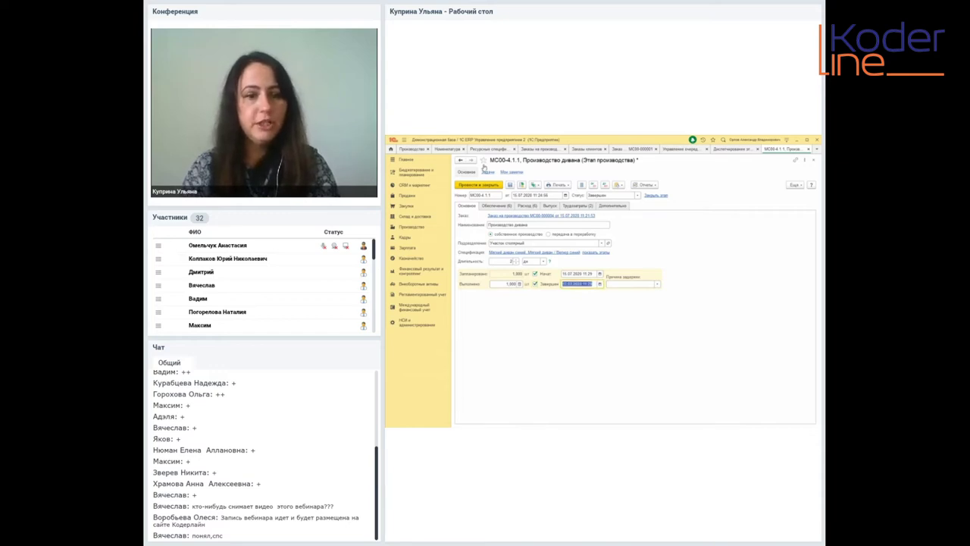
Step: View the available delay reasons without choosing one, and try to post and close the stage
left_click(657, 284)
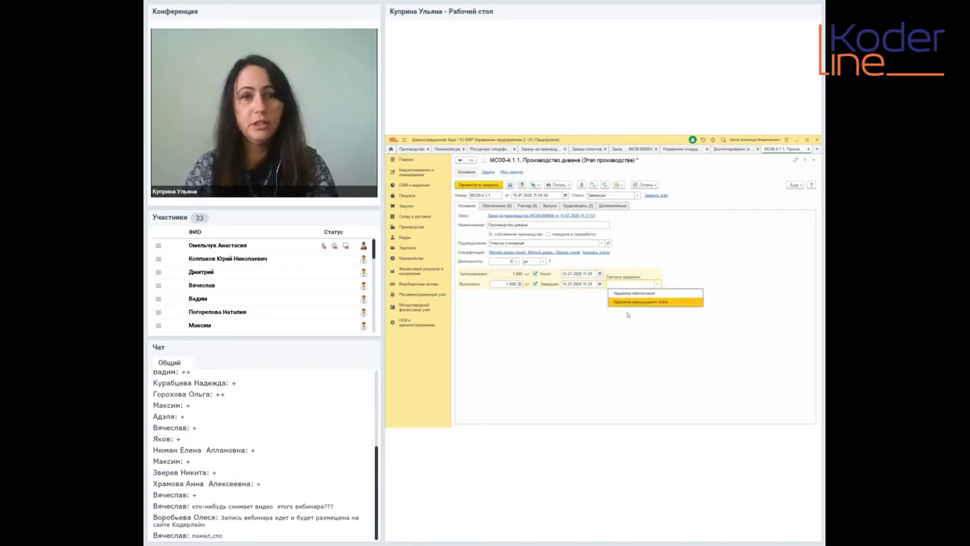
left_click(563, 311)
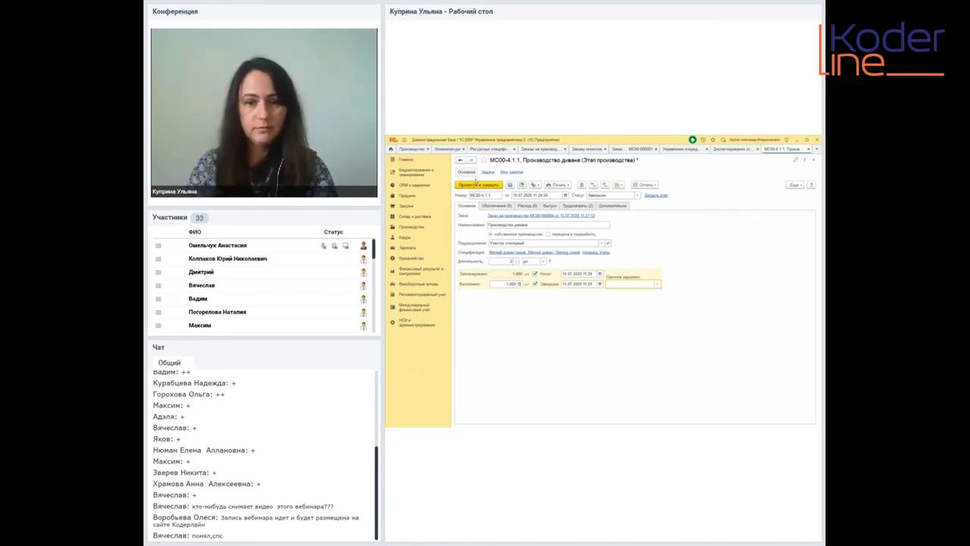
left_click(478, 186)
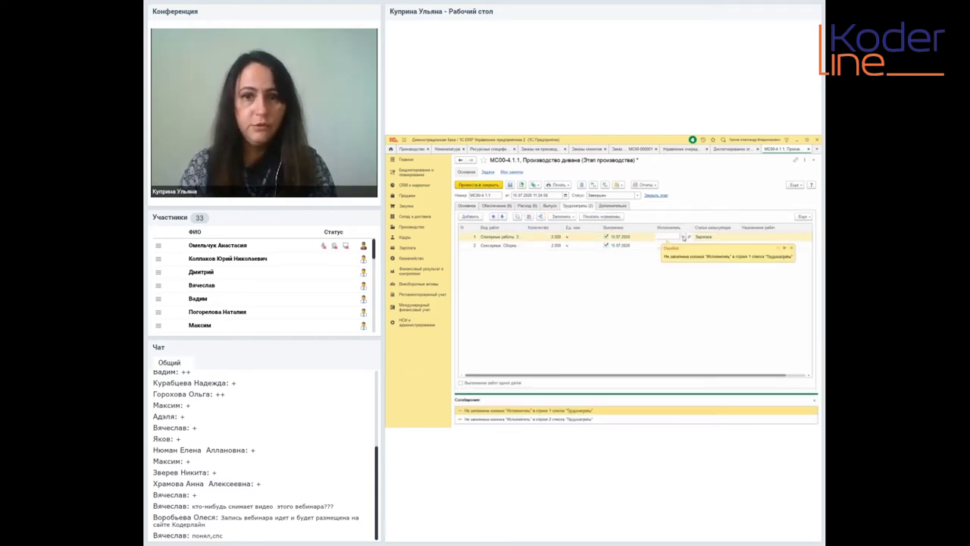
Step: Assign Бригада столяров as the performer for both labour cost lines, and post and close the stage
left_click(686, 238)
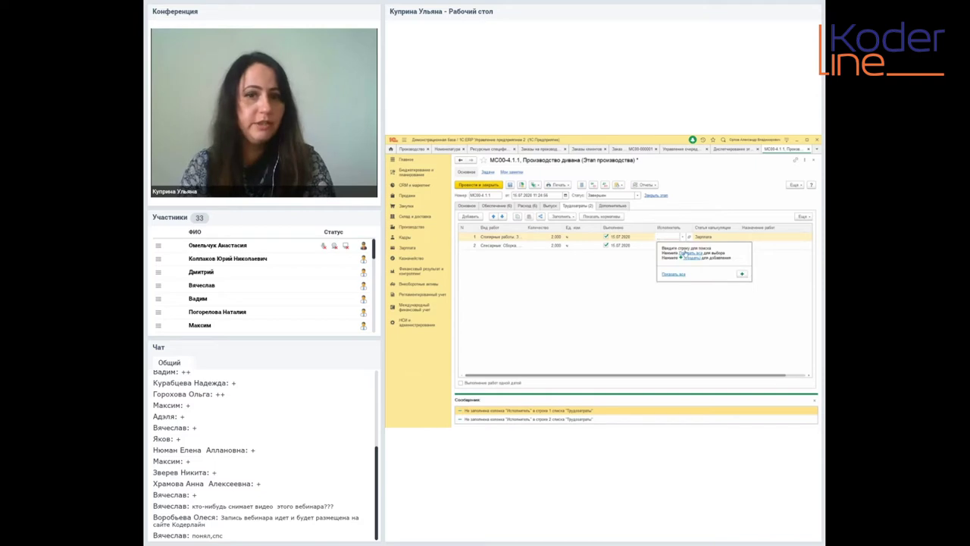
left_click(685, 253)
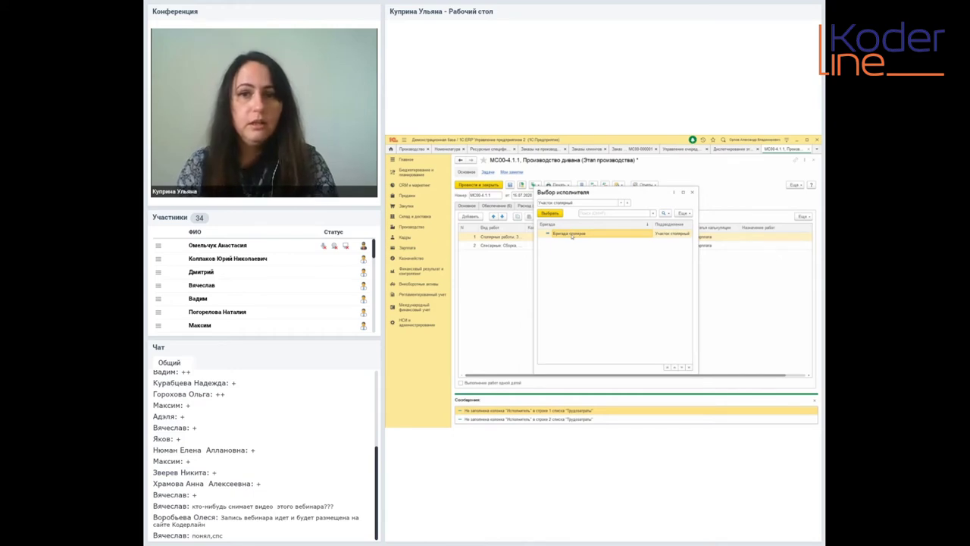
double_click(571, 235)
left_click(673, 248)
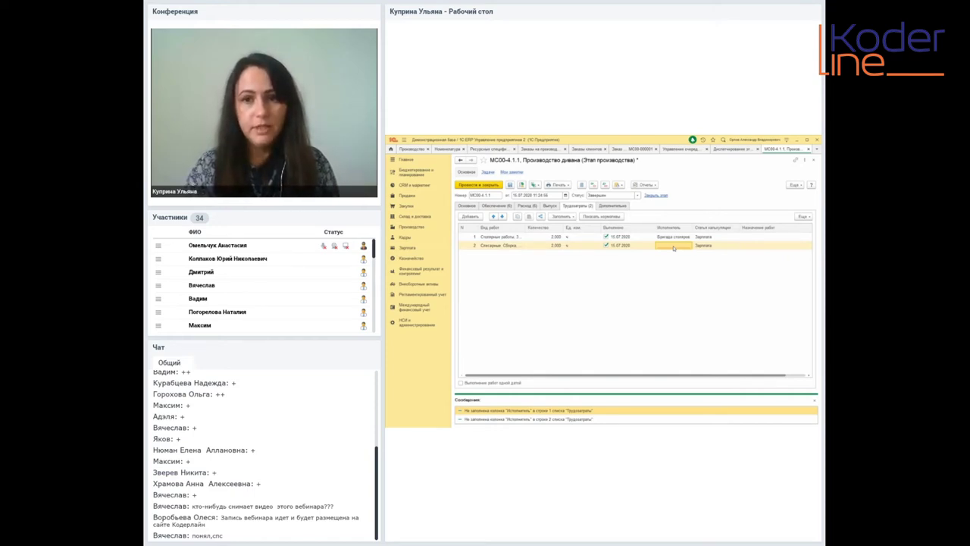
left_click(673, 247)
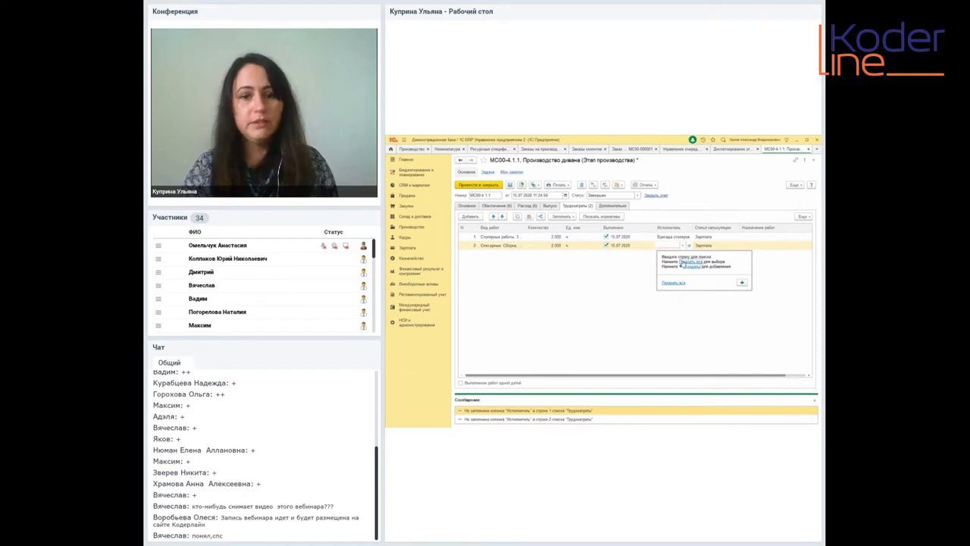
left_click(684, 262)
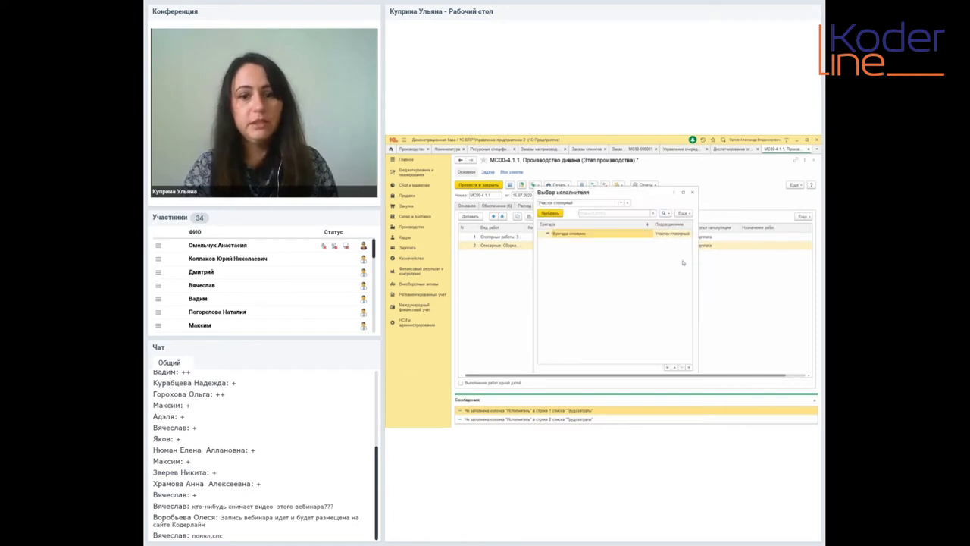
double_click(590, 236)
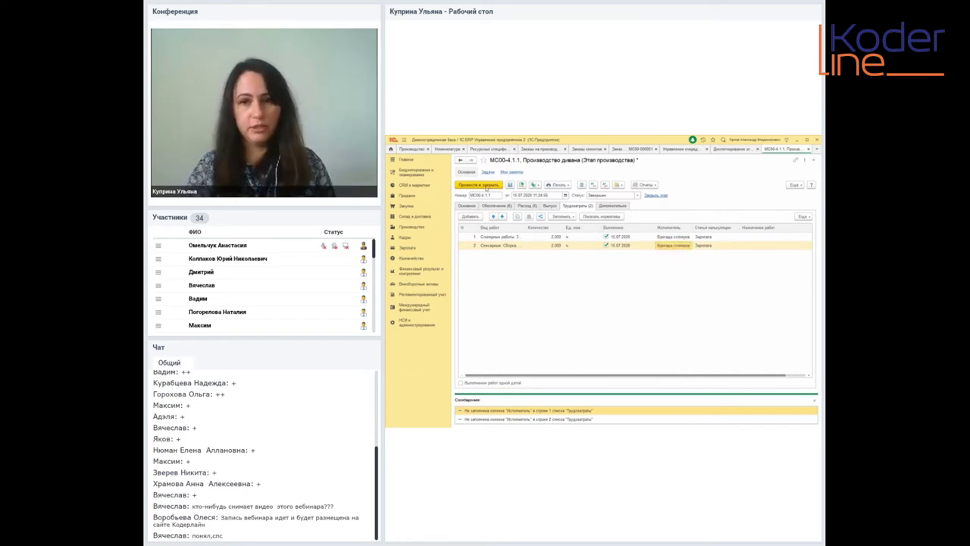
left_click(488, 187)
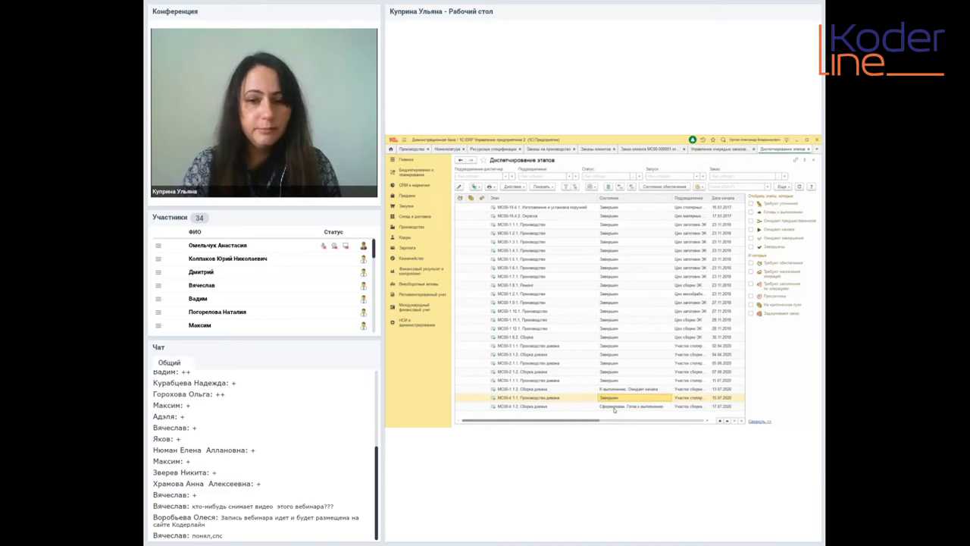
Step: Compare the states of the order's two stages, and hand its final stage Сборка дивана over for execution
left_click(612, 408)
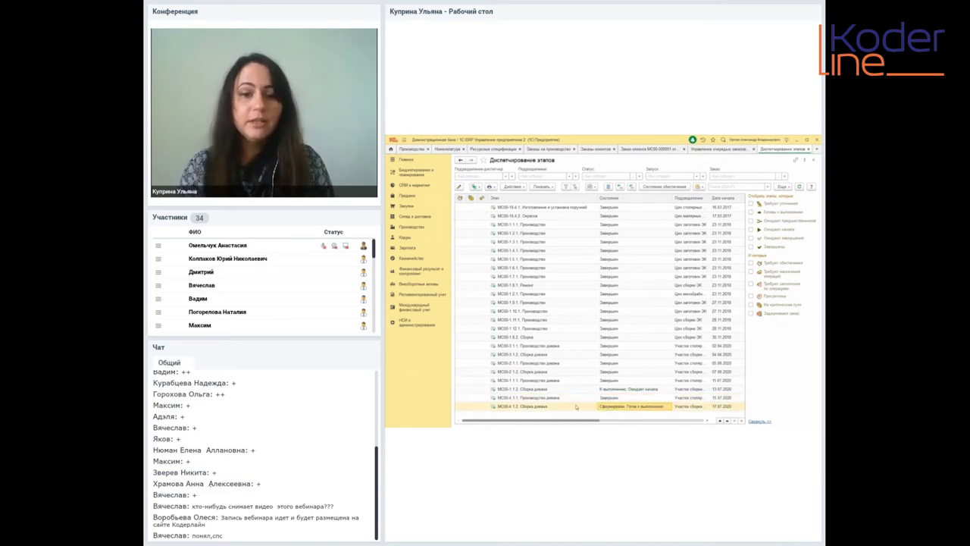
left_click(612, 398)
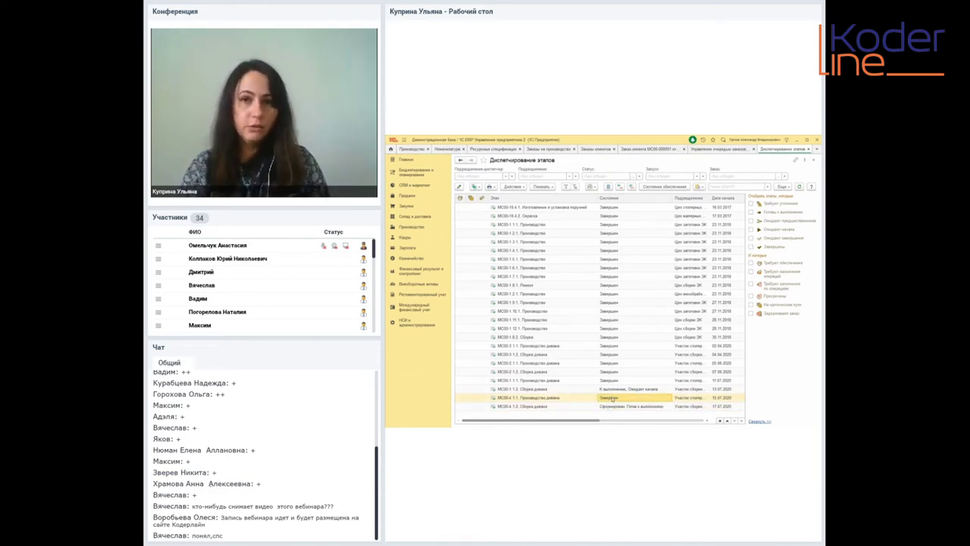
left_click(615, 408)
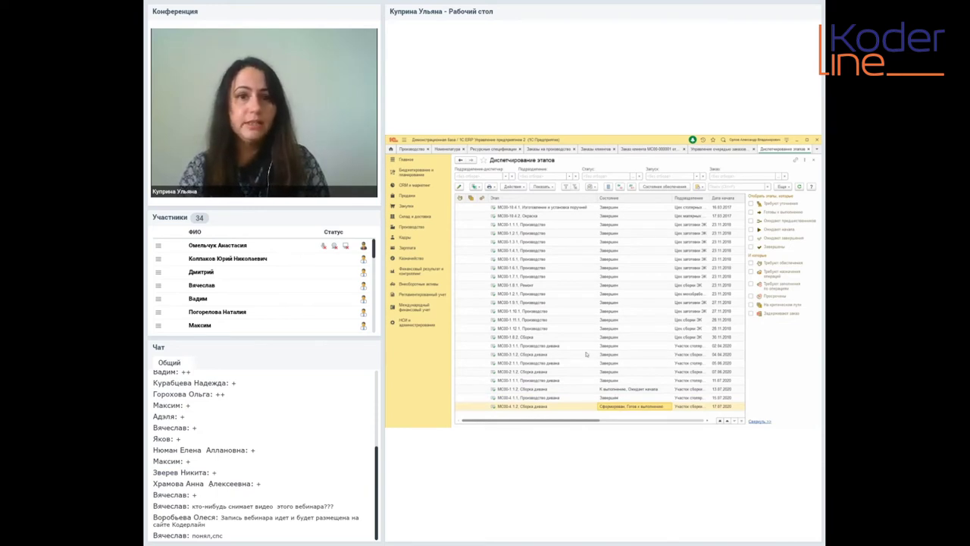
left_click(516, 187)
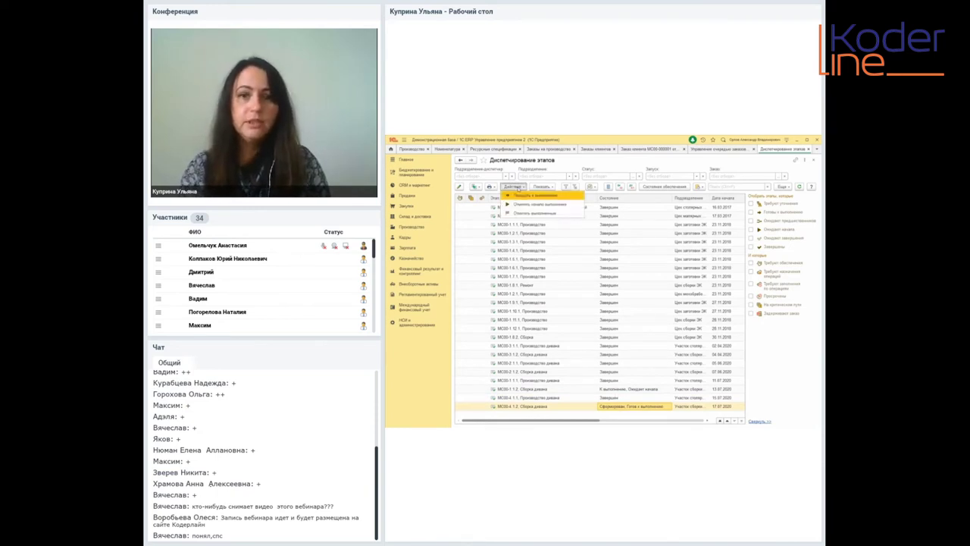
left_click(523, 199)
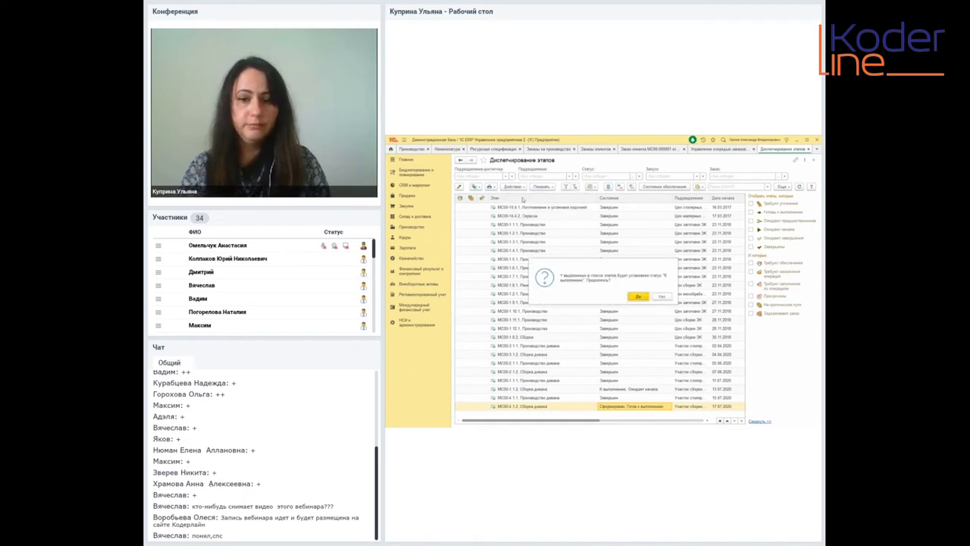
left_click(638, 296)
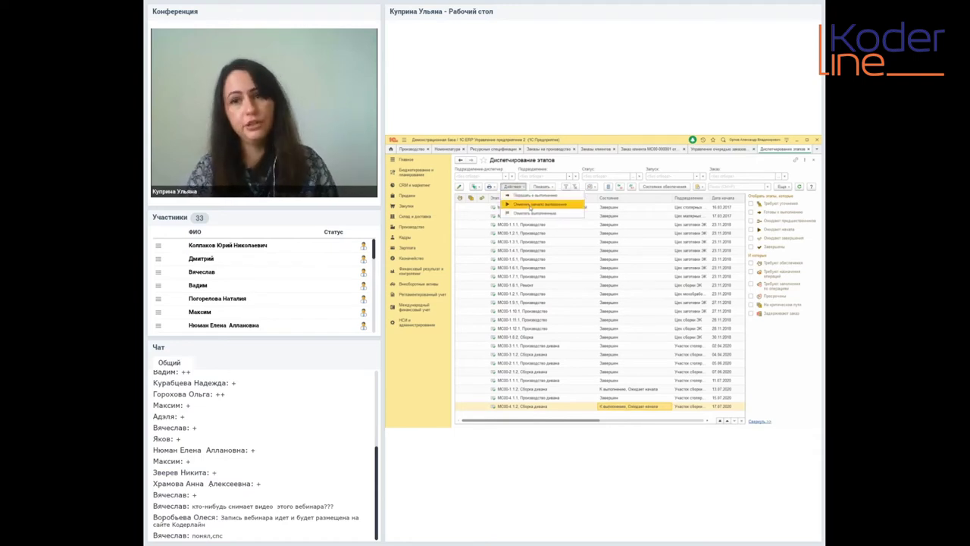
Step: Mark the start of the Сборка дивана stage, and complete it through the closing assistant with the status Завершен
left_click(530, 207)
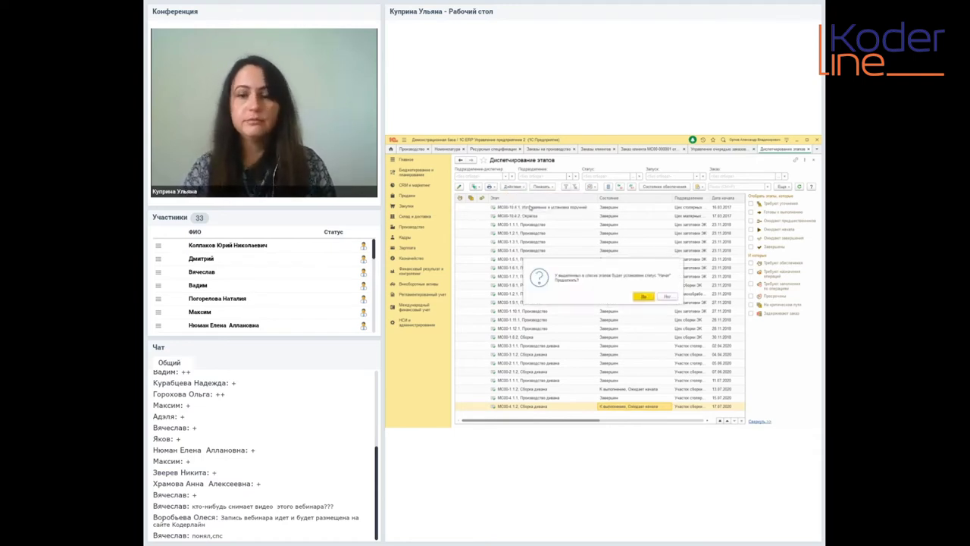
left_click(643, 296)
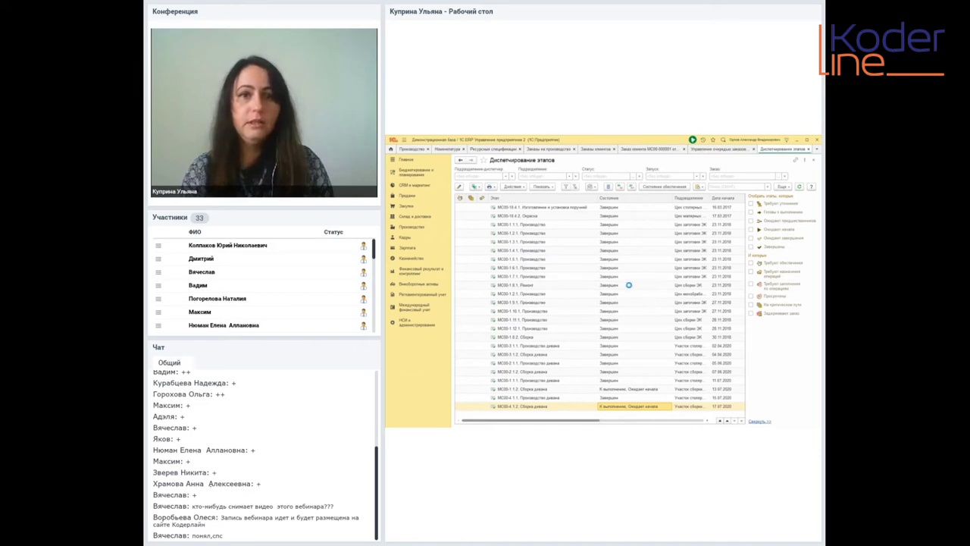
left_click(512, 186)
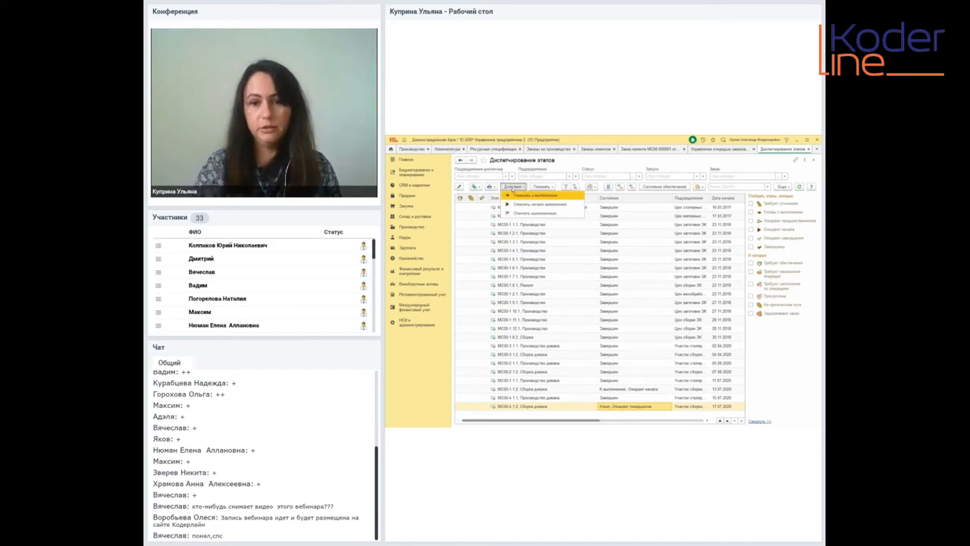
left_click(524, 215)
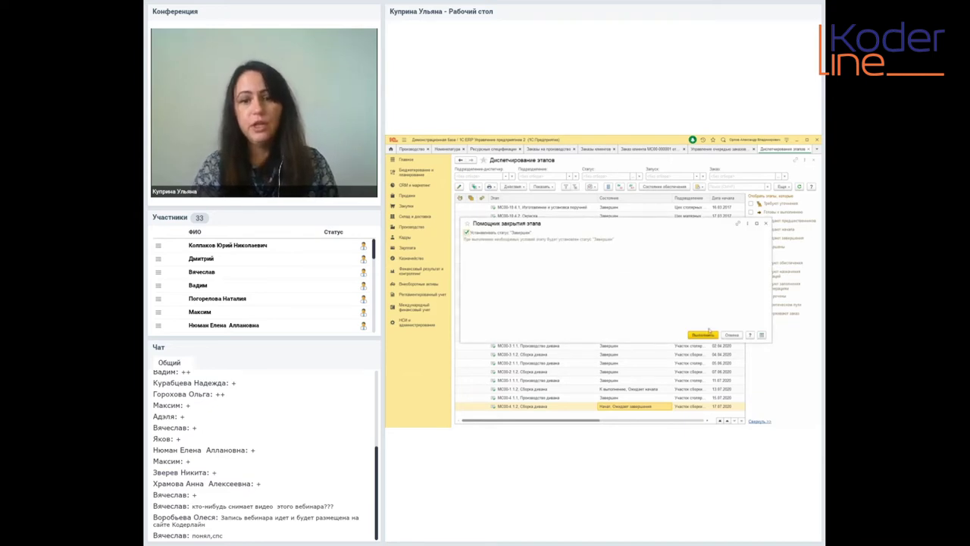
left_click(705, 334)
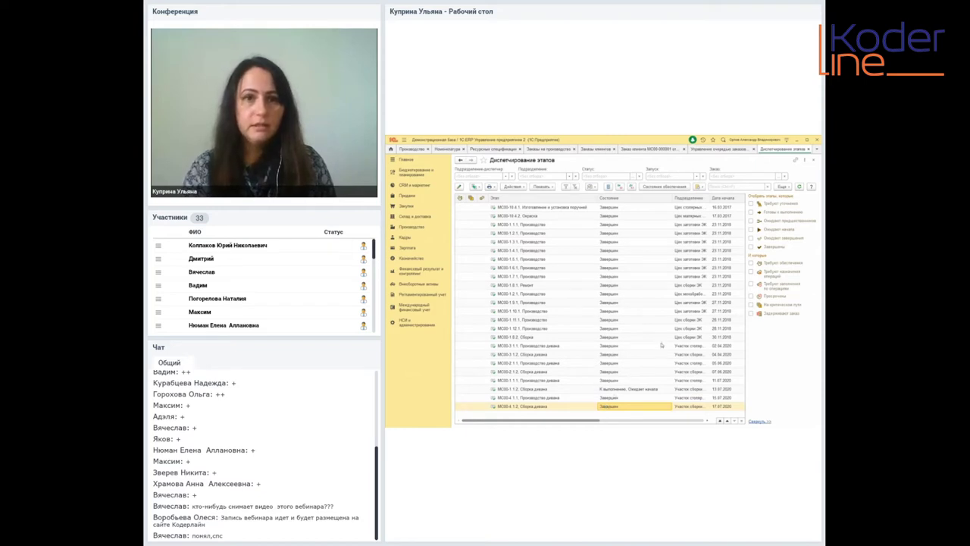
Step: Check the completed Сборка дивана stage's document, post and close it, and create a finished-product transfer based on the stage
left_click(518, 187)
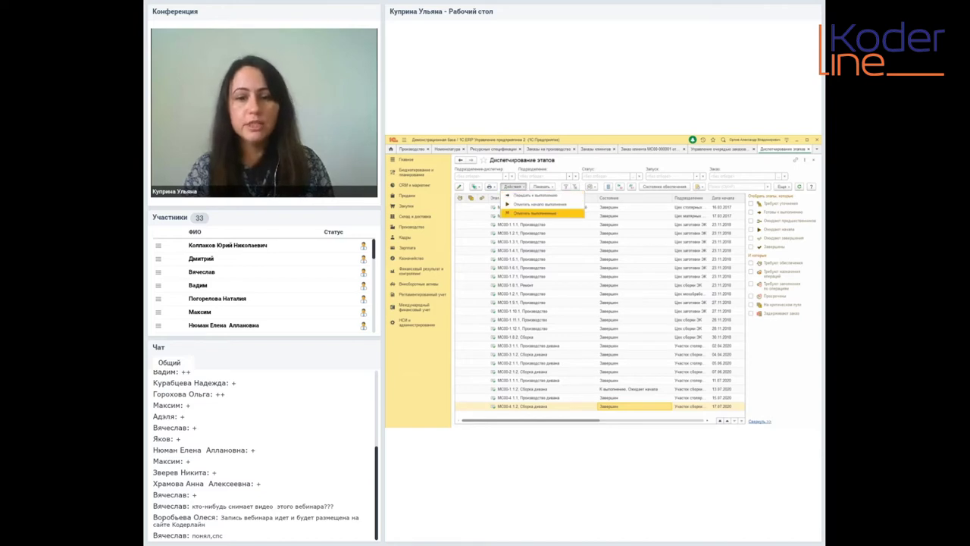
left_click(627, 408)
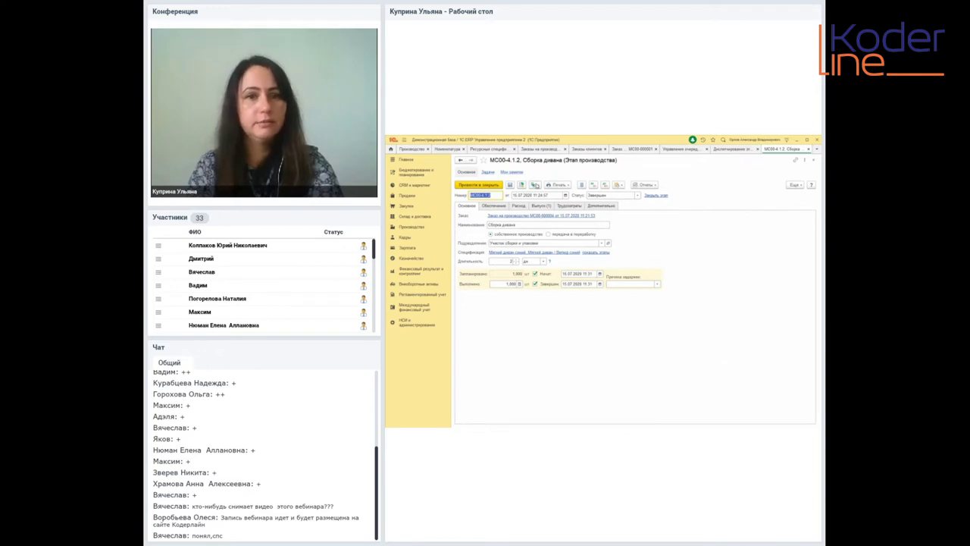
left_click(477, 185)
left_click(481, 187)
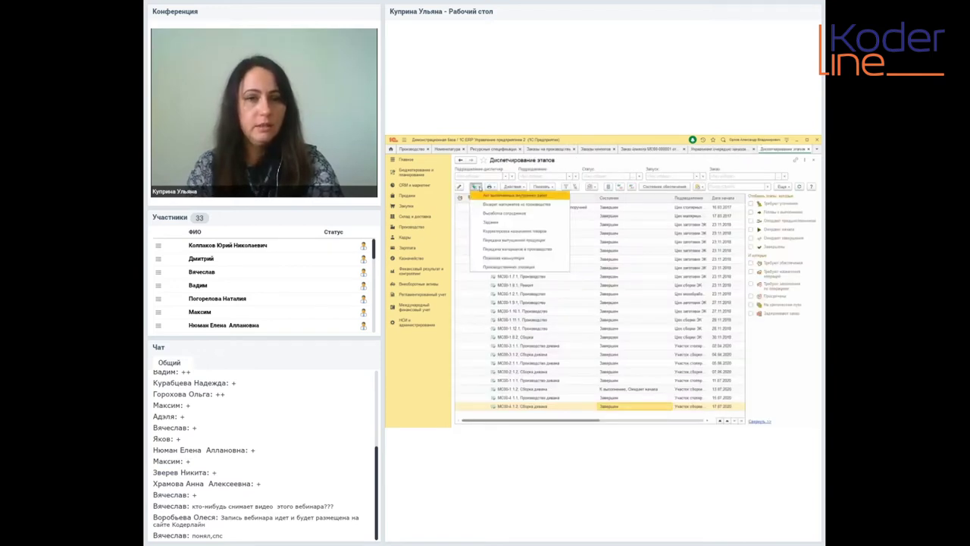
left_click(510, 241)
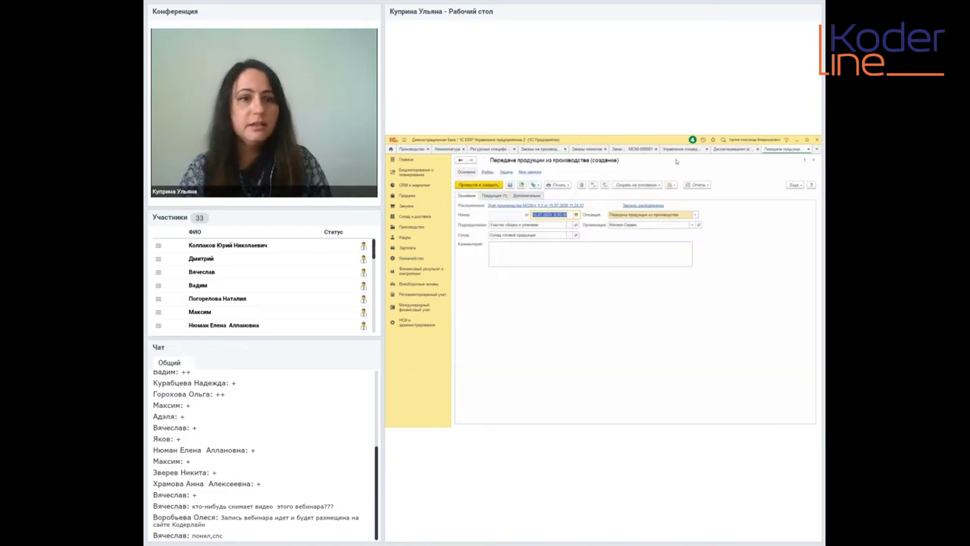
Step: Look through the commands of the Производство and Склад и доставка sections
left_click(723, 151)
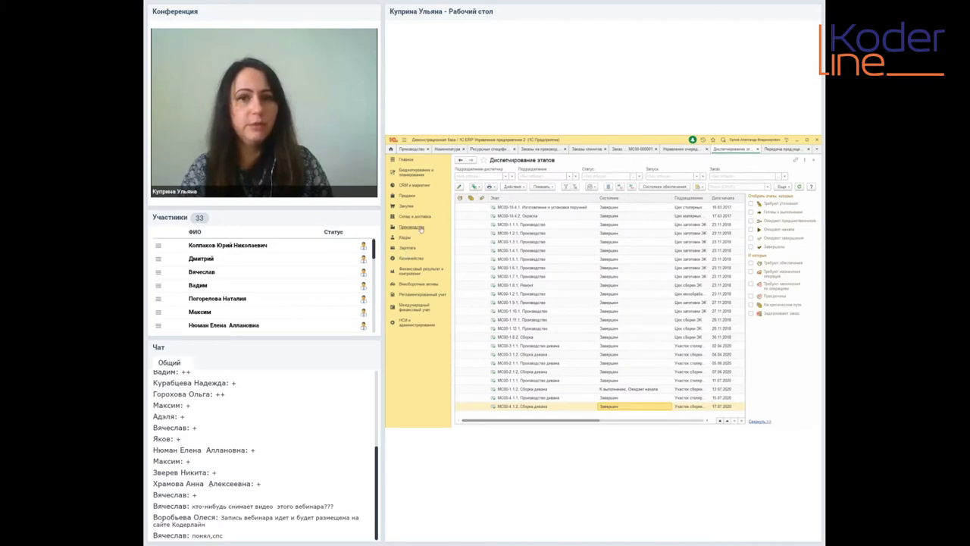
left_click(422, 229)
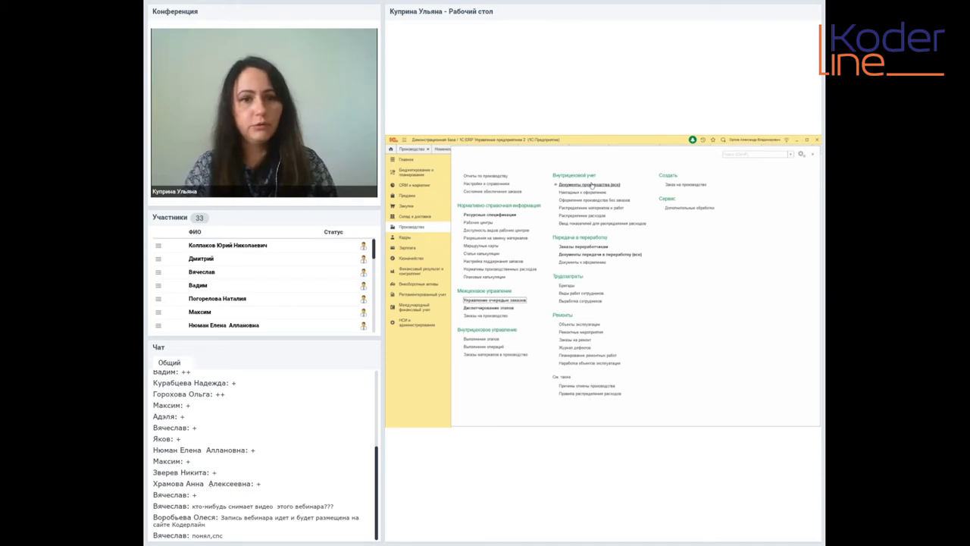
left_click(411, 218)
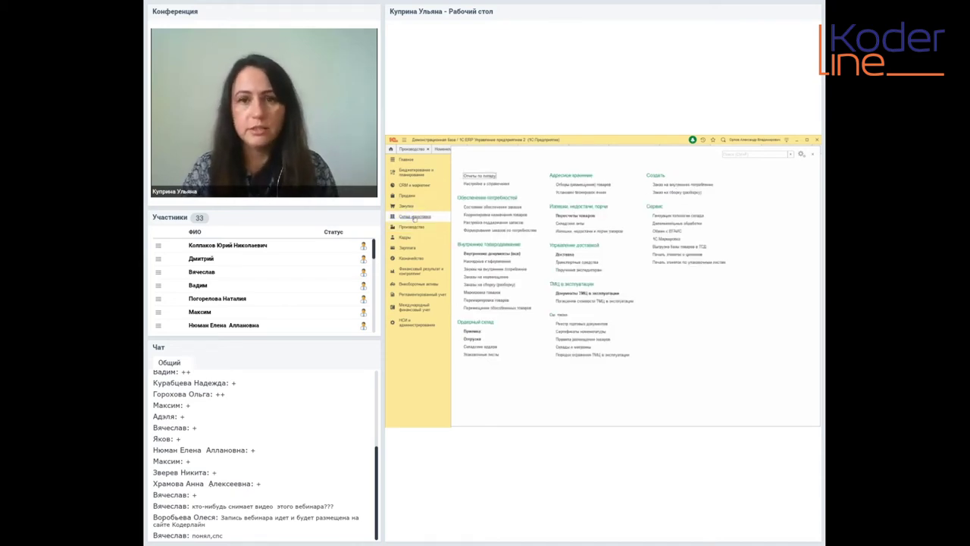
left_click(813, 156)
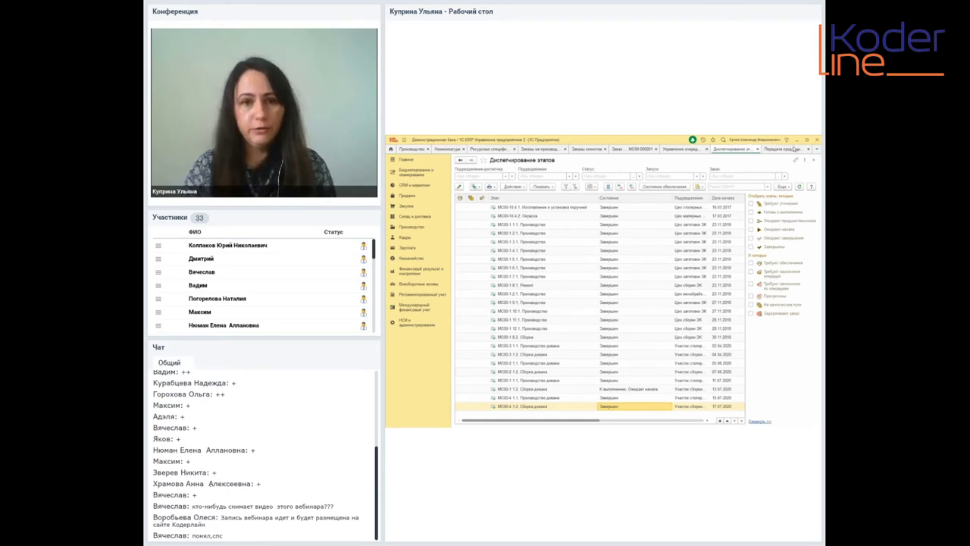
Step: Review the products and receiving warehouse in the new product transfer from production, and post and close it
left_click(794, 150)
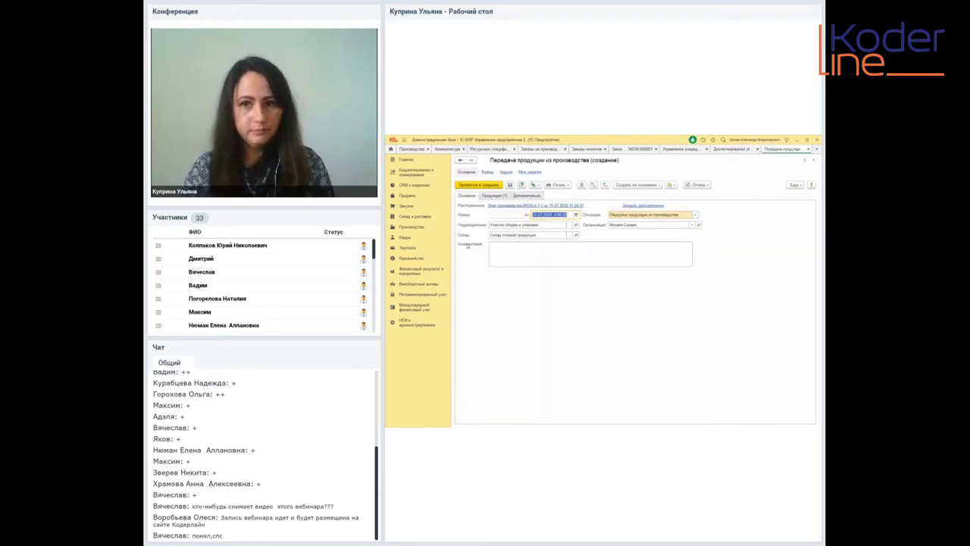
left_click(494, 196)
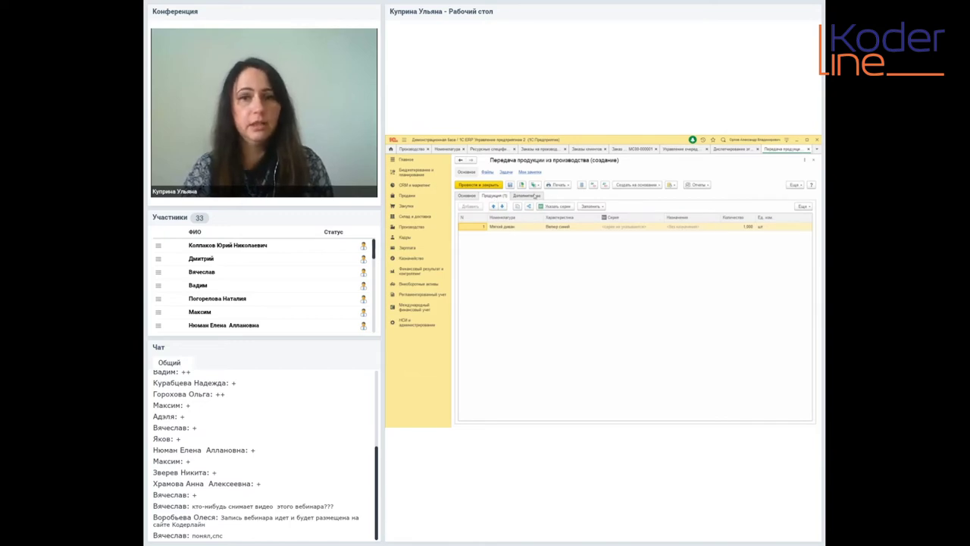
left_click(537, 197)
left_click(467, 196)
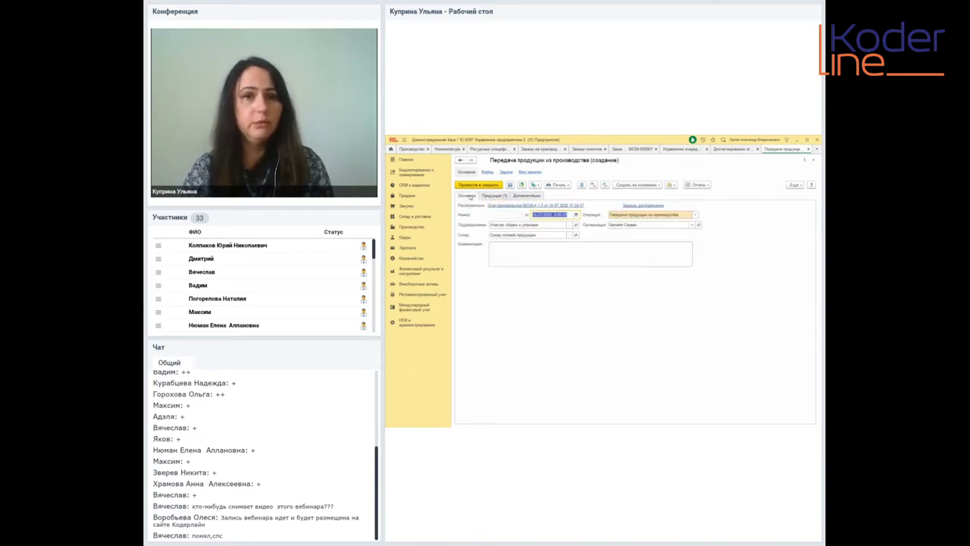
left_click(525, 235)
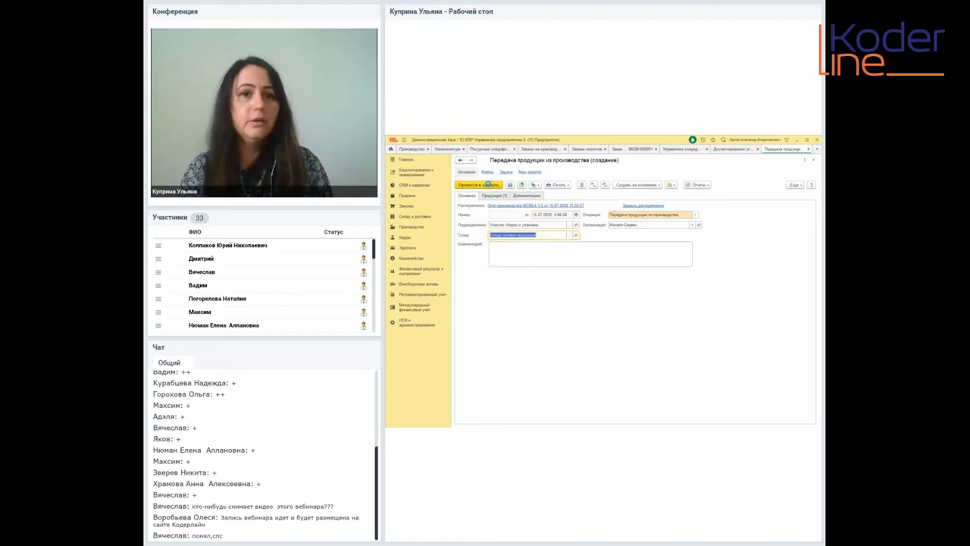
left_click(490, 185)
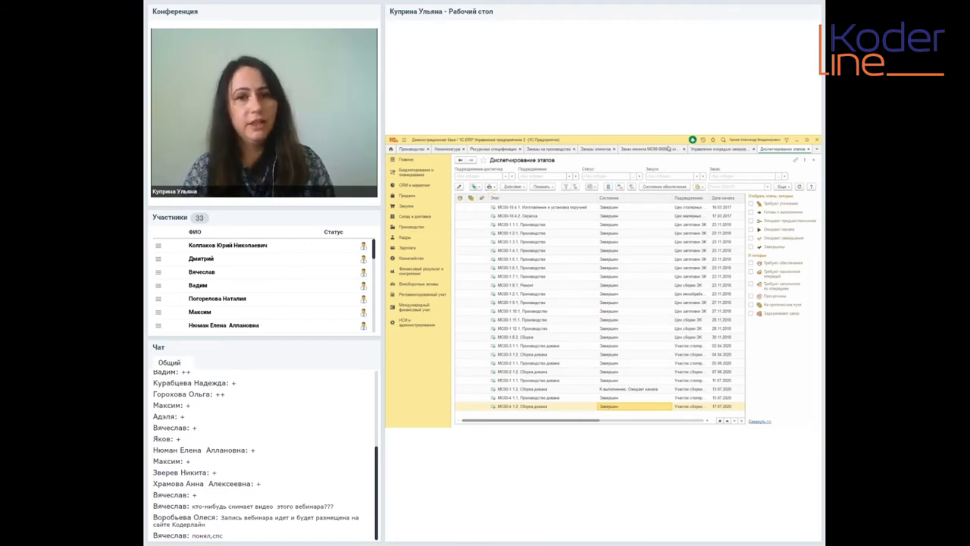
Step: Try to create a Реализация товаров и услуг document based on the customer order for Мягкий диван
left_click(667, 149)
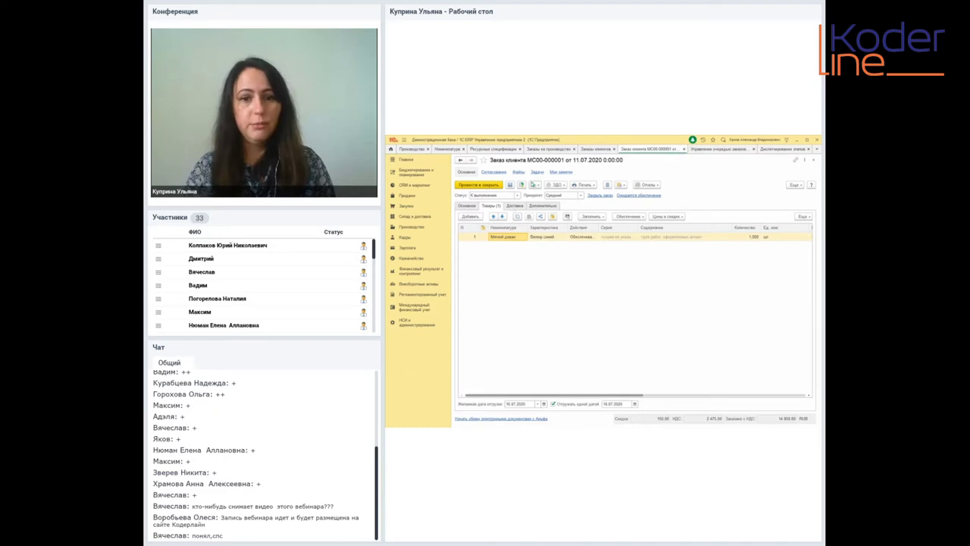
left_click(535, 185)
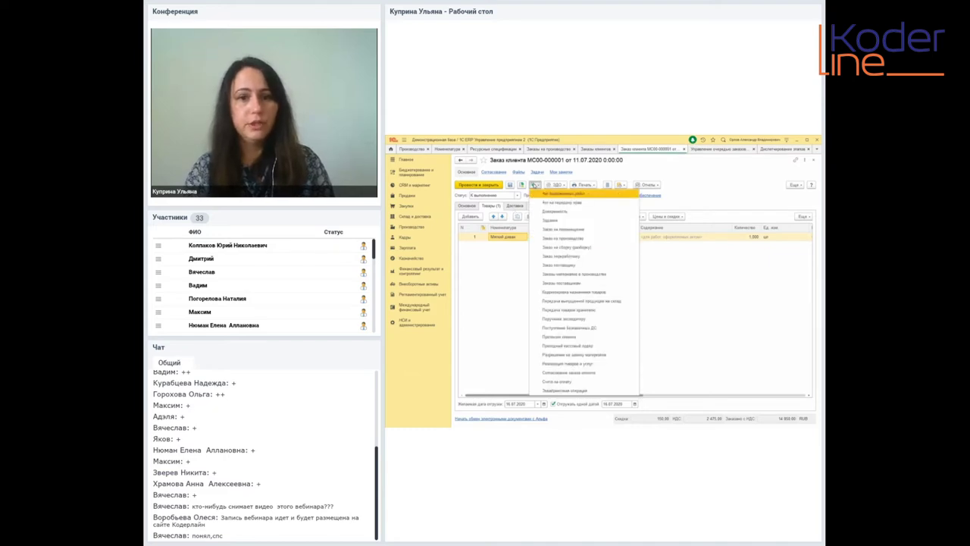
left_click(545, 363)
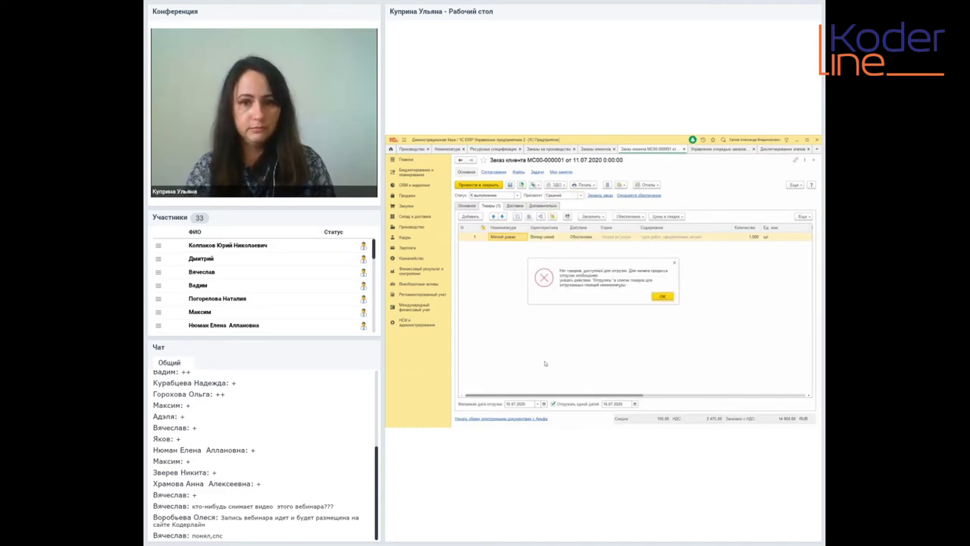
left_click(663, 296)
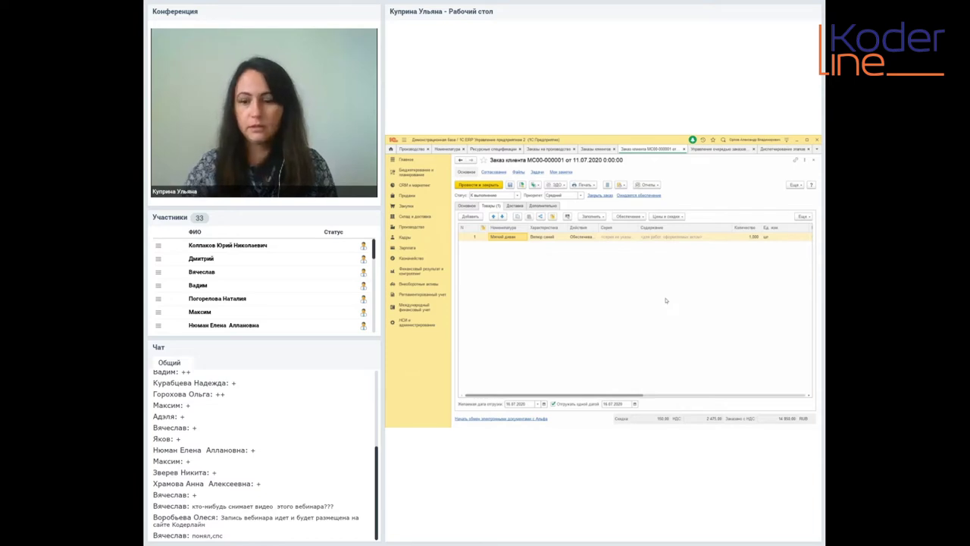
double_click(514, 404)
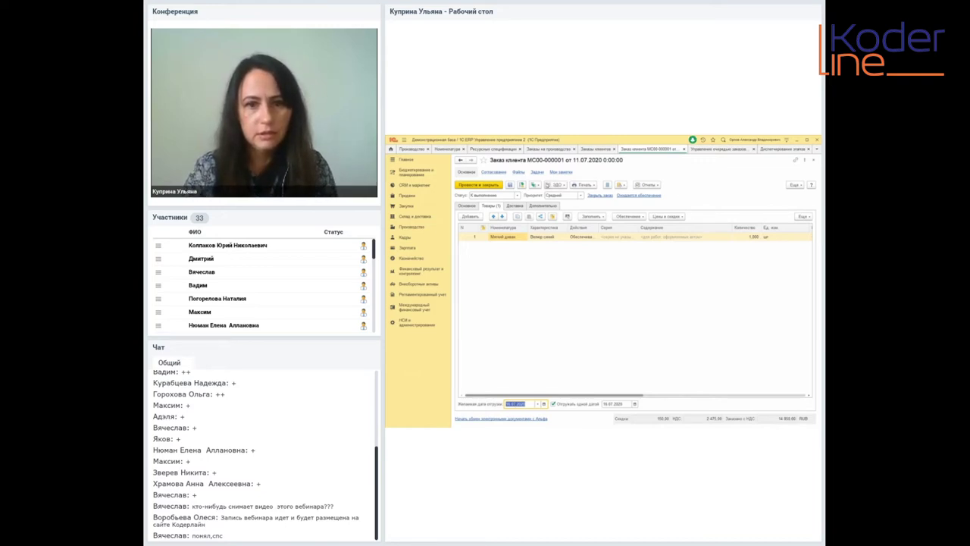
left_click(538, 185)
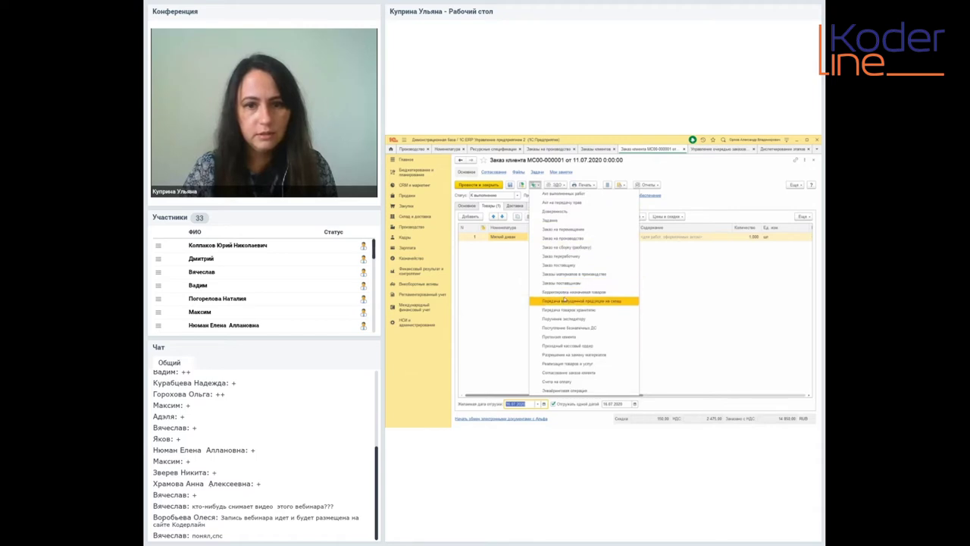
left_click(559, 365)
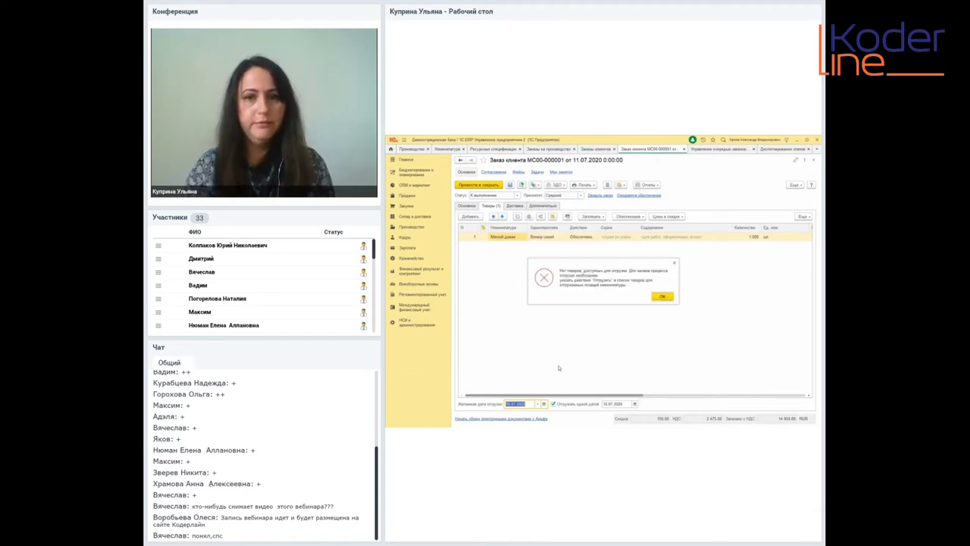
left_click(662, 296)
Step: Fill the supply action of the order's Мягкий диван line with Отгрузить
left_click(588, 237)
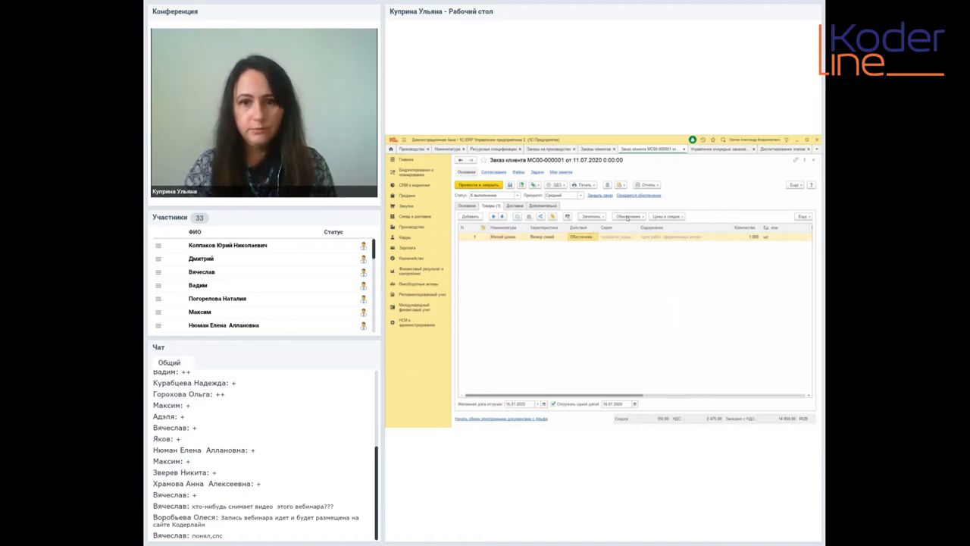
left_click(627, 219)
left_click(630, 225)
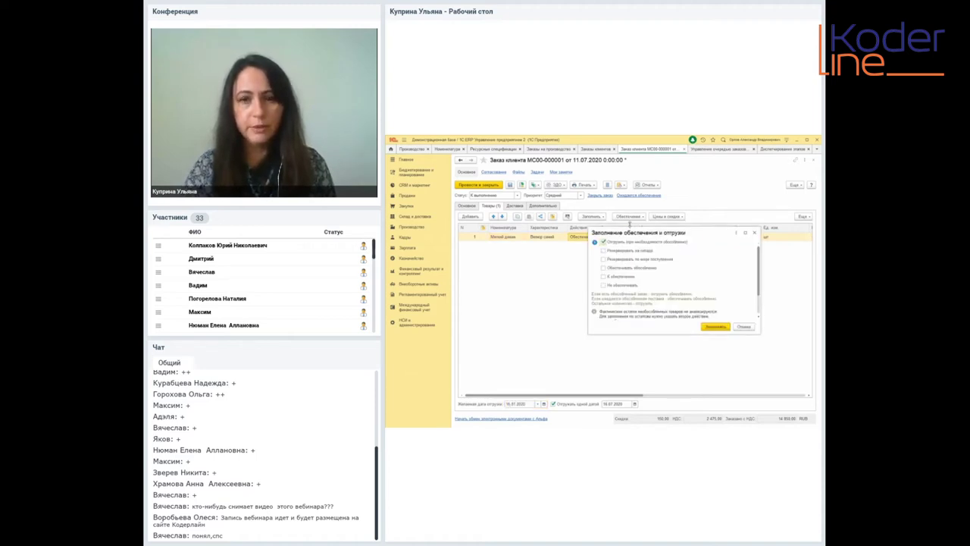
left_click(707, 325)
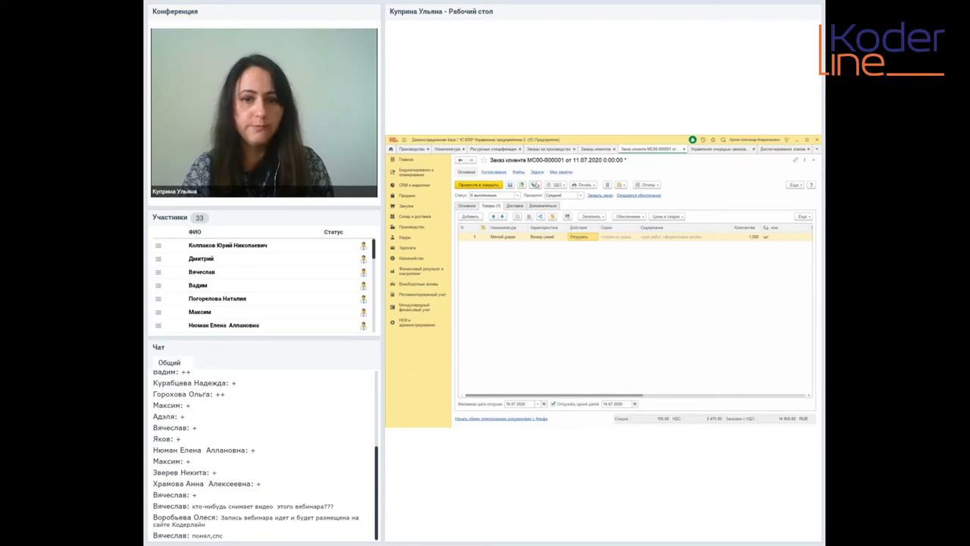
Step: Save the changed customer order and create a Реализация товаров и услуг document based on it
left_click(536, 185)
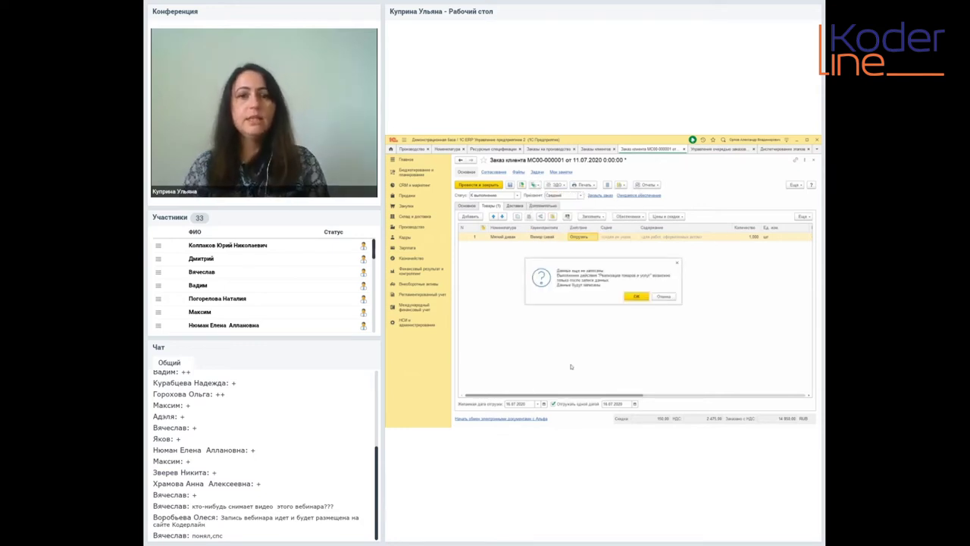
left_click(635, 297)
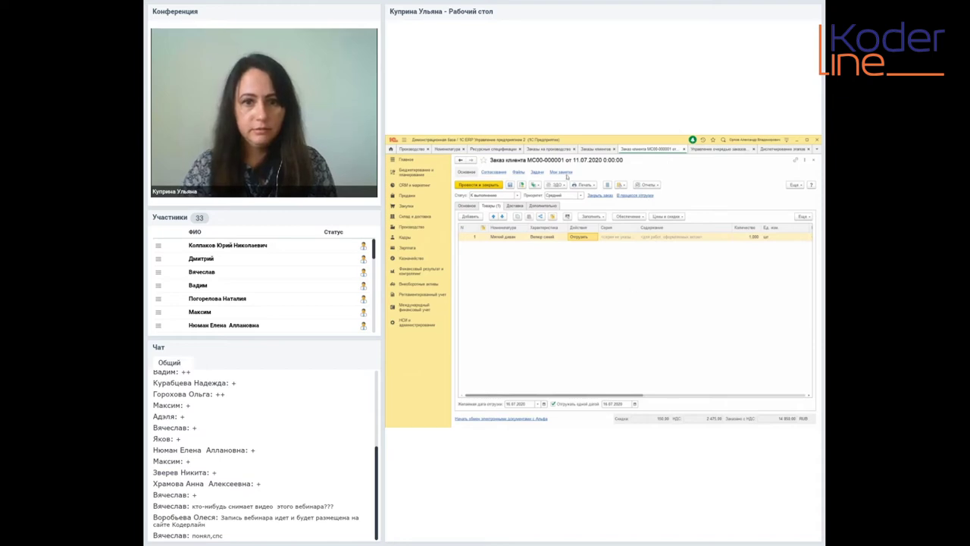
left_click(534, 185)
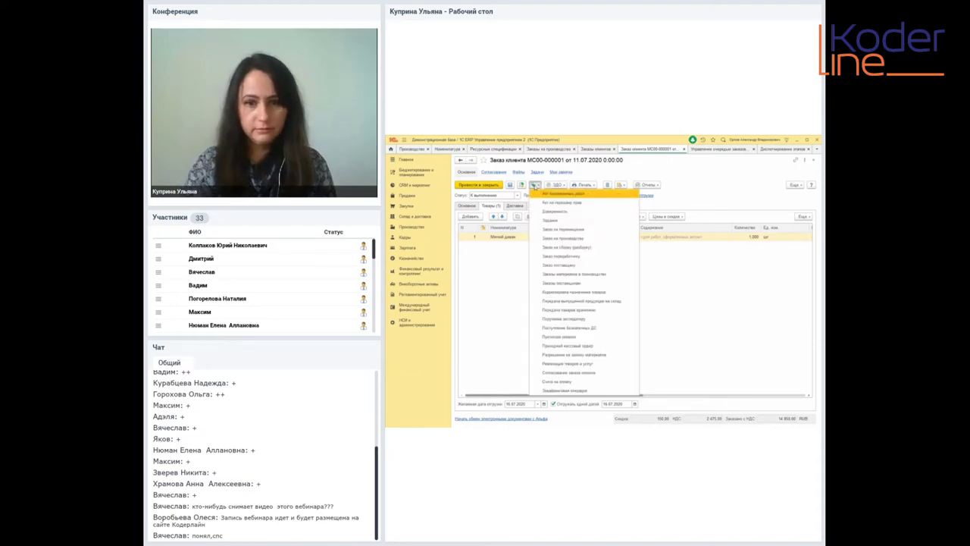
left_click(551, 365)
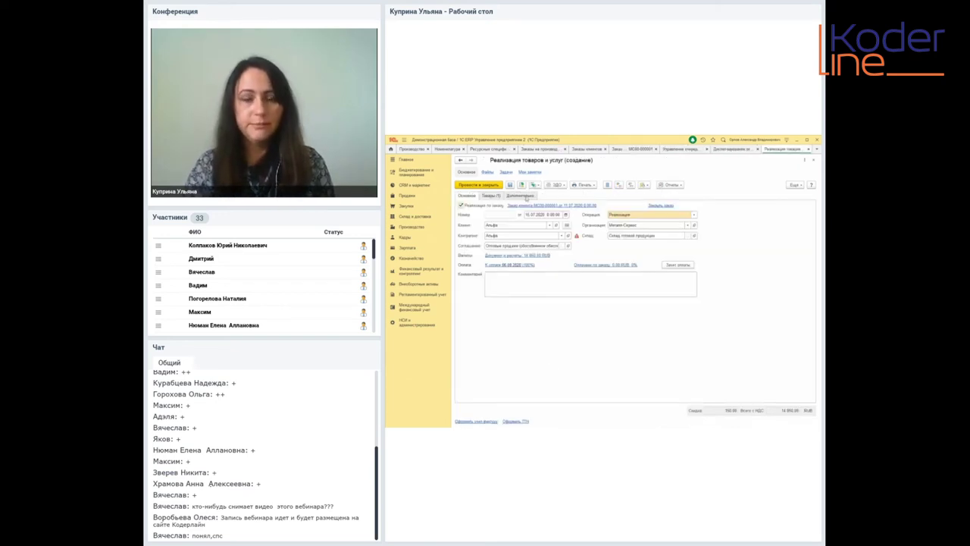
Step: Review the goods and additional details of the new goods and services sale document (Реализация товаров и услуг)
left_click(486, 196)
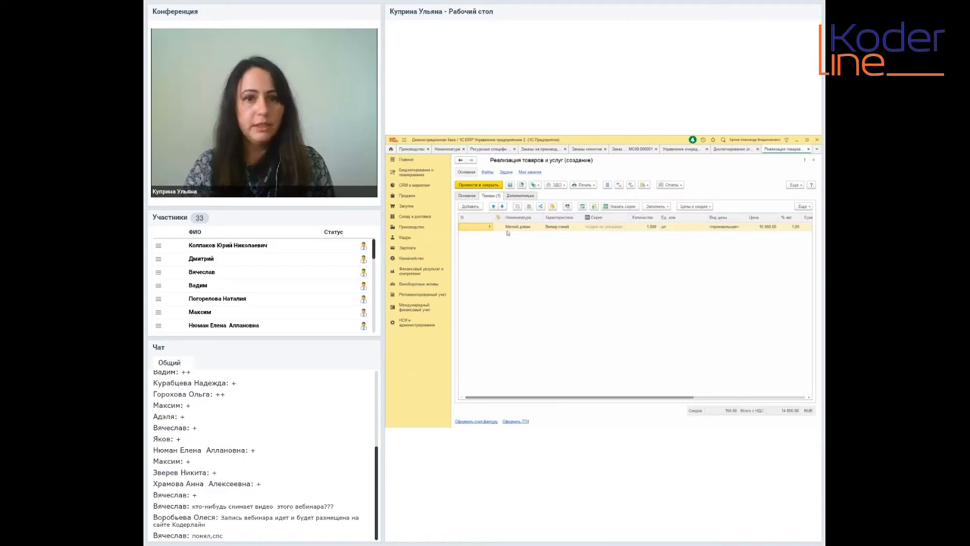
left_click(521, 197)
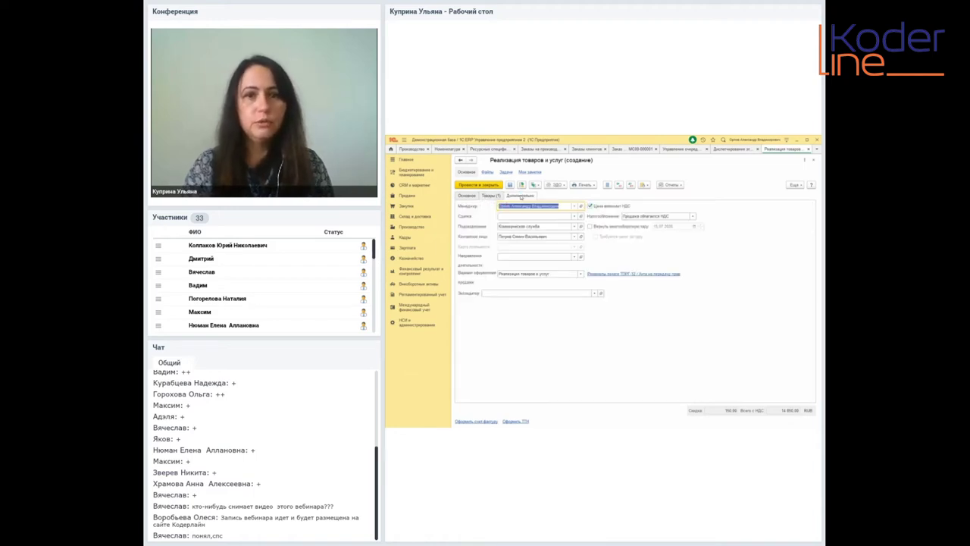
left_click(465, 196)
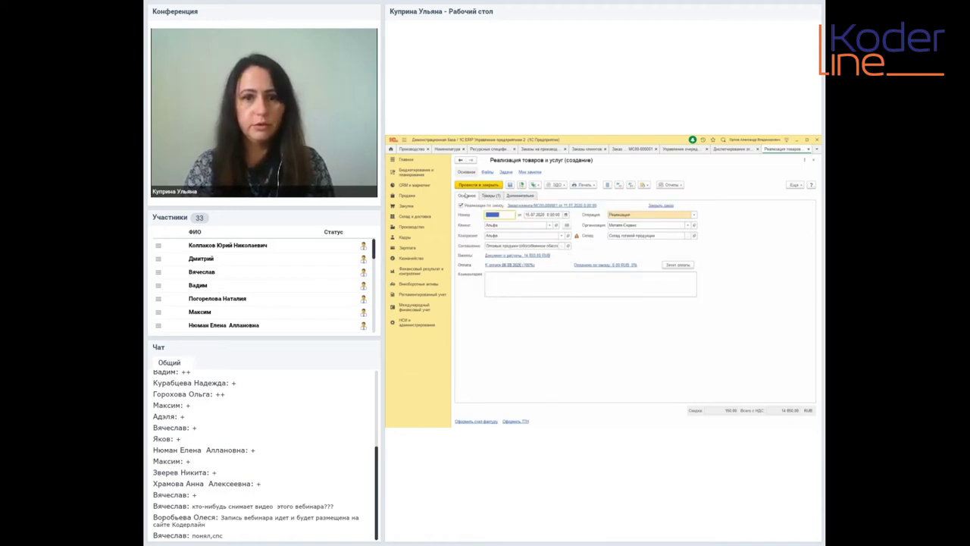
Step: Post the sale document with automatic discounts calculated and create an issued invoice (Счет-фактура выданный) from it
left_click(520, 185)
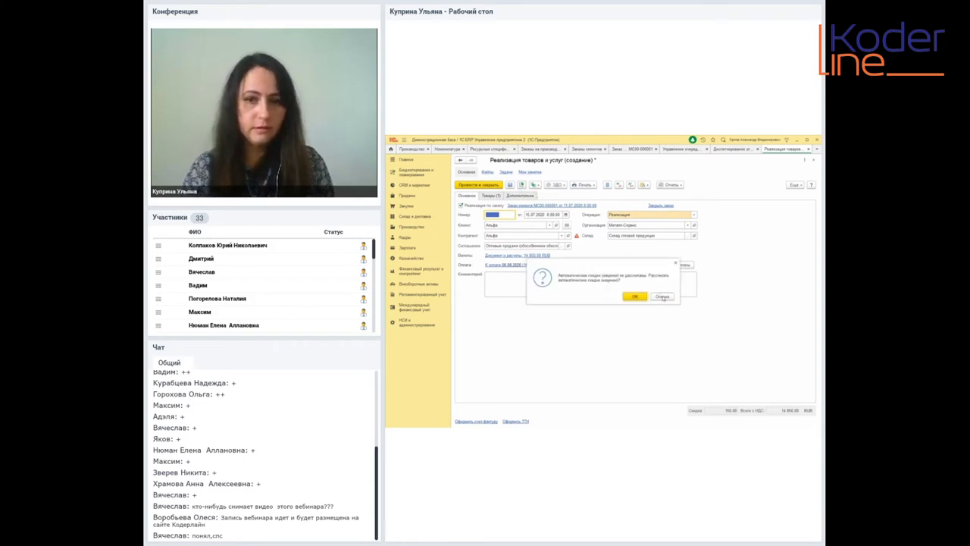
left_click(662, 297)
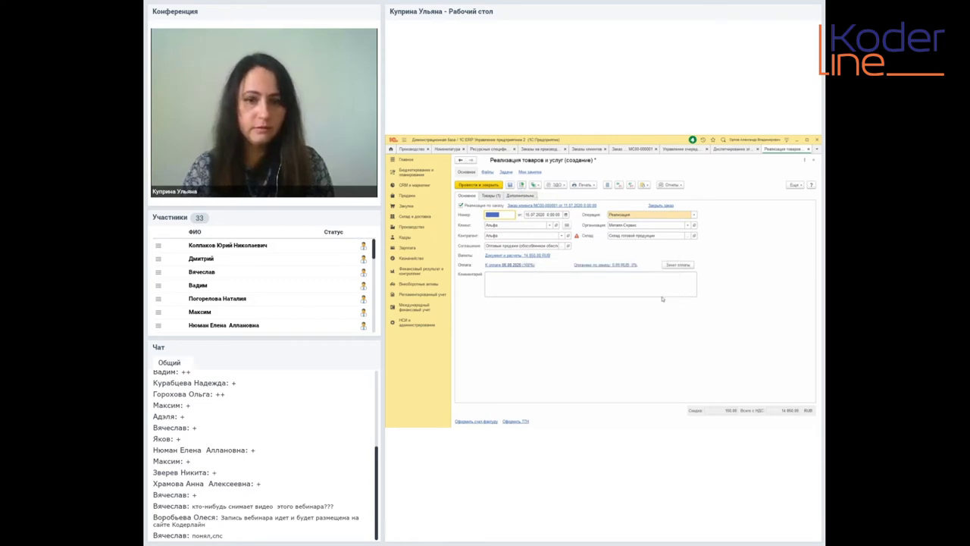
left_click(476, 423)
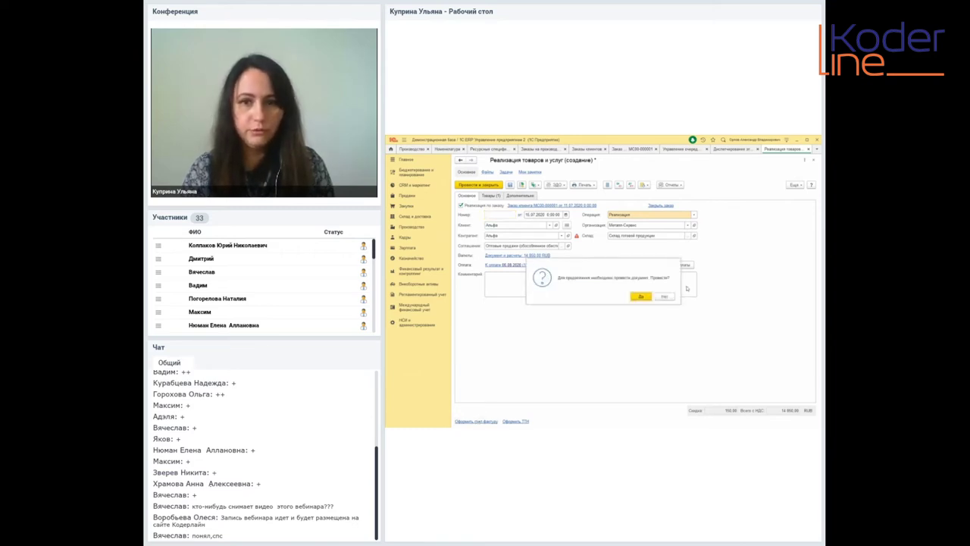
left_click(639, 297)
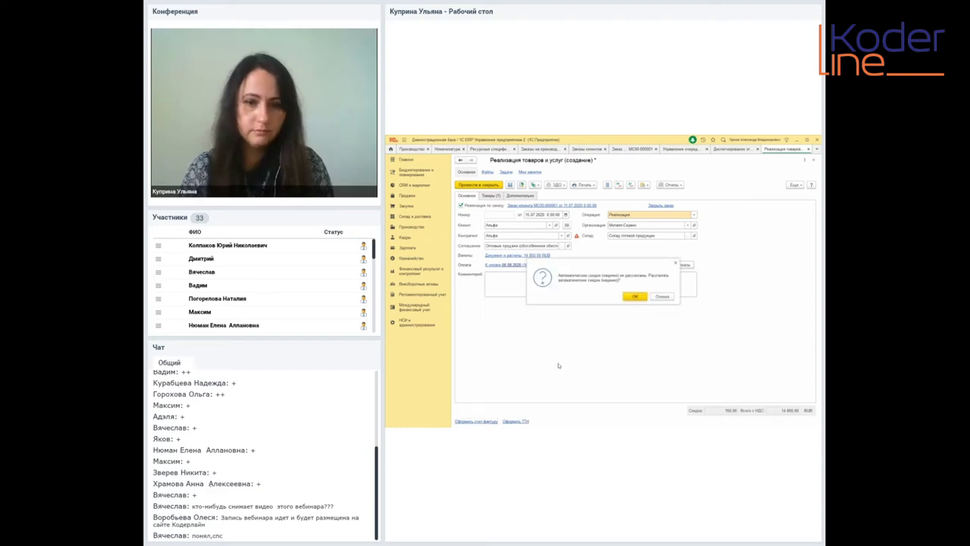
left_click(635, 297)
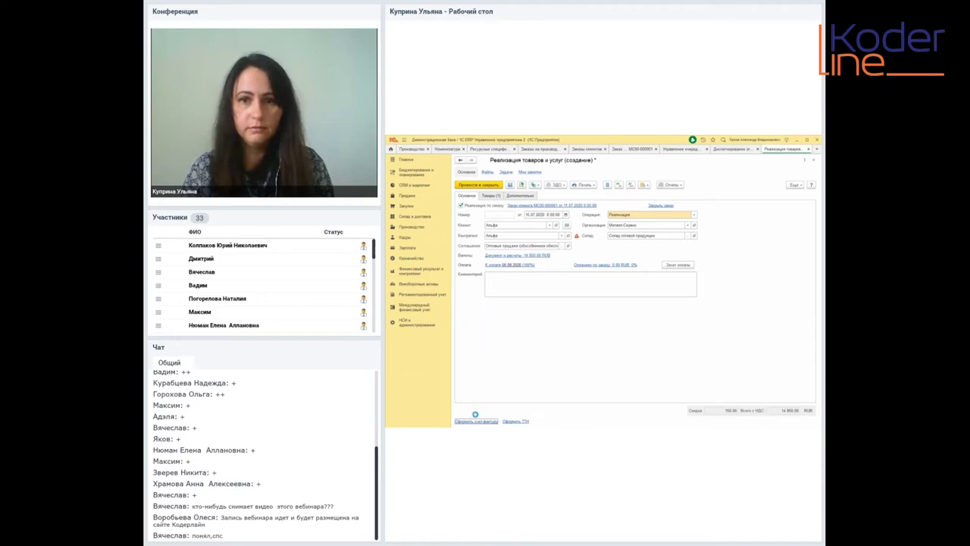
Step: Consult the Word notes, post and close the issued invoice, and close the related sale document and customer order
key("alt+Tab")
scroll(631, 275, "down", 3)
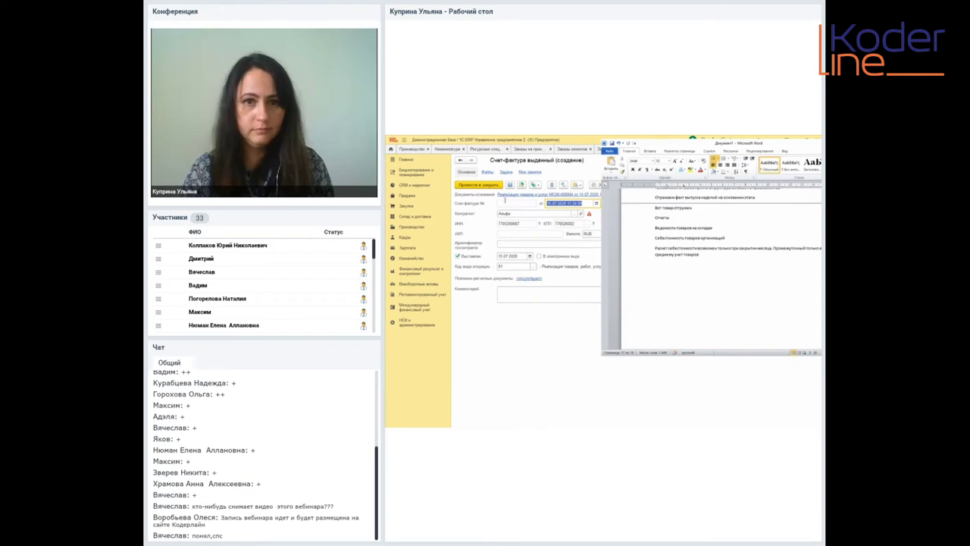
key("alt+Tab")
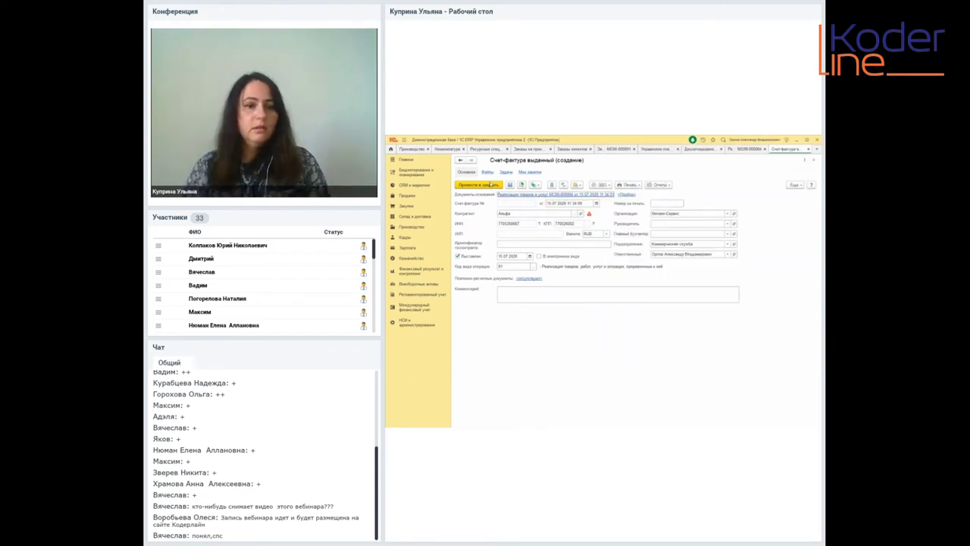
left_click(490, 184)
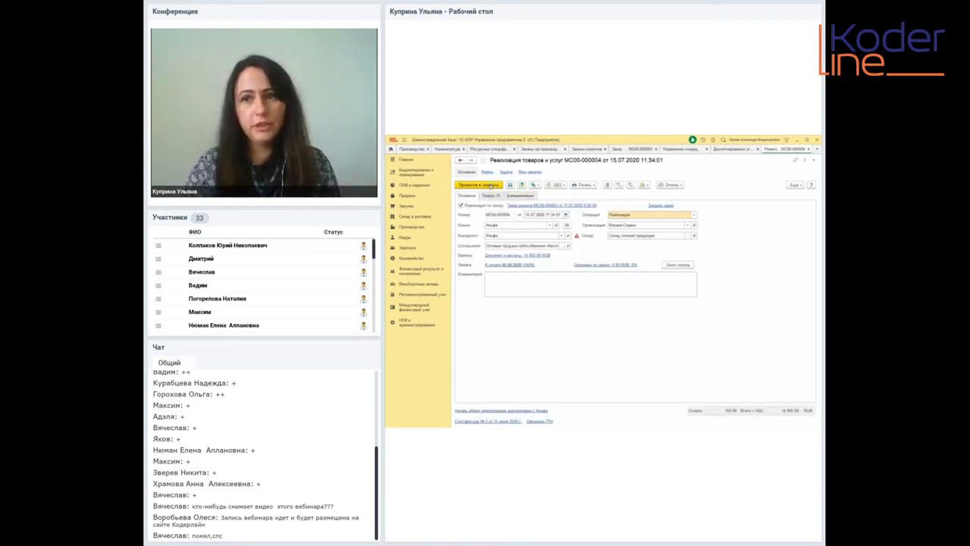
left_click(807, 149)
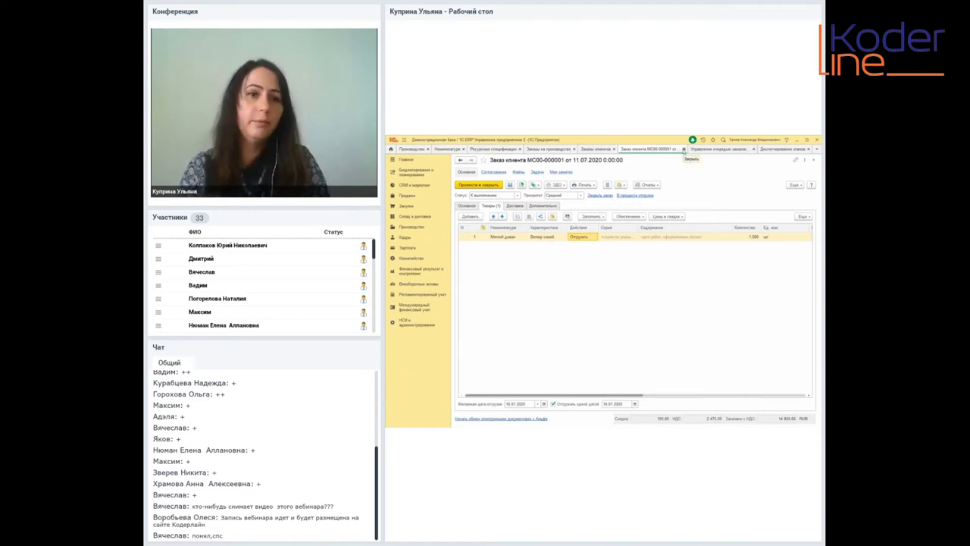
left_click(684, 149)
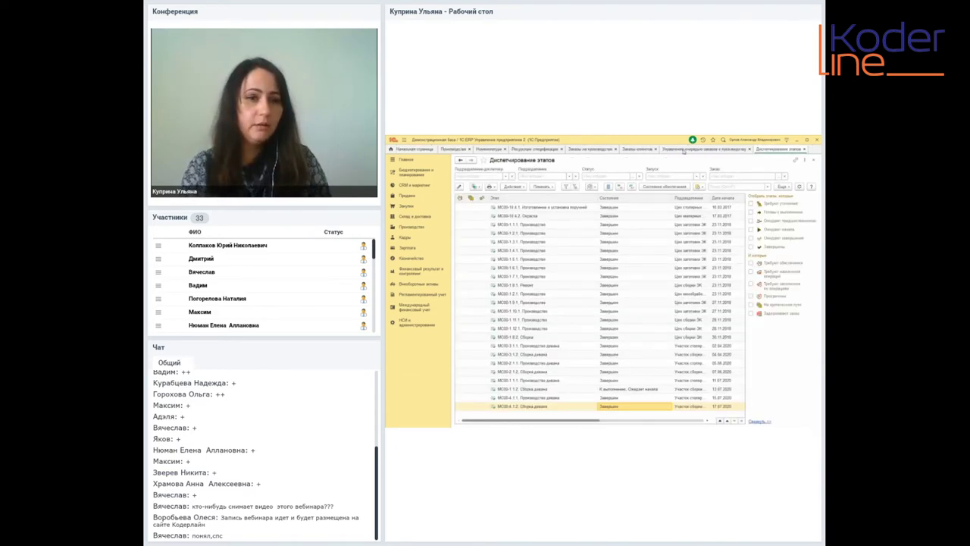
Step: Generate the production output report (Выпуск продукции) for the period 01.06.2020 to 31.07.2020
left_click(409, 227)
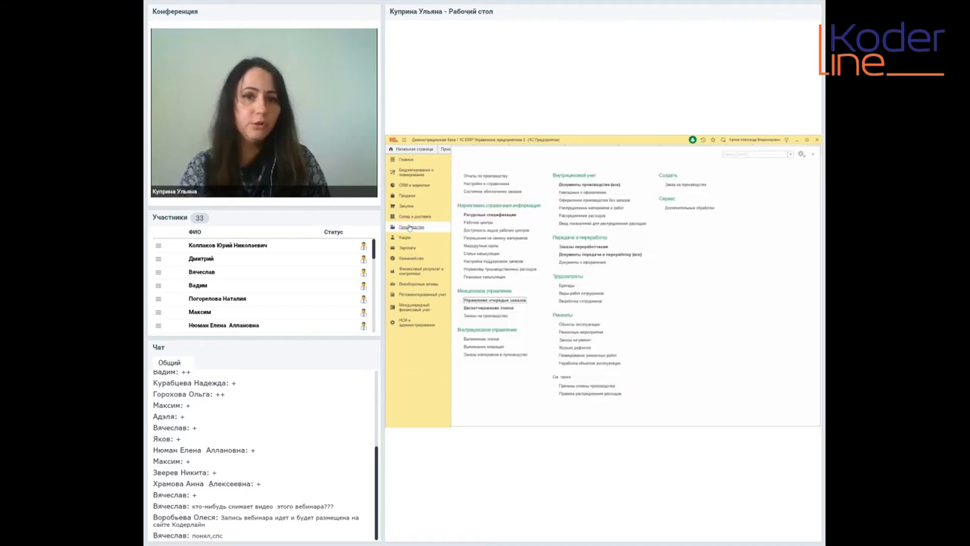
left_click(488, 175)
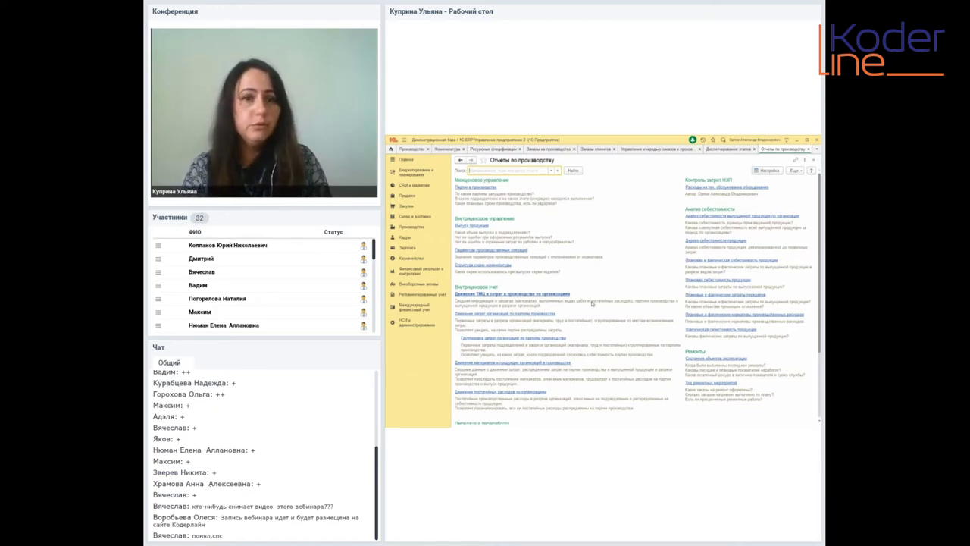
left_click(479, 225)
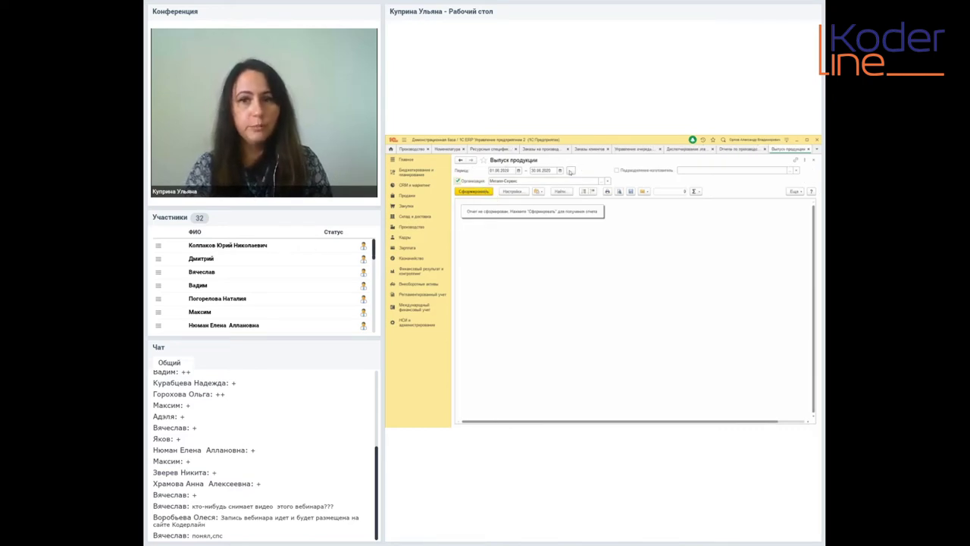
left_click(571, 171)
left_click(603, 296)
left_click(645, 333)
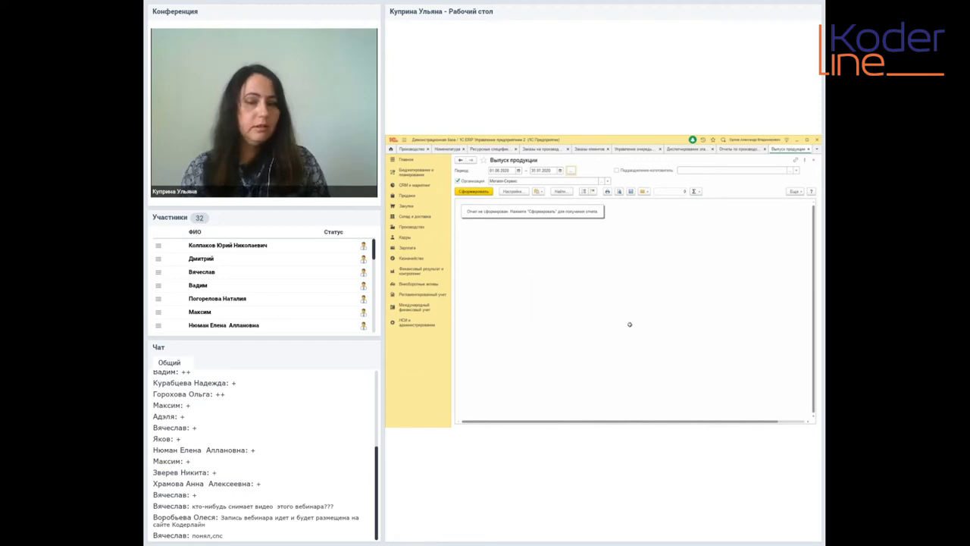
left_click(478, 191)
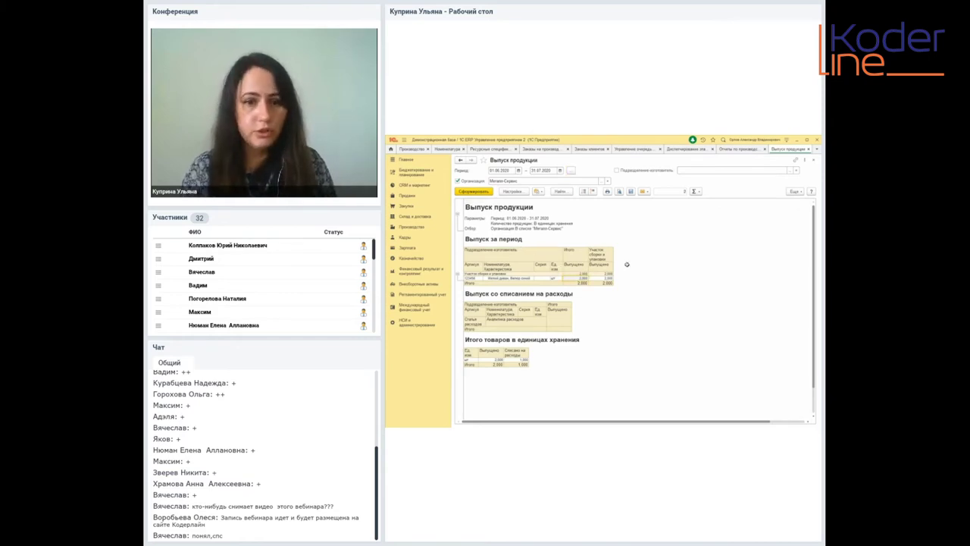
Step: Generate the report Анализ себестоимости выпущенной продукции по организации with the period ending 31.07.2020
left_click(746, 151)
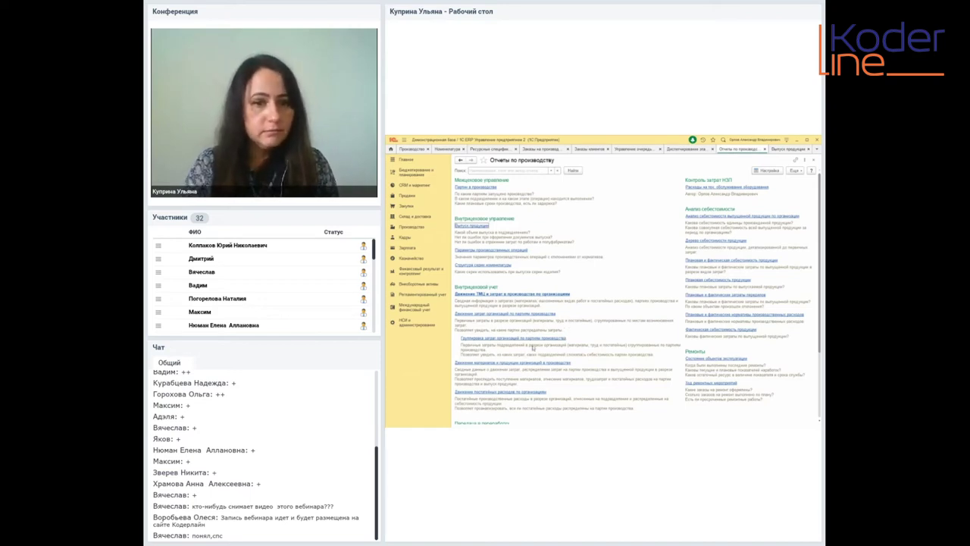
scroll(664, 331, "down", 3)
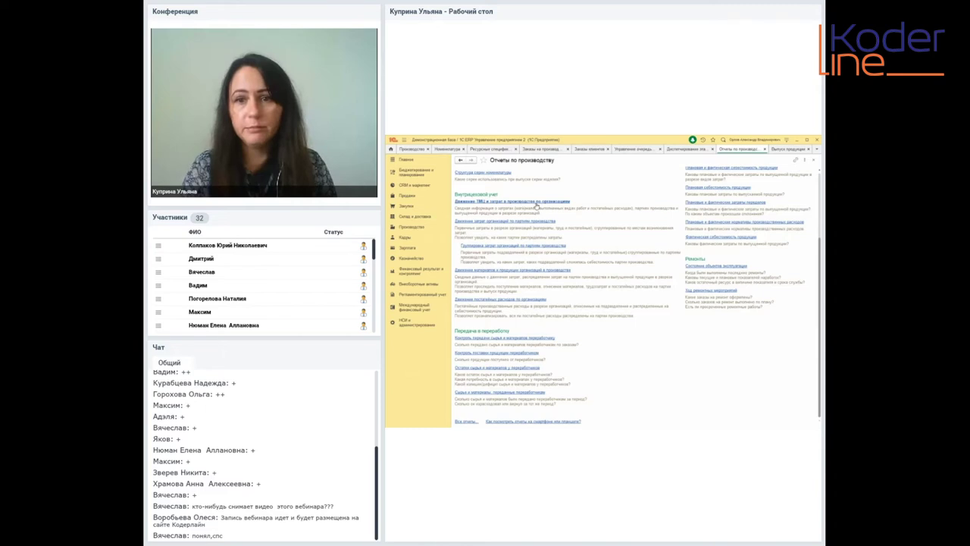
scroll(615, 288, "up", 3)
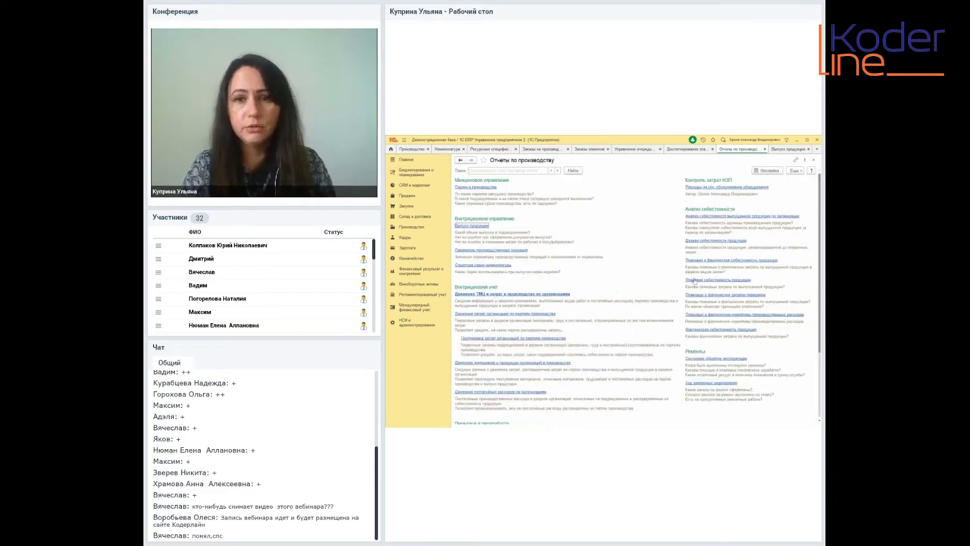
left_click(747, 216)
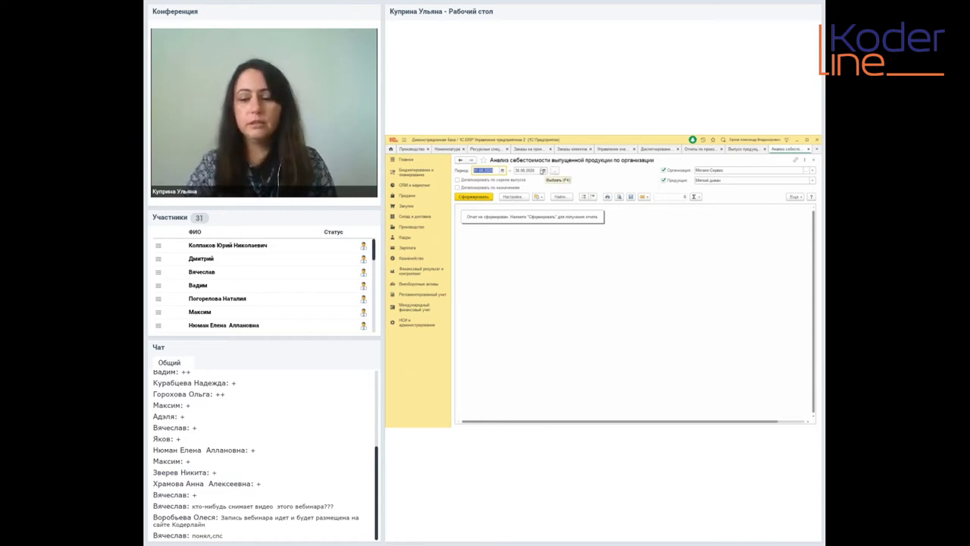
key("Tab")
type("31.07.2020")
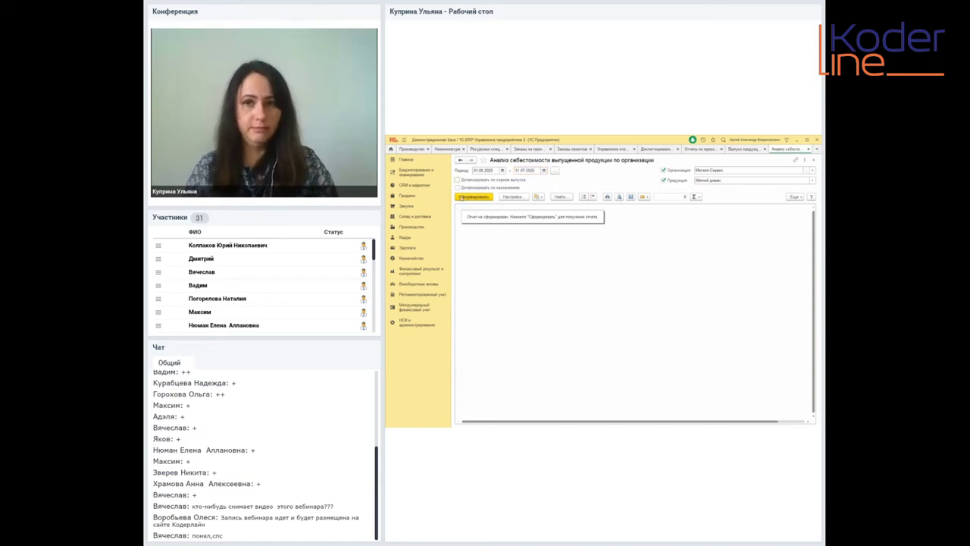
left_click(470, 195)
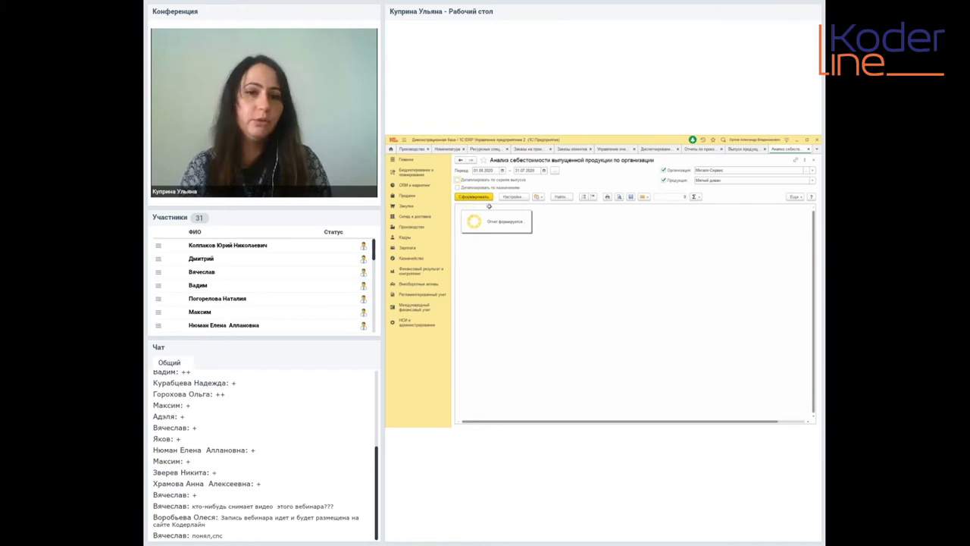
left_click(503, 244)
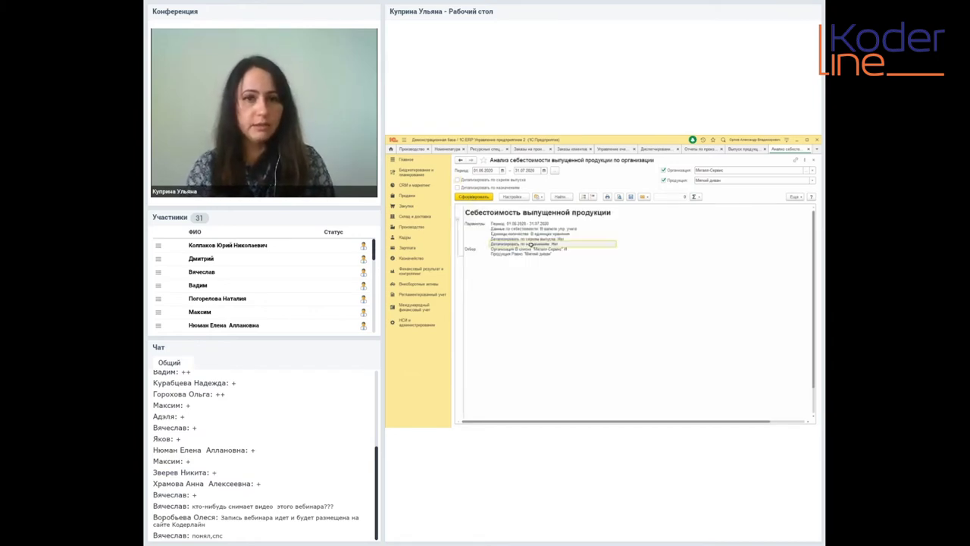
left_click(553, 255)
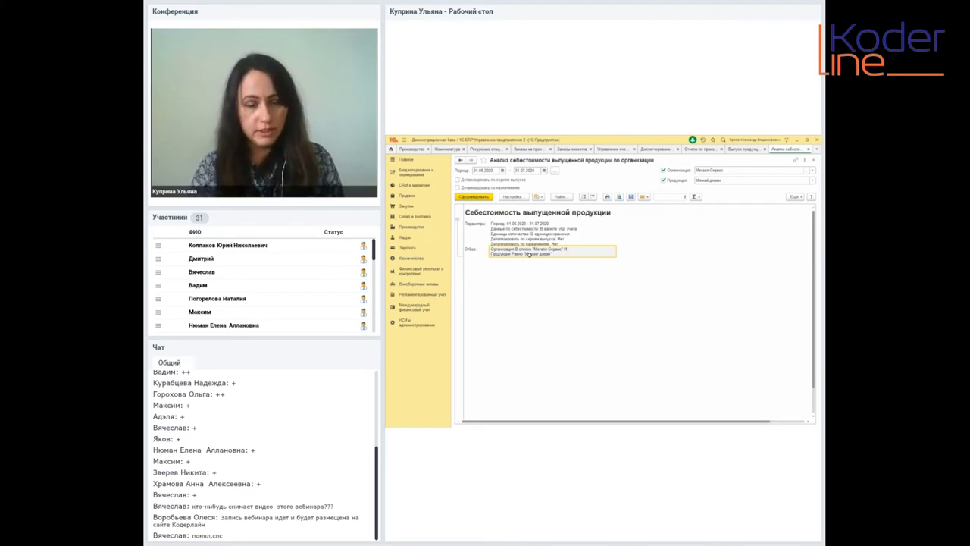
Step: Examine the month-end closing operations for Апрель 2020 alongside the Word notes, and close the operations list
left_click(418, 270)
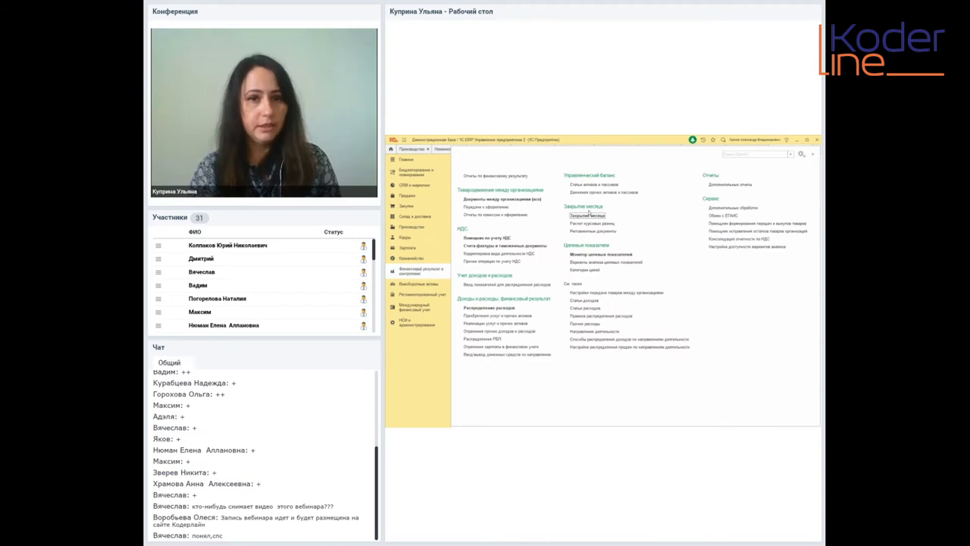
left_click(588, 216)
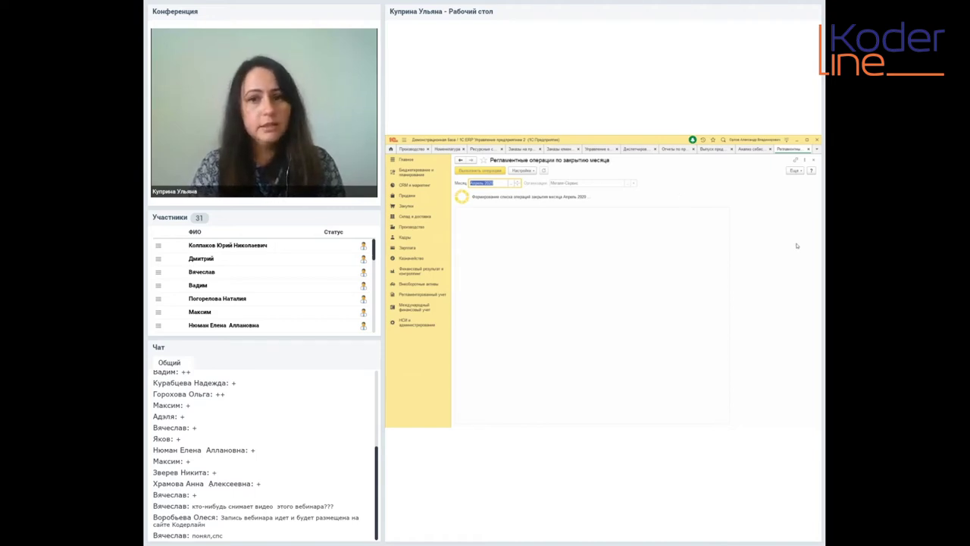
key("alt+Tab")
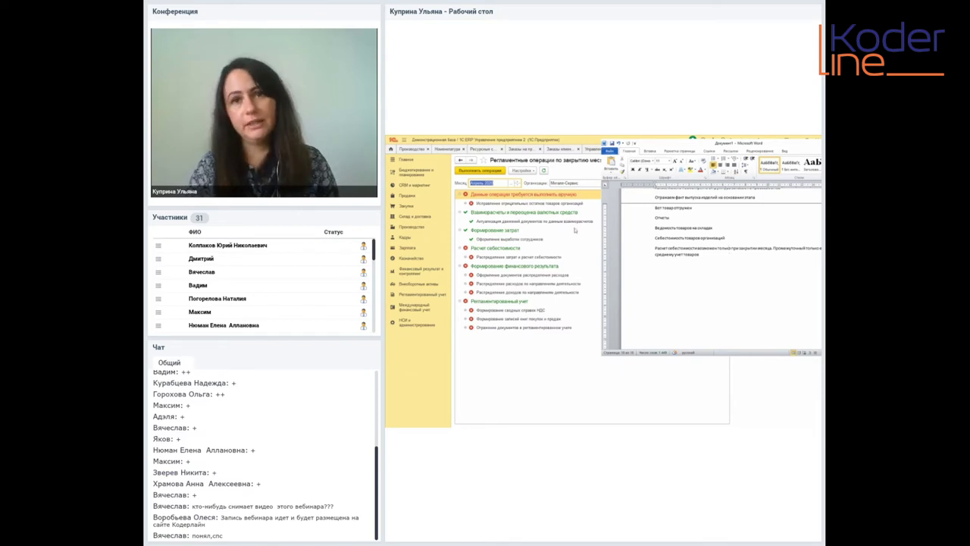
left_click(575, 230)
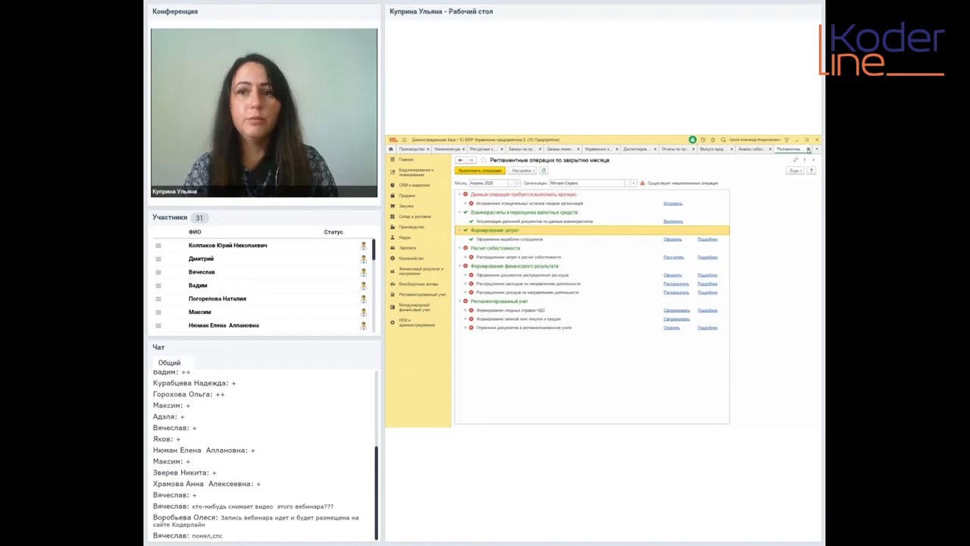
left_click(808, 148)
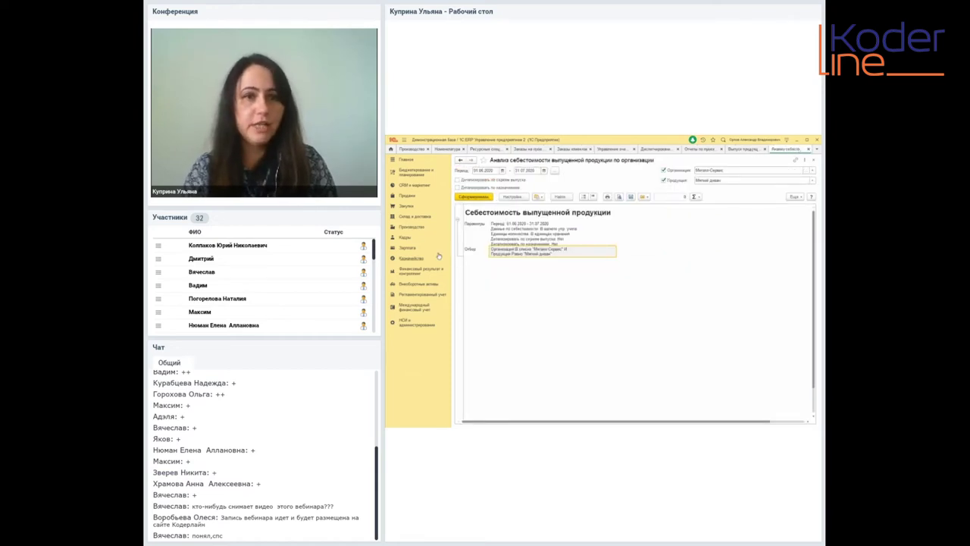
Step: Generate the sales report Валовая прибыль предприятия - копия filtered by the organization Металл-Сервис
left_click(407, 195)
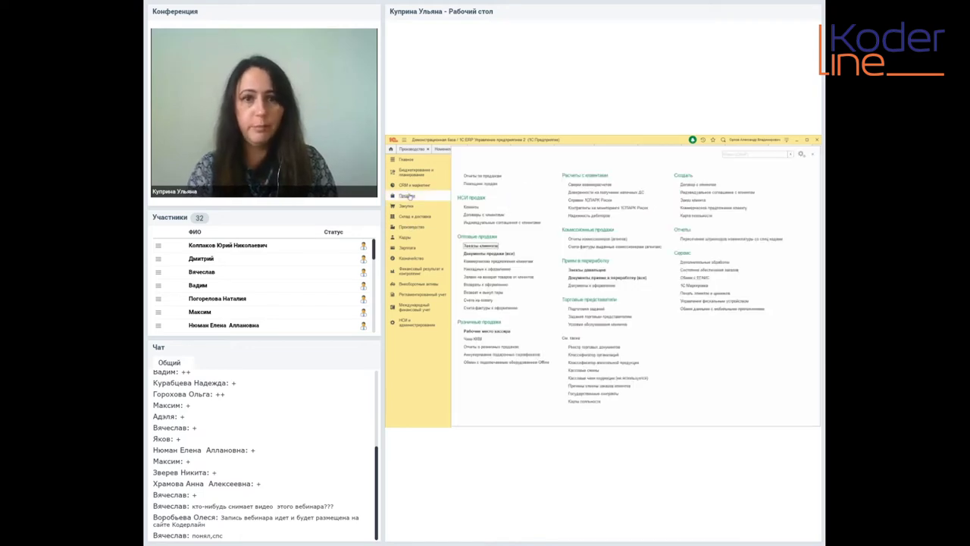
left_click(497, 175)
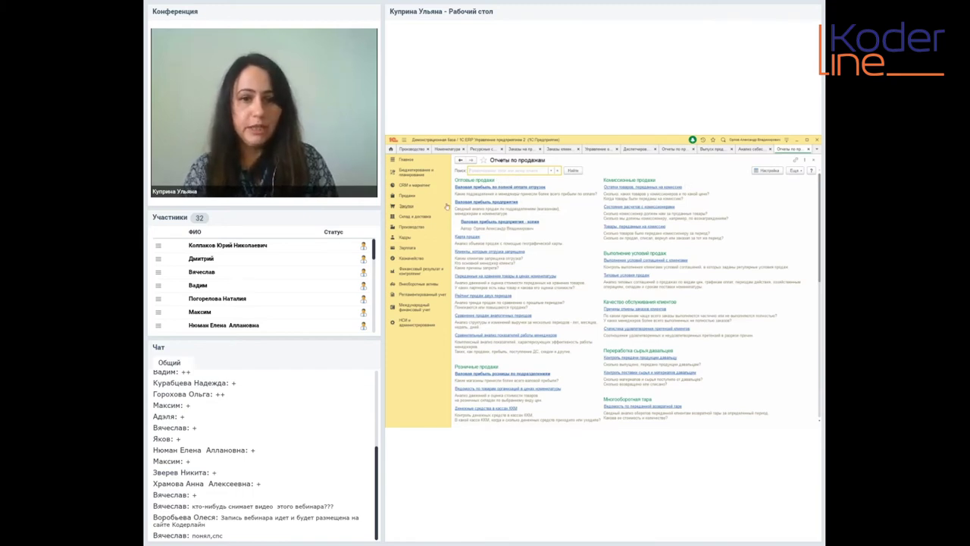
left_click(497, 222)
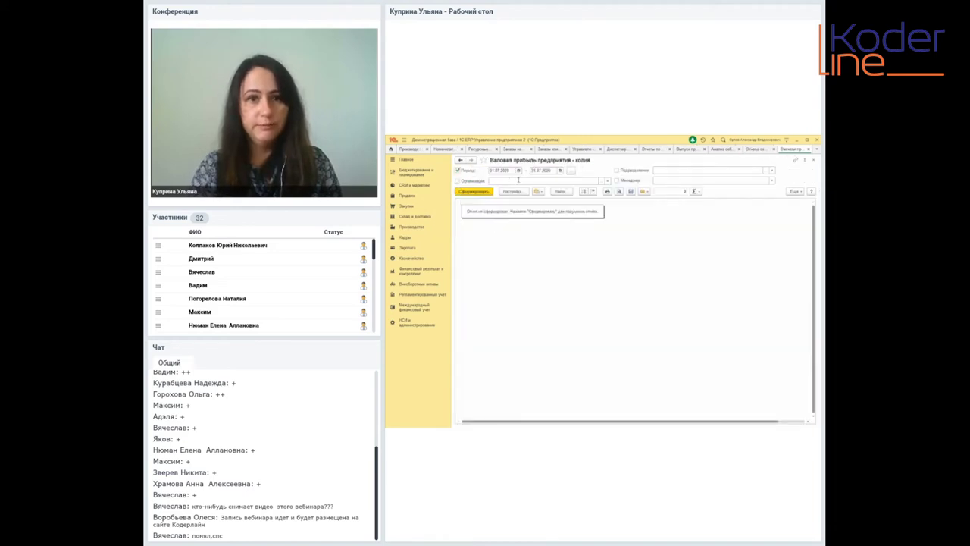
left_click(536, 180)
left_click(607, 180)
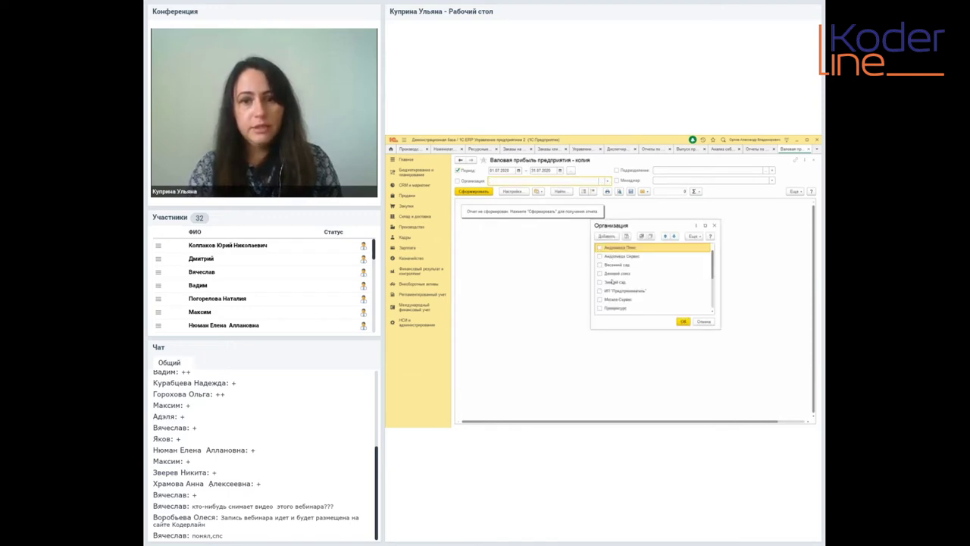
scroll(613, 281, "down", 2)
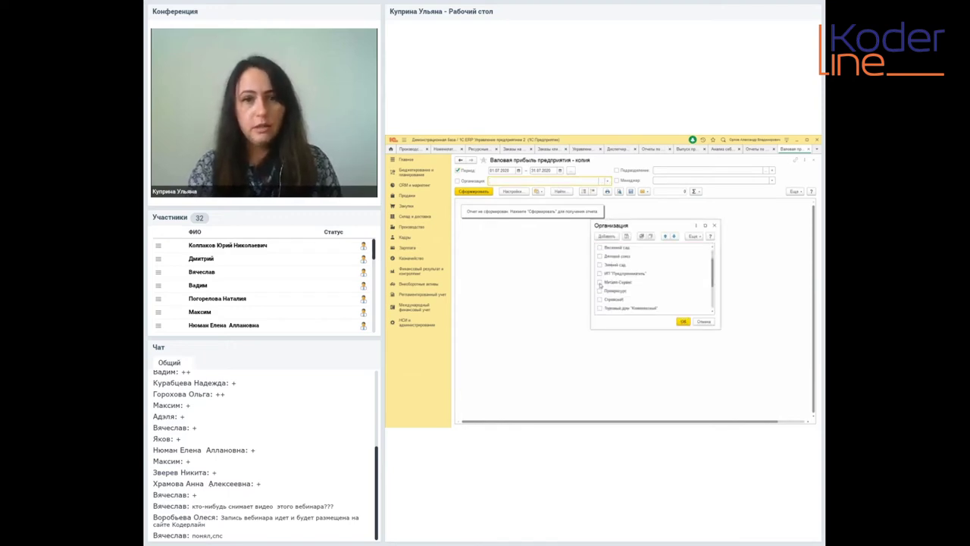
left_click(600, 282)
left_click(683, 321)
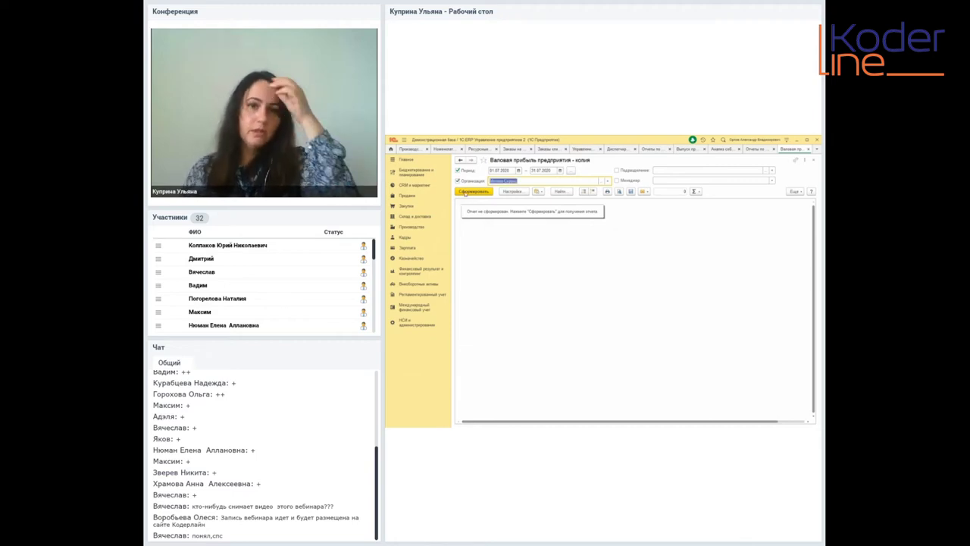
left_click(473, 192)
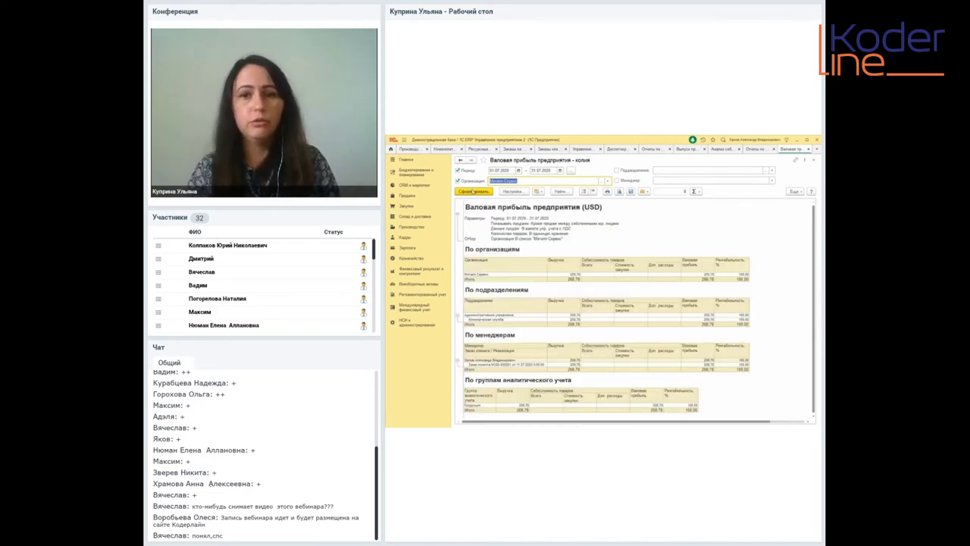
Step: Examine the gross profit tables by organization, department, manager and analytical group, and check the web conference window
left_click(668, 285)
scroll(668, 286, "down", 1)
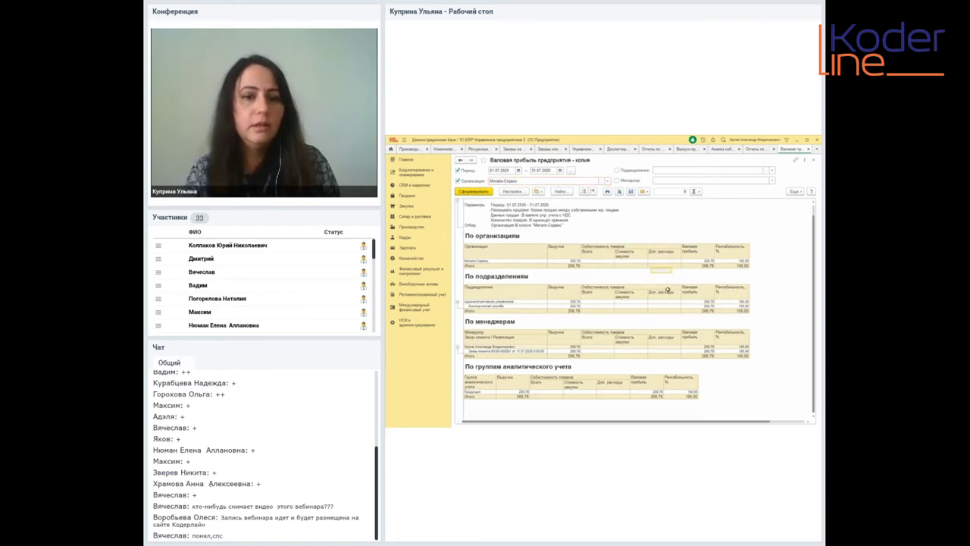
left_click(665, 348)
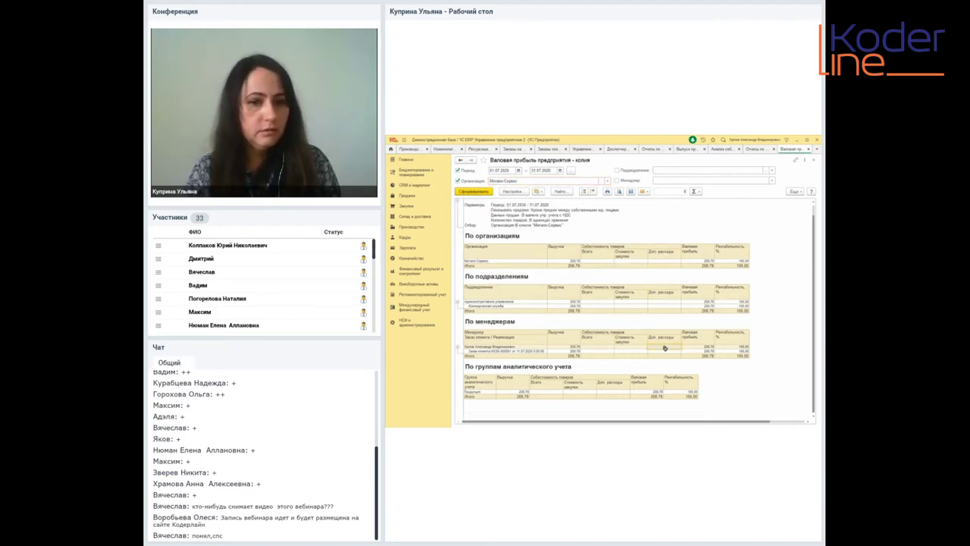
key("alt+Tab")
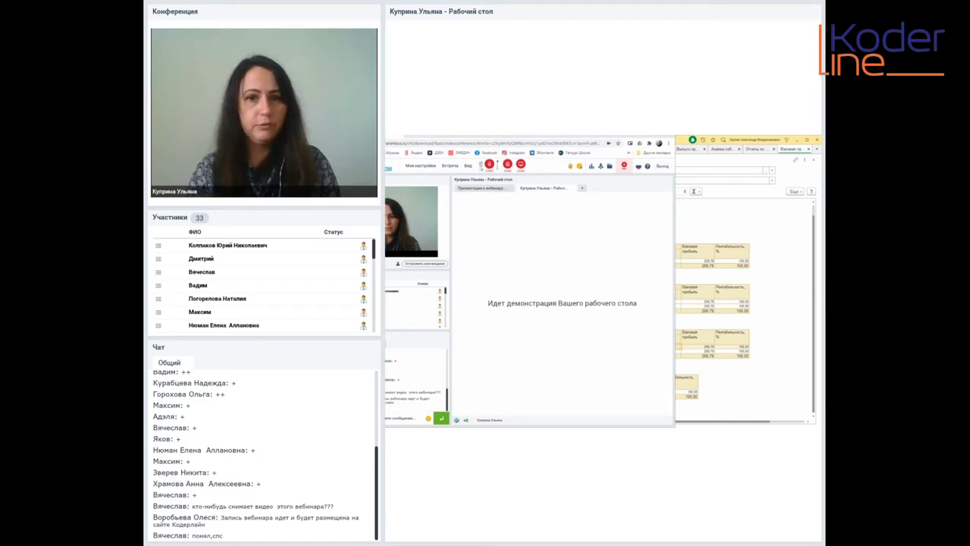
left_click(812, 425)
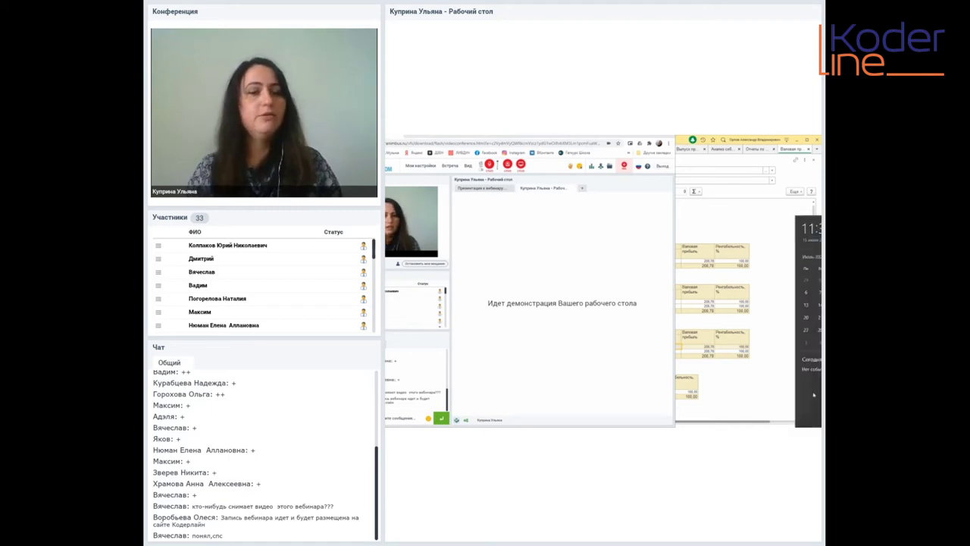
left_click(715, 238)
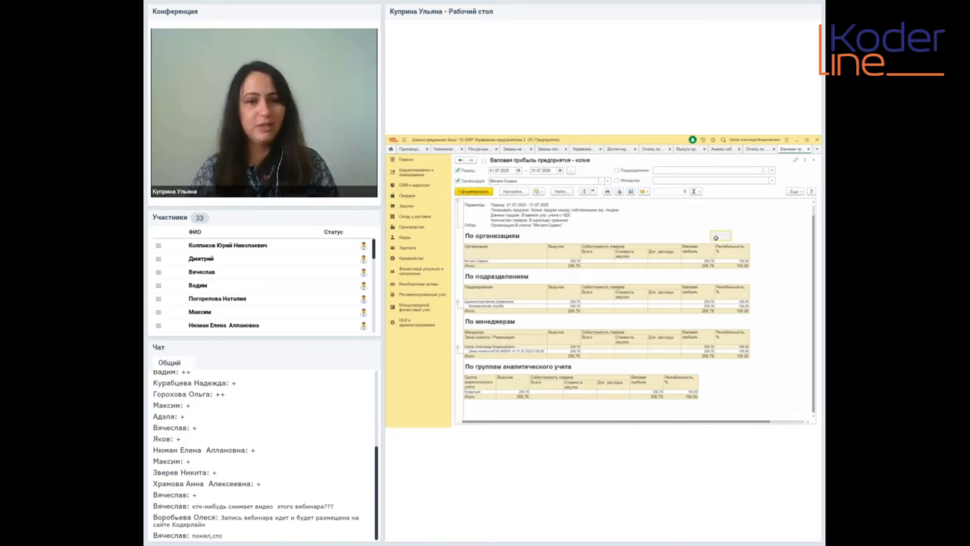
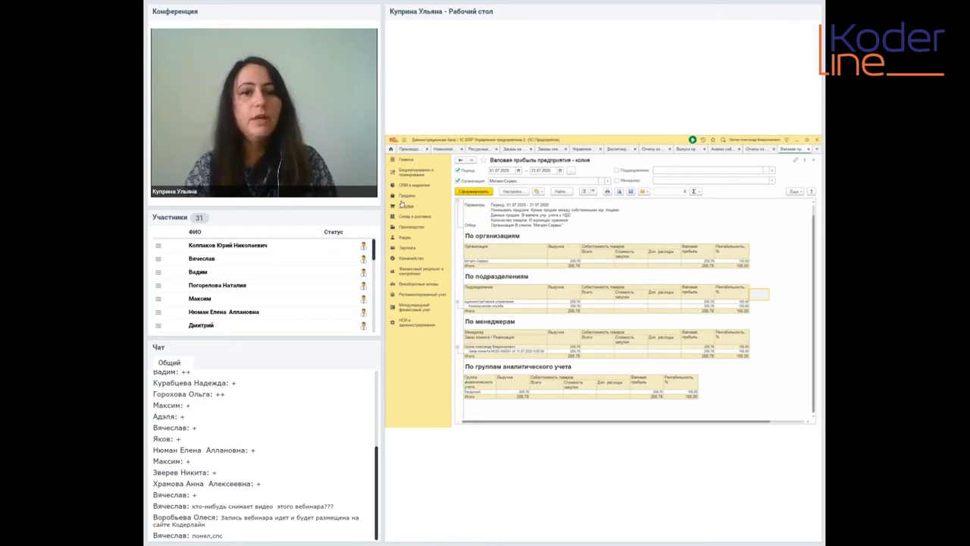
Step: Open the item card Окраска металлических конструкций from the item type Работы выполняемые in the Номенклатура list
left_click(404, 197)
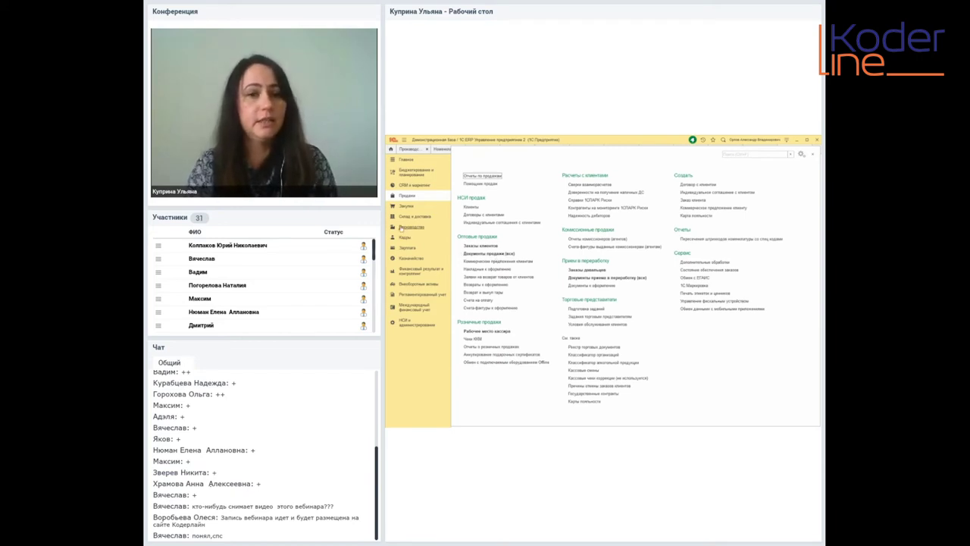
left_click(439, 226)
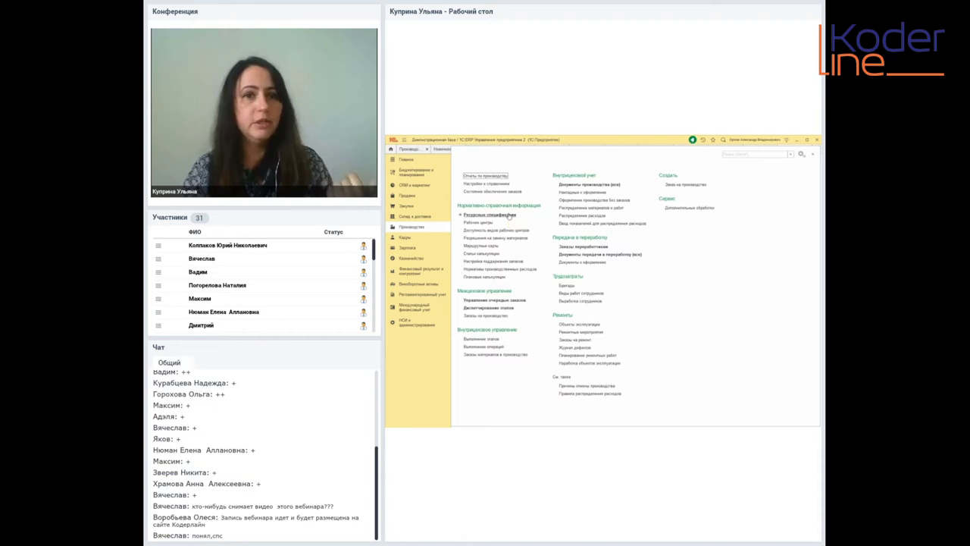
left_click(404, 160)
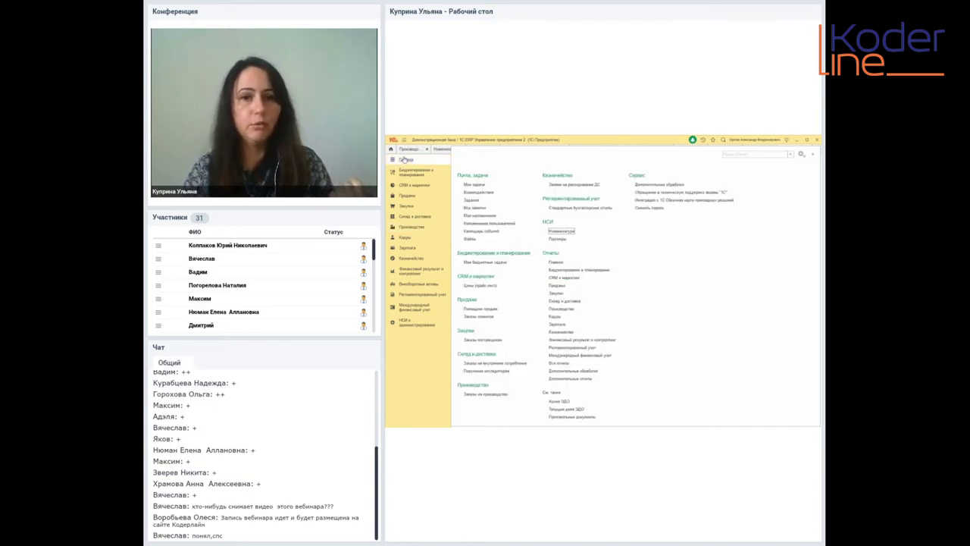
left_click(567, 233)
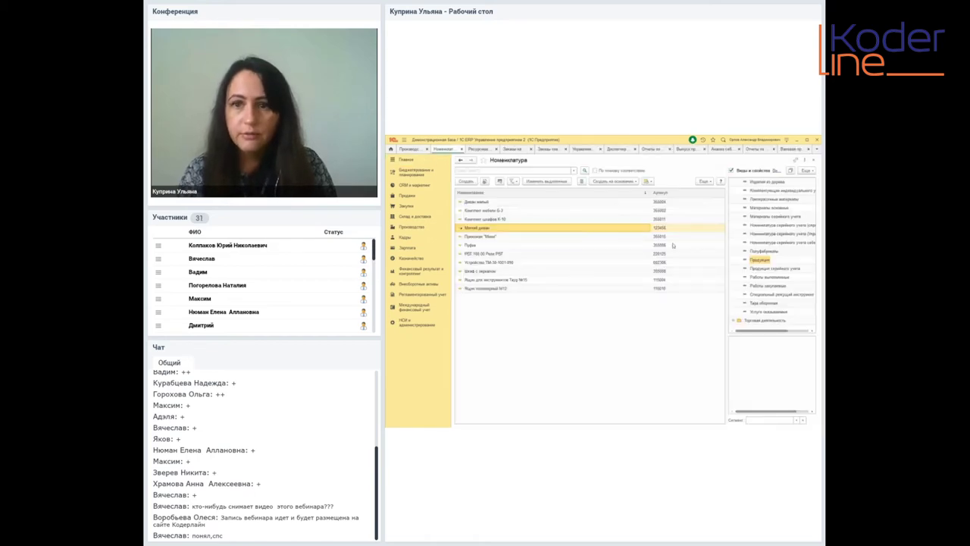
scroll(788, 298, "up", 1)
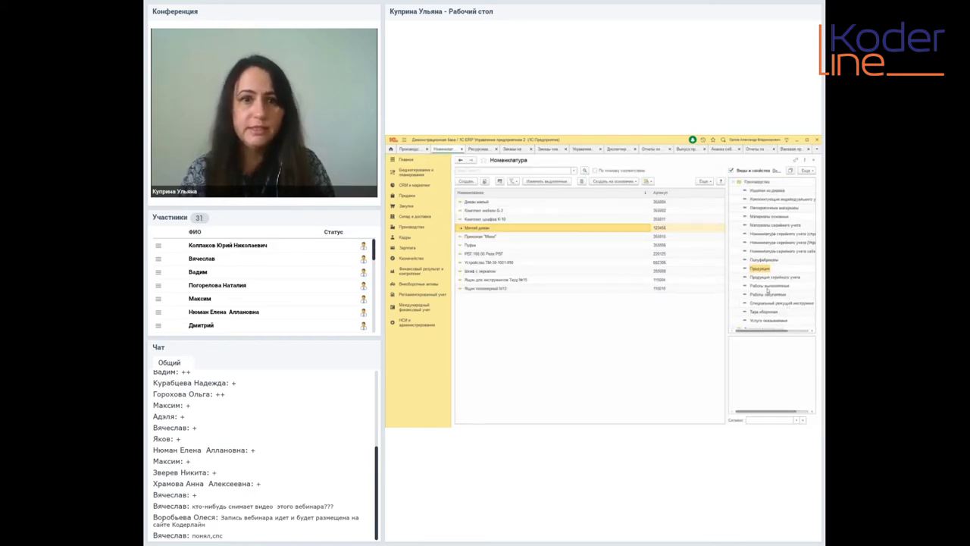
left_click(767, 287)
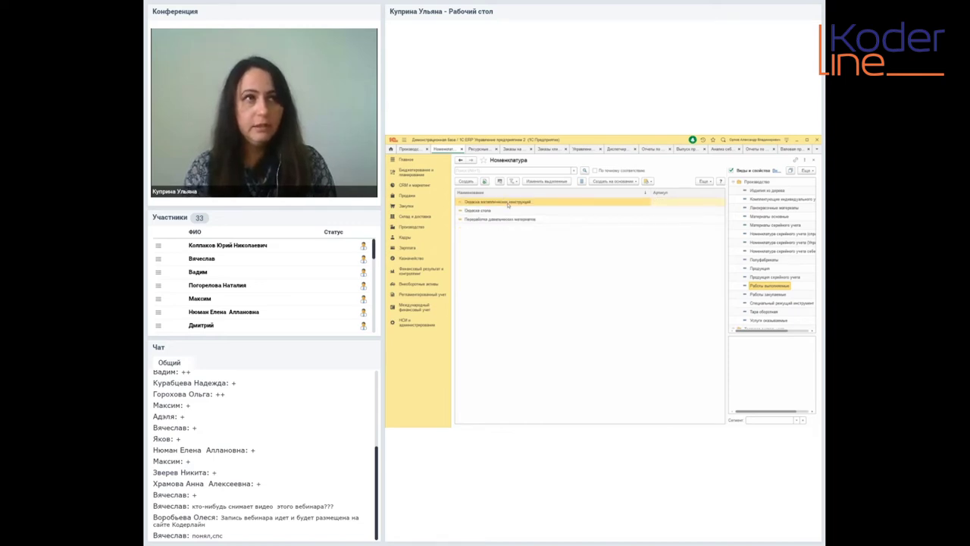
double_click(509, 204)
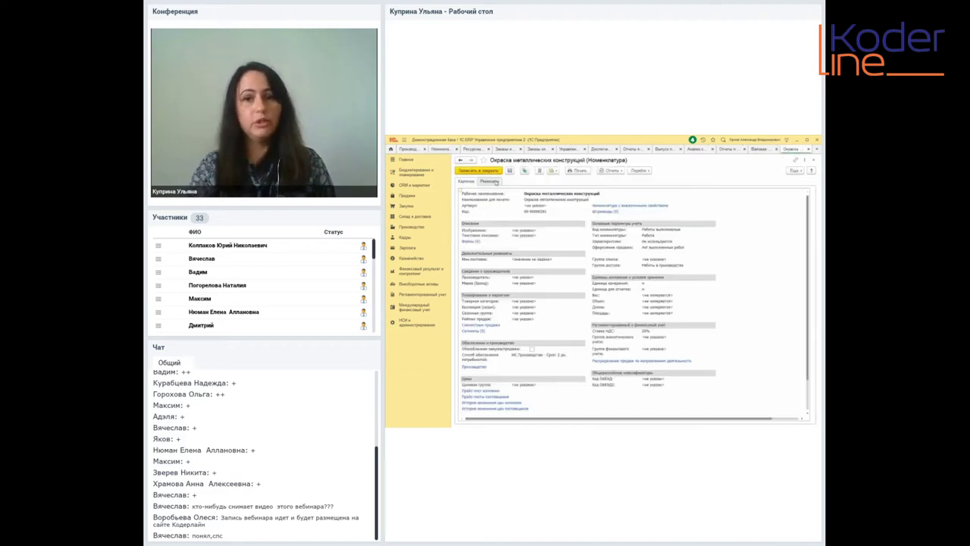
left_click(656, 236)
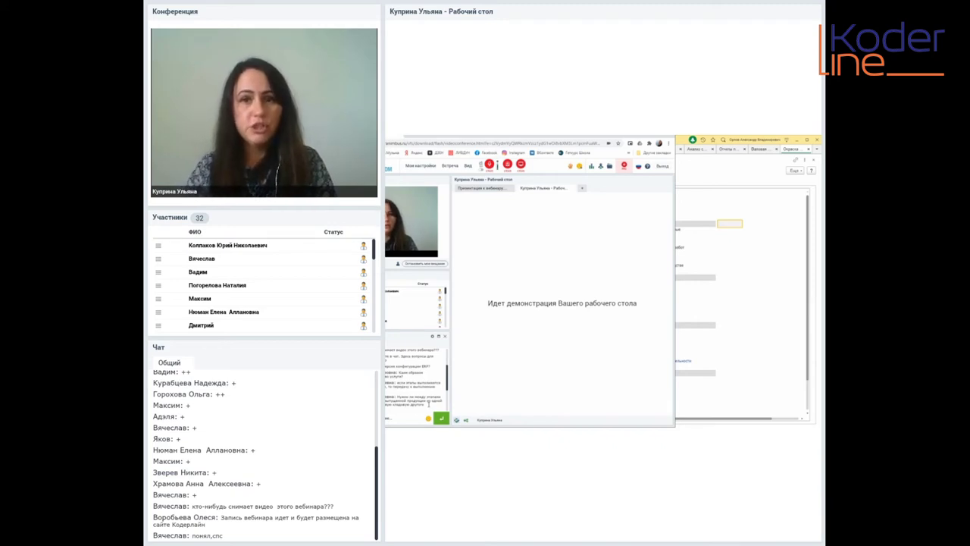
left_click(731, 253)
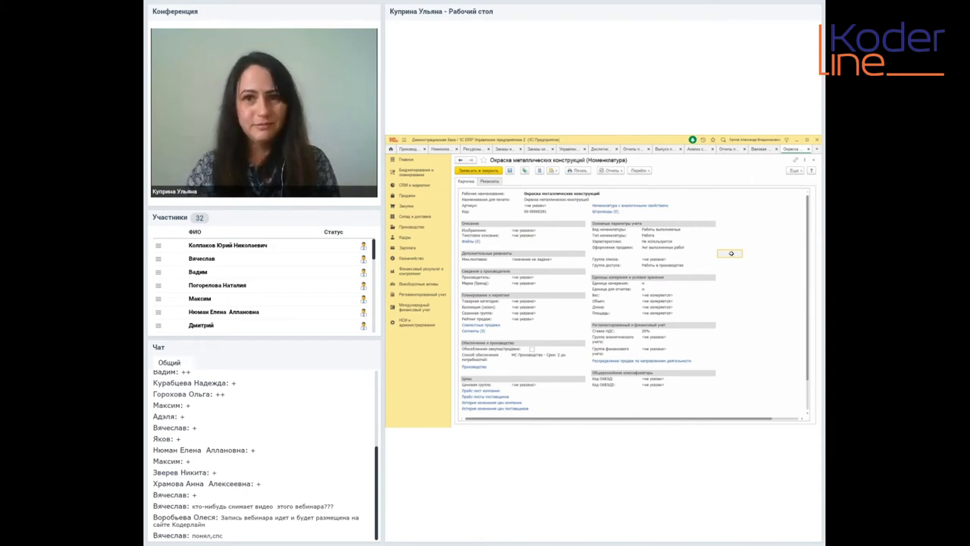
left_click(691, 150)
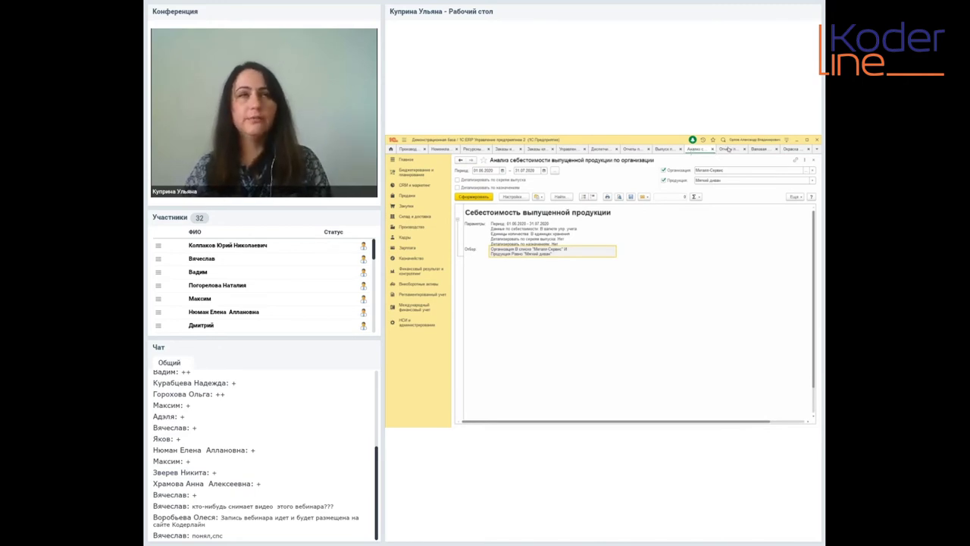
left_click(728, 150)
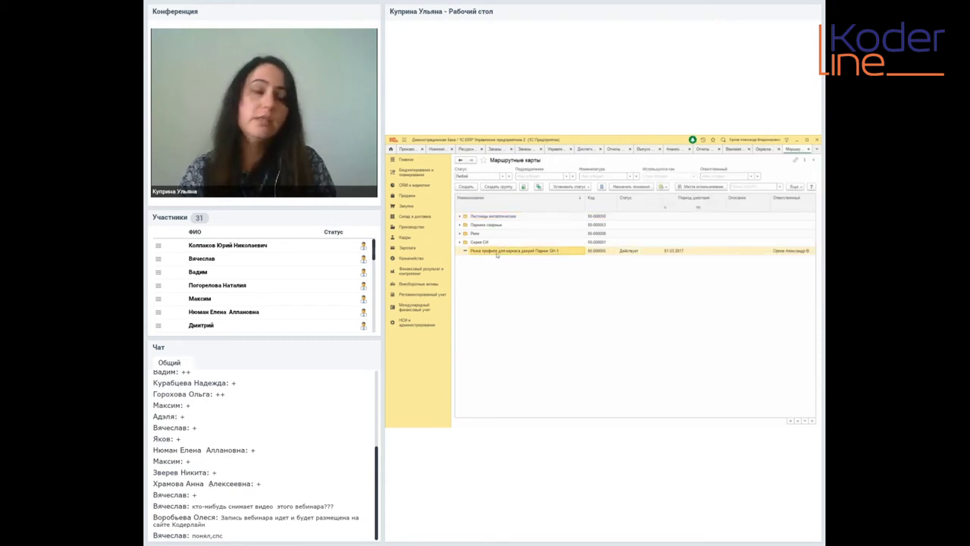
Step: Consult the Word notes on route cards and open the route card Резка профиля для каркаса дверей Парник GH-1
left_click(484, 241)
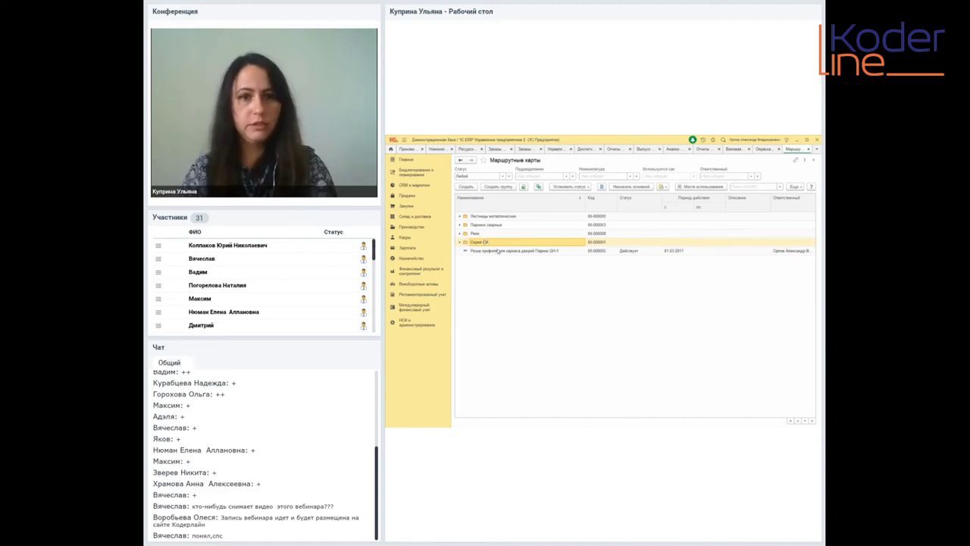
left_click(497, 251)
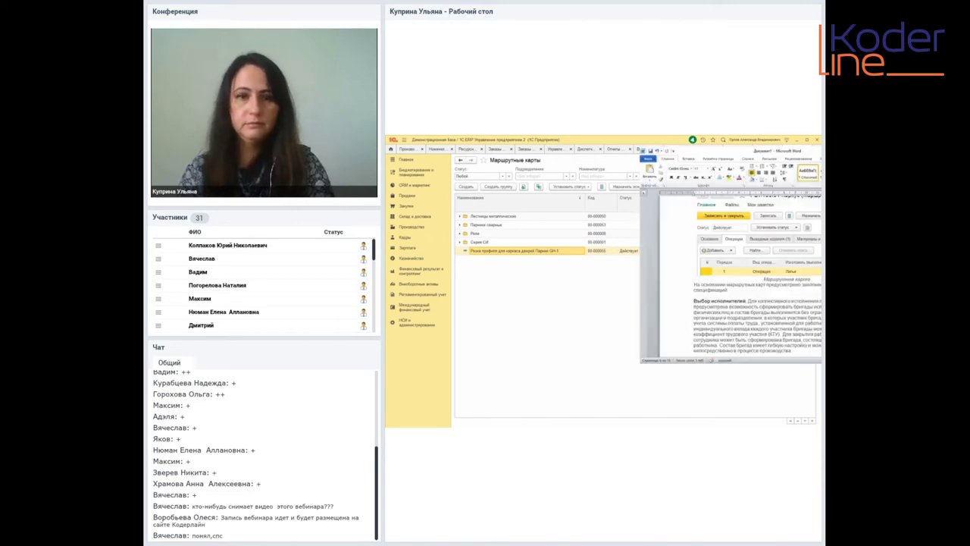
key("alt+Tab")
scroll(758, 275, "down", 2)
scroll(758, 276, "down", 2)
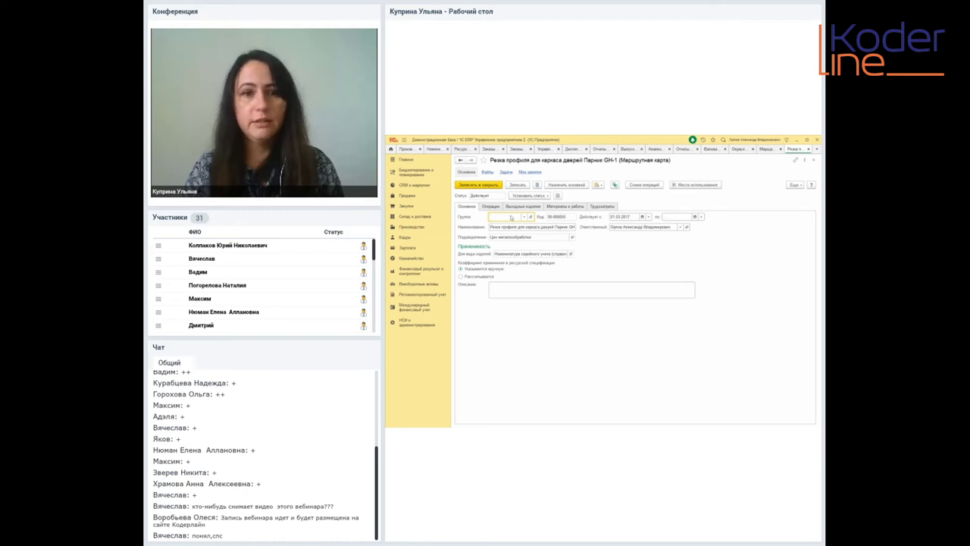
Step: Examine the route card's operations, output products, labour costs and main details, and close the card
left_click(491, 207)
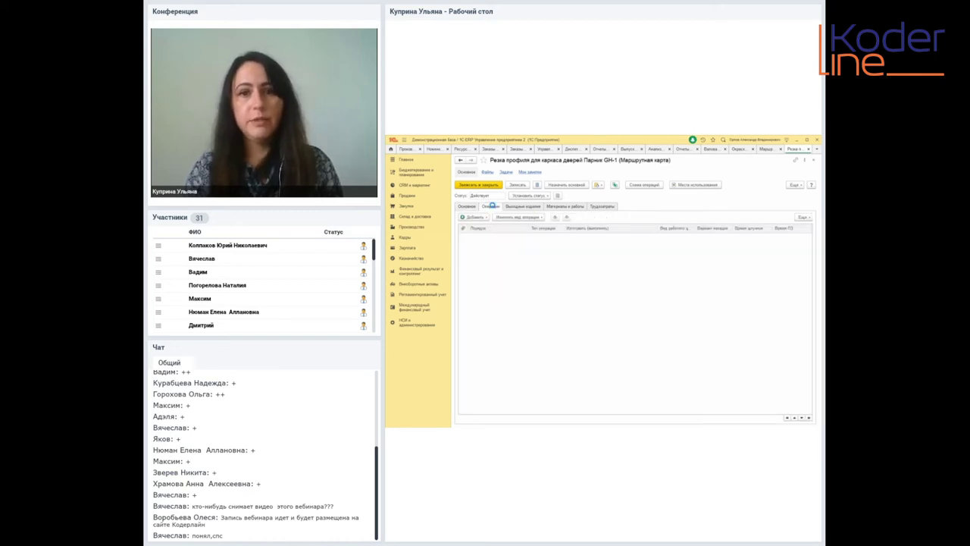
left_click(542, 238)
left_click(578, 238)
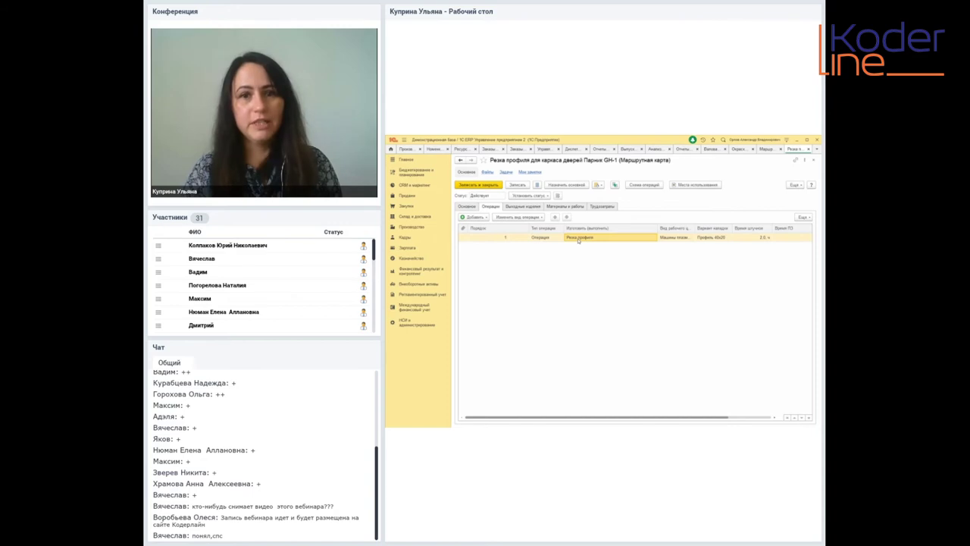
left_click(528, 207)
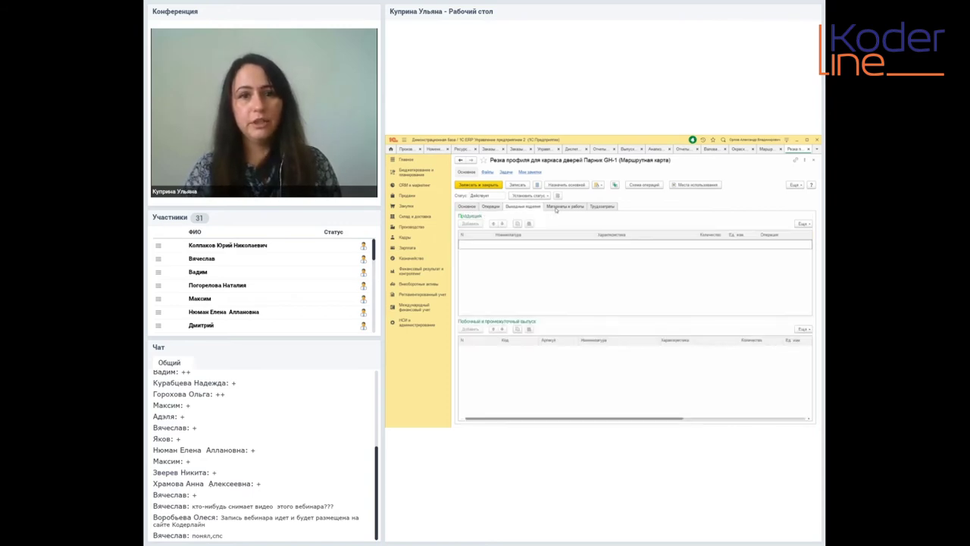
left_click(601, 208)
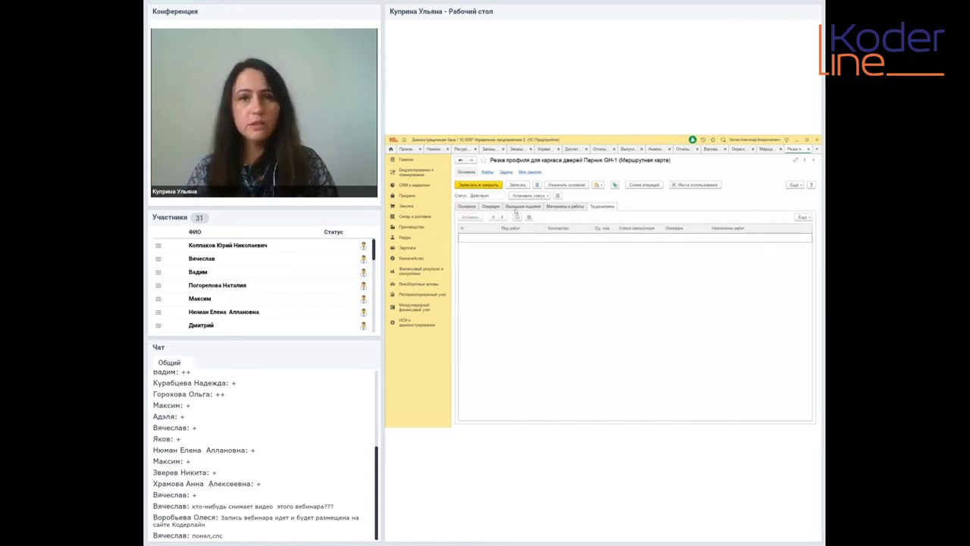
left_click(466, 207)
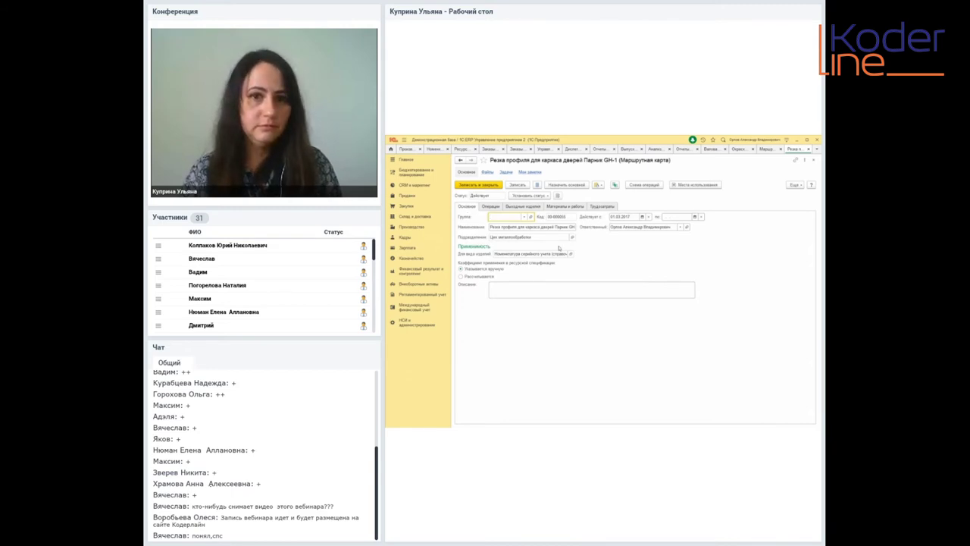
left_click(814, 162)
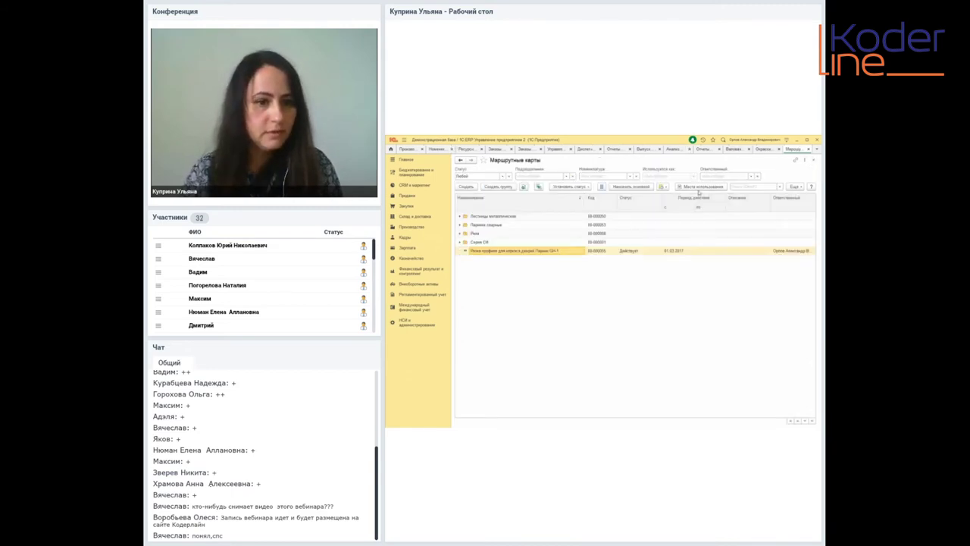
Step: Close the production order dated 15.07.2020 and return to the list of production orders
key("alt+Tab")
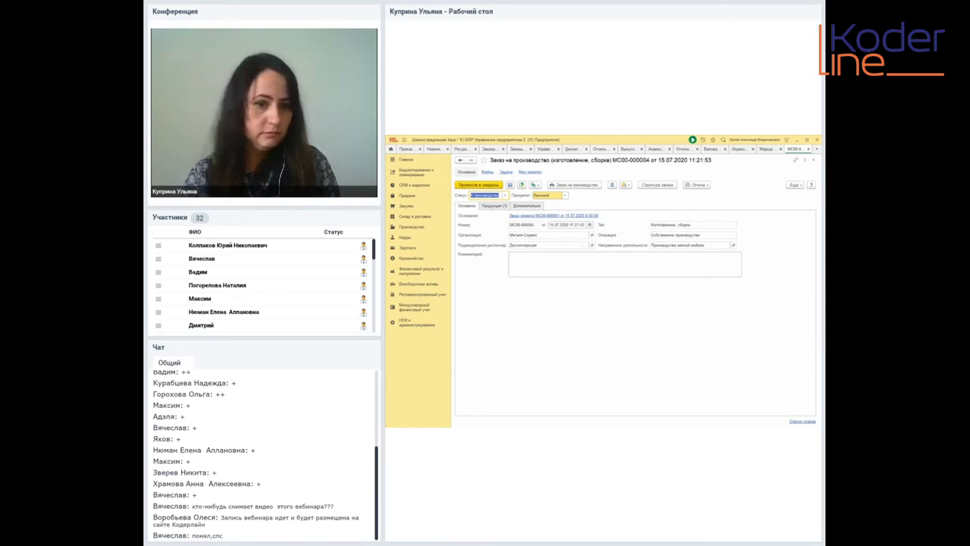
left_click(809, 150)
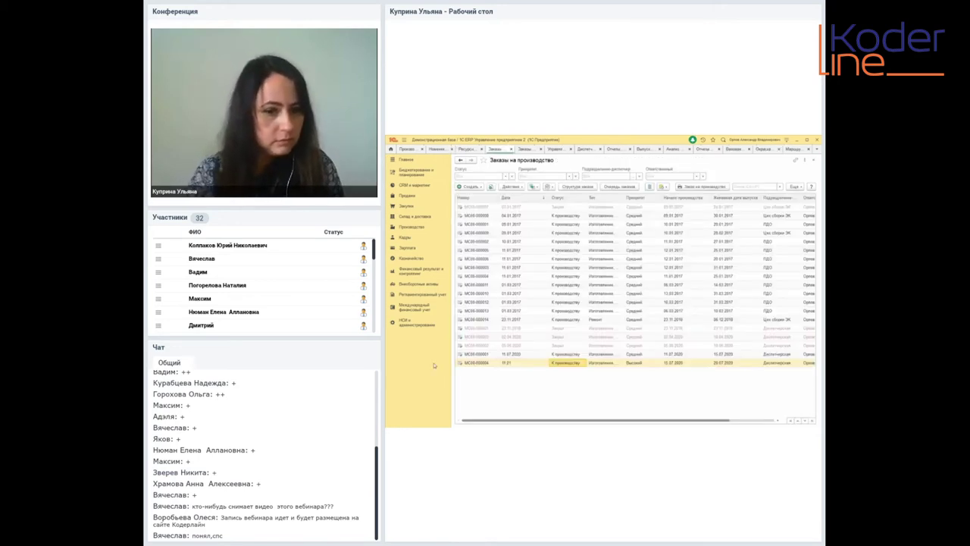
Step: Close the goods and services sale of 15.07.2020 and examine the Реализация услуг и прочих активов operations in the sales journal's operation selection
key("alt+Tab")
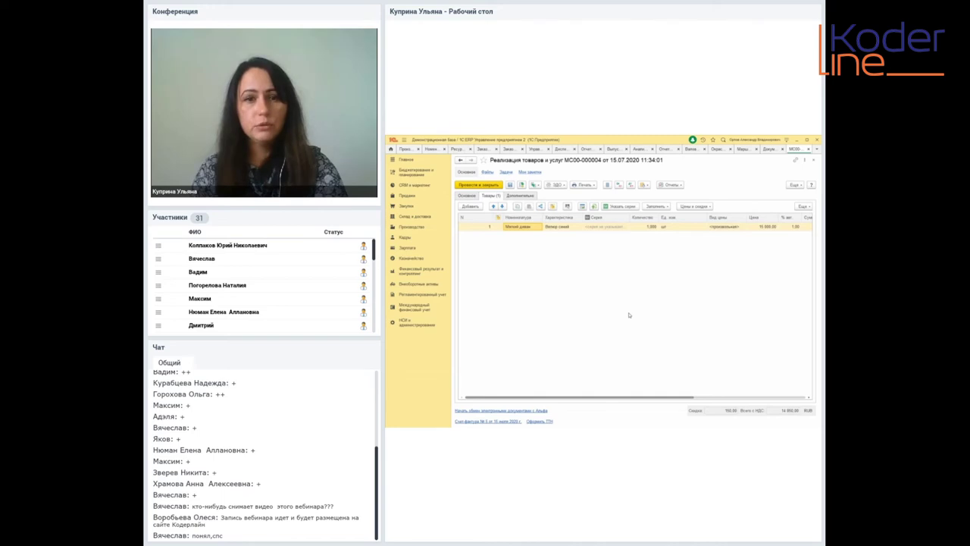
key("ctrl+Return")
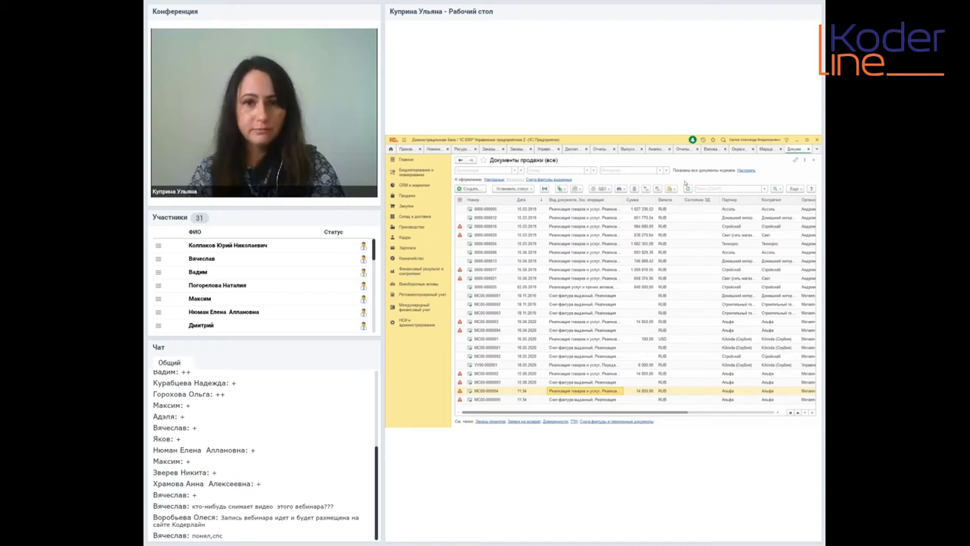
left_click(747, 170)
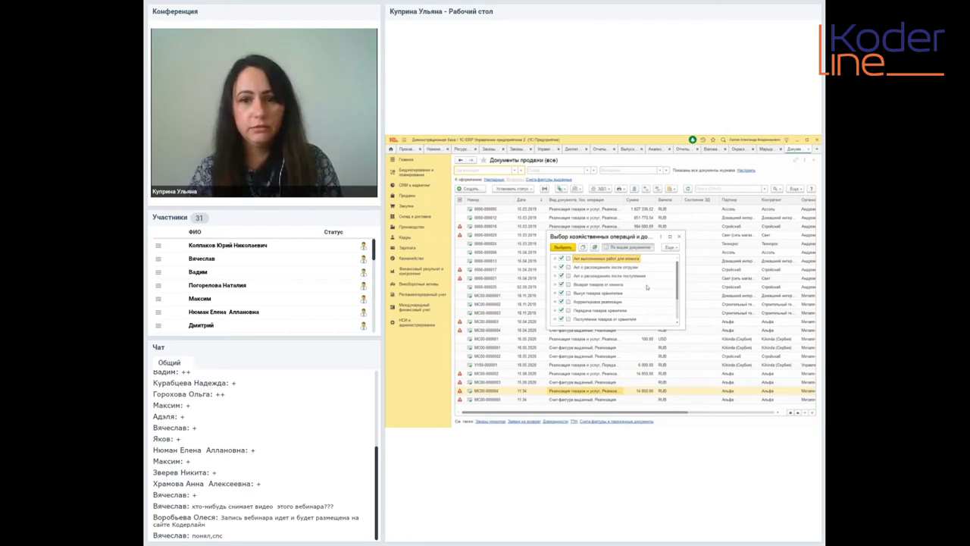
scroll(679, 282, "down", 2)
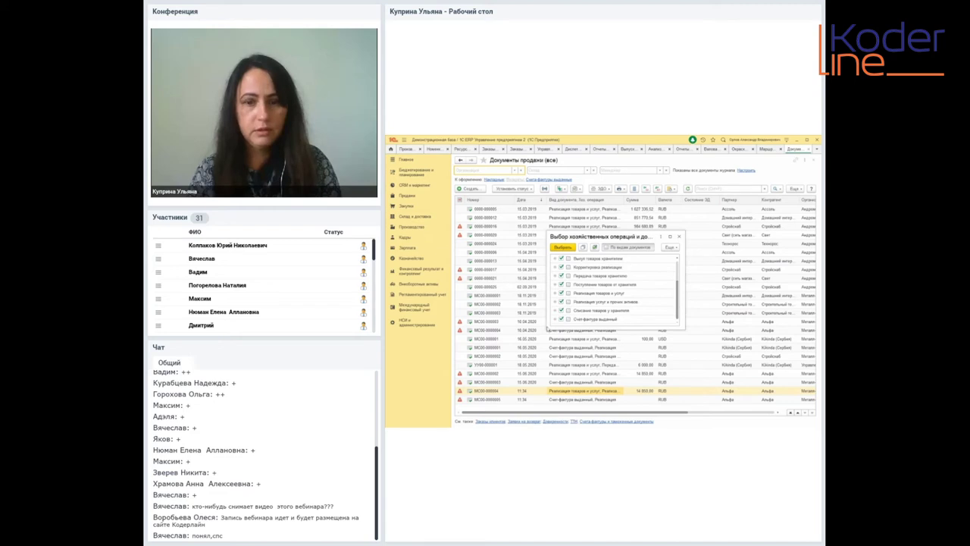
left_click(555, 303)
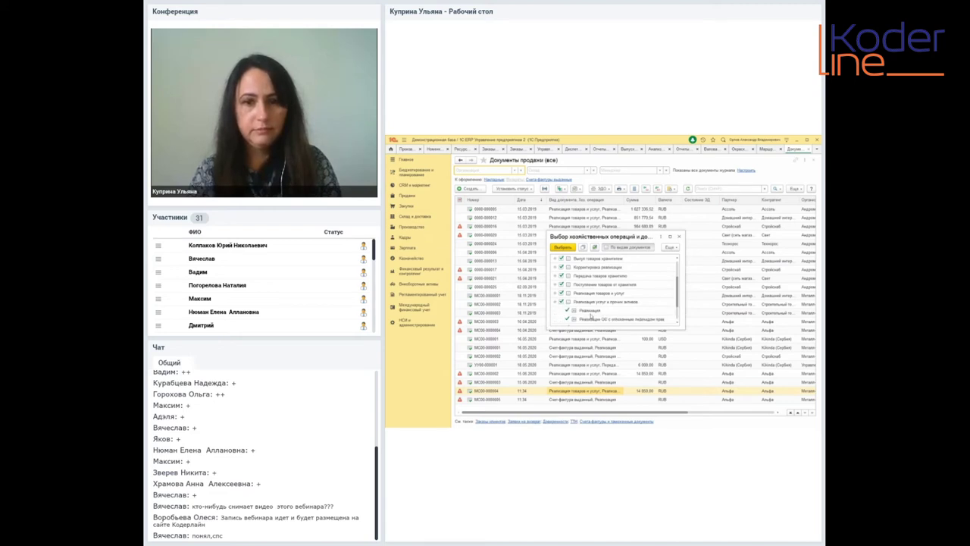
scroll(626, 313, "down", 1)
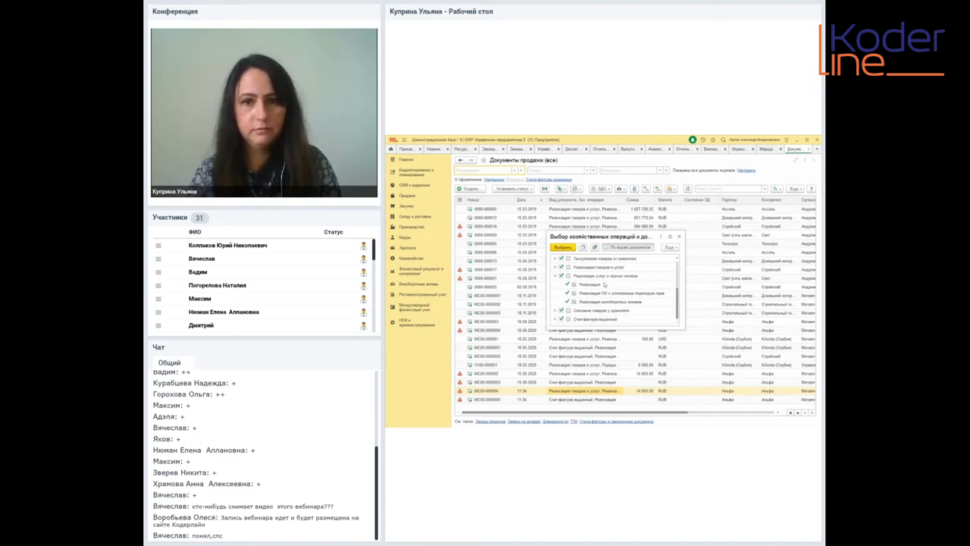
left_click(591, 284)
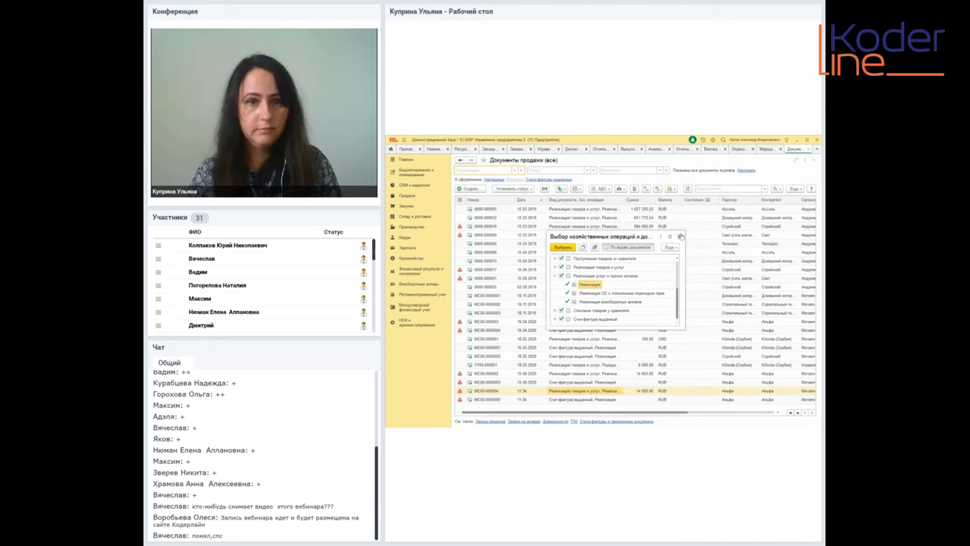
left_click(679, 236)
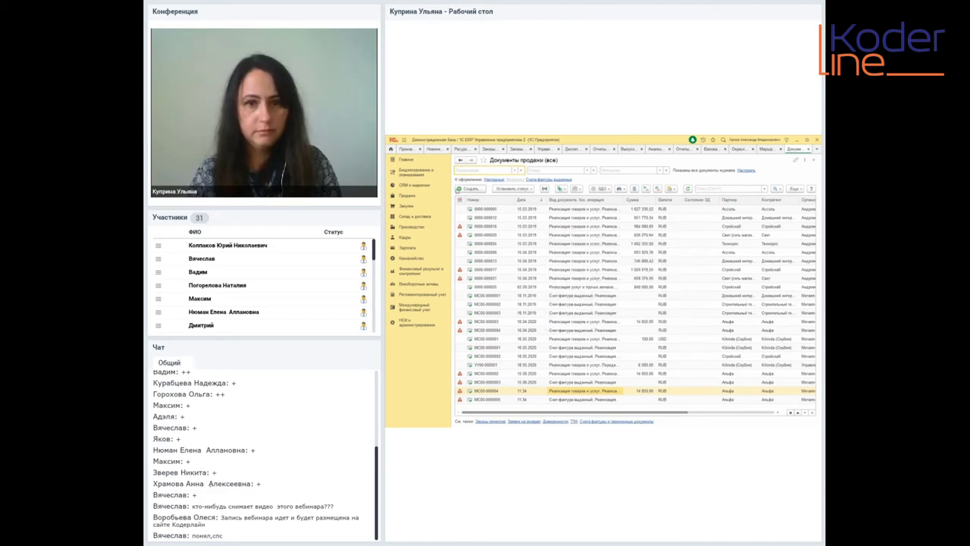
Step: Create a Реализация услуг и прочих активов document with the Реализация operation from the sales documents list
left_click(472, 195)
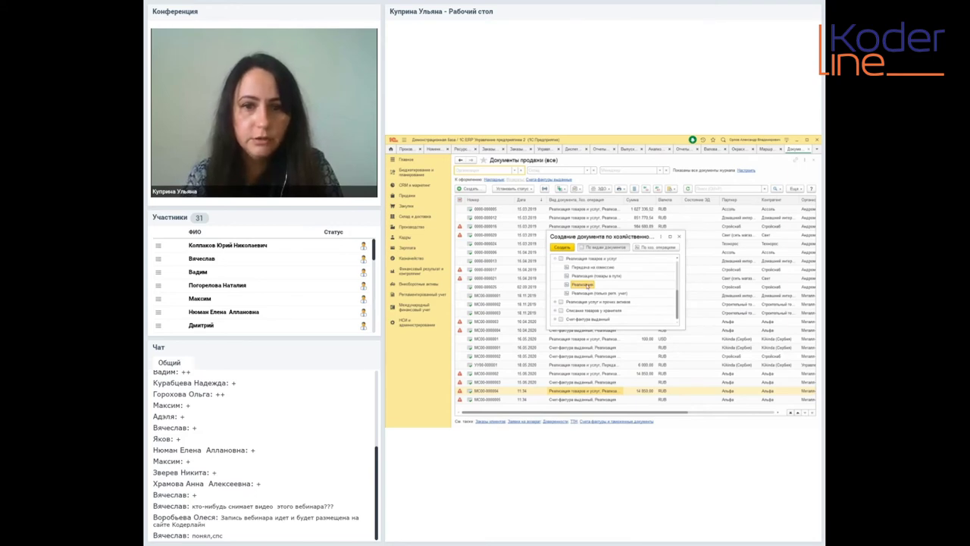
left_click(555, 302)
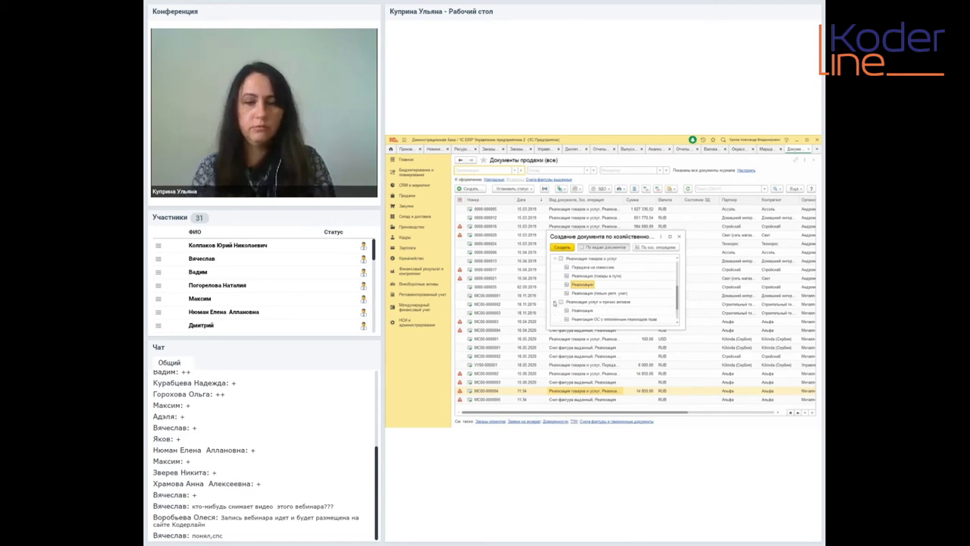
double_click(579, 311)
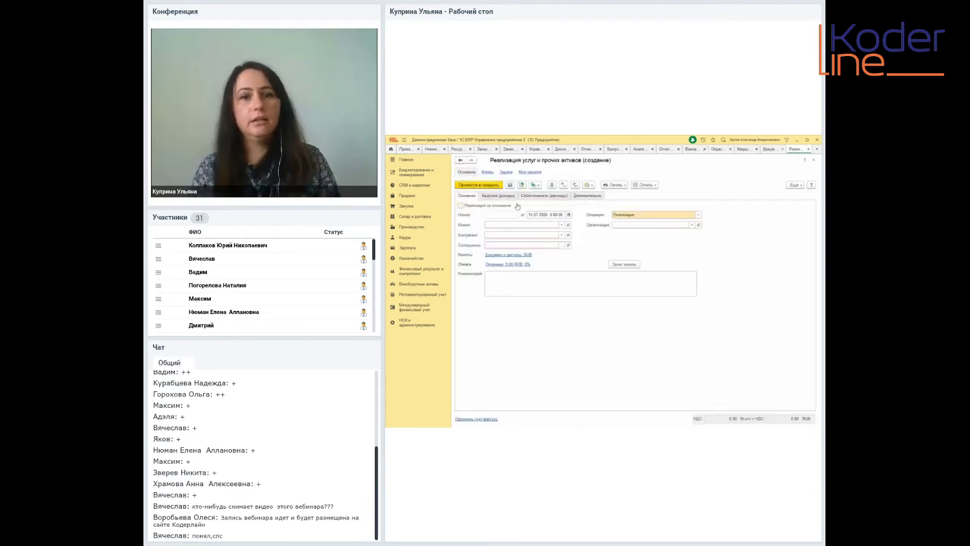
Step: Check the new document's main details and add a revenue line with the content Юридические
left_click(509, 196)
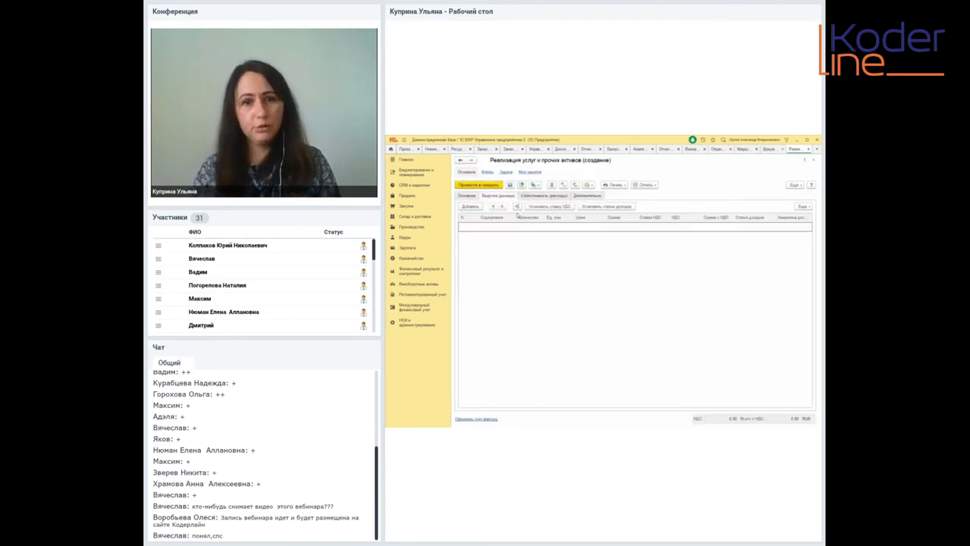
left_click(469, 197)
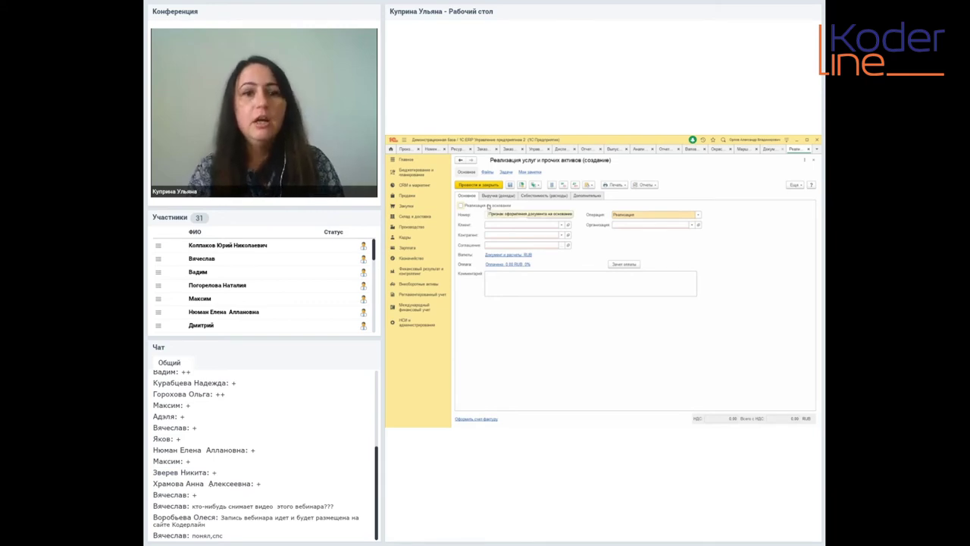
left_click(497, 195)
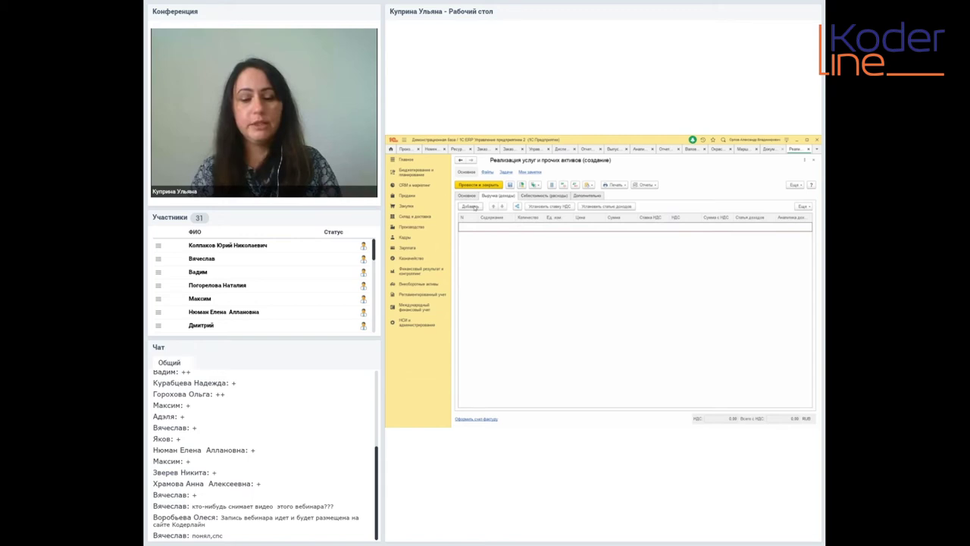
left_click(475, 208)
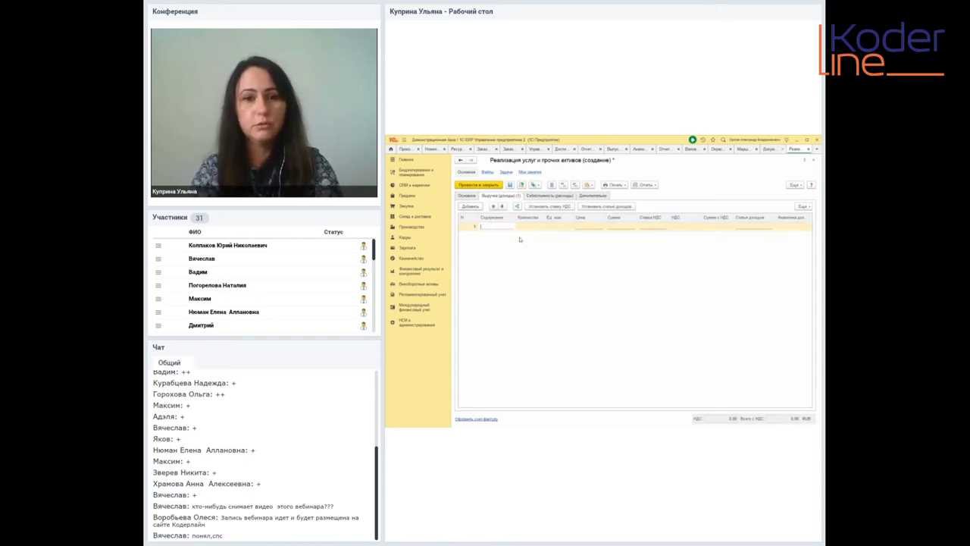
type("Юридические")
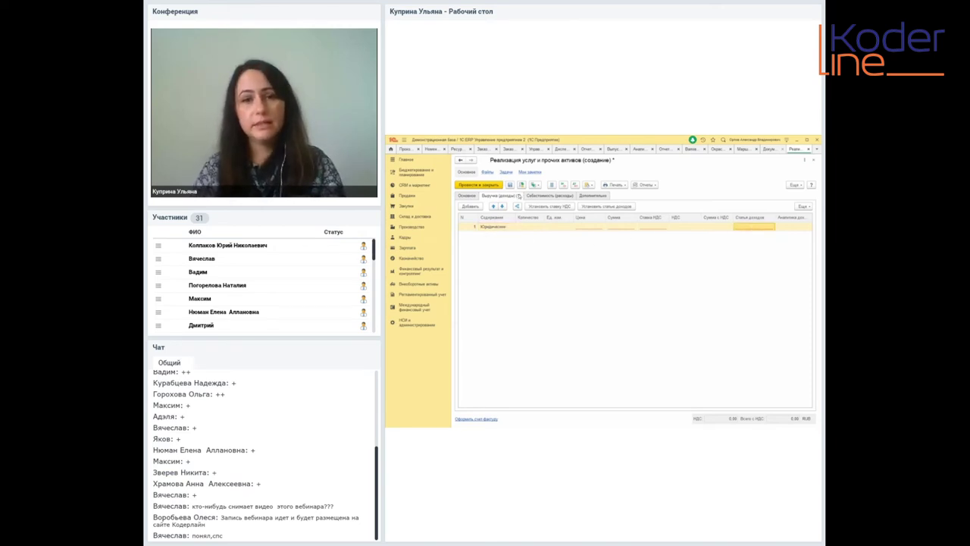
Step: Examine the document's cost section and the price and income item fields of the Юридические revenue line
left_click(540, 196)
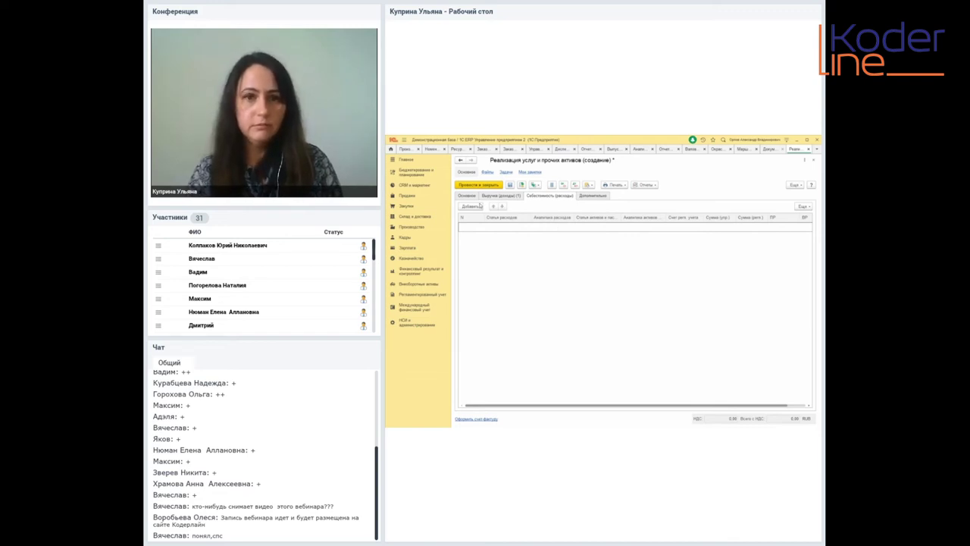
left_click(501, 197)
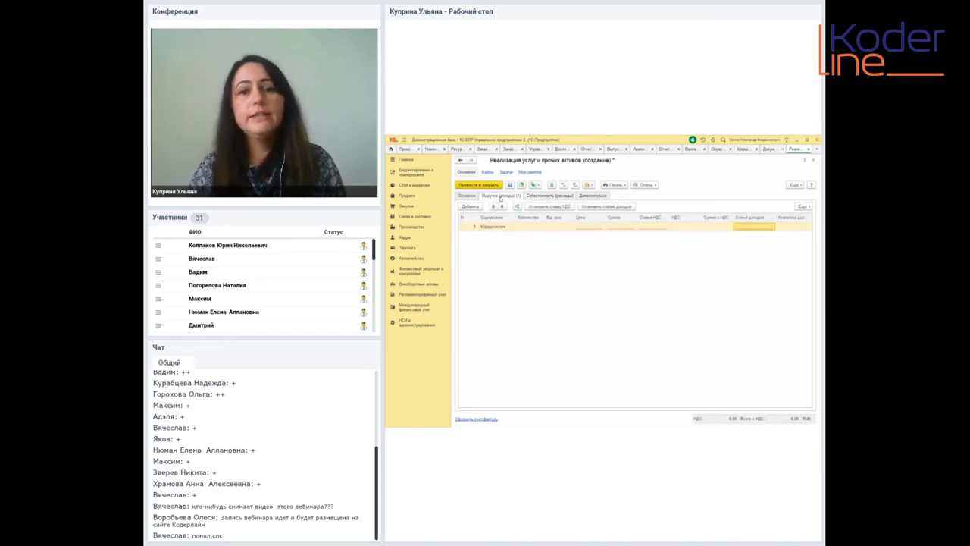
left_click(588, 230)
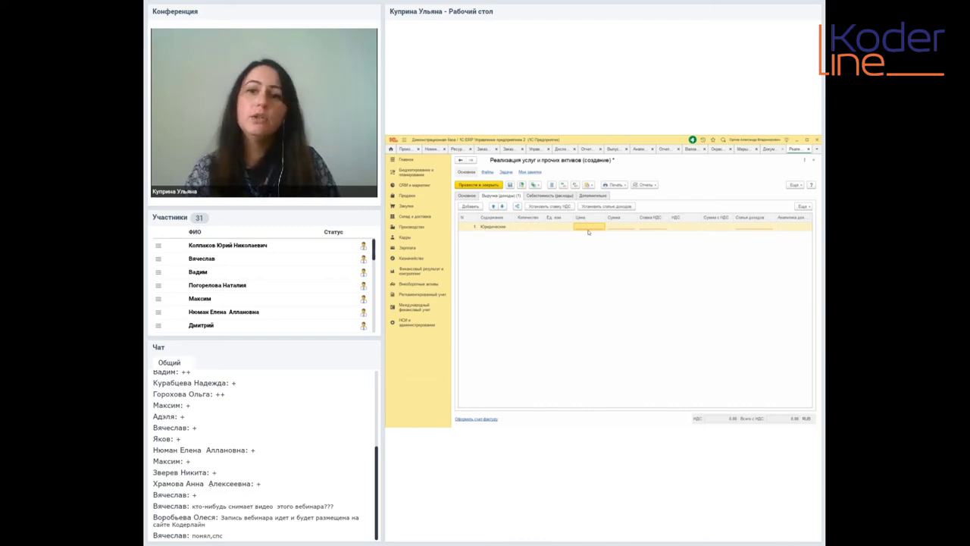
left_click(747, 227)
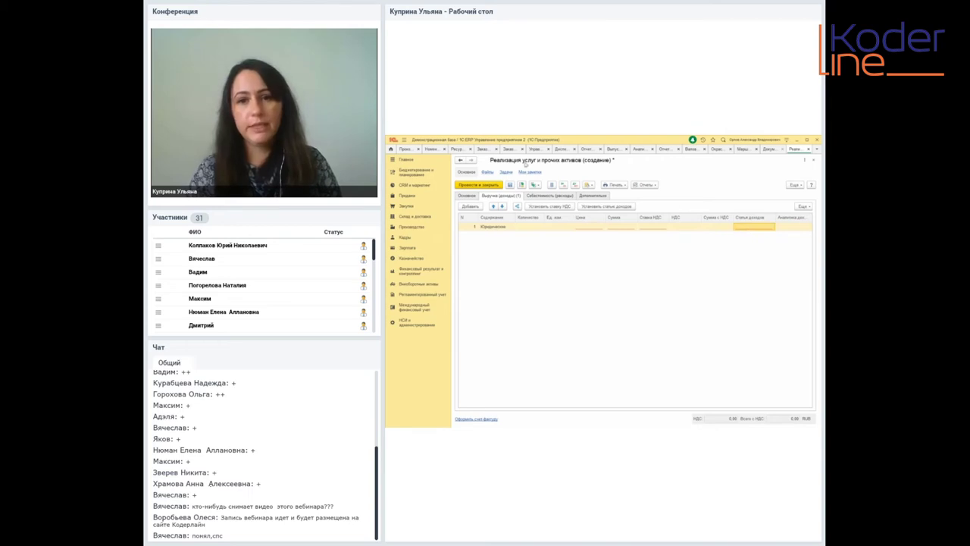
Step: Add a blank line to the document's cost section and go to its expense analytics field
left_click(553, 195)
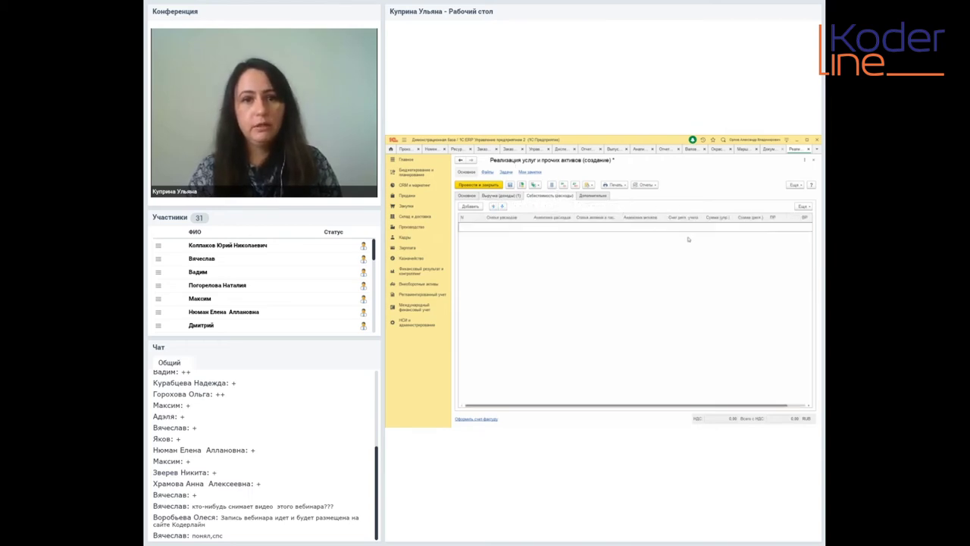
left_click(470, 207)
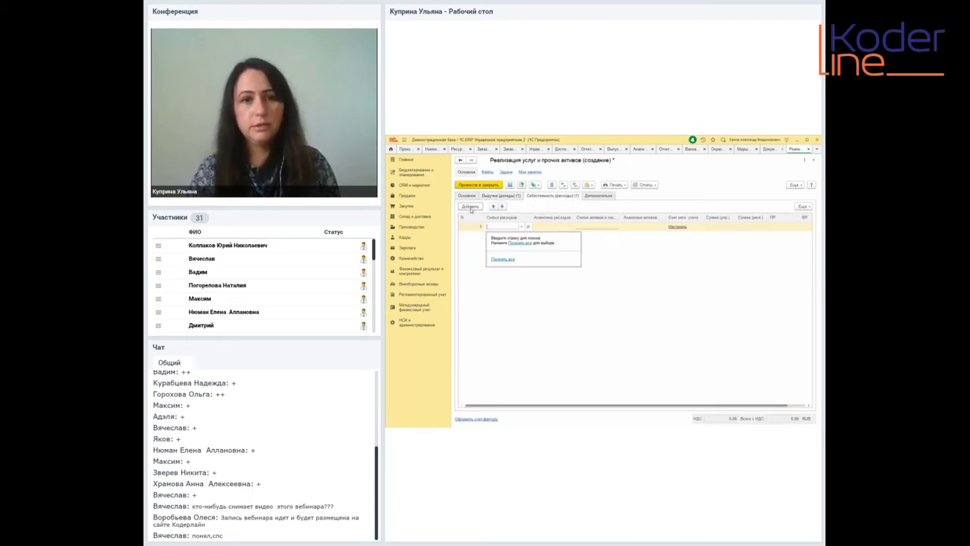
left_click(522, 227)
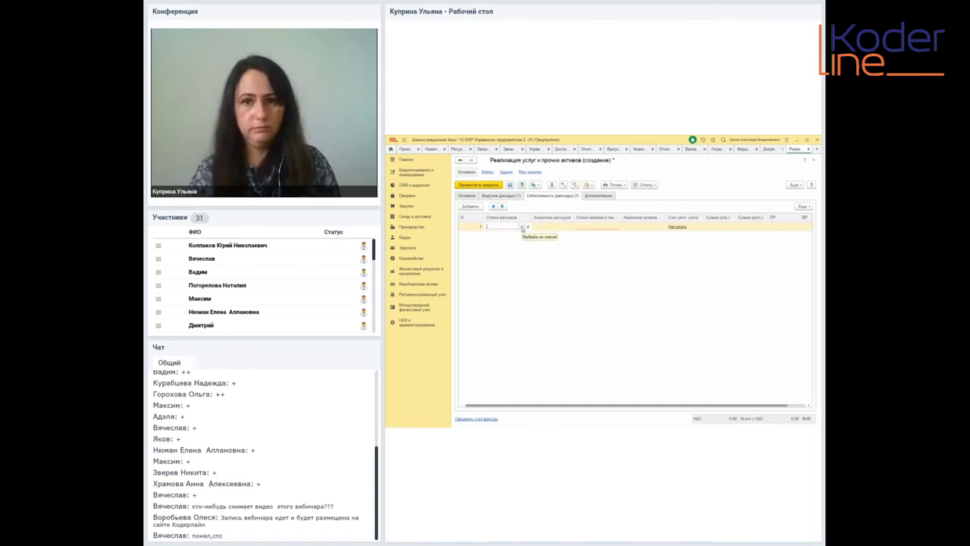
left_click(555, 229)
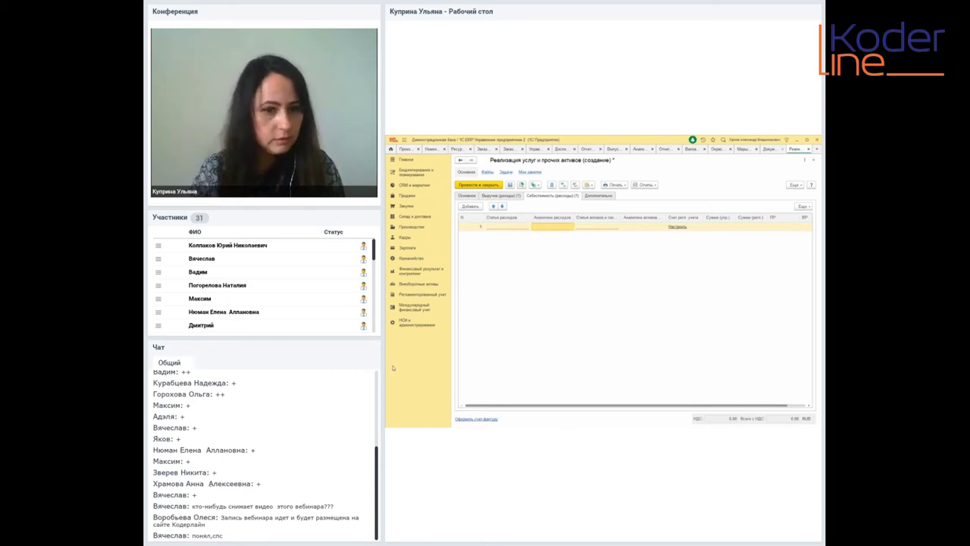
Step: Switch to the webinar browser window, read back through the chat questions, and return to 1C:ERP
key("alt+Tab")
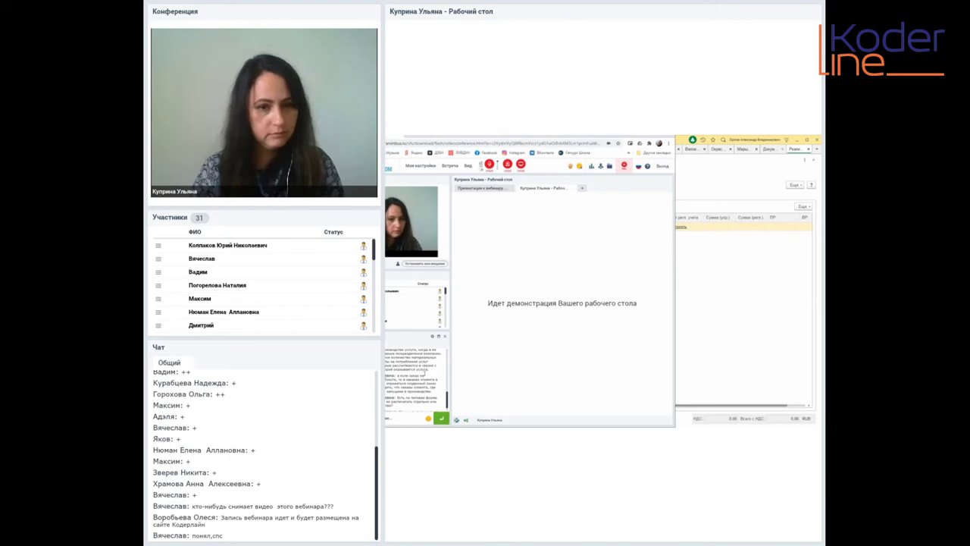
scroll(413, 379, "up", 3)
scroll(414, 382, "up", 3)
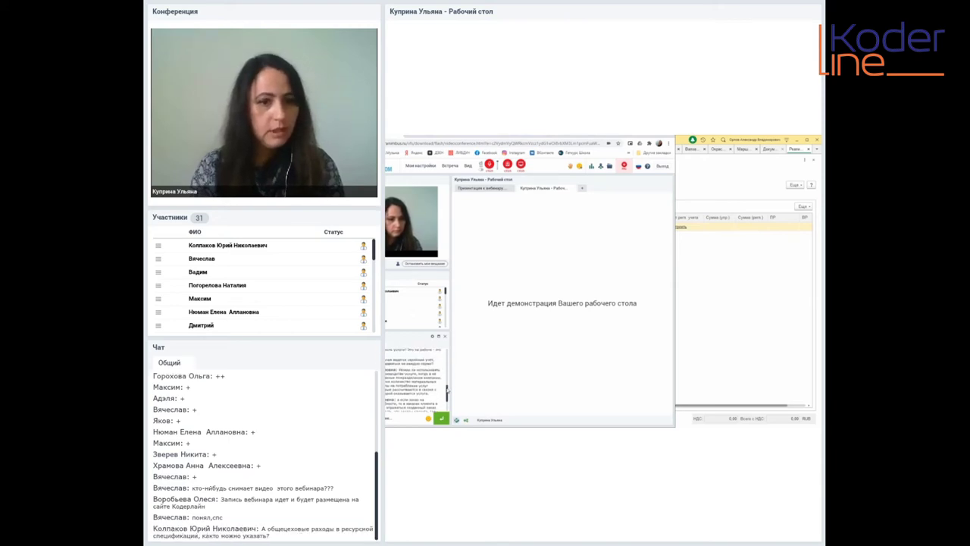
scroll(413, 387, "down", 1)
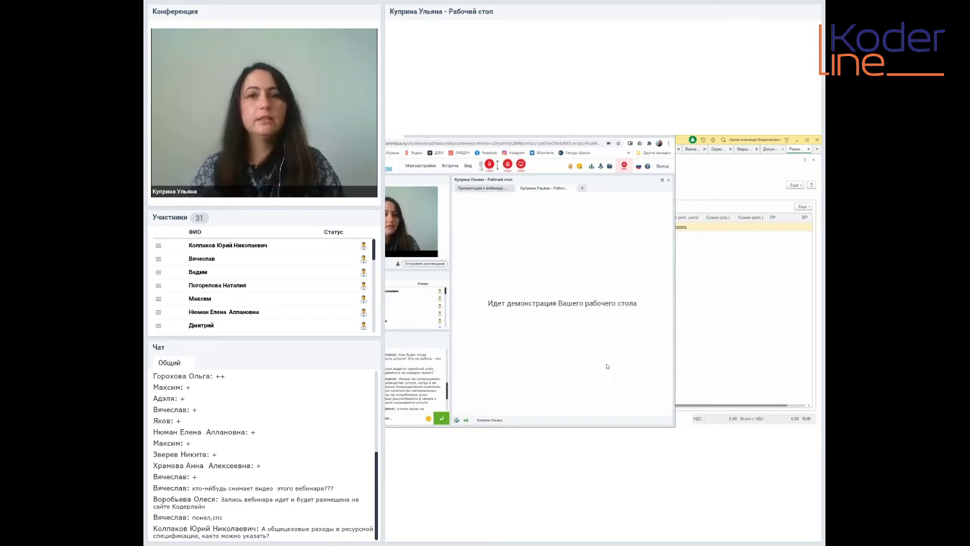
left_click(717, 316)
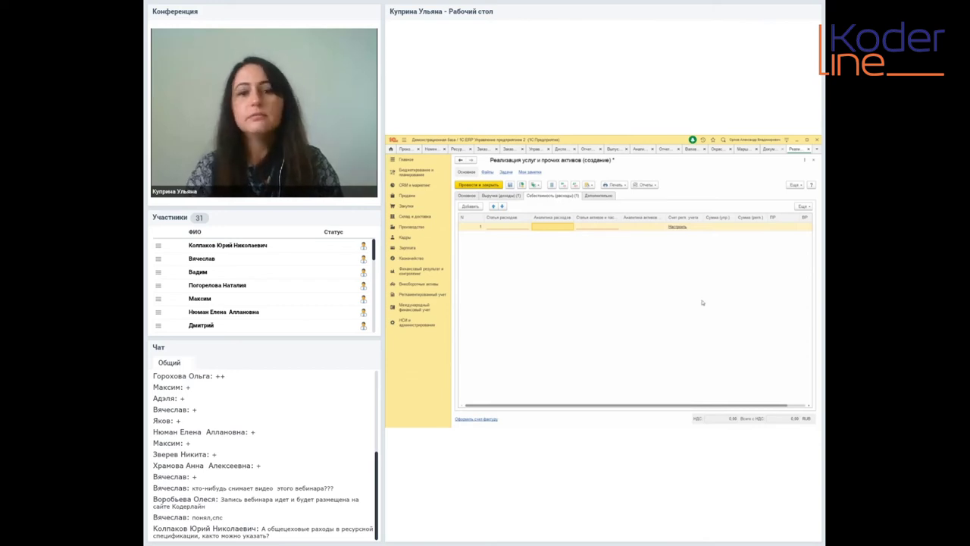
Step: Select the Мягкий диван синий specification in the Ресурсные спецификации list and check the webinar window again
left_click(458, 149)
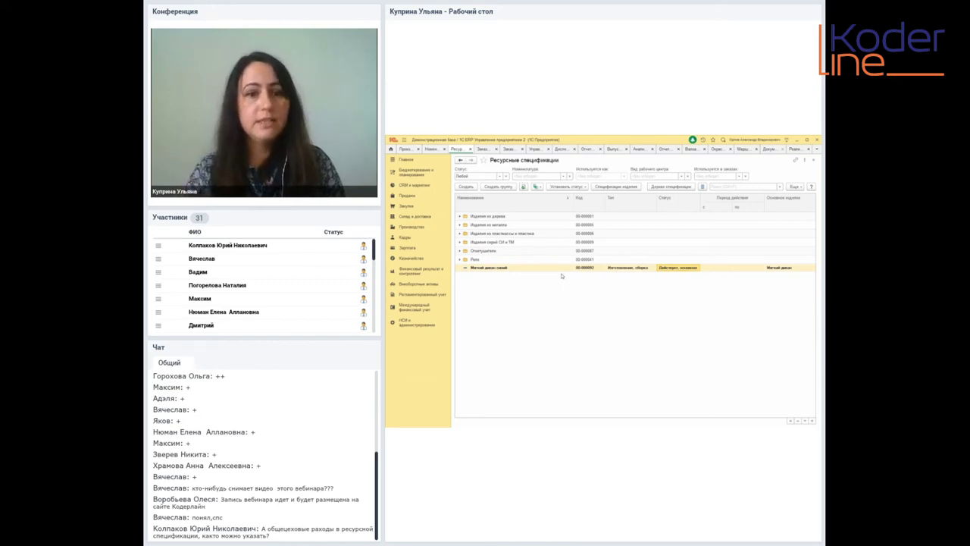
left_click(510, 269)
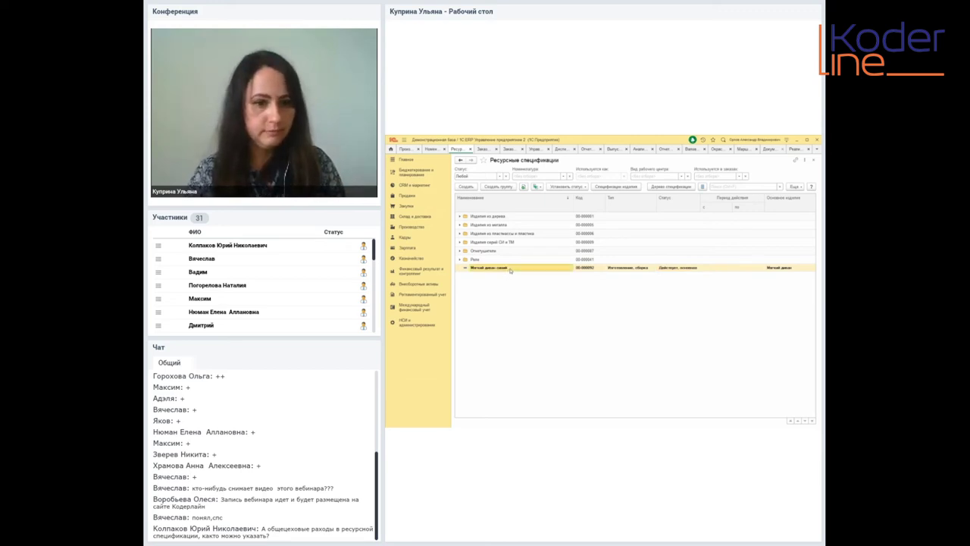
key("alt+Tab")
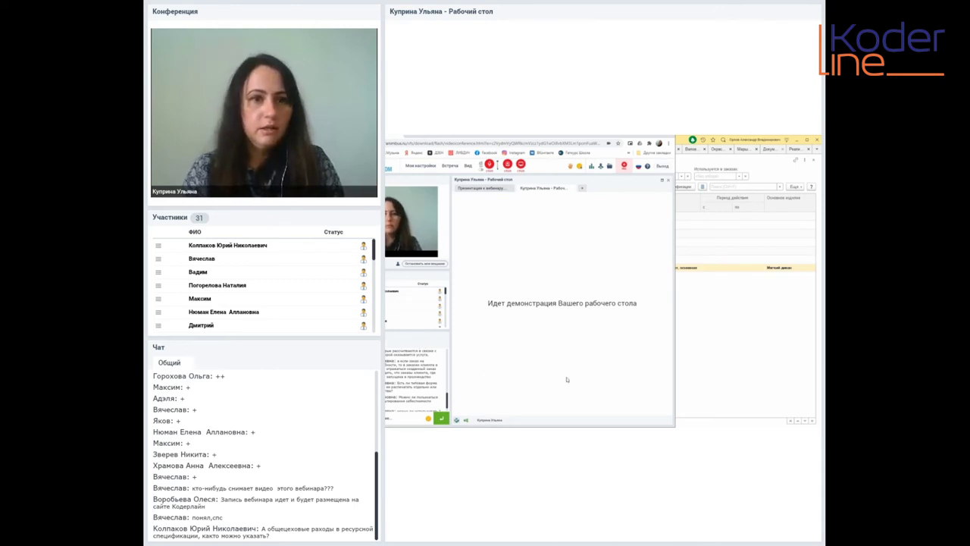
key("alt+Tab")
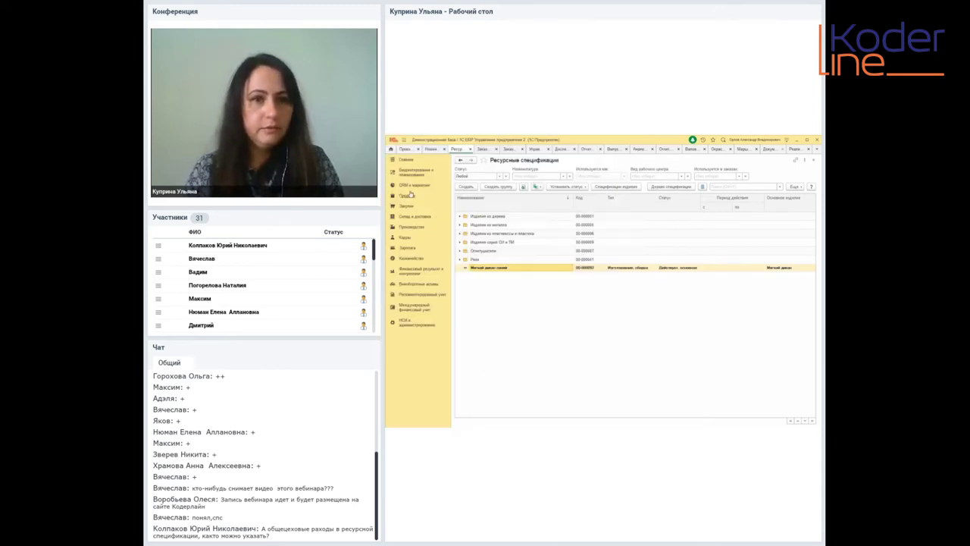
Step: Open the lists of sales reports and production reports
left_click(408, 197)
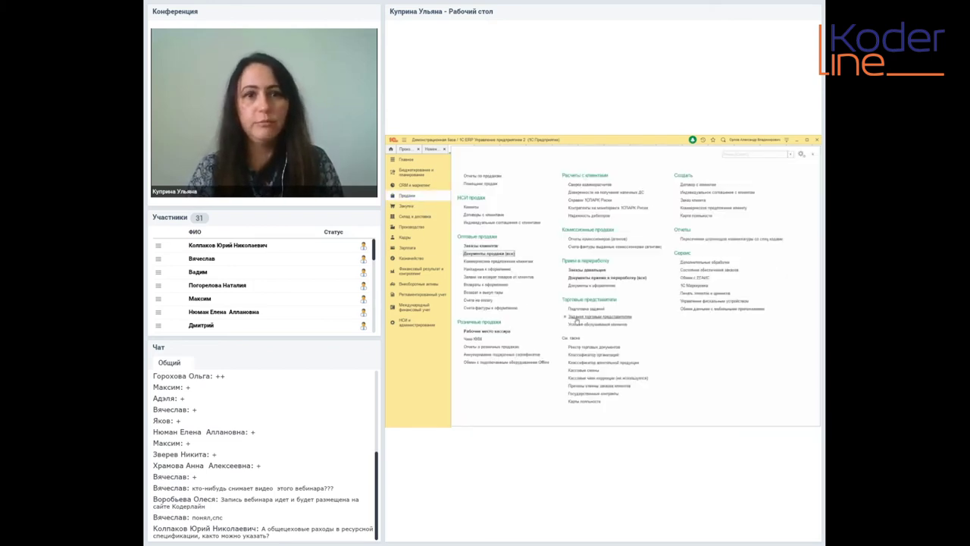
left_click(498, 176)
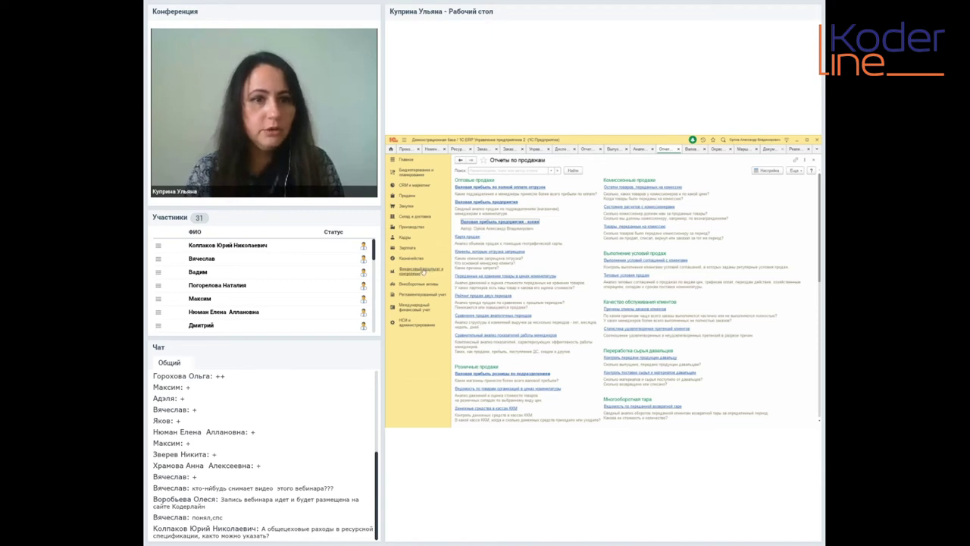
left_click(418, 228)
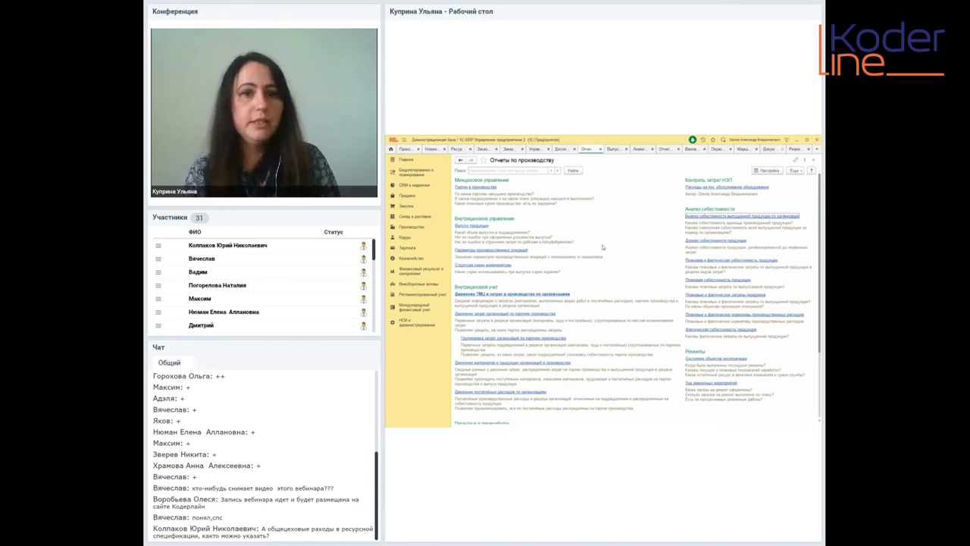
Step: Open the Партии в производстве report from the production reports list and generate it
left_click(470, 187)
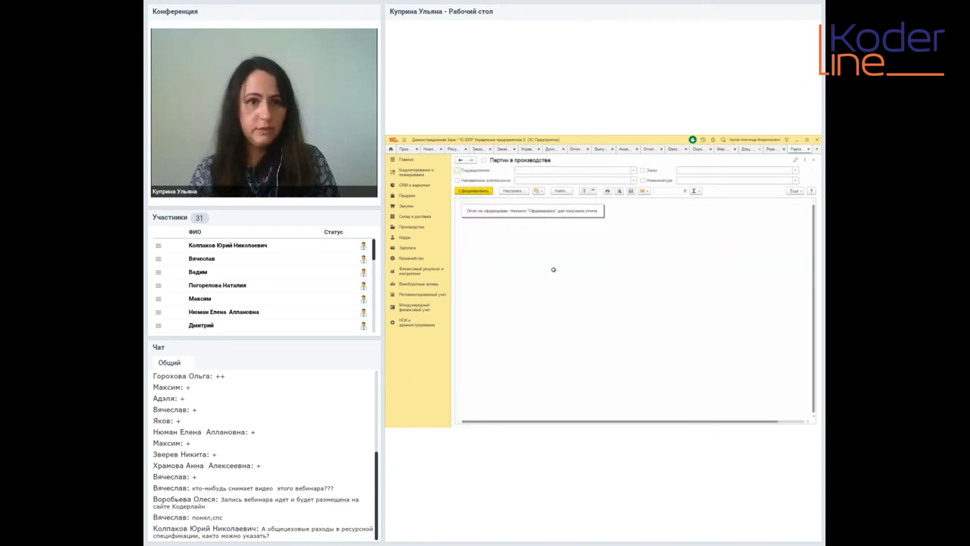
left_click(412, 226)
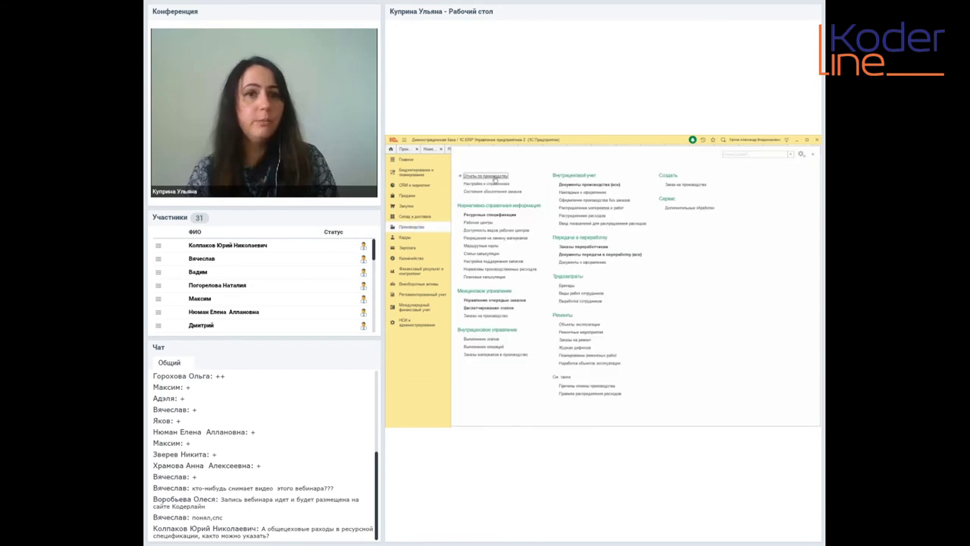
left_click(491, 177)
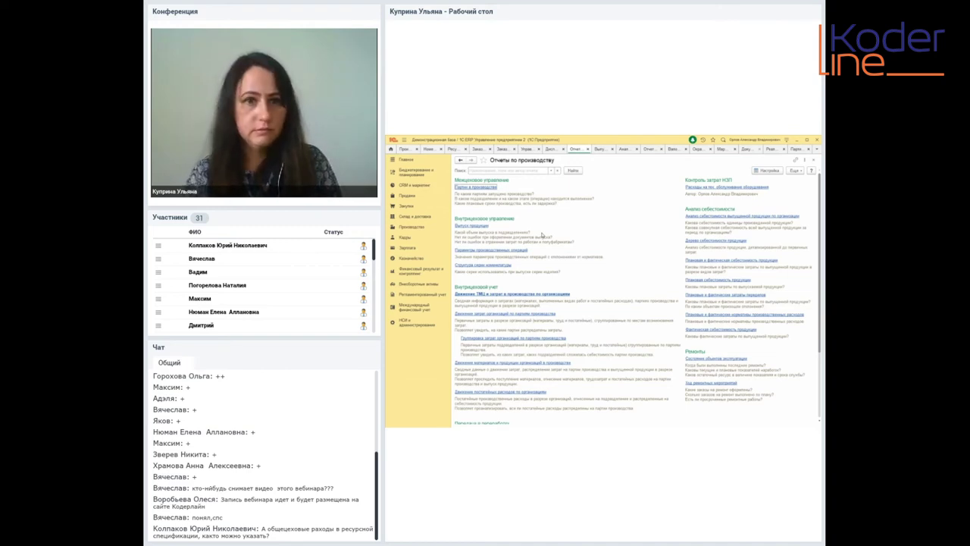
left_click(793, 149)
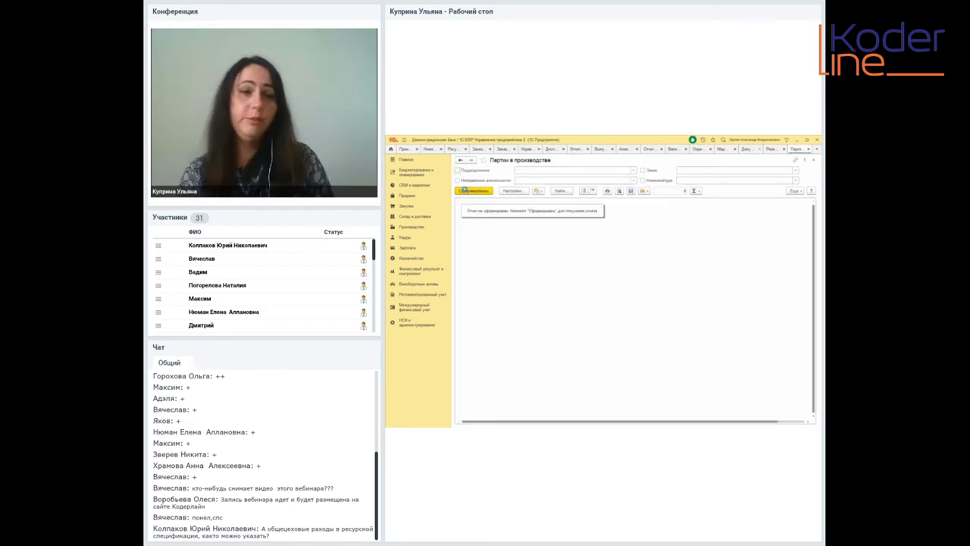
left_click(466, 191)
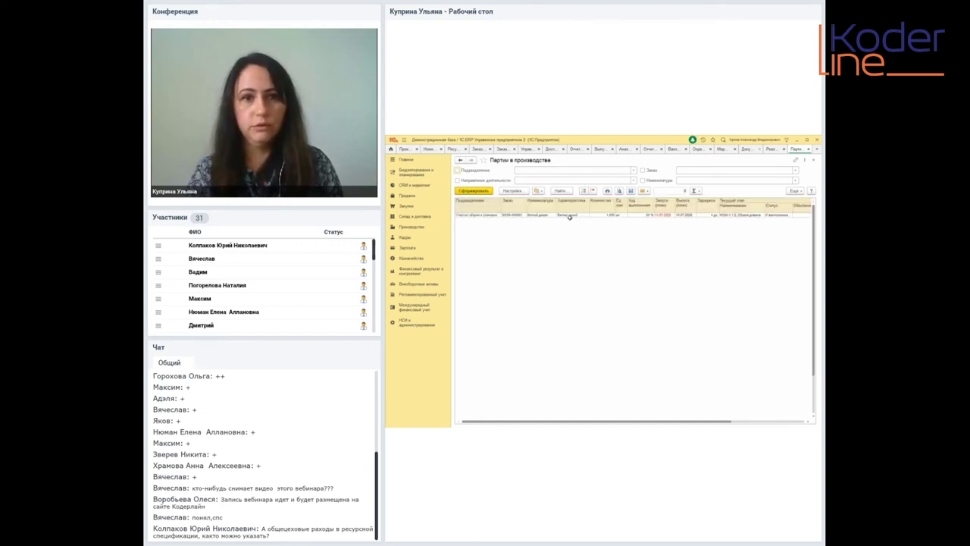
Step: Examine the batch line of the Партии в производстве report: item, completion progress, planned launch date, current stage and route card columns
left_click(664, 214)
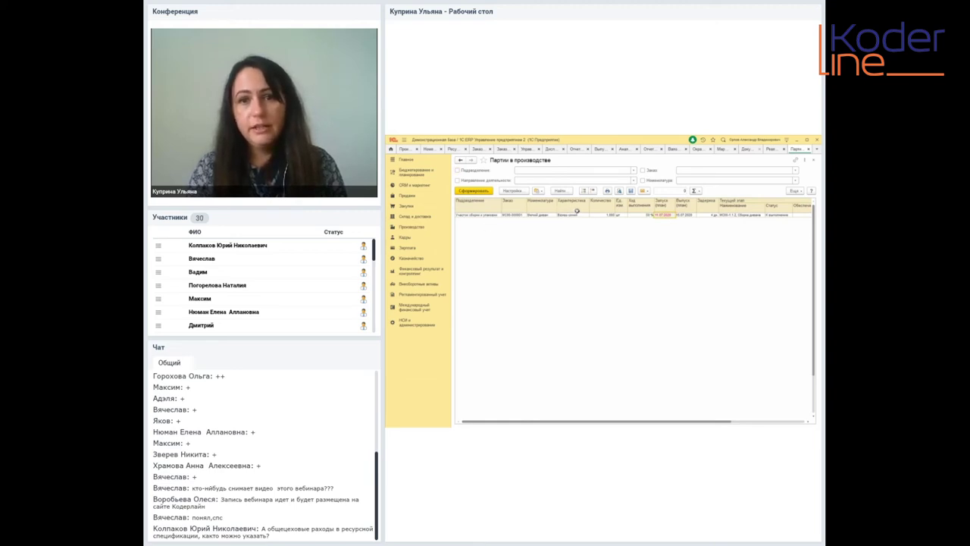
left_click(536, 214)
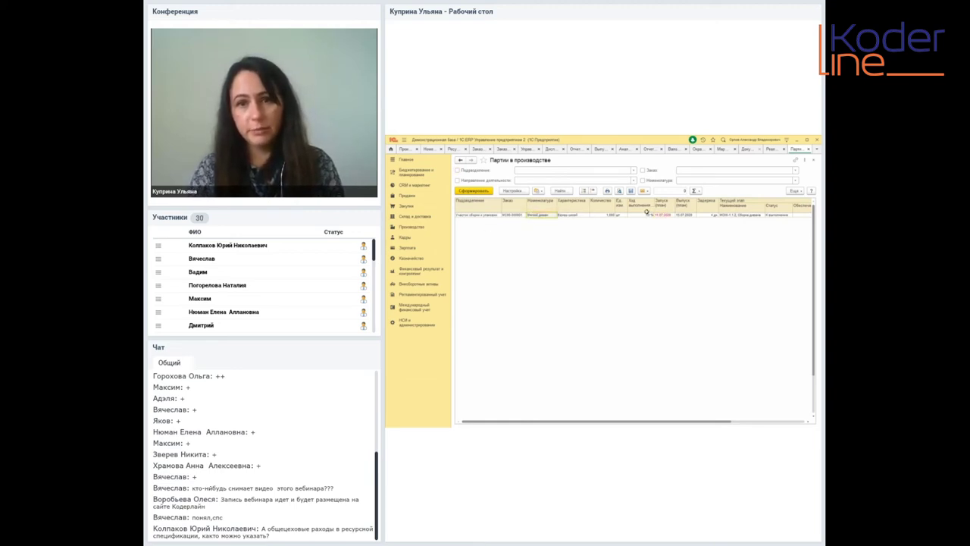
left_click(649, 215)
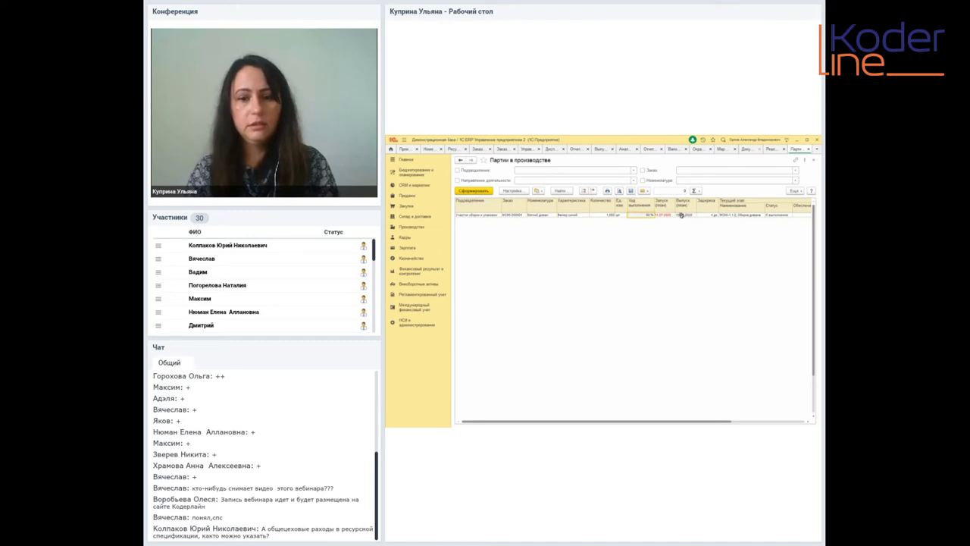
left_click(667, 215)
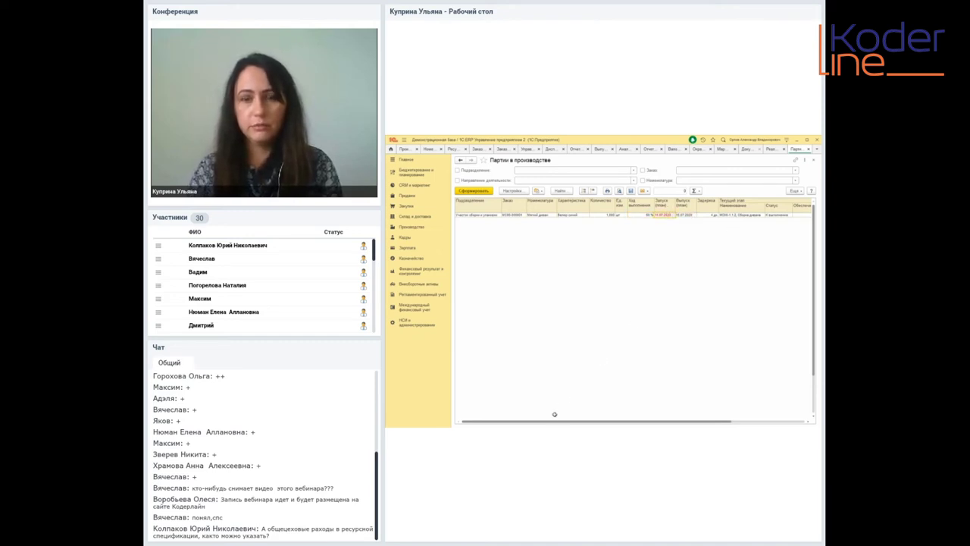
left_click_drag(553, 423, 627, 421)
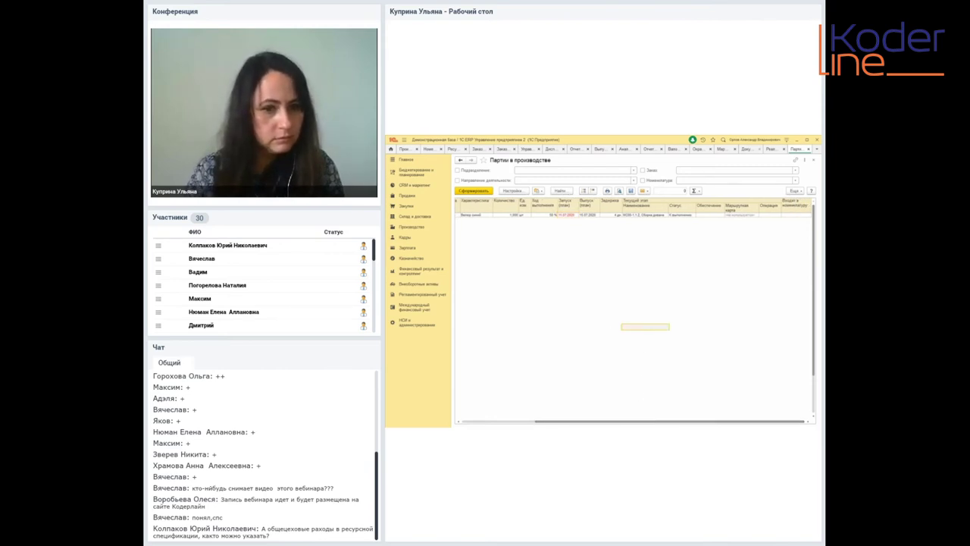
Step: Check the webinar chat, return to 1C:ERP and review the additional commands of the Резка профиля для каркаса дверей Парник GH-1 route card
key("alt+Tab")
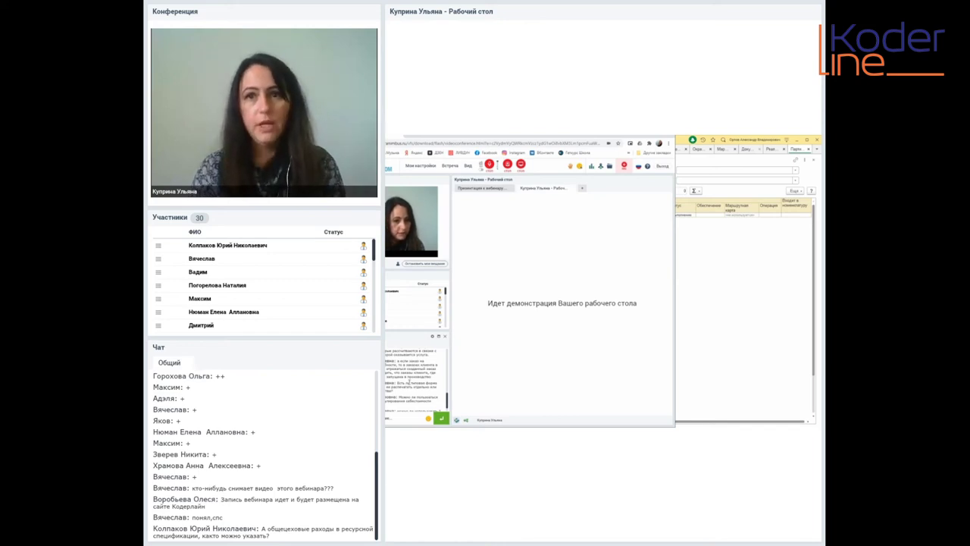
left_click(716, 159)
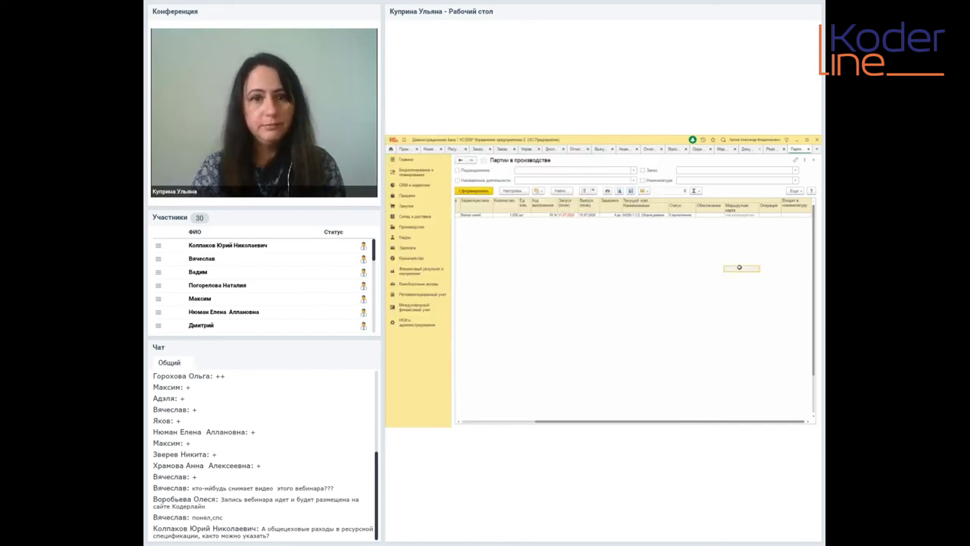
left_click(724, 150)
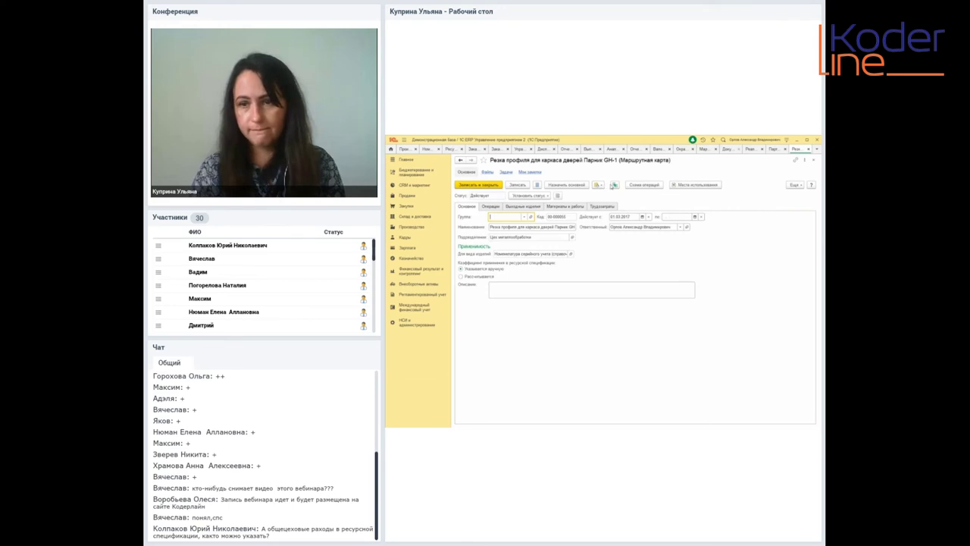
left_click(793, 185)
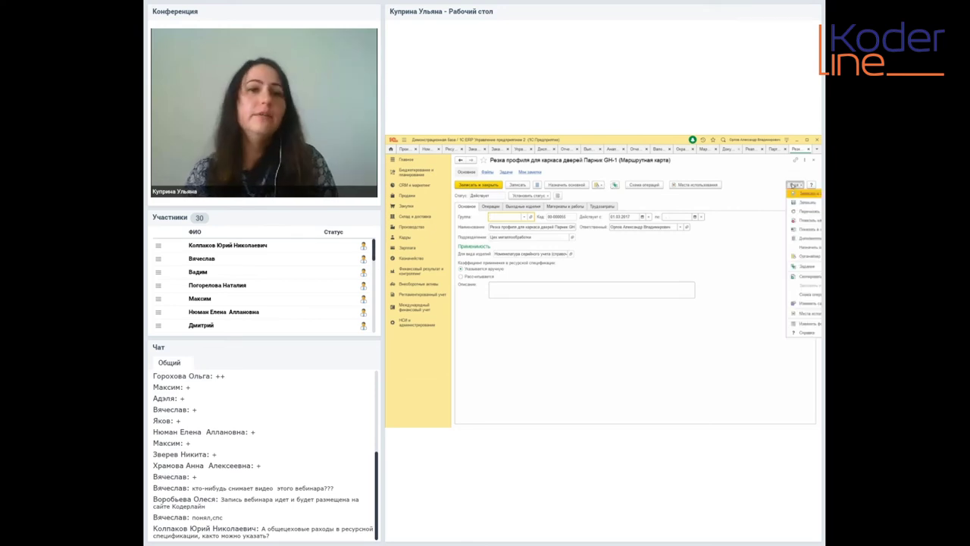
left_click(760, 306)
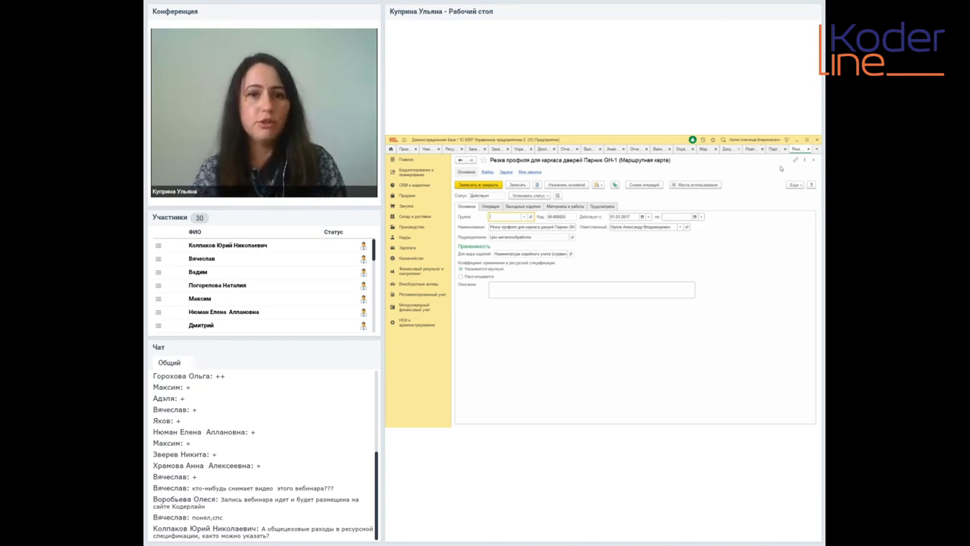
Step: Display the operations scheme of the Резка профиля для каркаса дверей Парник GH-1 route card and close it
left_click(650, 184)
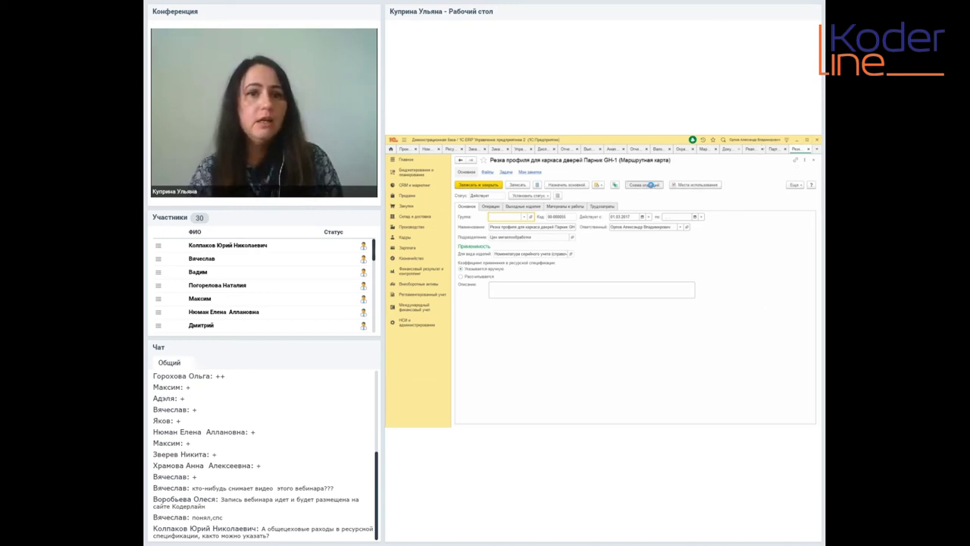
left_click(491, 237)
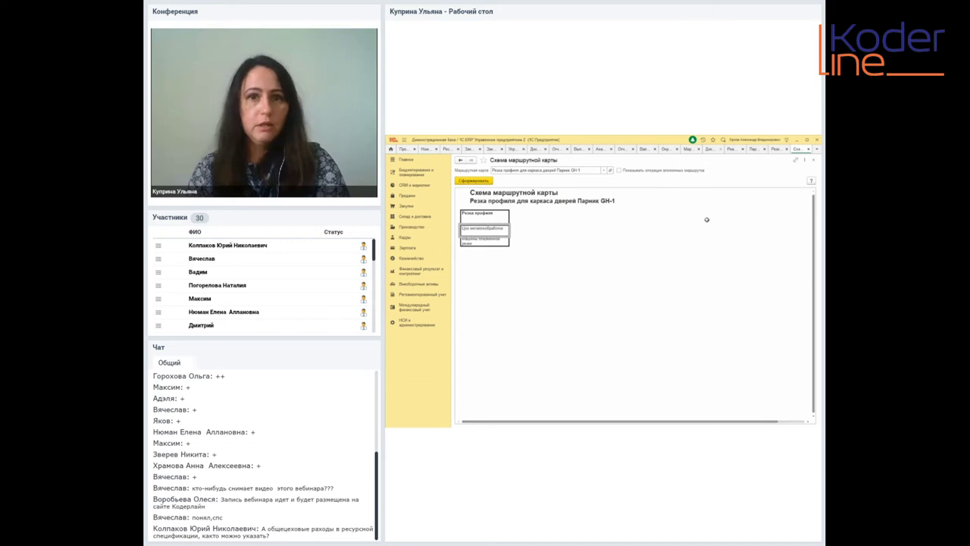
key("Escape")
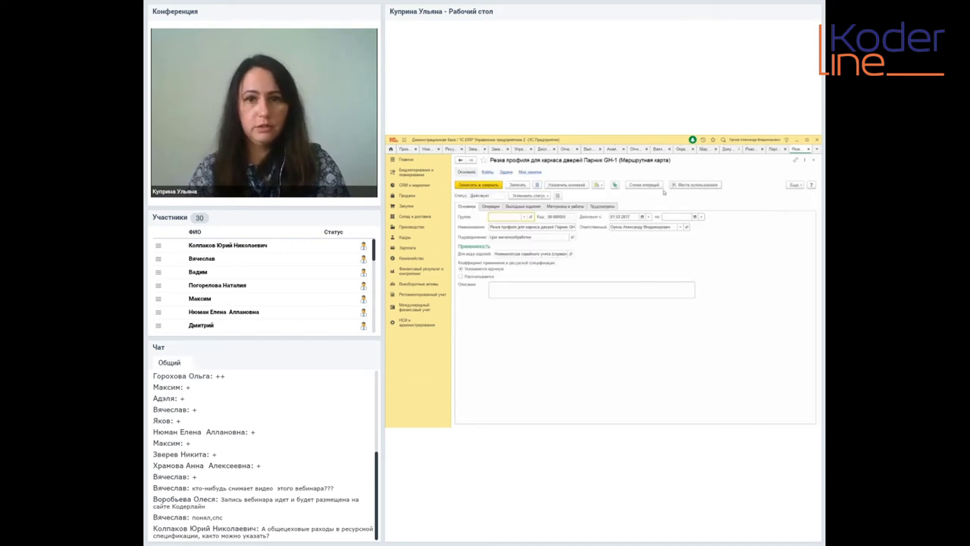
Step: Open and dismiss a new task for the route card, view its output products and close the card
left_click(614, 186)
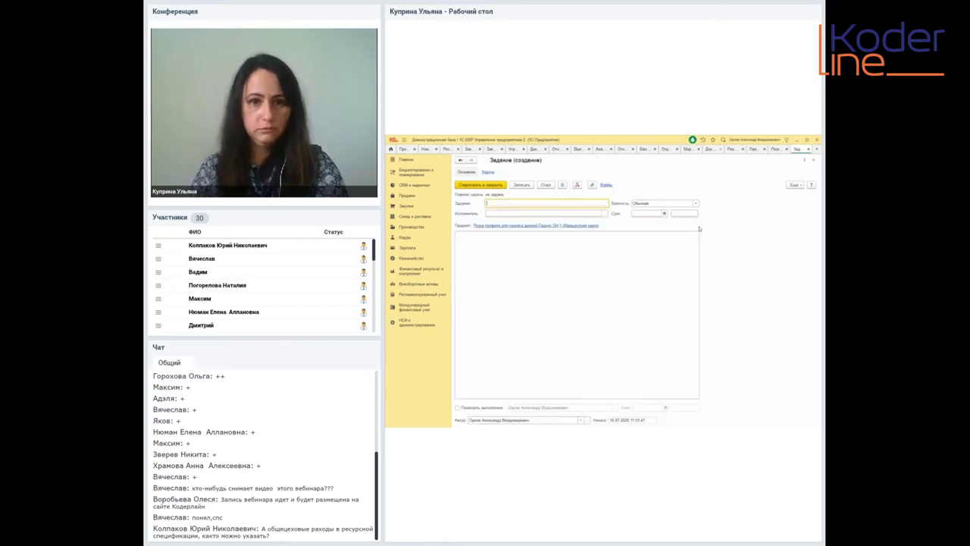
key("Escape")
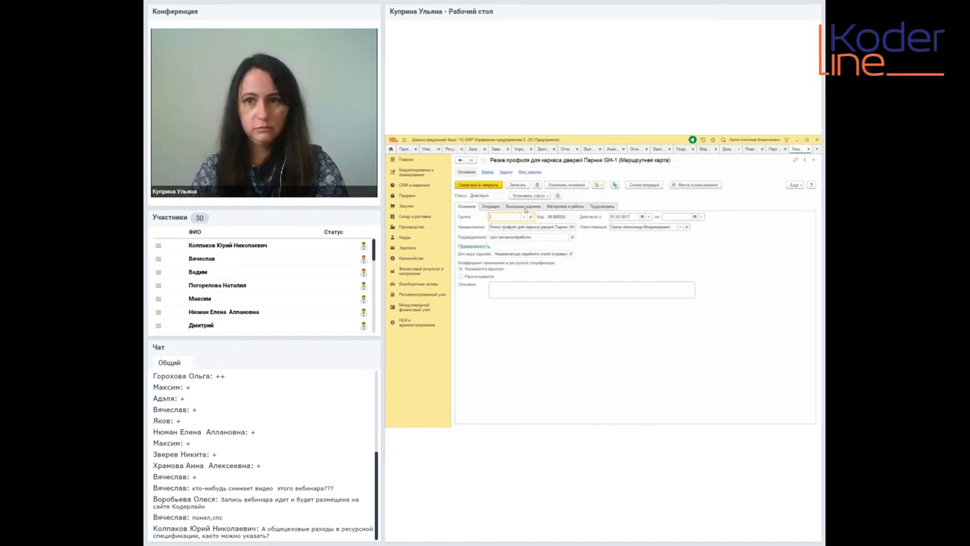
left_click(524, 207)
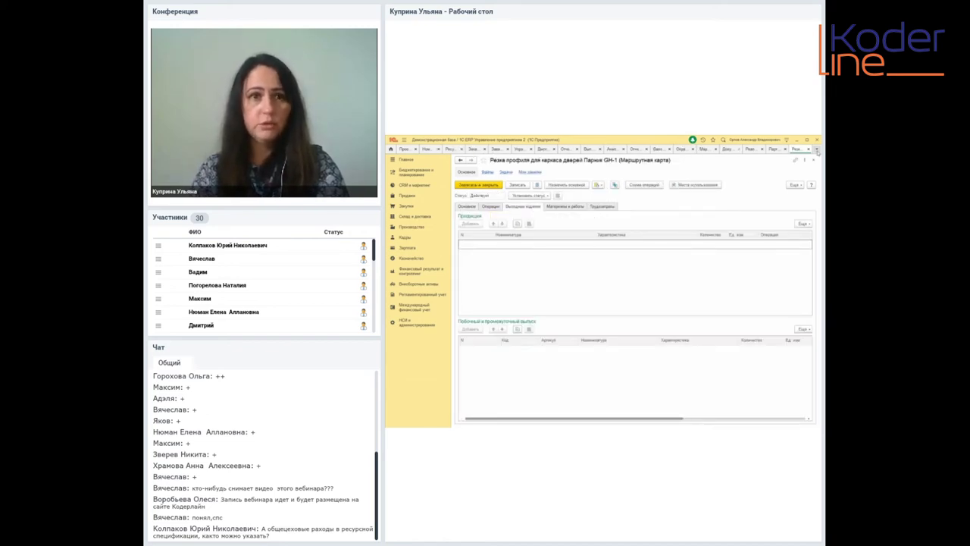
left_click(809, 149)
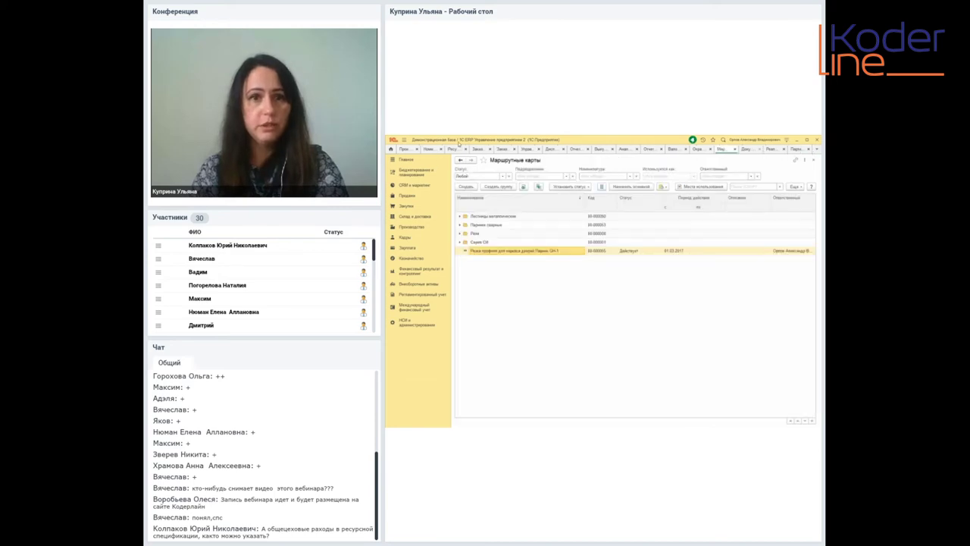
Step: Open the Мягкий диван синий resource specification, look at its materials and work cost report form, and close the report
left_click(455, 149)
double_click(497, 268)
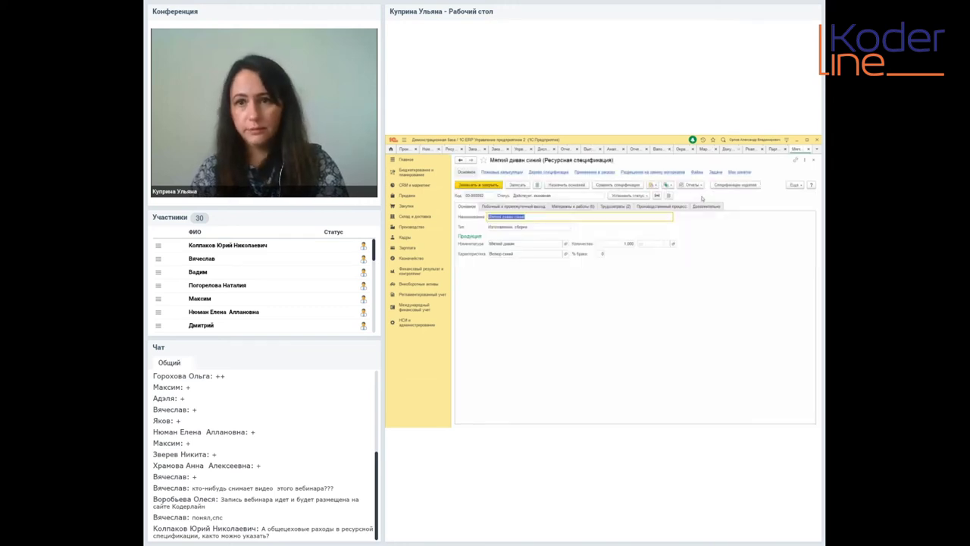
left_click(794, 185)
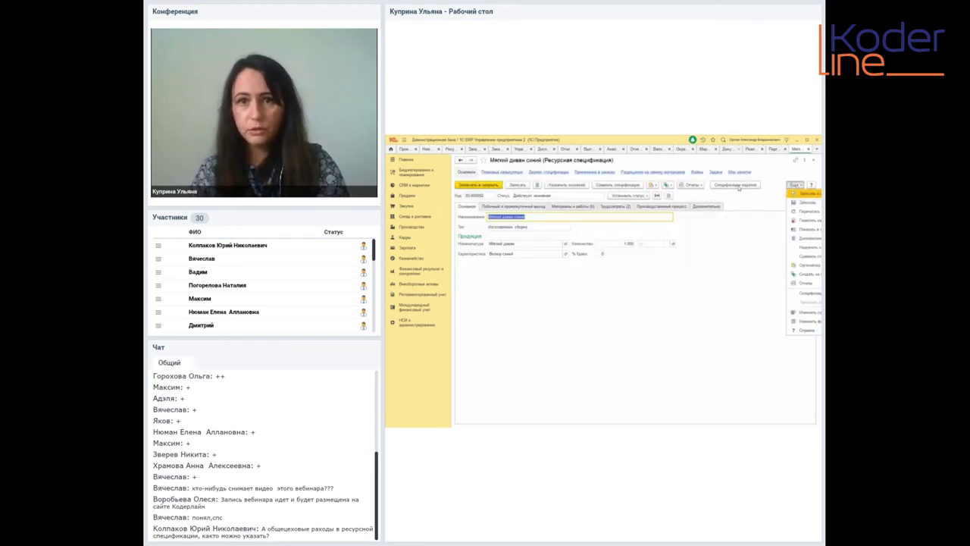
left_click(690, 184)
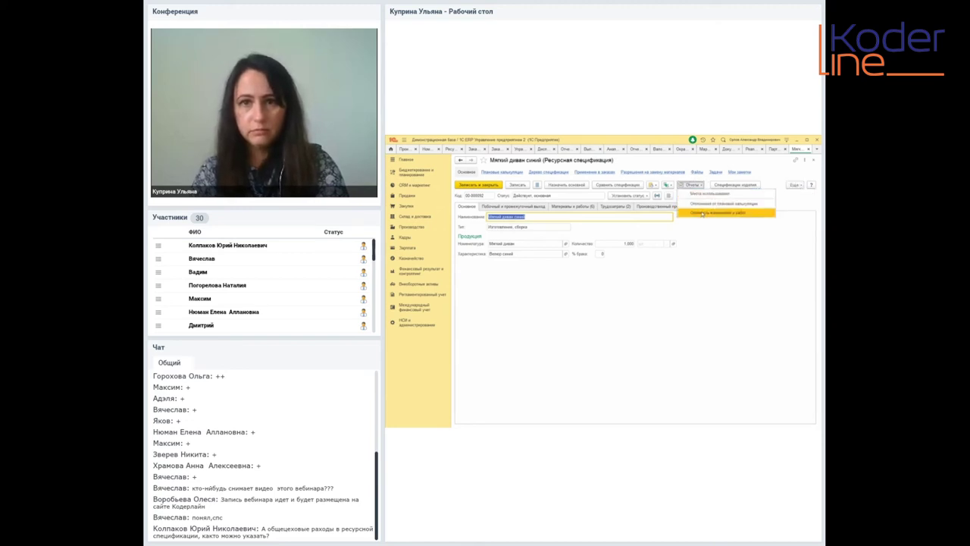
left_click(703, 213)
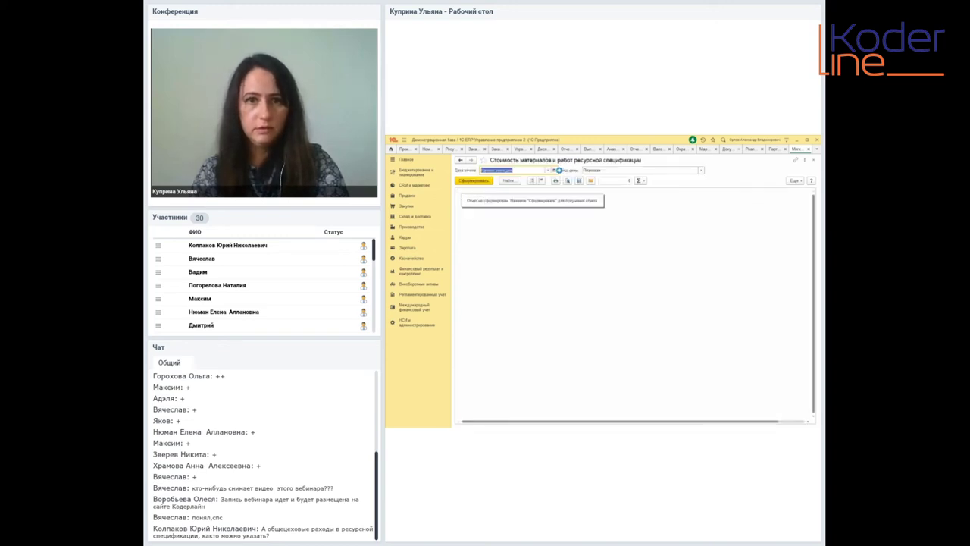
left_click(813, 160)
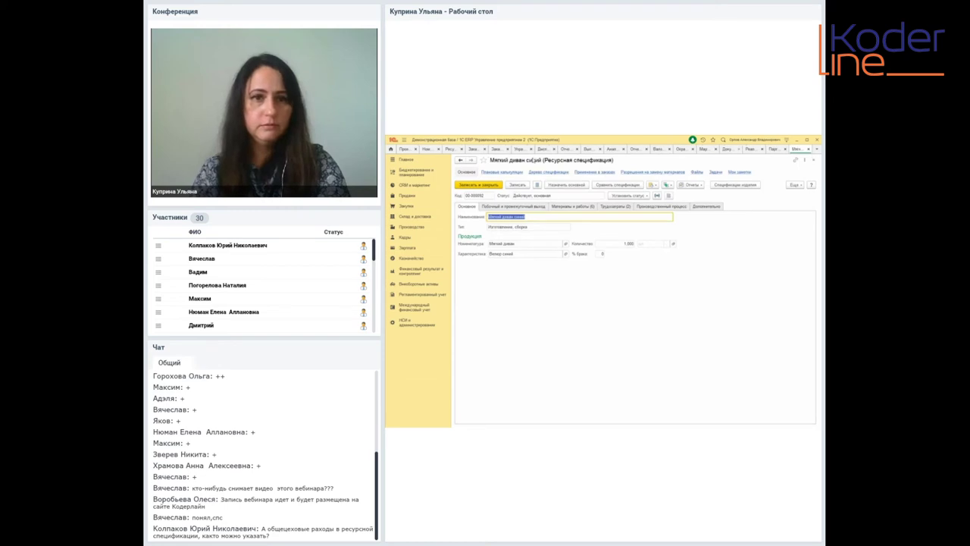
Step: Show the specification tree of Мягкий диван синий with its assembly and production stages, and generate the tree's printable form
left_click(541, 172)
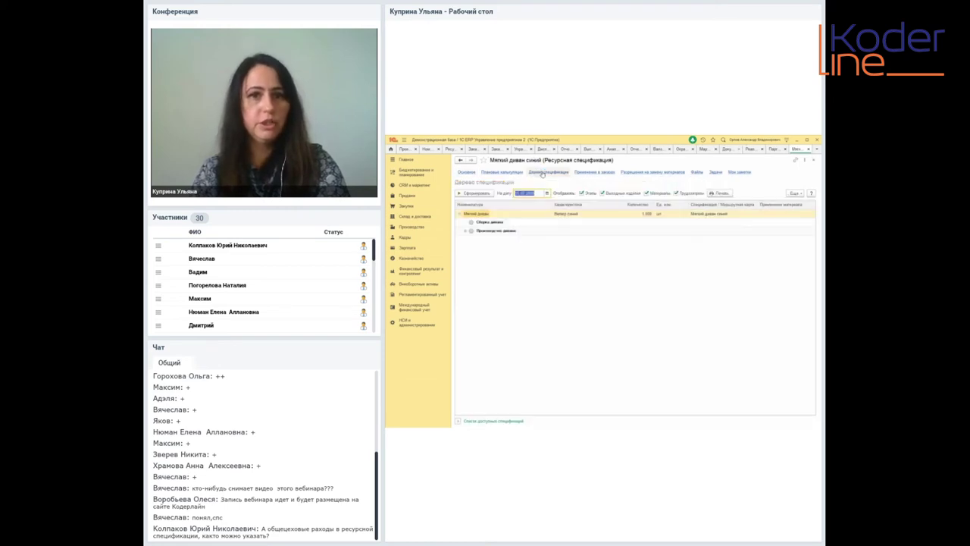
left_click(500, 223)
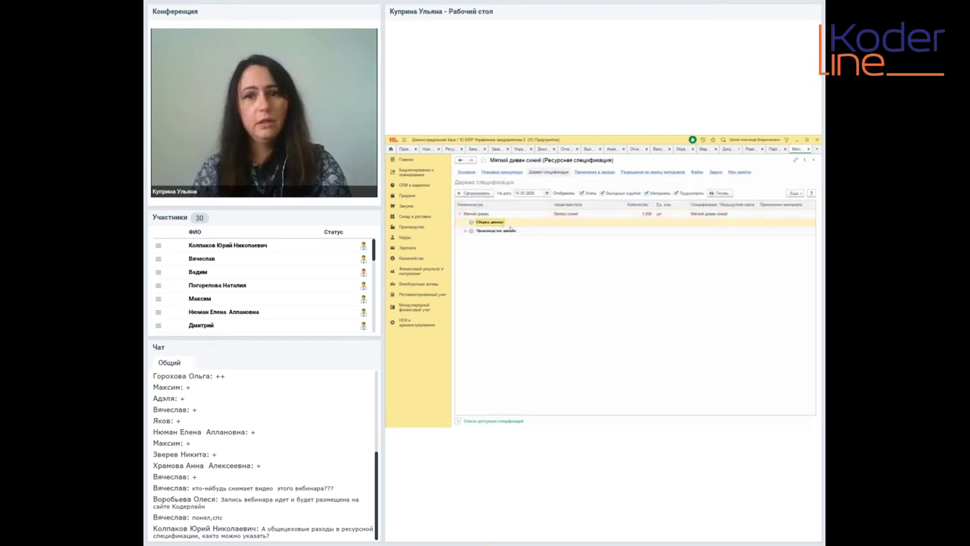
left_click(511, 231)
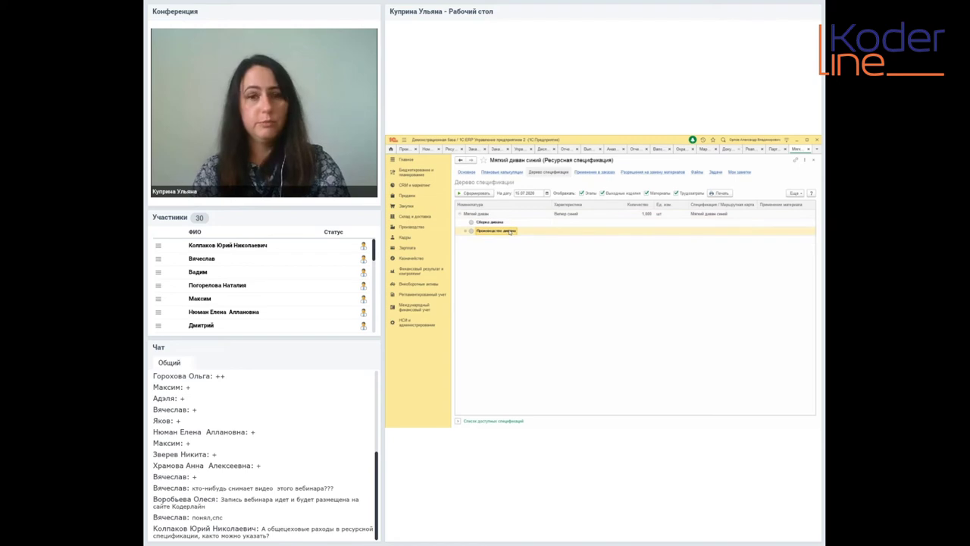
left_click(721, 193)
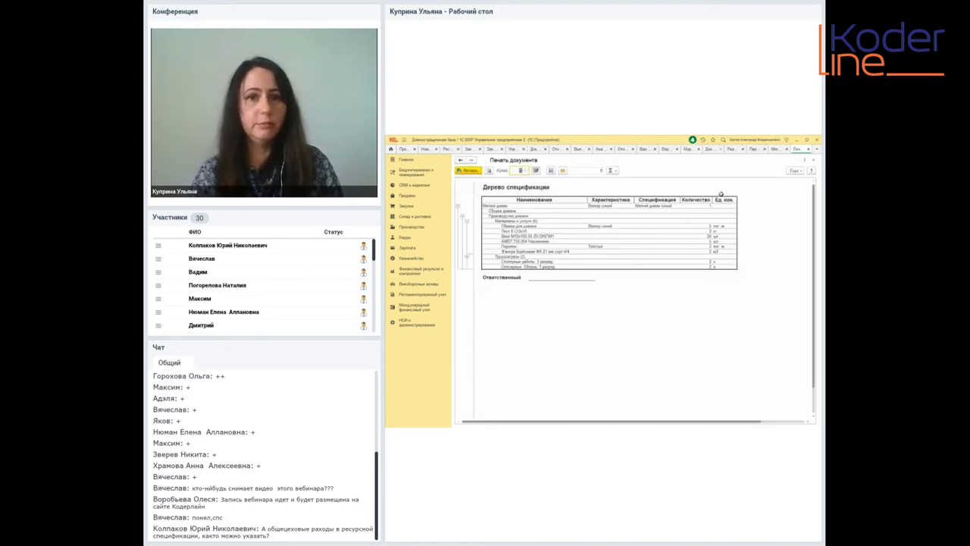
Step: Examine the production stage and materials in the printable specification tree, close it and switch to the webinar browser window
left_click(553, 216)
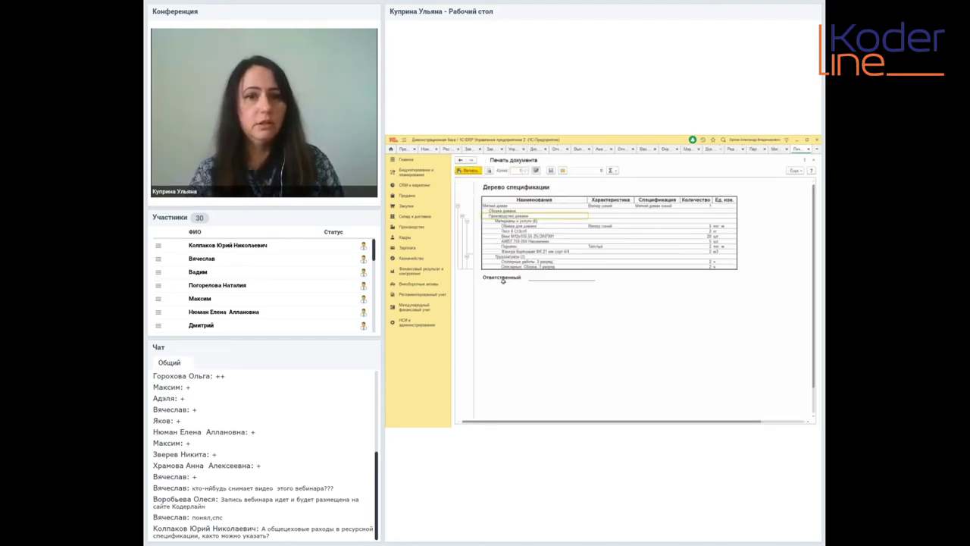
left_click(542, 247)
scroll(543, 245, "down", 1)
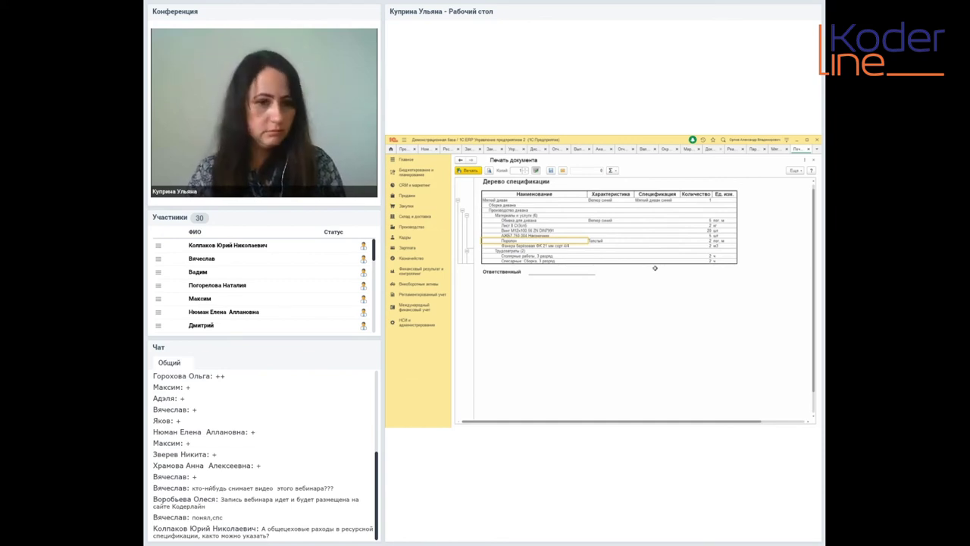
left_click(808, 150)
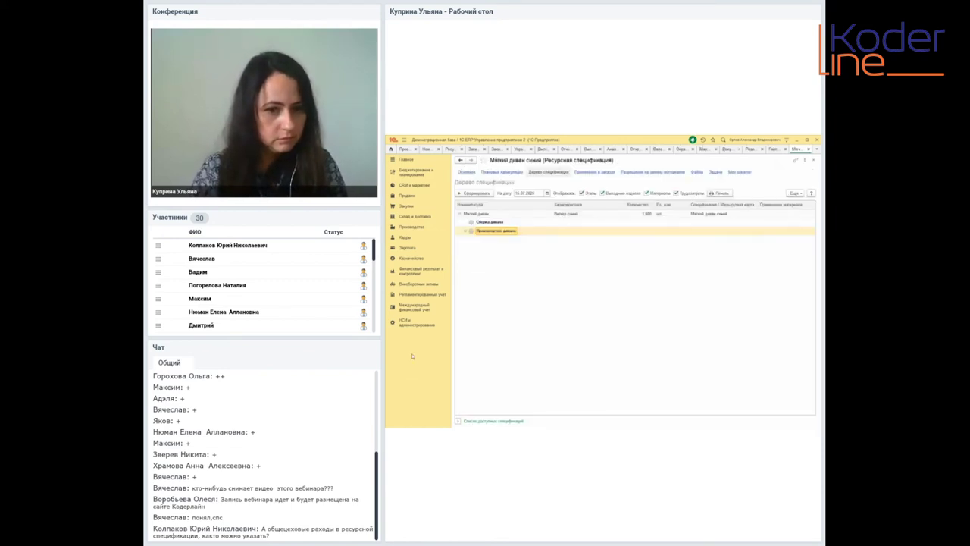
key("alt+Tab")
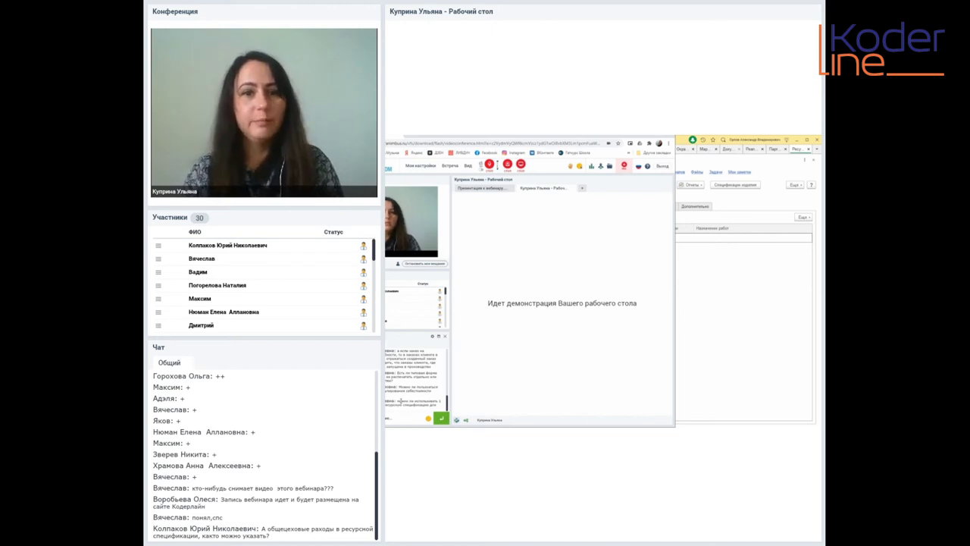
Step: Return to 1C:ERP, view the new resource specification's main data and materials, and close it without saving
left_click(729, 327)
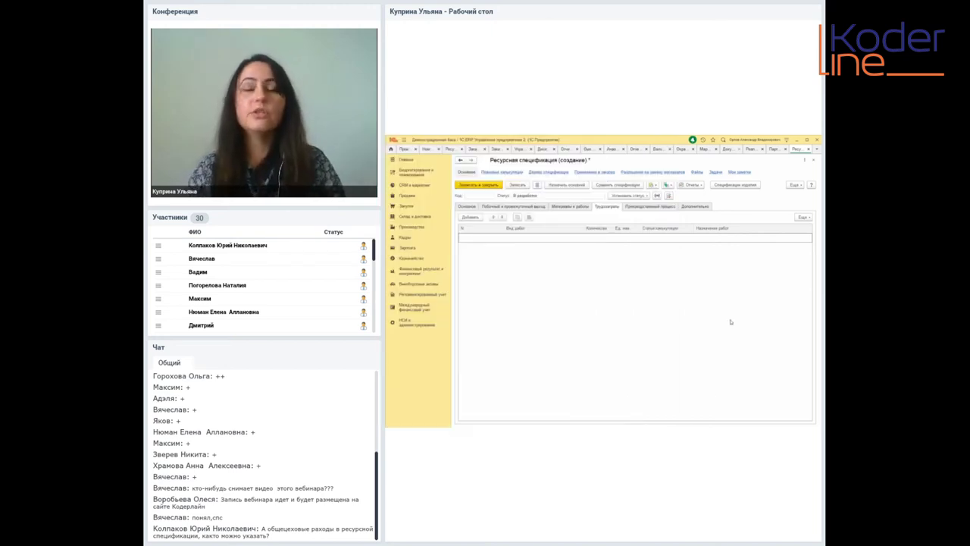
left_click(462, 207)
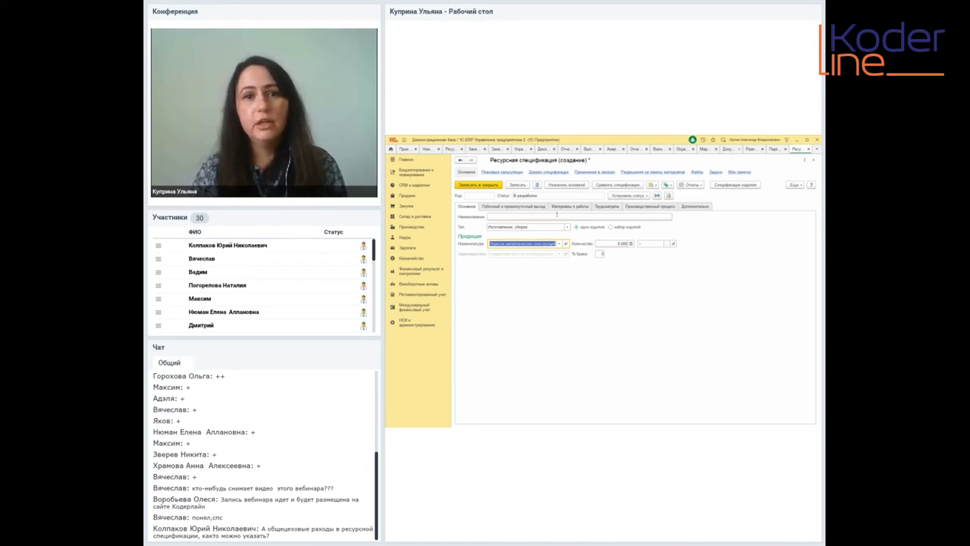
left_click(570, 207)
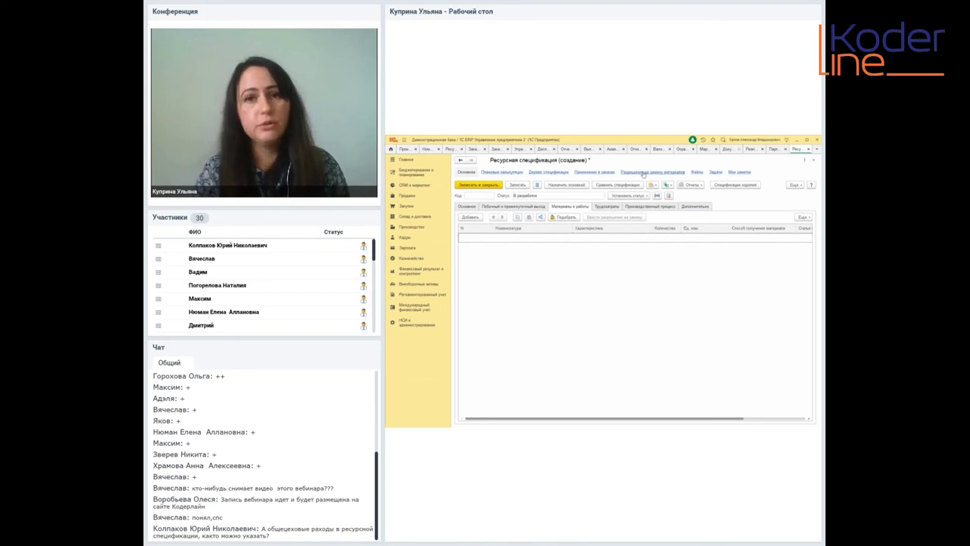
left_click(640, 174)
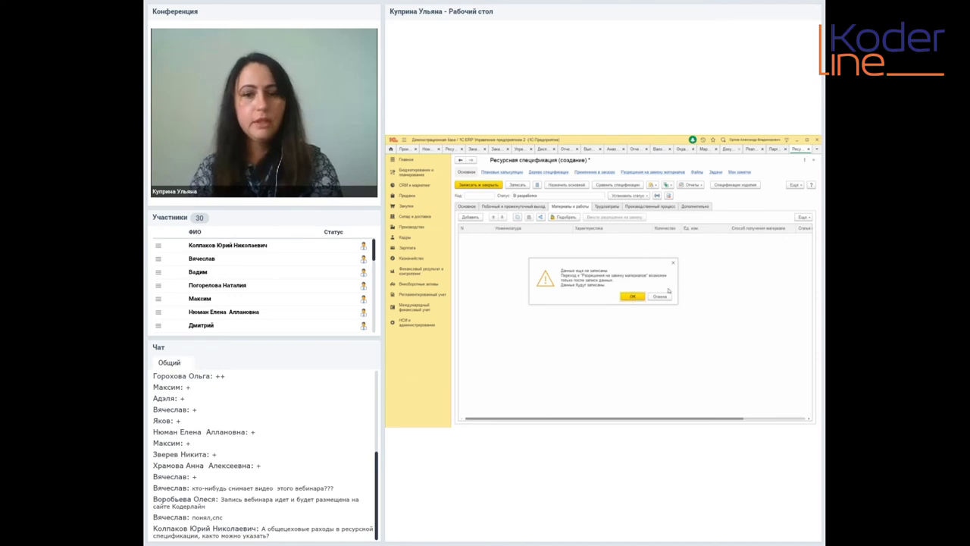
left_click(664, 298)
key("Escape")
left_click(623, 296)
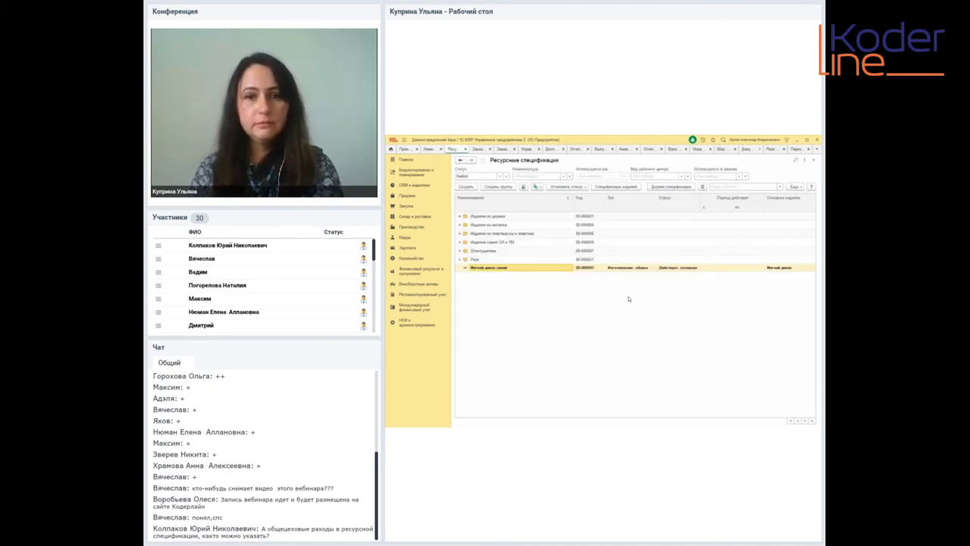
Step: Open the Мягкий диван синий specification, view its material substitution permissions and main data, and switch to the webinar browser window
double_click(548, 268)
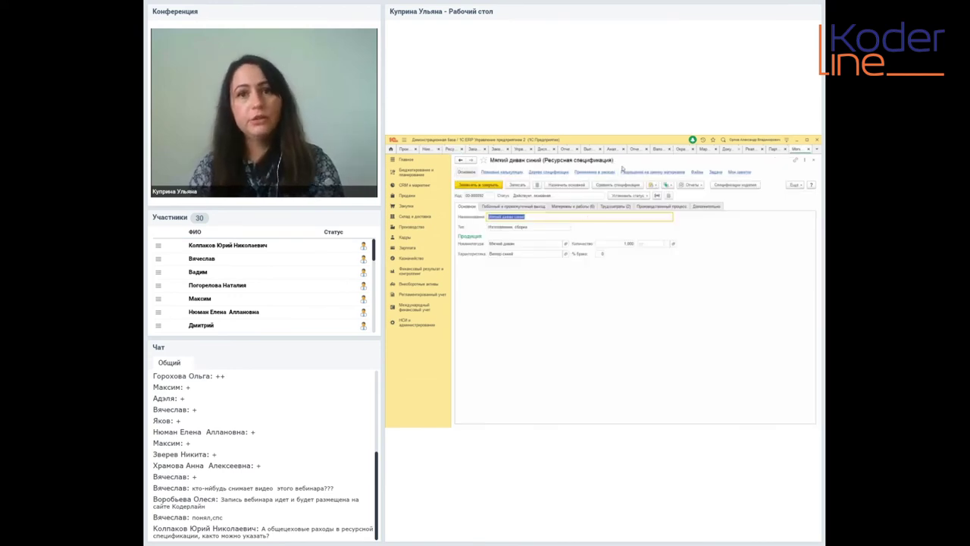
left_click(635, 172)
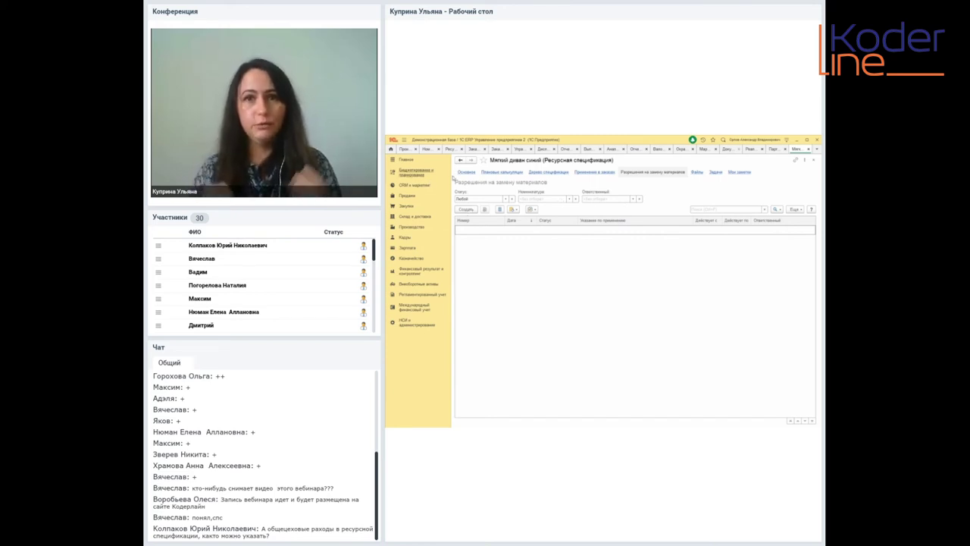
left_click(463, 173)
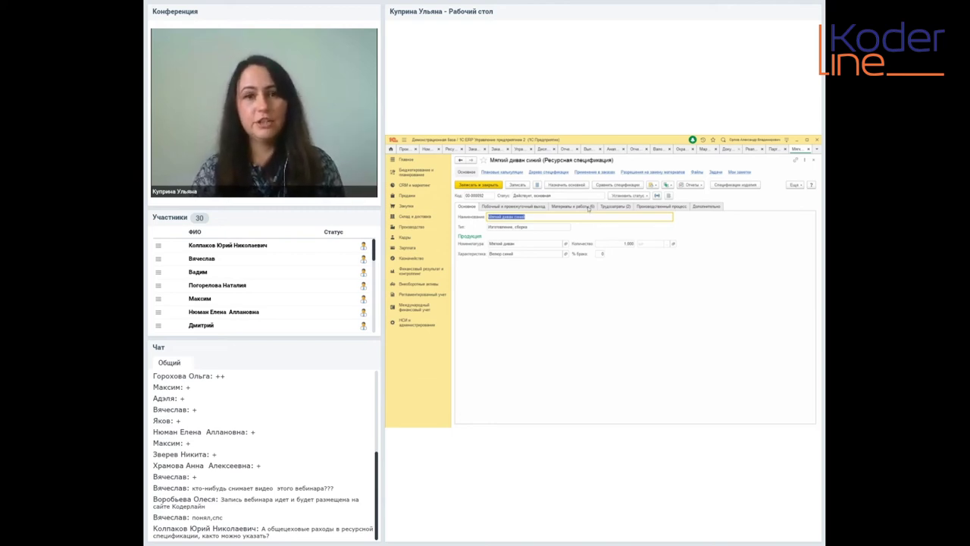
left_click(504, 244)
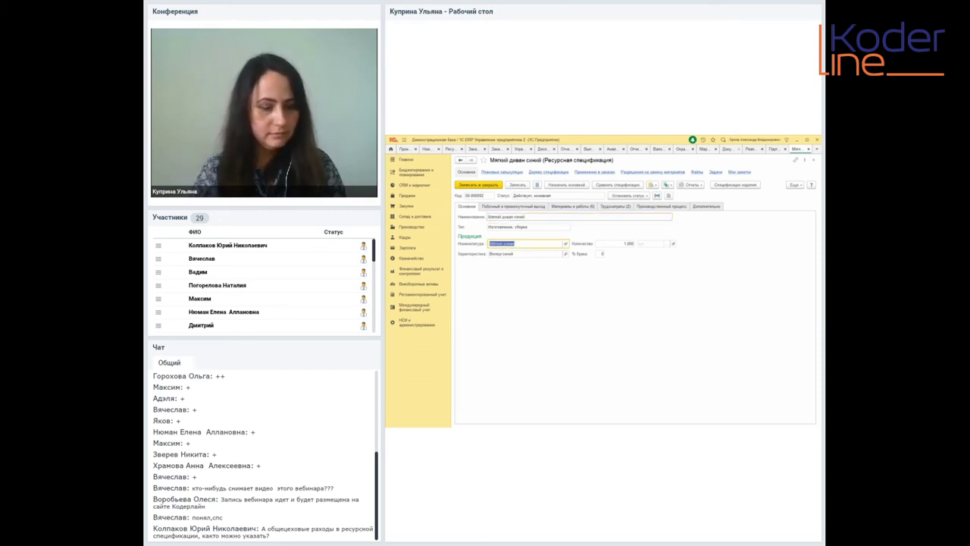
key("alt+Tab")
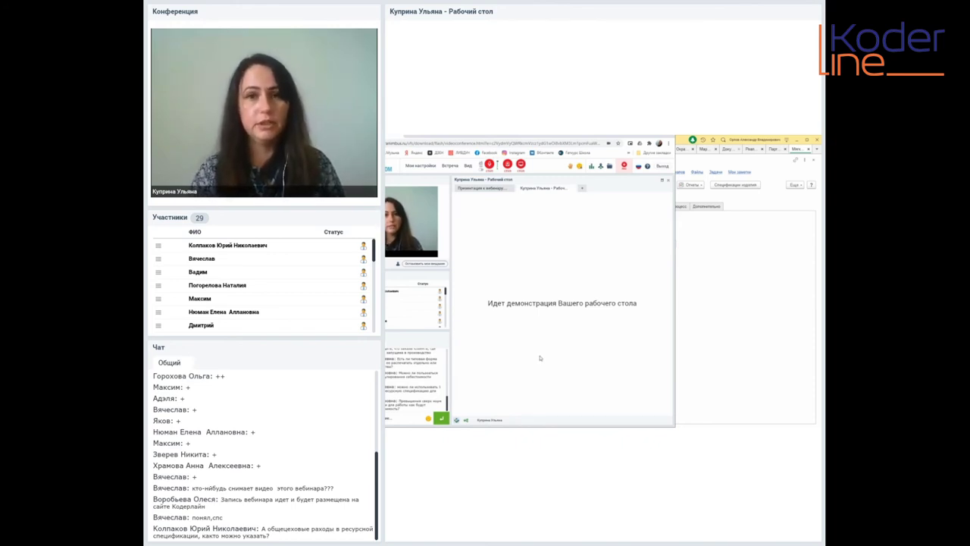
Step: Return to 1C:ERP, look through the production orders, customer orders and order queue, and open production order МС00-000004
left_click(754, 288)
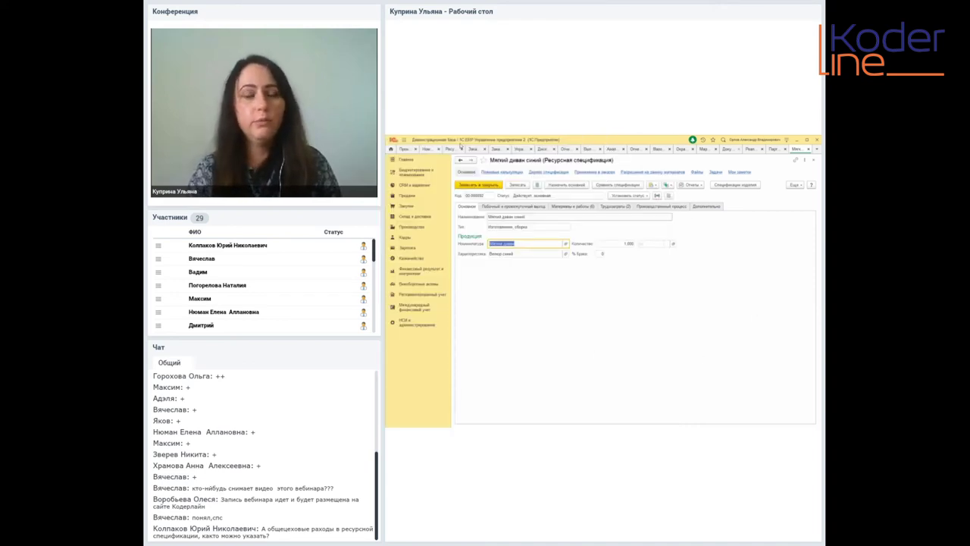
left_click(474, 149)
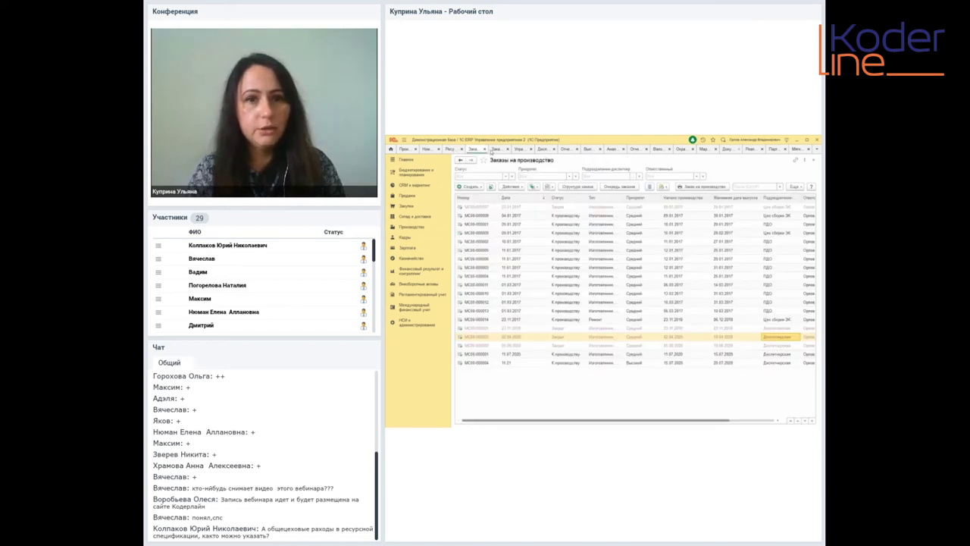
left_click(496, 150)
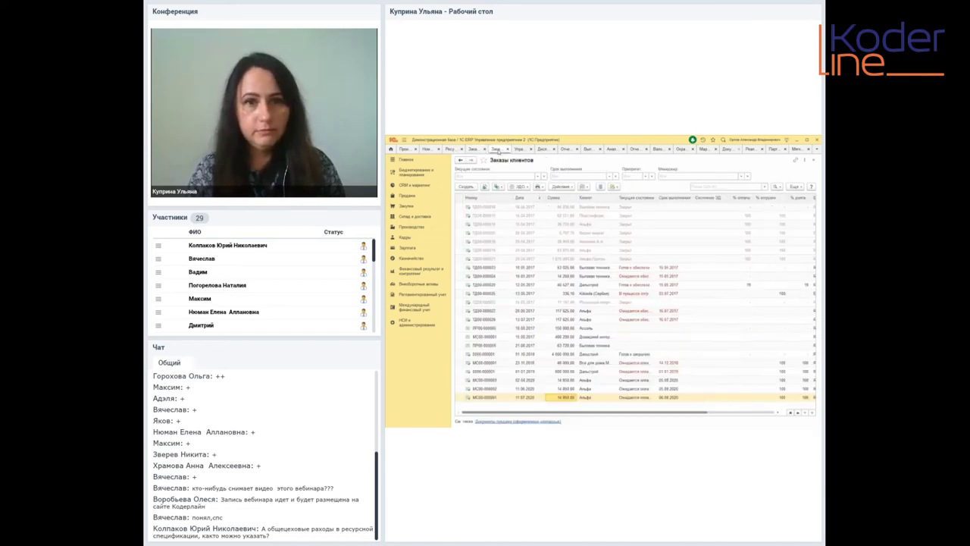
left_click(520, 150)
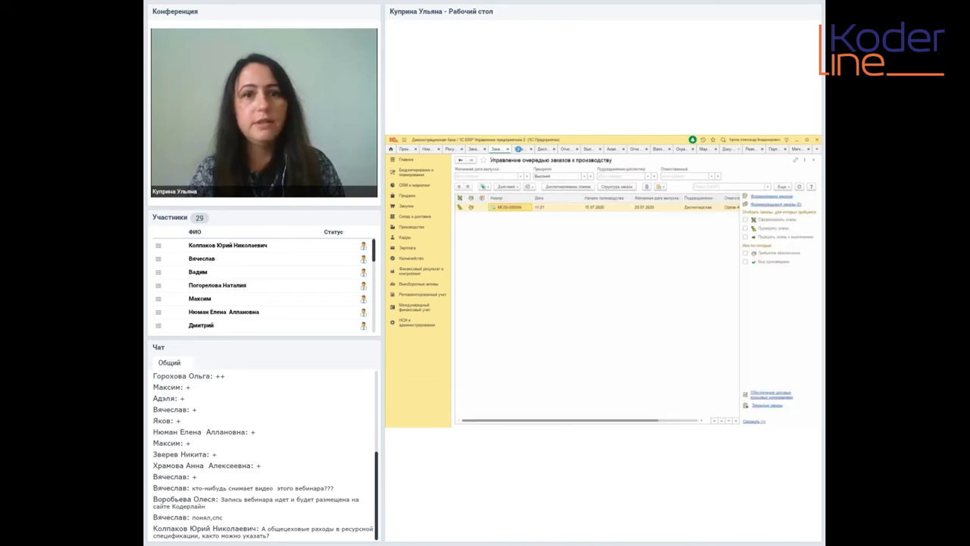
double_click(521, 207)
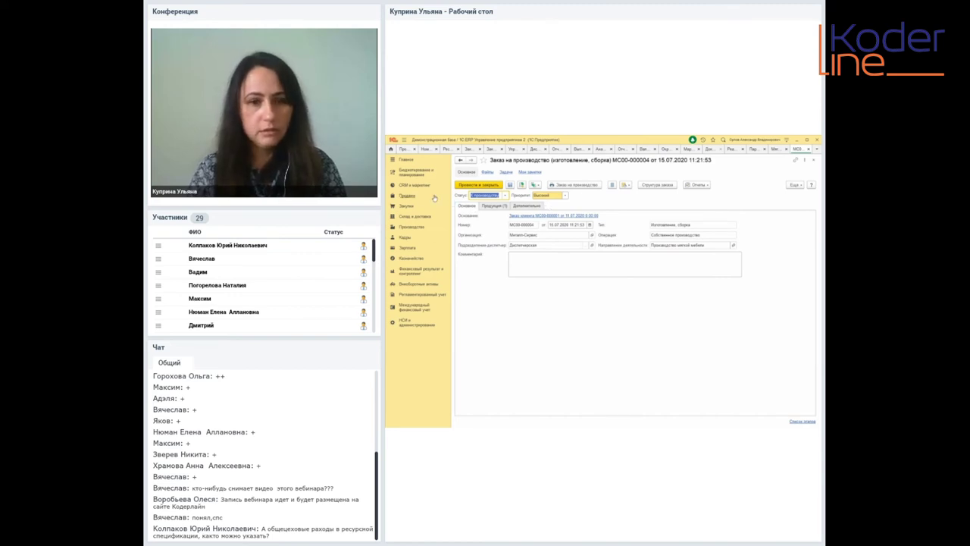
Step: From the production stage dispatching list, open stage МС00-4.1.2 Сборка дивана and show its expense table
left_click(409, 228)
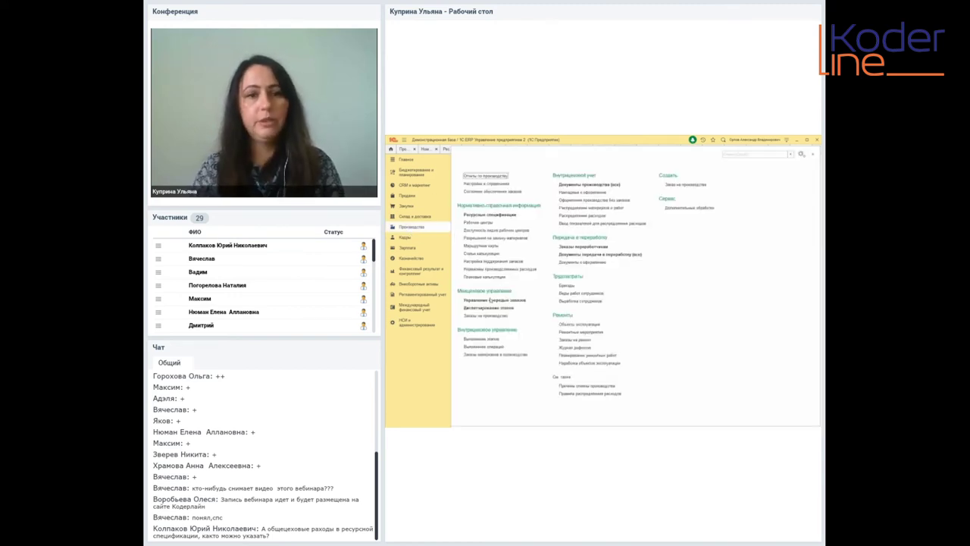
left_click(482, 309)
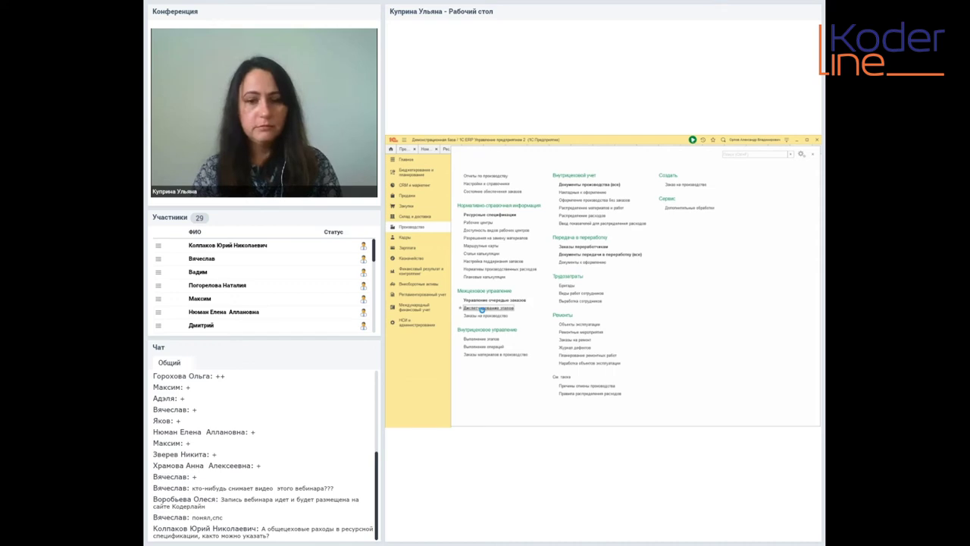
left_click(545, 407)
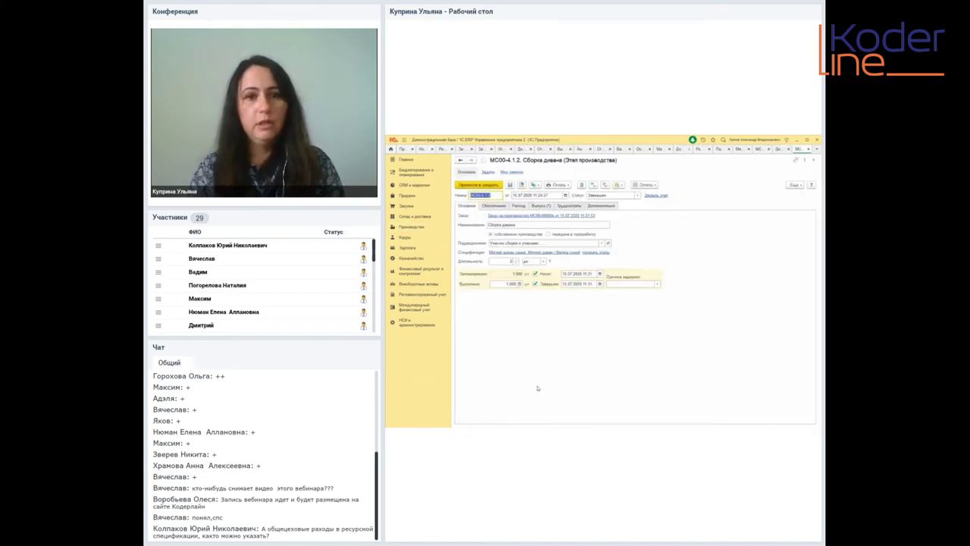
left_click(522, 206)
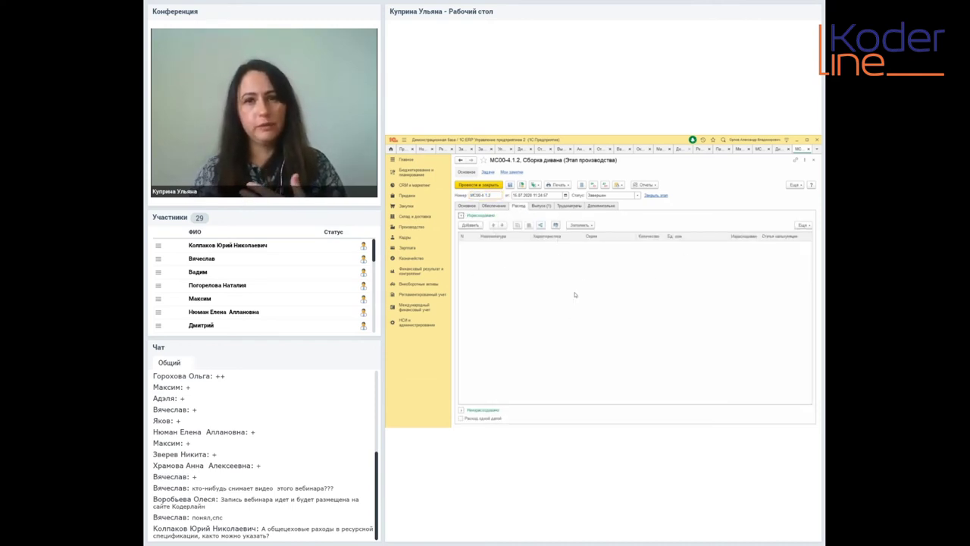
Step: Add an expense line with the item Окраска металлических конструкций to the Сборка дивана stage
left_click(478, 227)
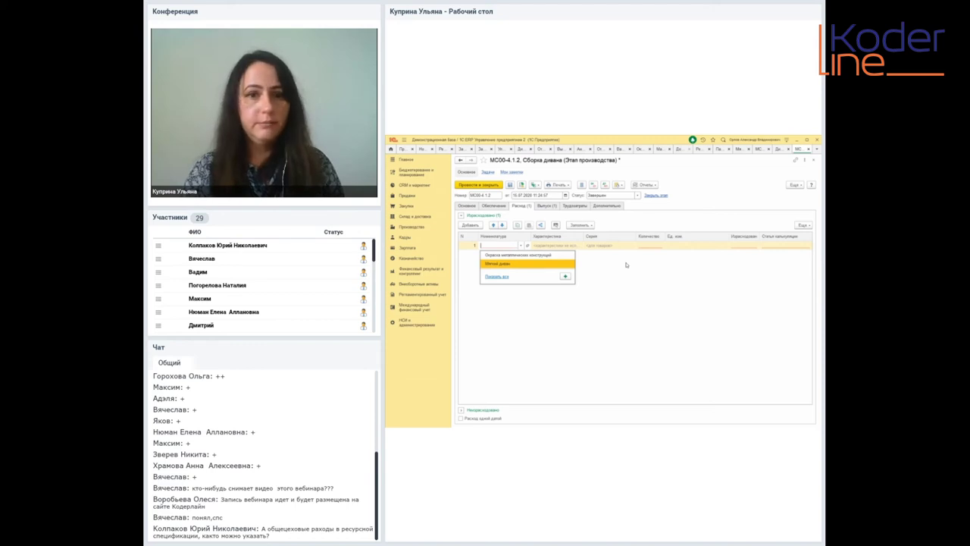
key("Escape")
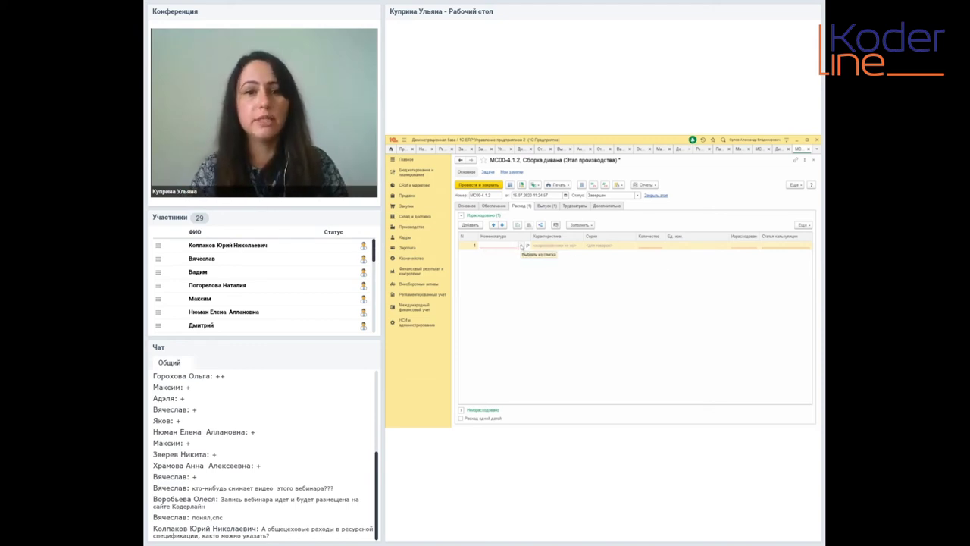
left_click(521, 247)
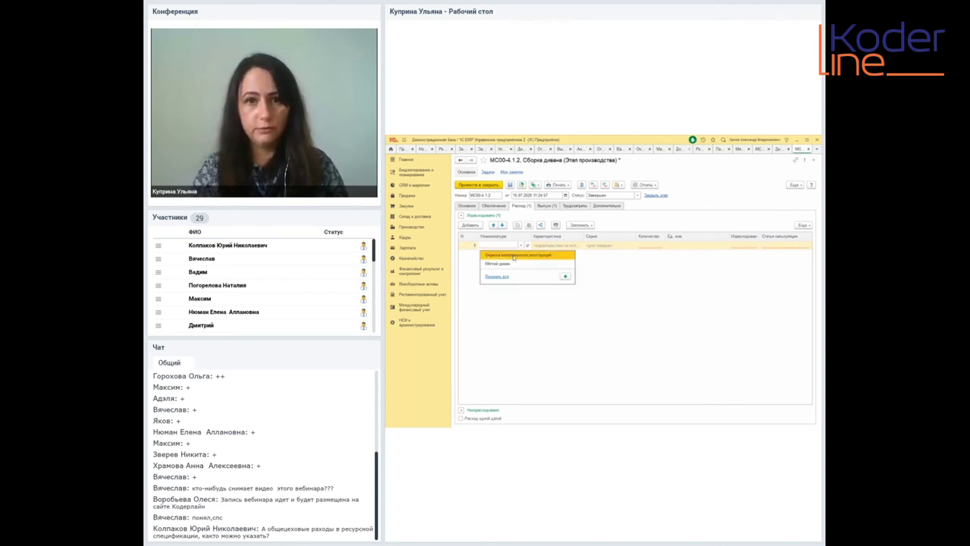
left_click(513, 255)
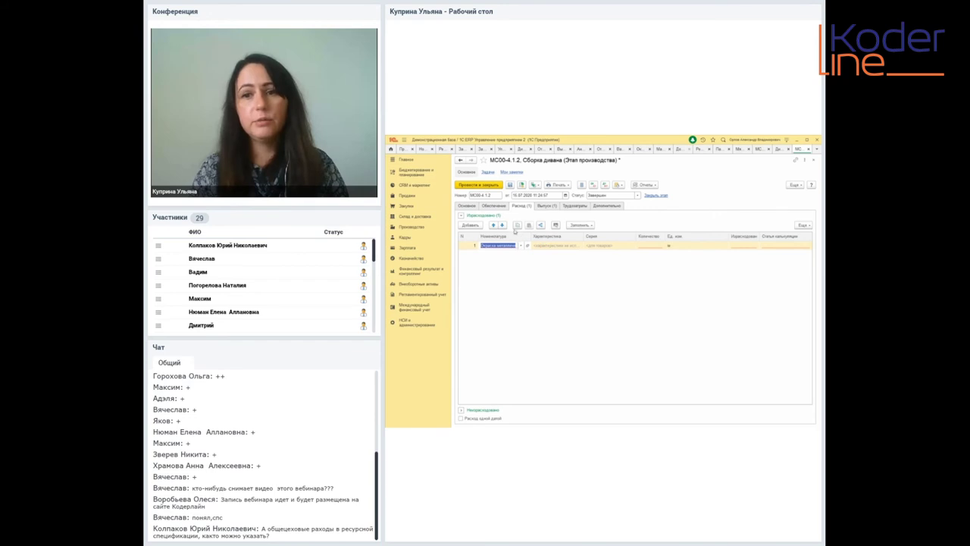
Step: View the costing items available for the expense line, including Материалы прочие, and close the production stage without saving
left_click(775, 246)
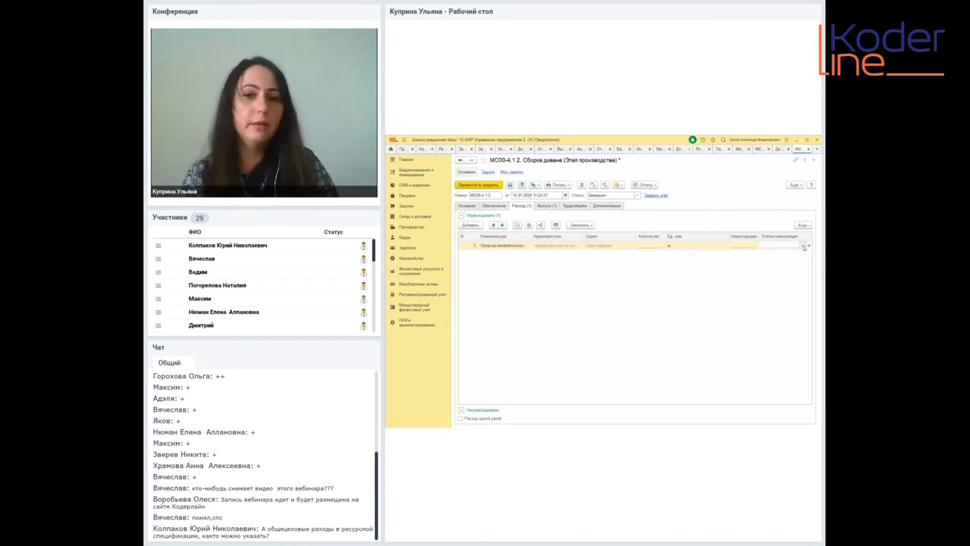
left_click(776, 268)
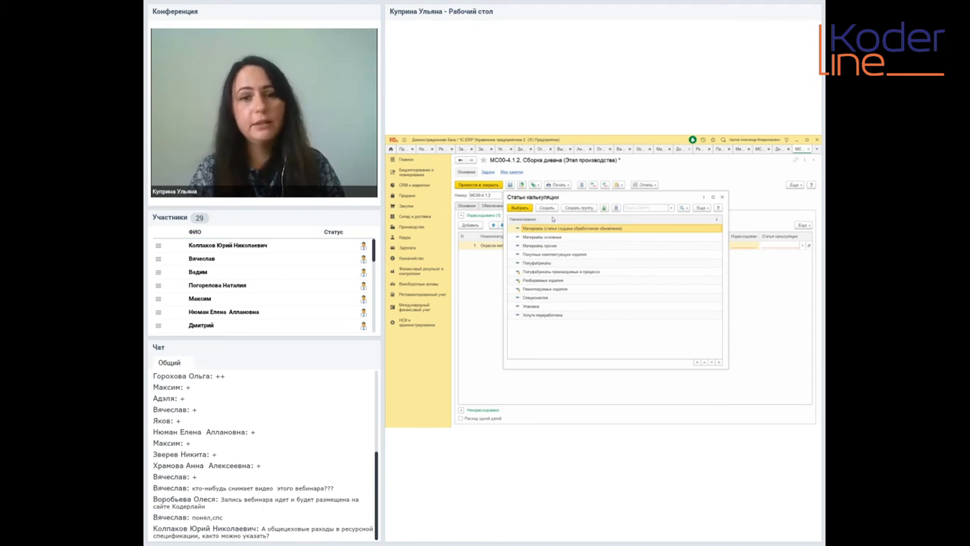
left_click(543, 246)
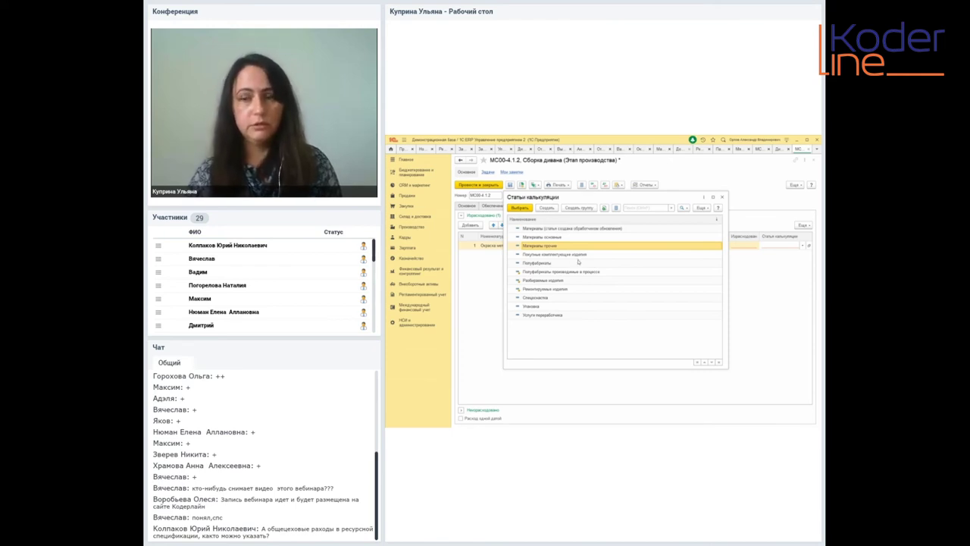
left_click(723, 197)
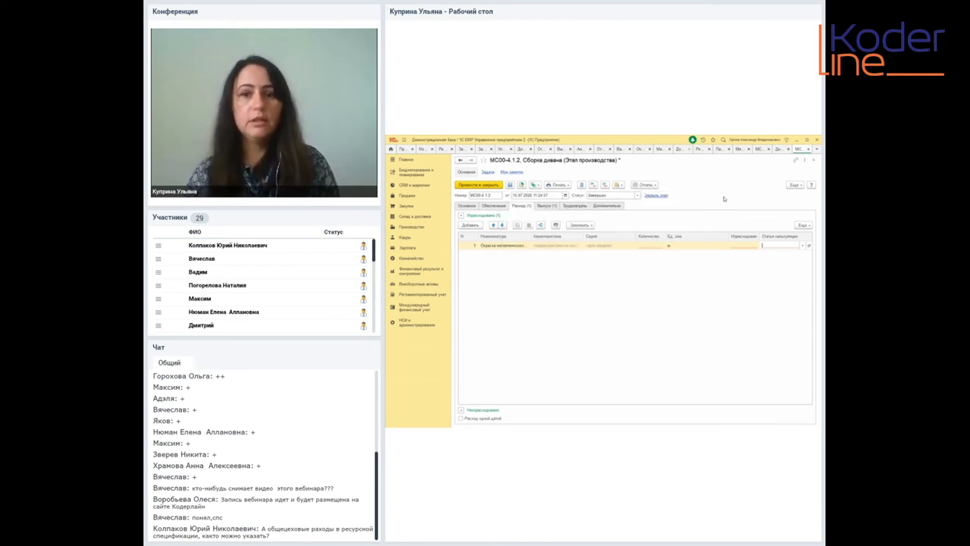
left_click(812, 160)
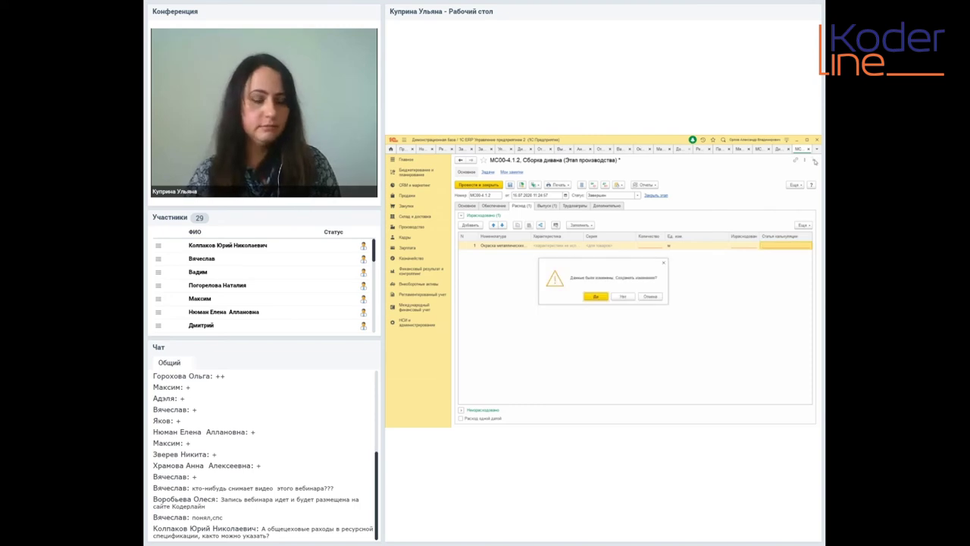
left_click(622, 295)
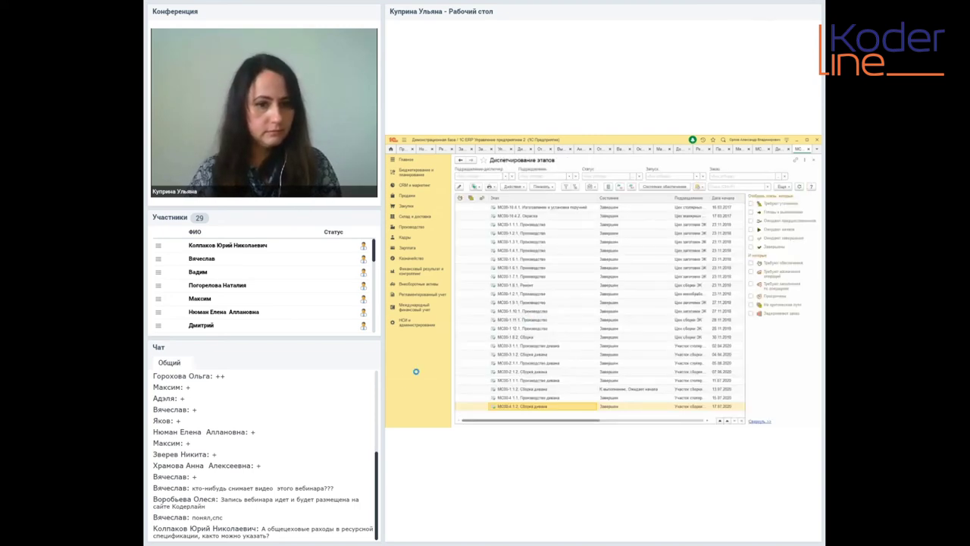
Step: Check the webinar chat, return to 1C:ERP and show the resource specifications list with the Огнетушители group selected
key("alt+Tab")
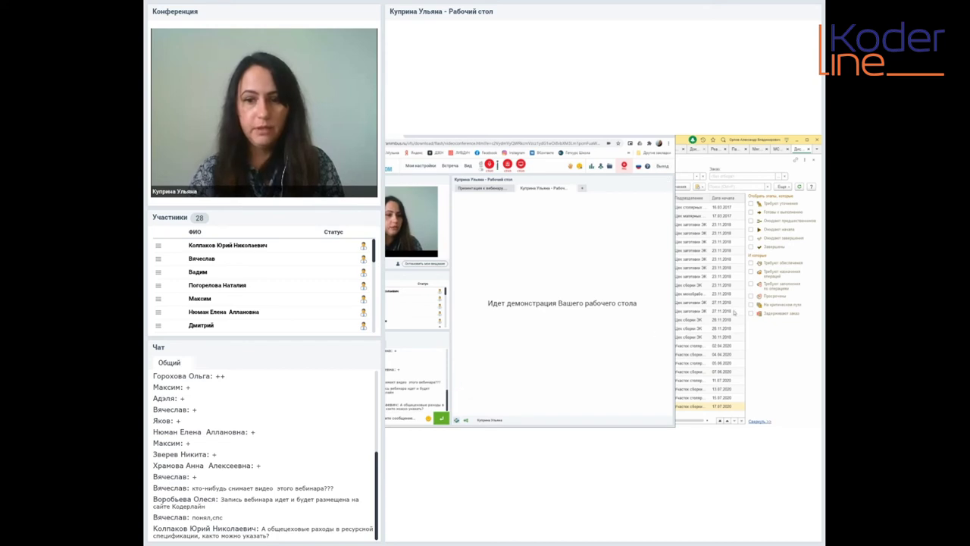
left_click(694, 408)
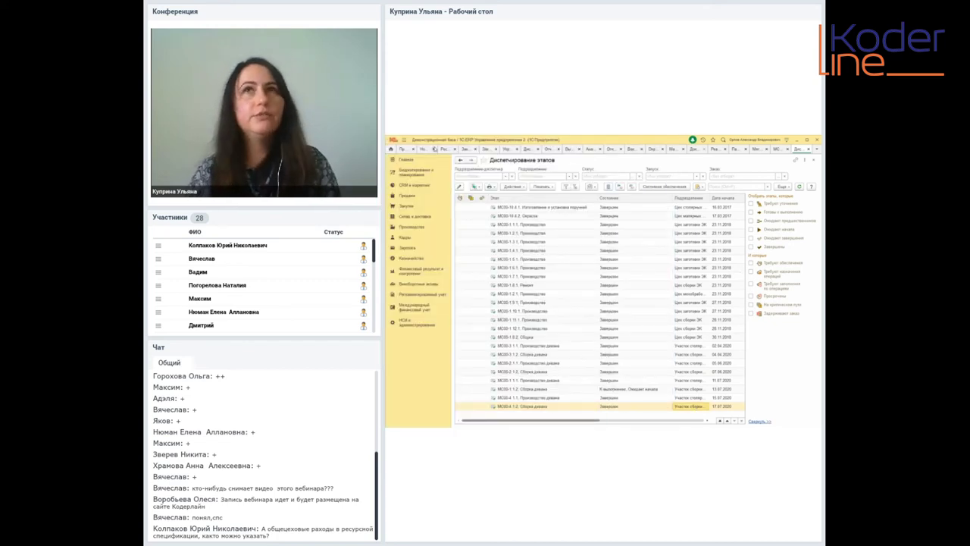
left_click(444, 150)
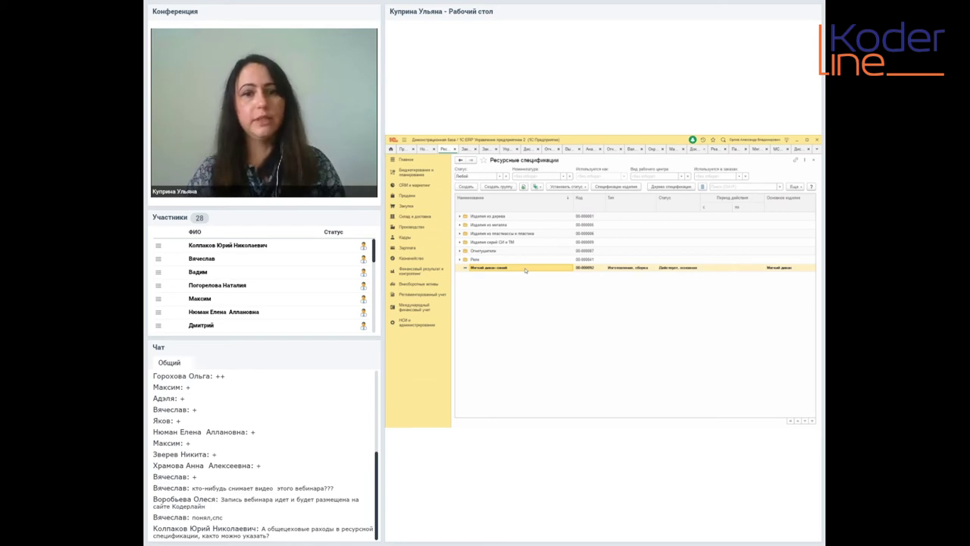
left_click(500, 251)
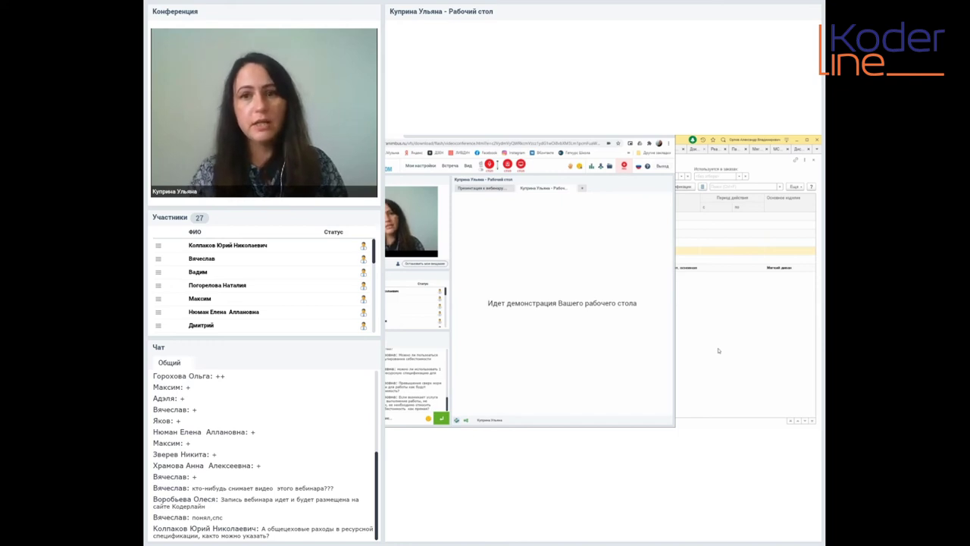
Step: Return to 1C:ERP and open the list of all purchase documents (Документы закупки (все))
left_click(719, 350)
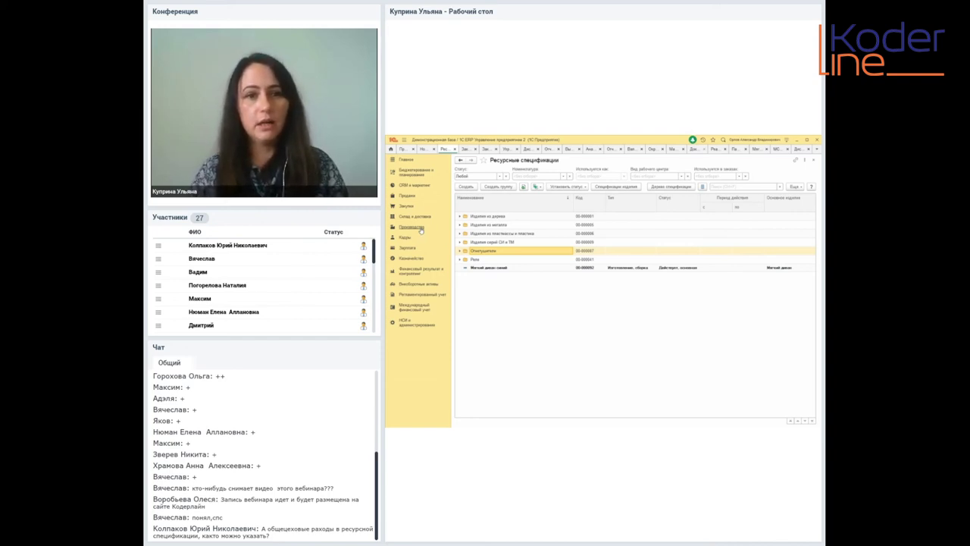
left_click(406, 197)
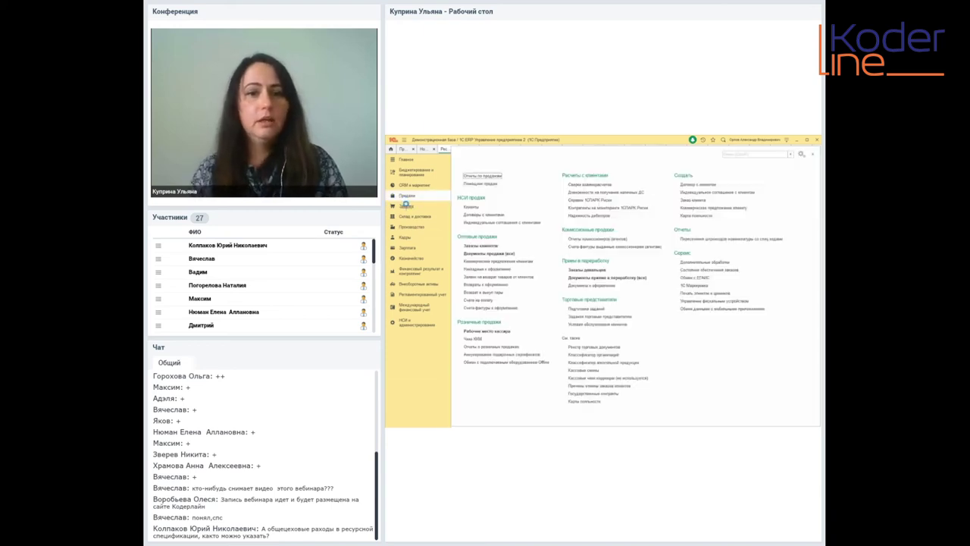
left_click(407, 206)
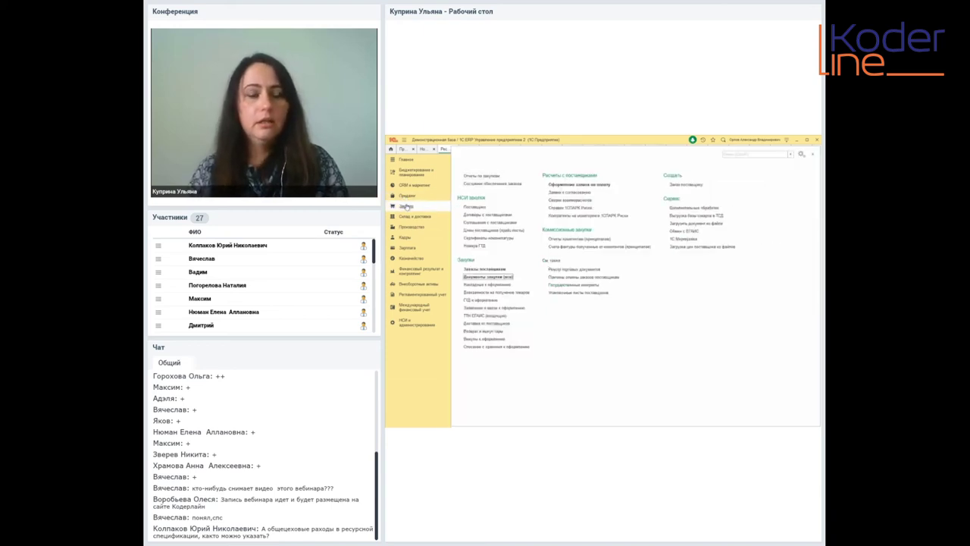
left_click(506, 277)
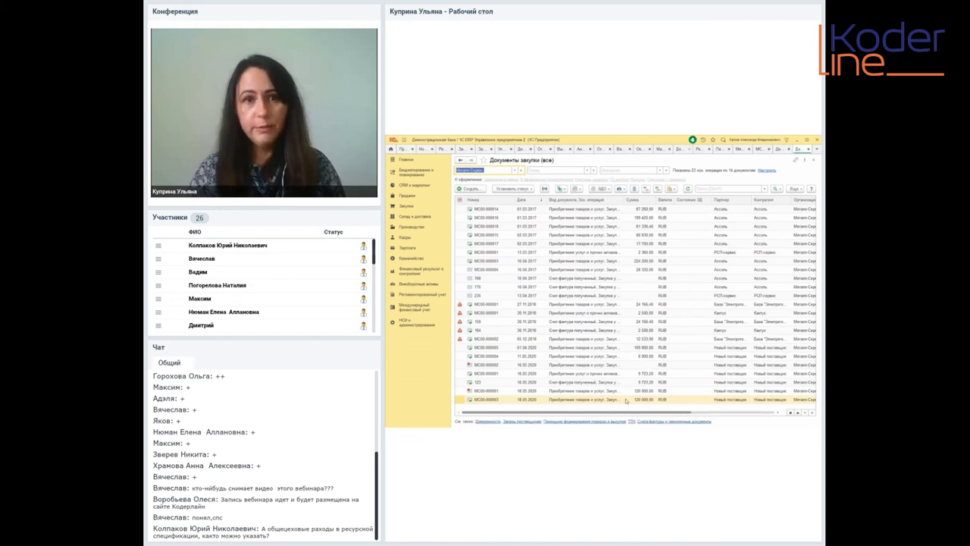
Step: Create a Приобретение услуг и прочих активов document with the operation Закупка у поставщика
left_click(471, 190)
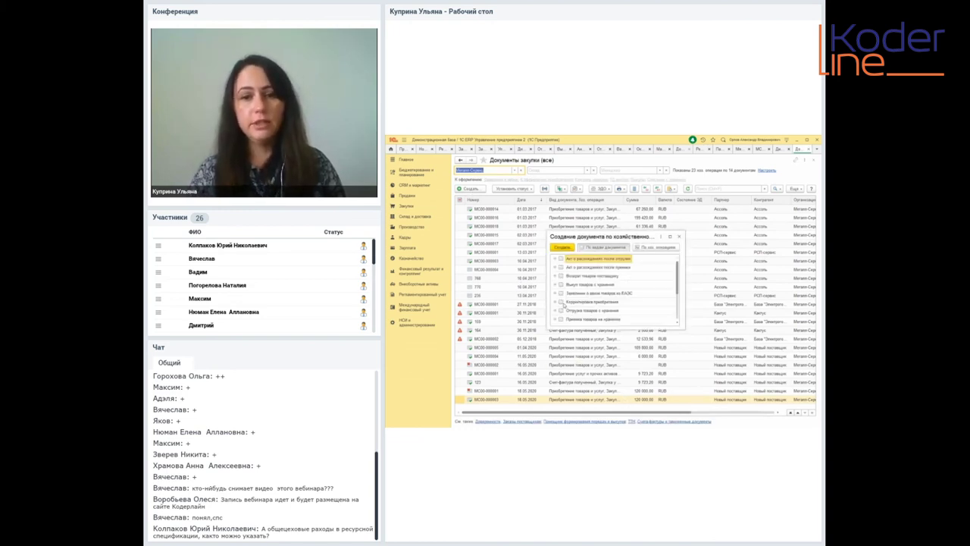
scroll(601, 304, "down", 1)
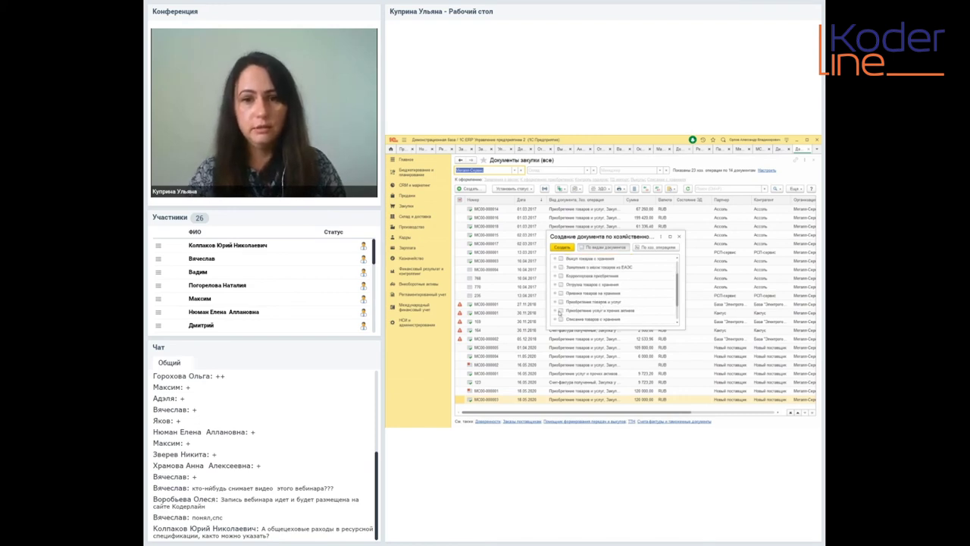
left_click(555, 311)
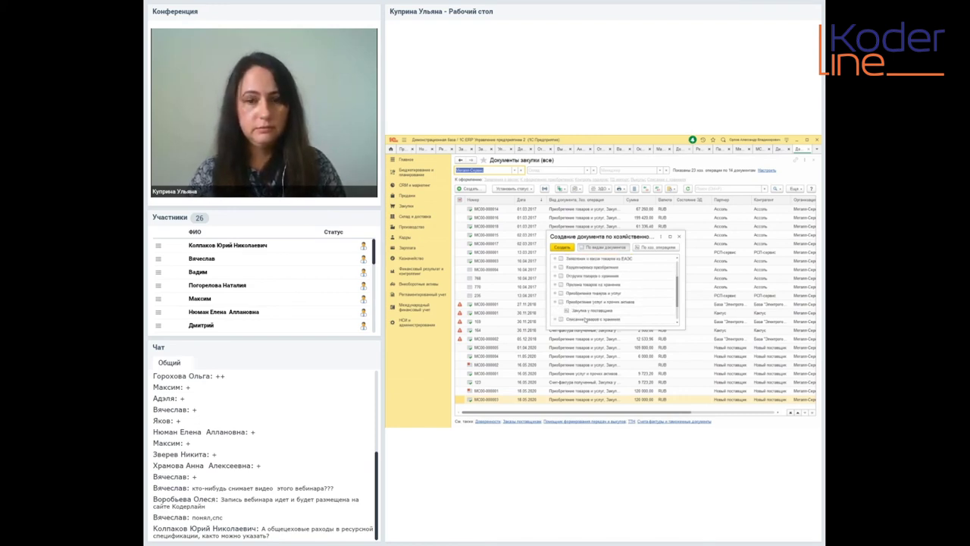
double_click(592, 311)
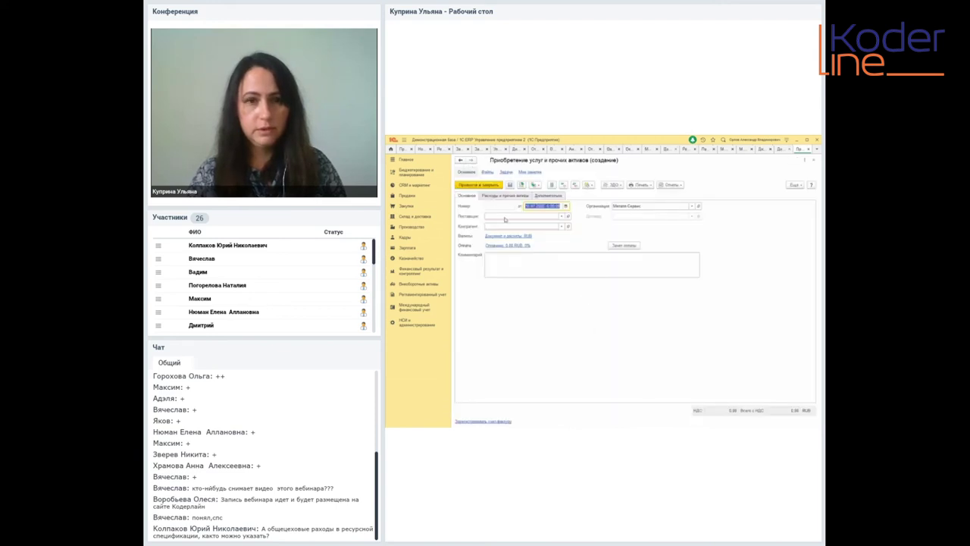
Step: Add a line to the document's Расходы и прочие активы table and view the available activity directions without choosing one
left_click(495, 196)
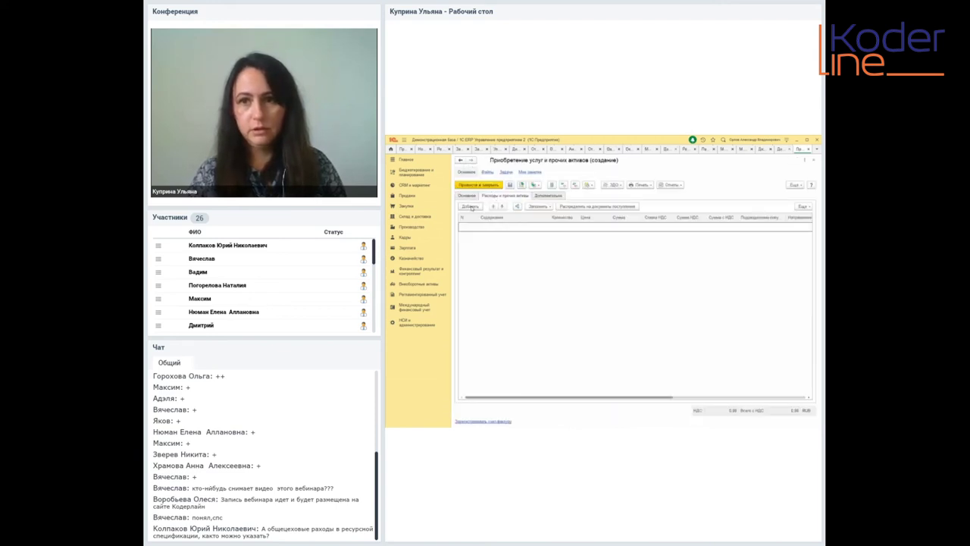
left_click(473, 207)
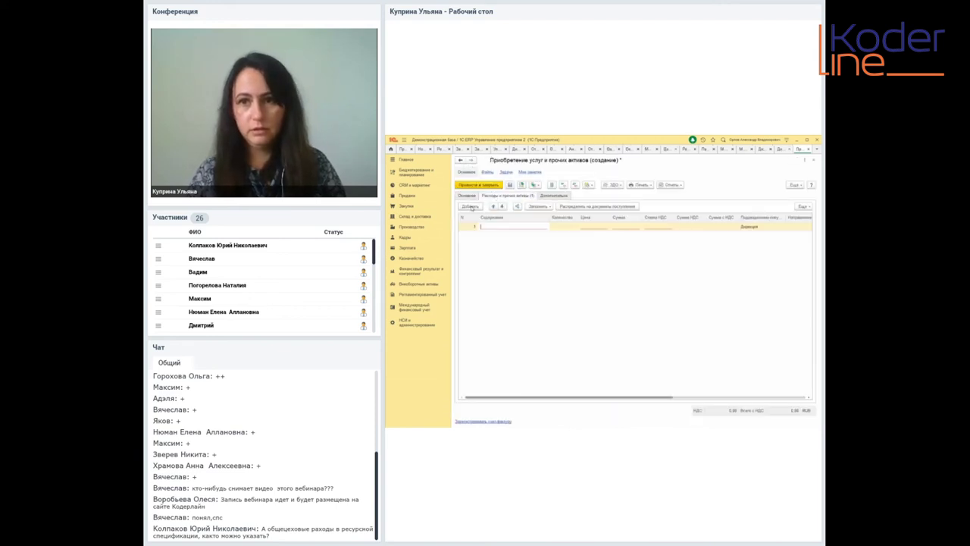
left_click(802, 226)
left_click(802, 226)
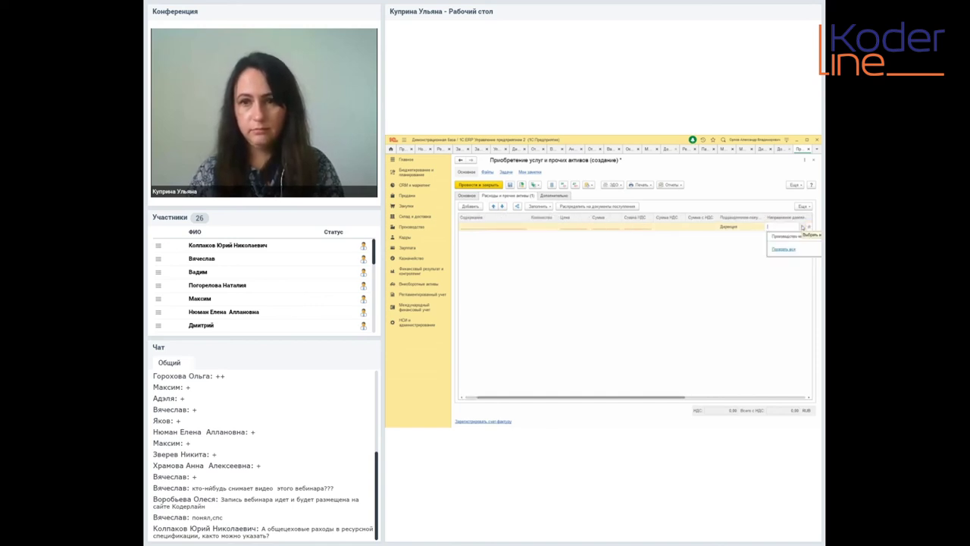
left_click(749, 247)
left_click(755, 253)
key("Tab")
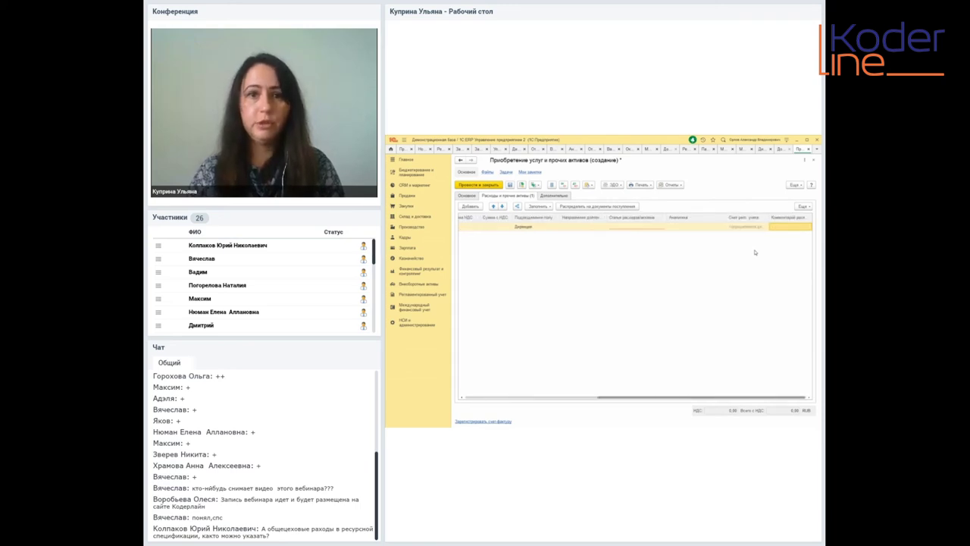
Step: For the new line's expense item, examine the items in the groups Общепроизводственные затраты and Производственные затраты
left_click(641, 225)
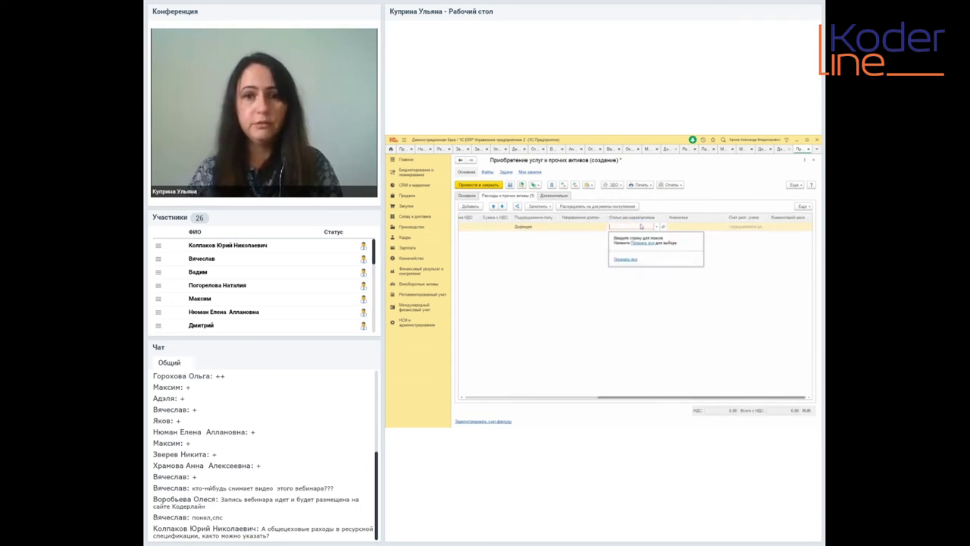
left_click(626, 260)
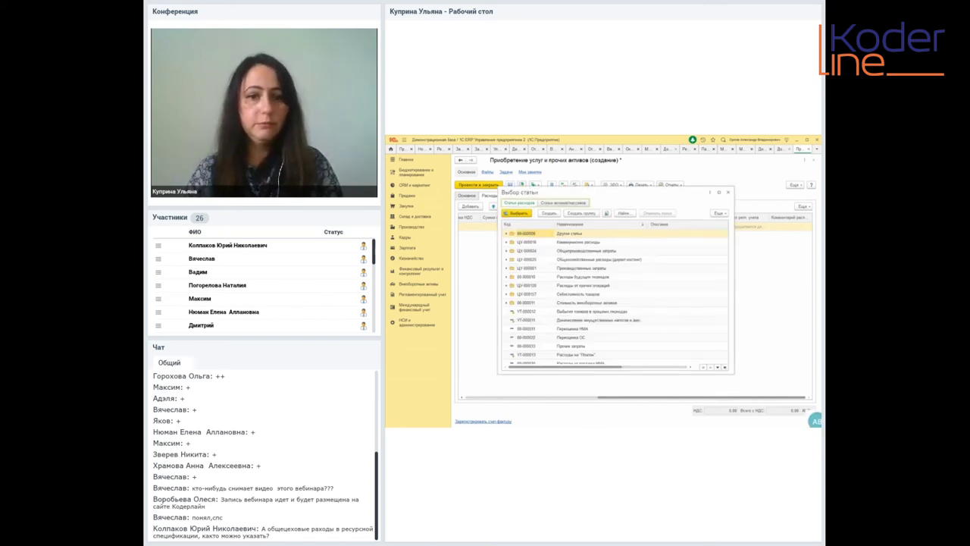
left_click(582, 331)
scroll(583, 332, "down", 1)
scroll(582, 335, "up", 1)
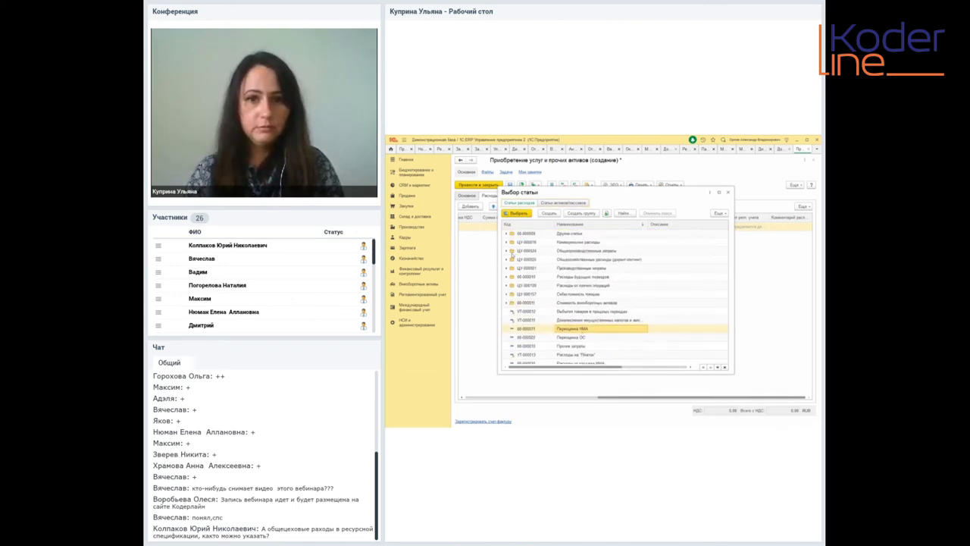
left_click(505, 250)
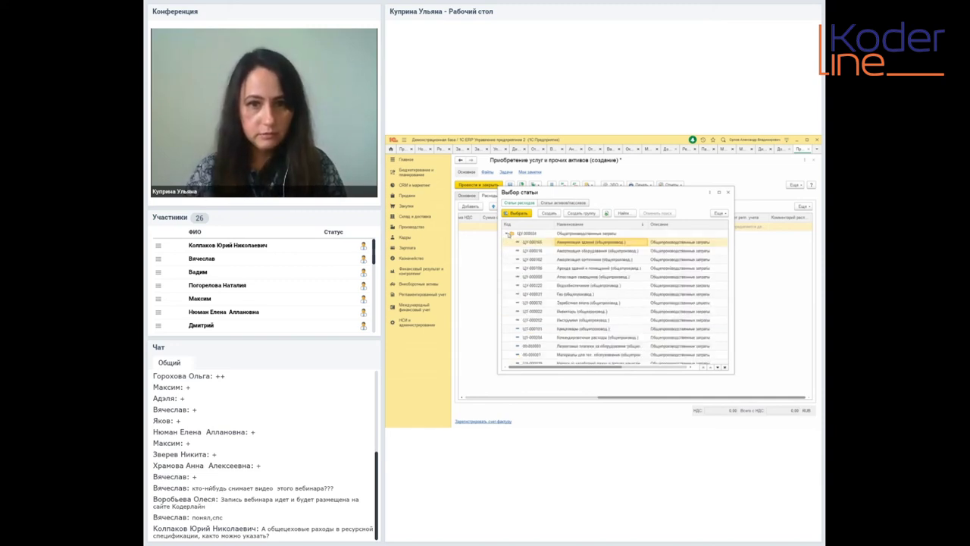
left_click(507, 234)
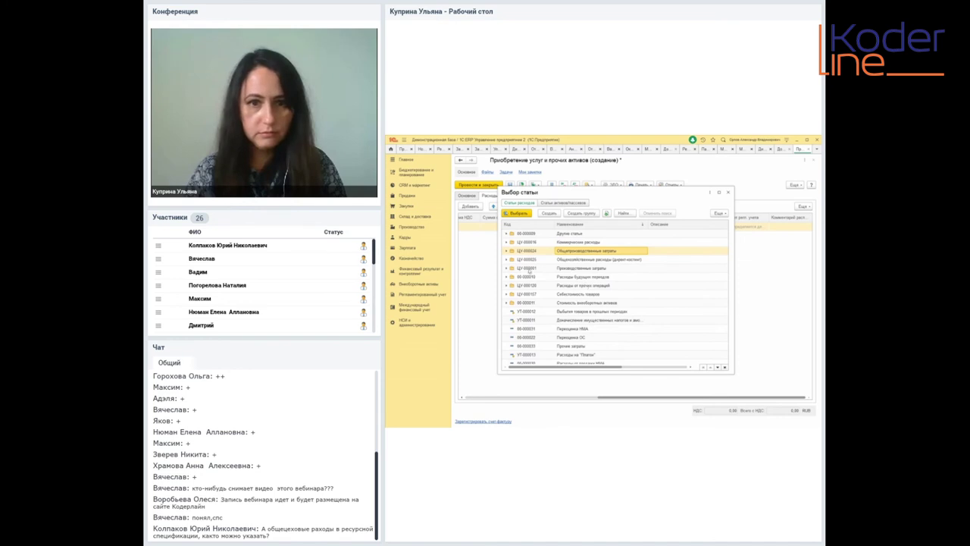
left_click(507, 268)
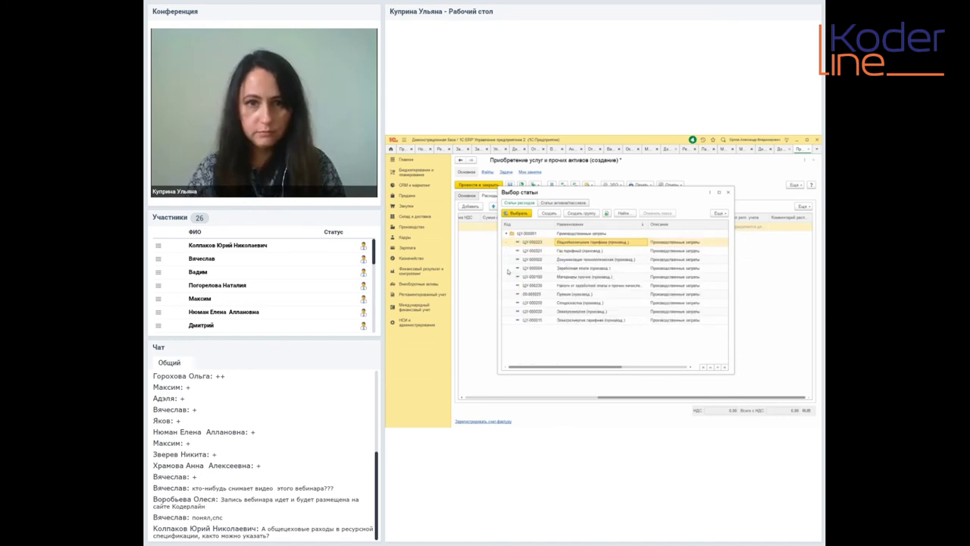
left_click(508, 233)
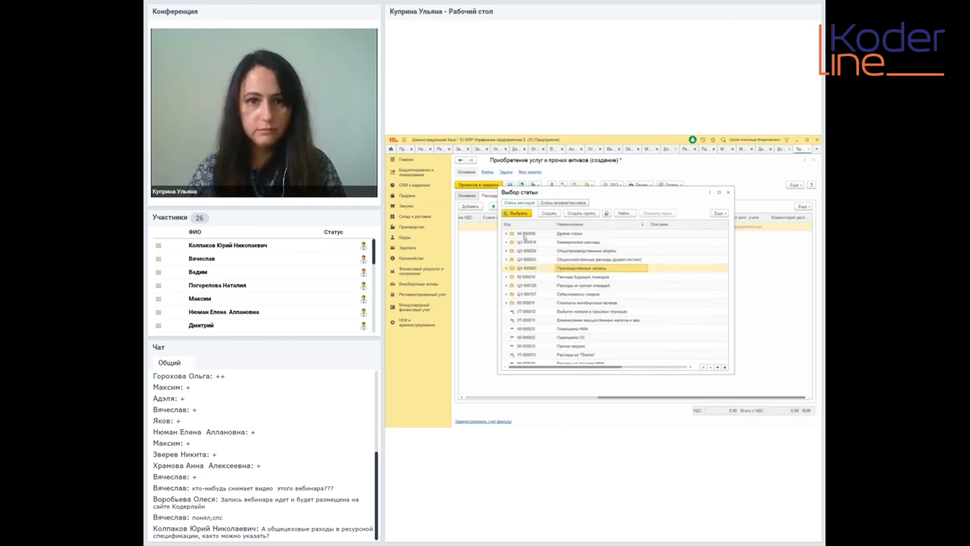
Step: Set the line's expense item to Транспортные услуги (коммерч.) from the Коммерческие расходы group
left_click(508, 242)
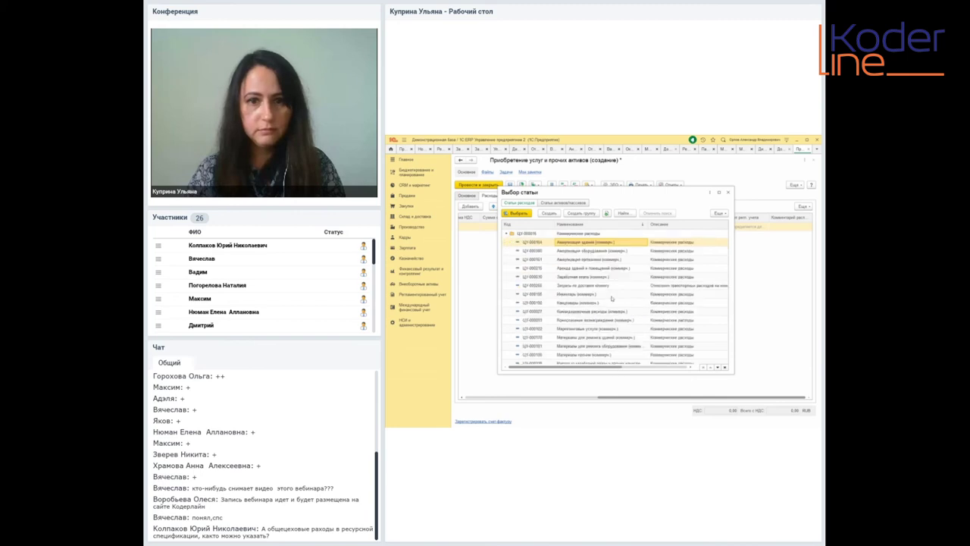
scroll(611, 297, "down", 5)
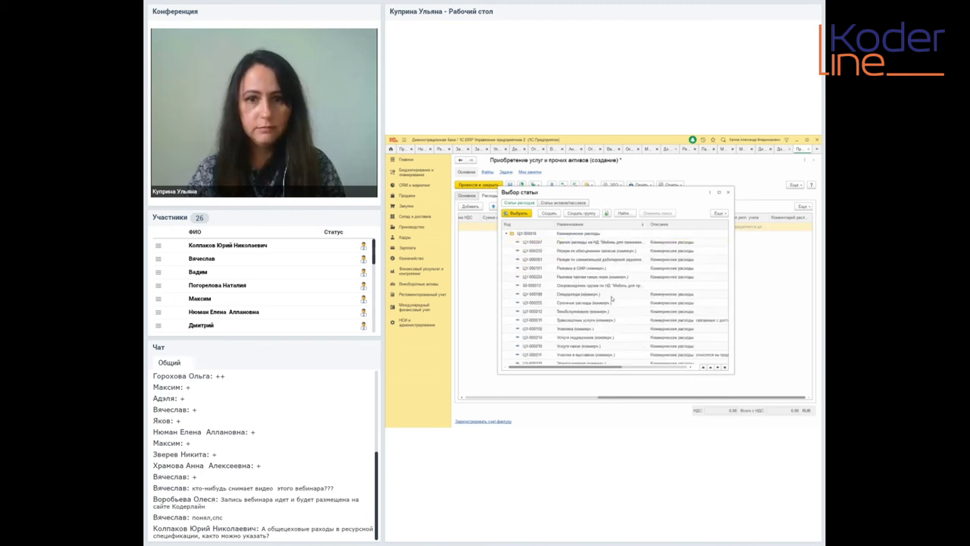
left_click(583, 321)
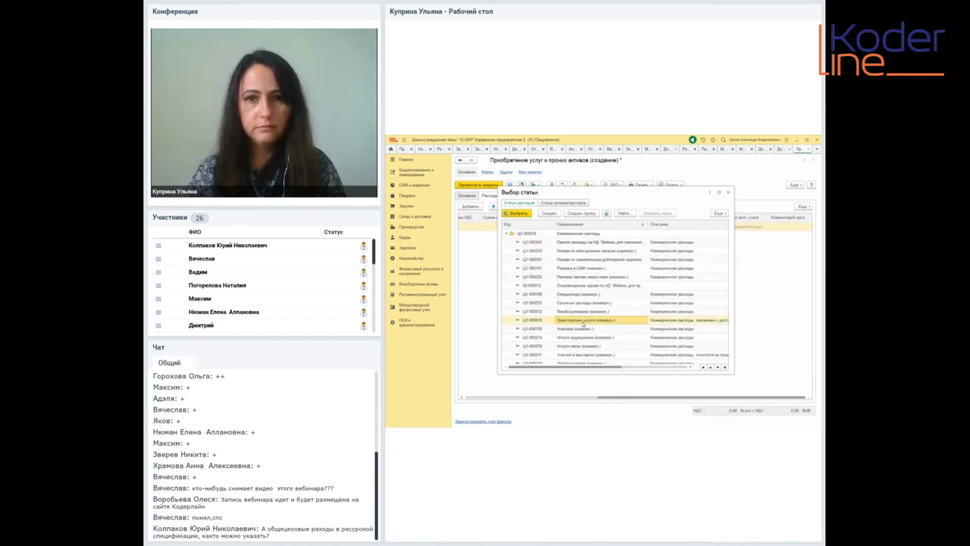
double_click(583, 323)
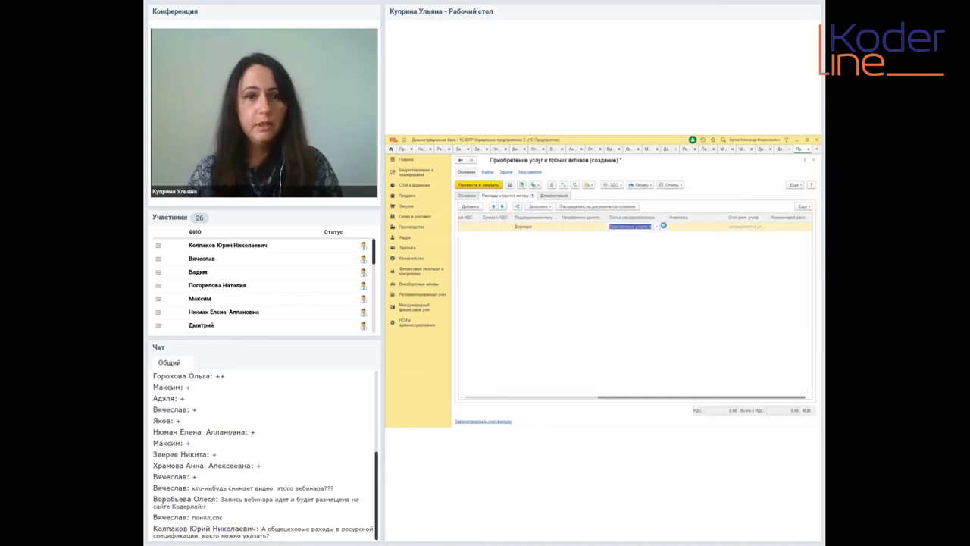
Step: Open the Транспортные услуги (коммерч.) expense item, review its write-off method, item group and expense type, and close it
left_click(663, 226)
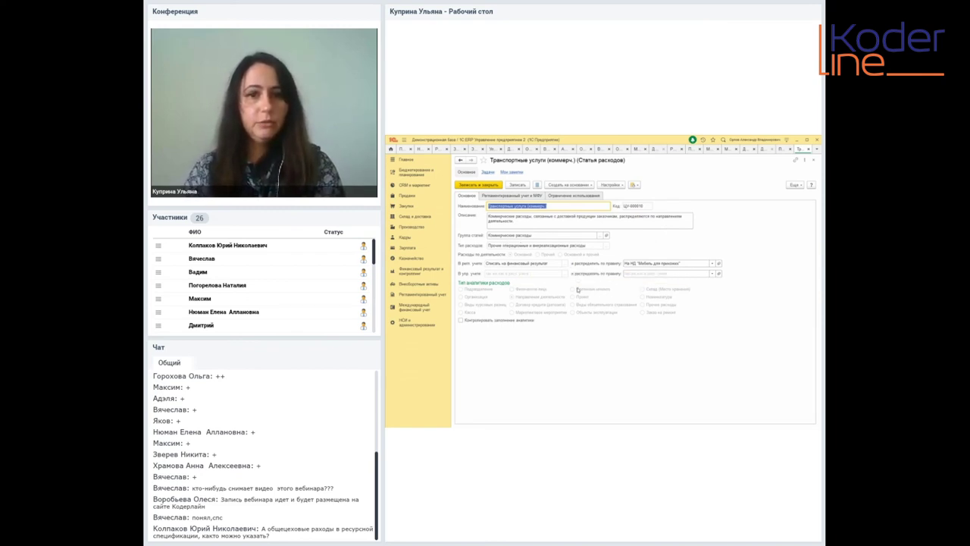
left_click(536, 265)
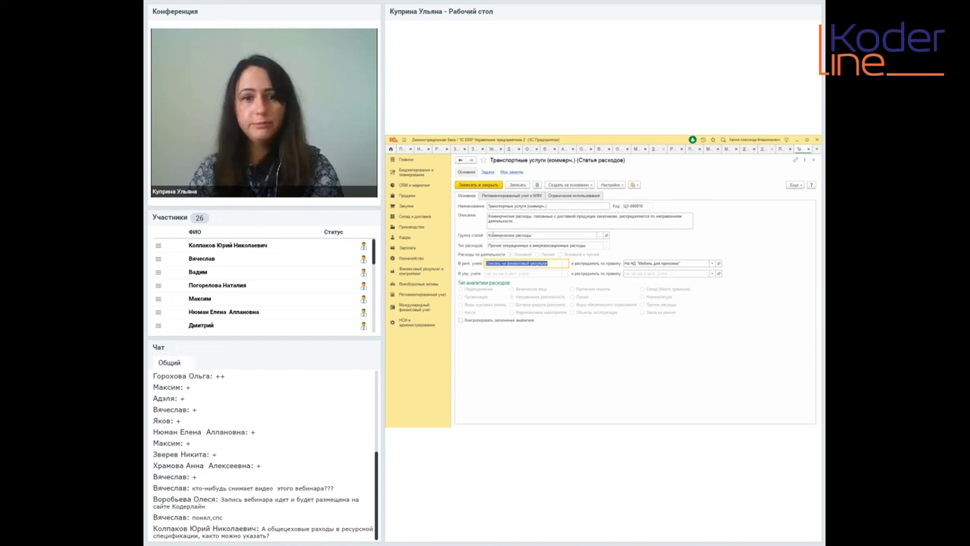
left_click(493, 237)
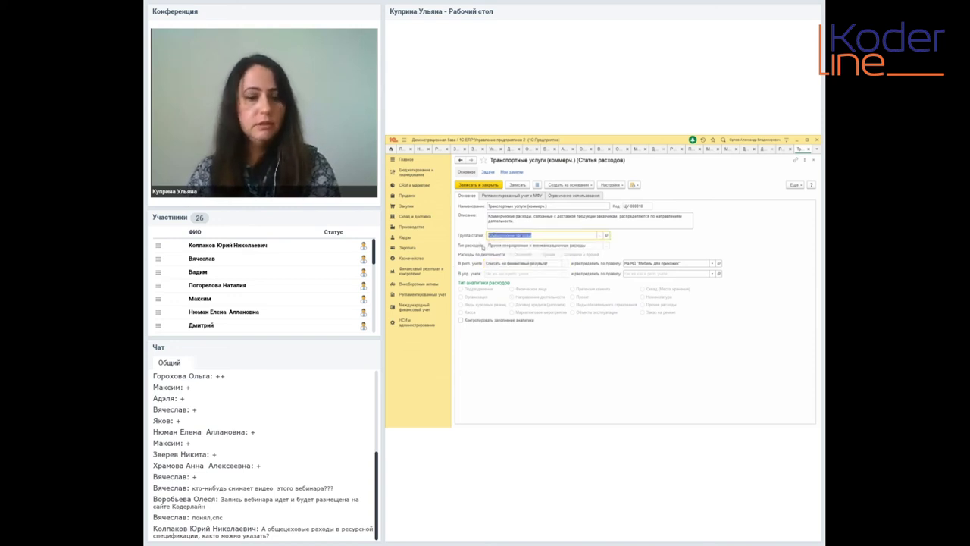
left_click(484, 247)
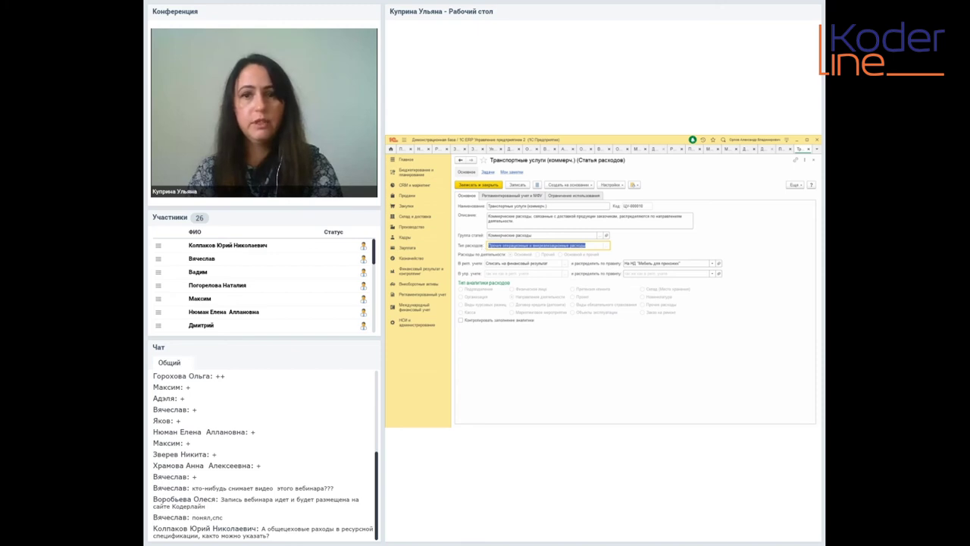
key("ctrl+Return")
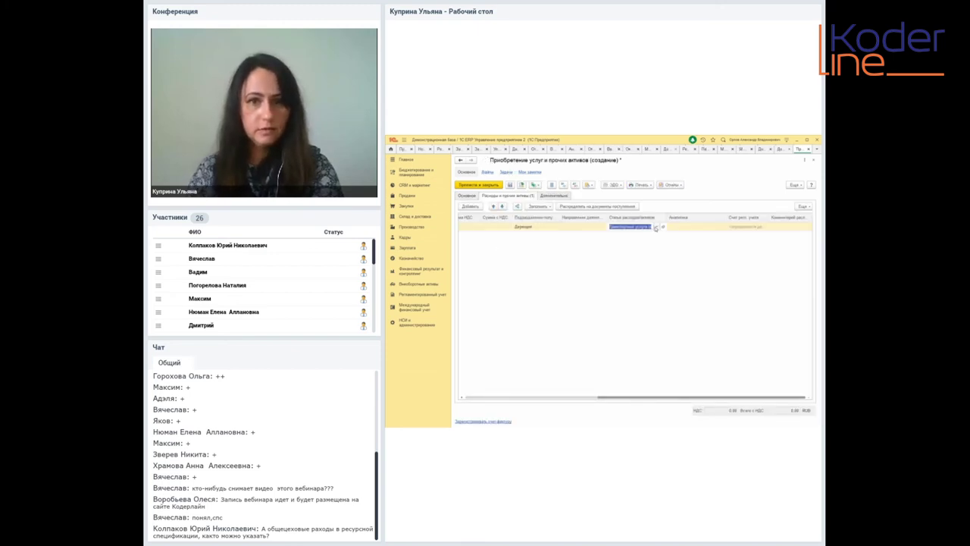
Step: Start creating a new expense item in the Коммерческие расходы group and view the available expense types
left_click(656, 228)
left_click(625, 259)
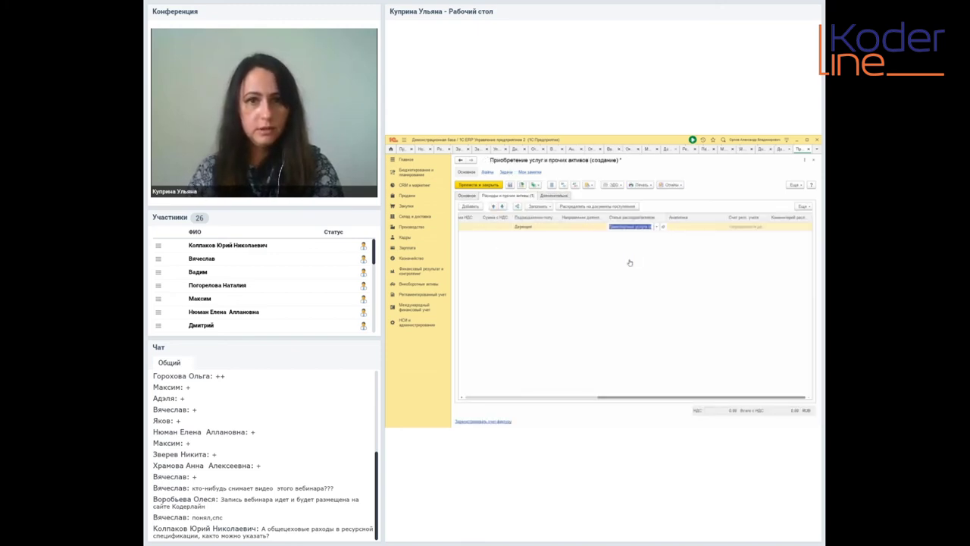
left_click(548, 214)
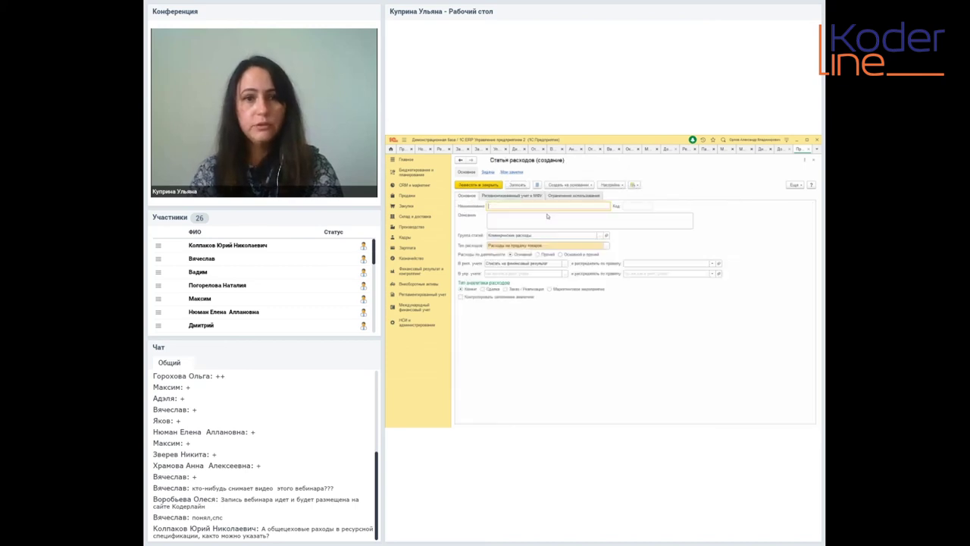
left_click(607, 248)
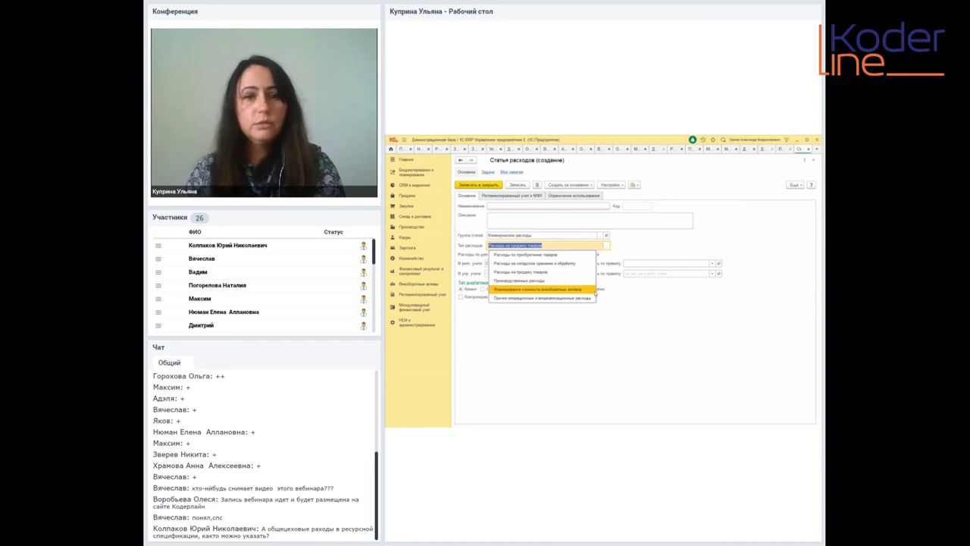
left_click(666, 299)
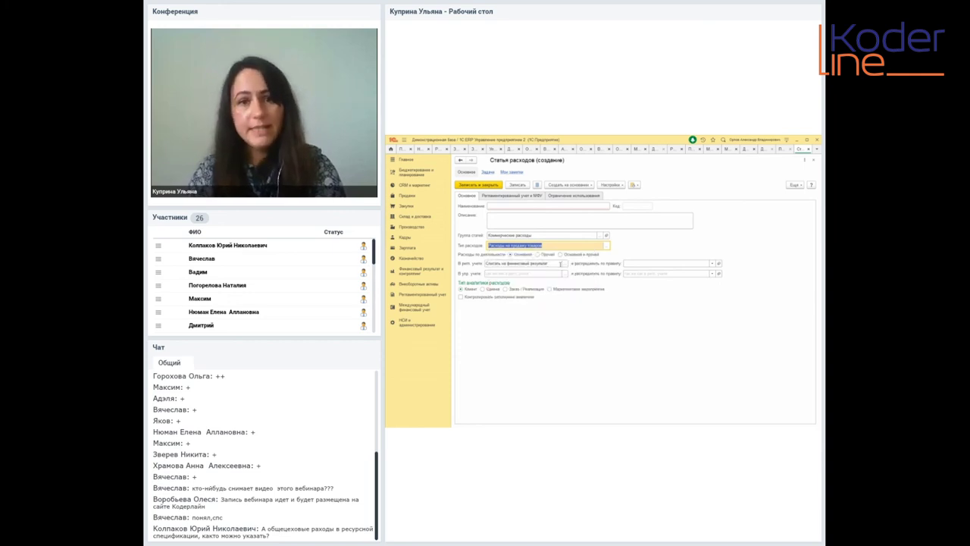
Step: View the new item's write-off options in regulated accounting and set its expense type to Производственные расходы
left_click(565, 264)
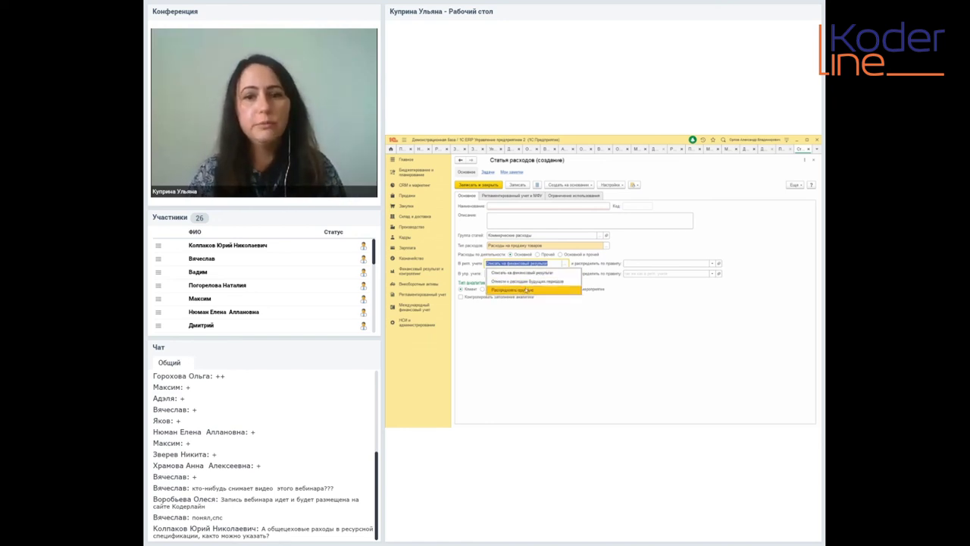
left_click(606, 245)
left_click(606, 246)
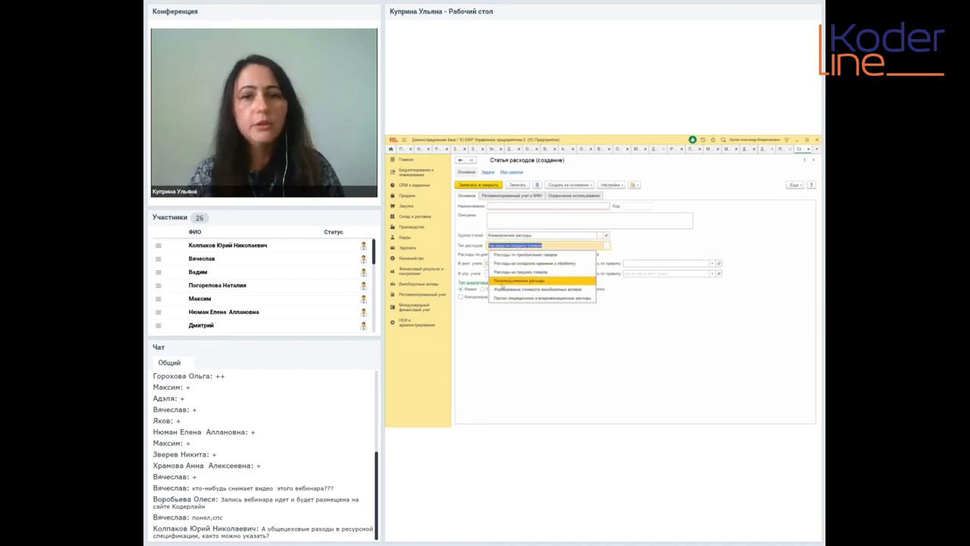
left_click(503, 285)
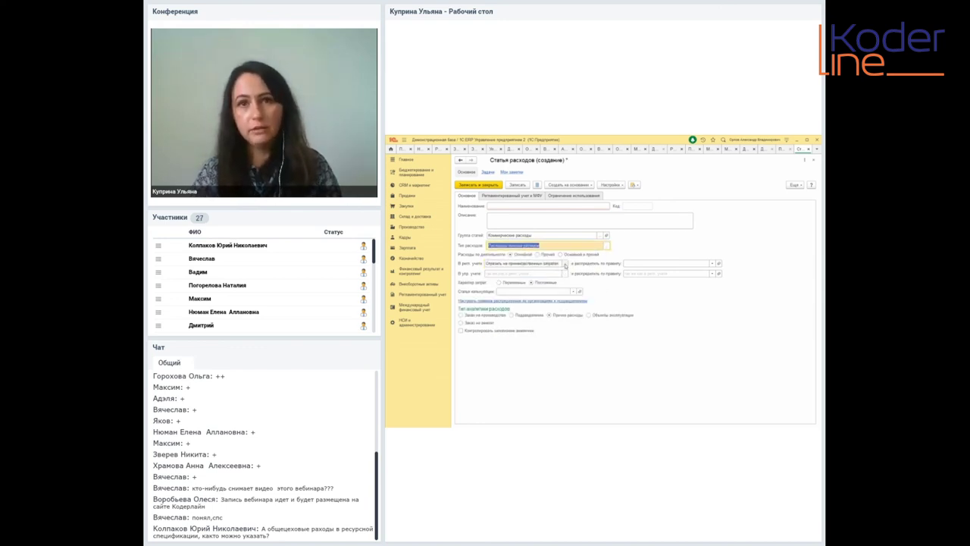
Step: Compare the regulated-accounting write-off options for Производственные расходы and Прочие операционные и внереализационные расходы in the new expense item
left_click(564, 264)
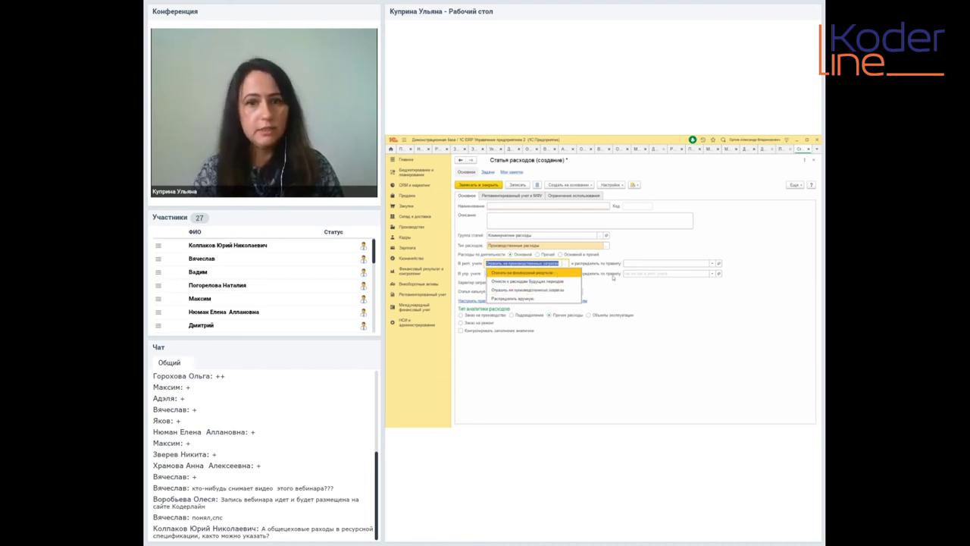
left_click(606, 245)
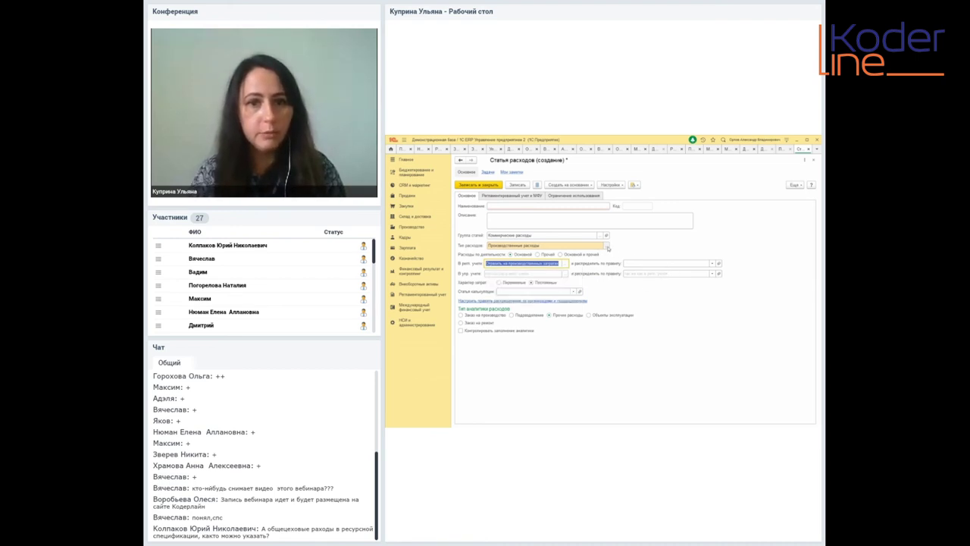
left_click(607, 246)
left_click(573, 297)
left_click(565, 264)
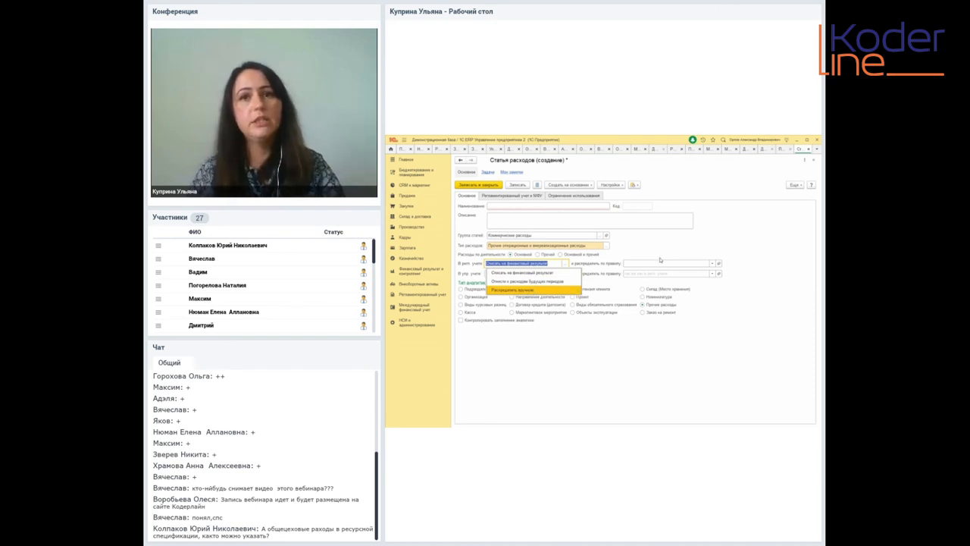
left_click(661, 264)
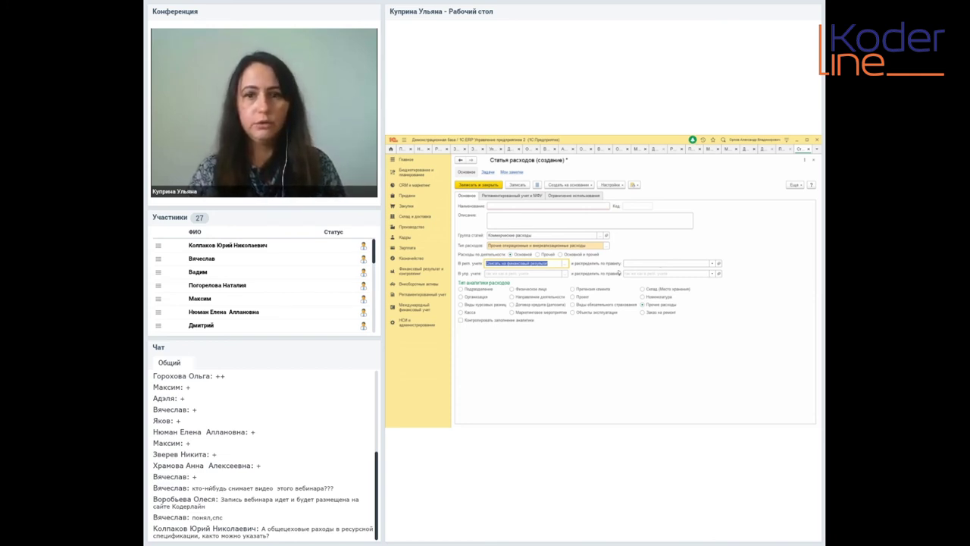
Step: Close the new expense item without saving it and switch to the webinar window to read the chat questions
left_click(807, 150)
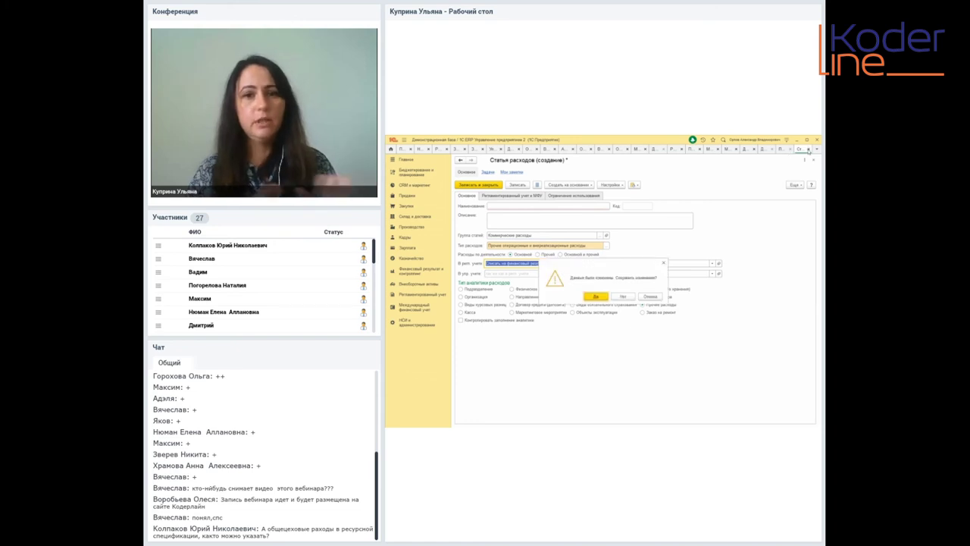
left_click(617, 298)
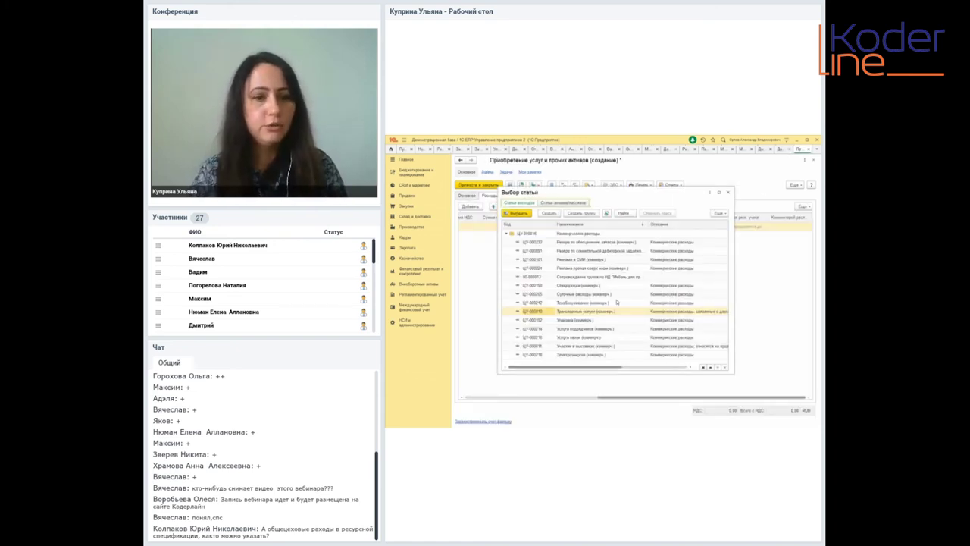
key("alt+Tab")
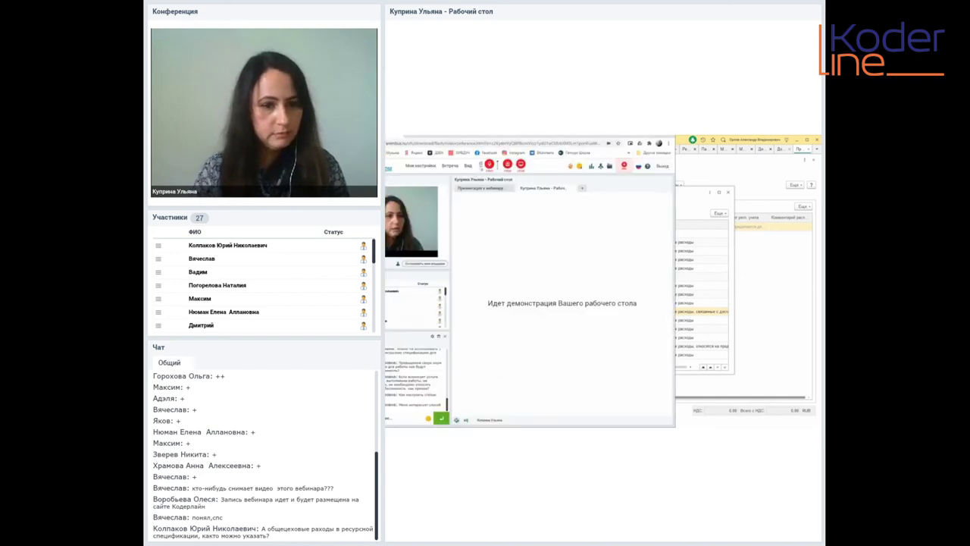
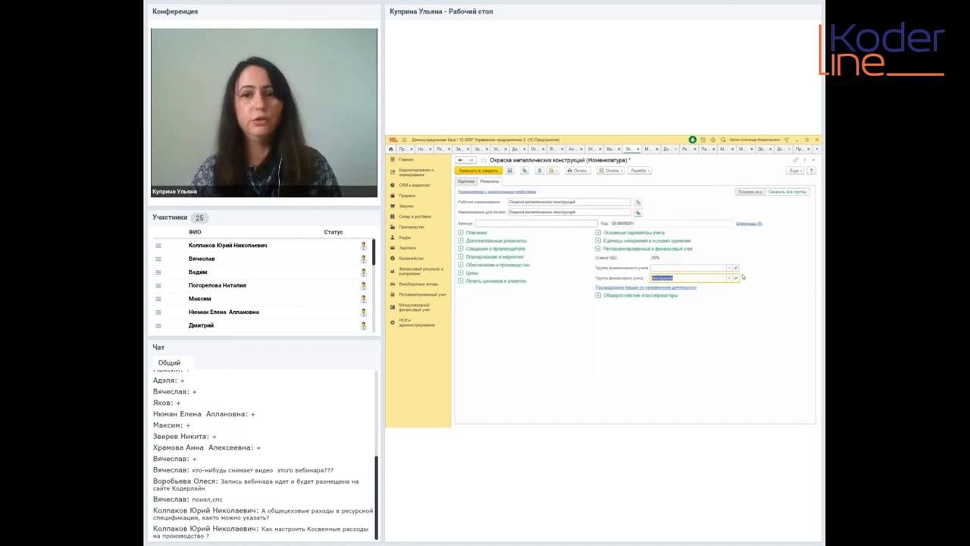
Step: Review the Инструмент financial accounting group and the list of analytical accounting groups from the Окраска металлических конструкций item card
left_click(736, 277)
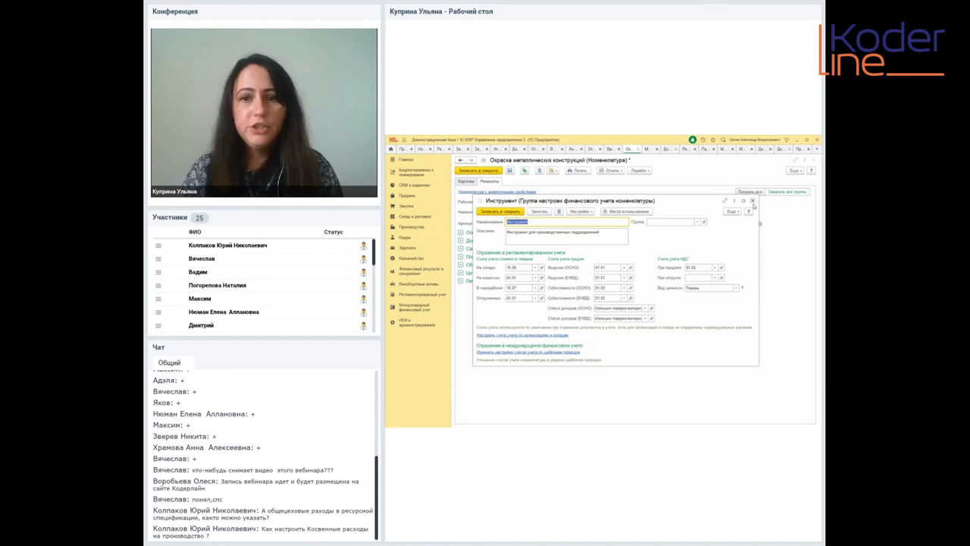
left_click(753, 202)
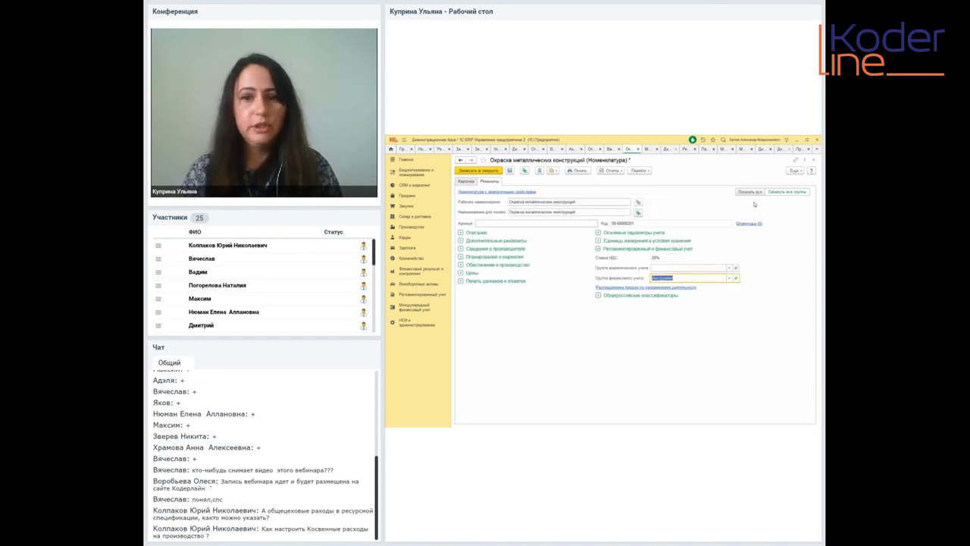
left_click(691, 268)
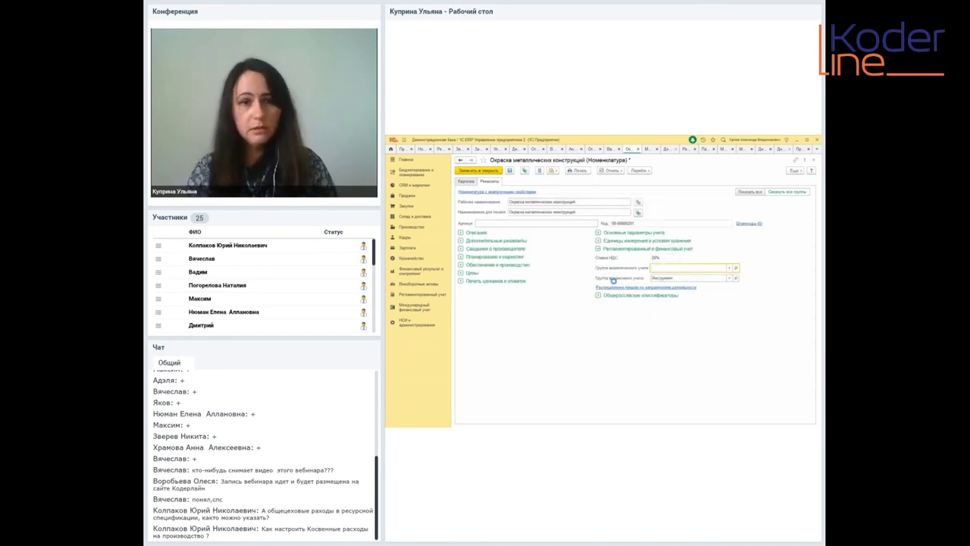
left_click(522, 247)
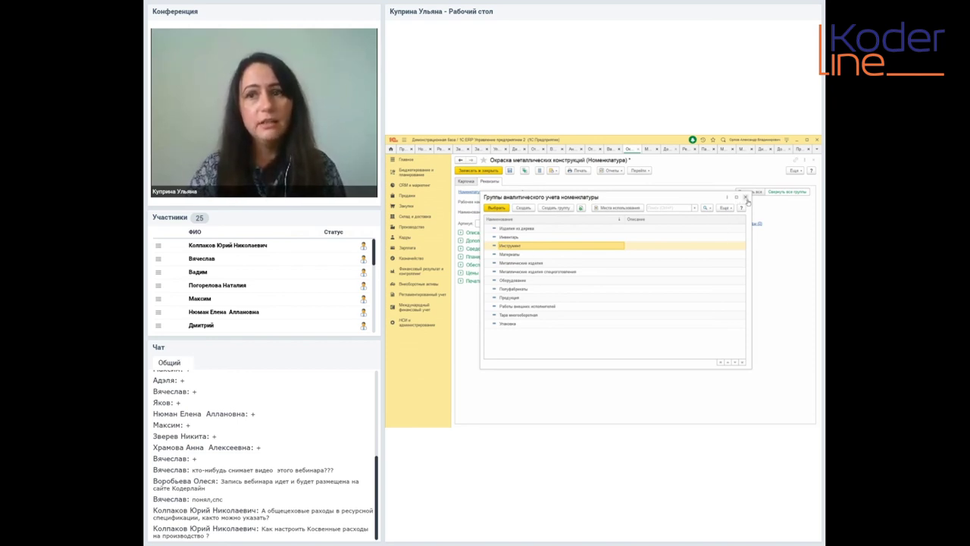
left_click(745, 197)
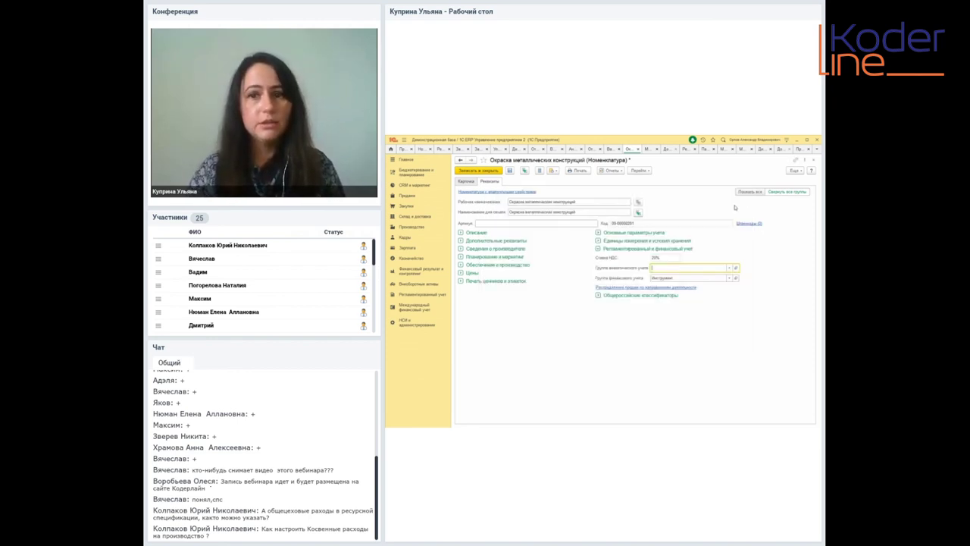
Step: Close the Окраска металлических конструкций card without saving changes and switch to the webinar window
left_click(813, 160)
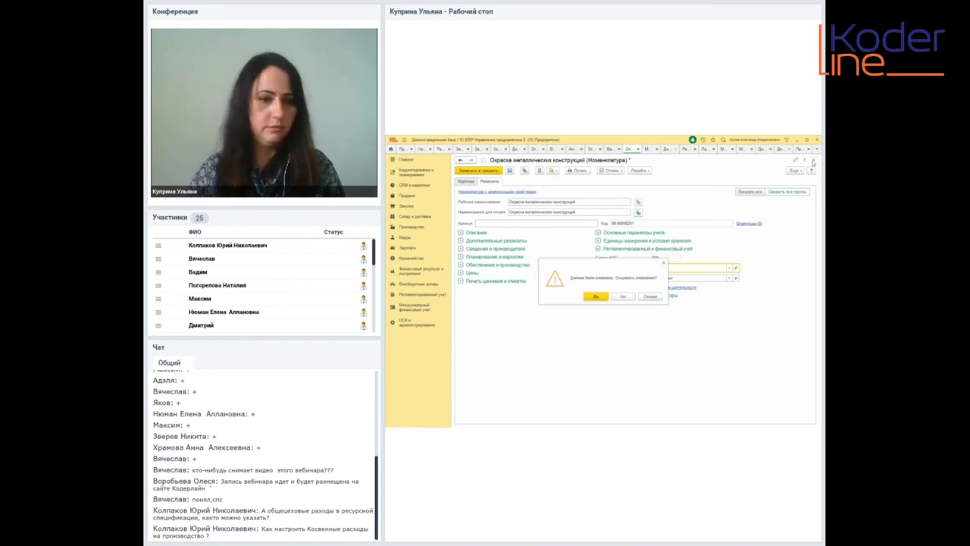
left_click(623, 297)
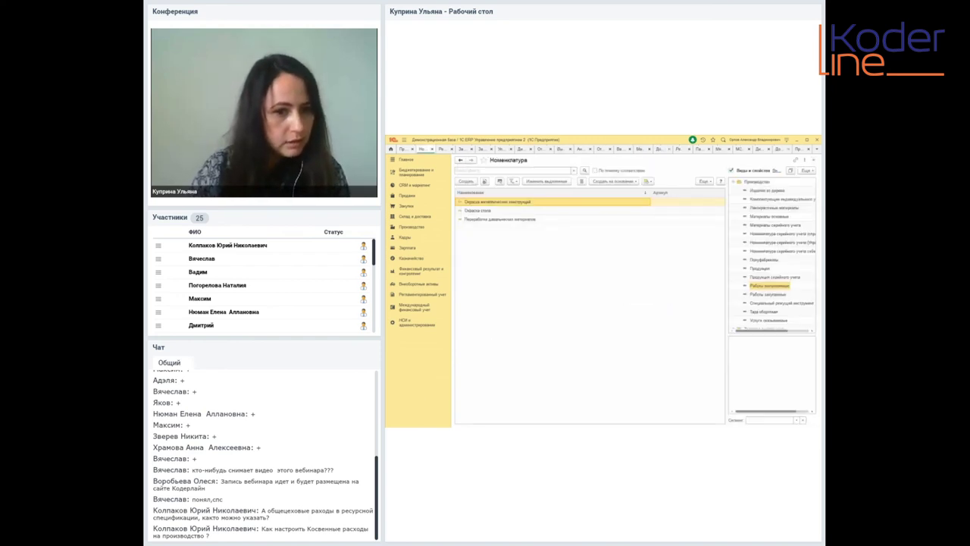
key("alt+Tab")
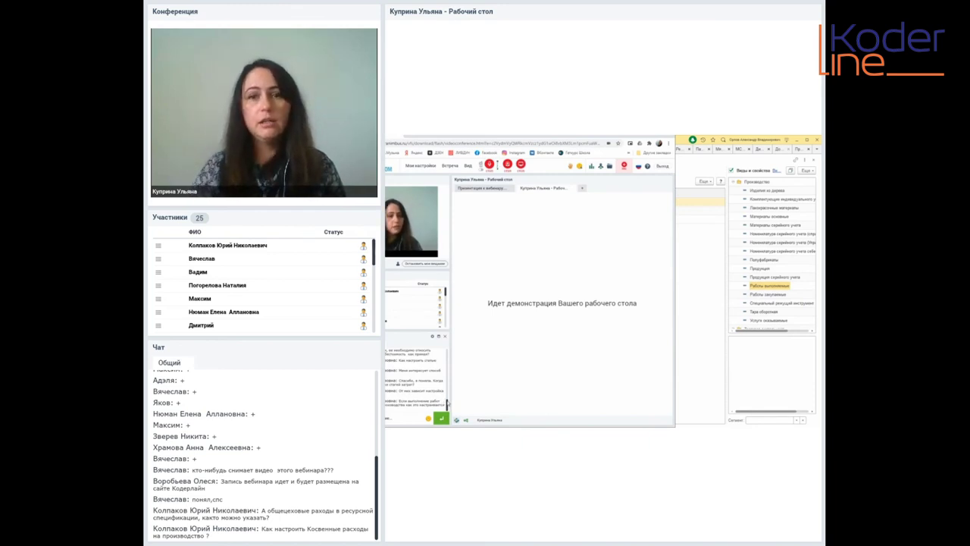
Step: Return to 1C:ERP, start a new resource specification from the Ресурсные спецификации list and show its by-product and intermediate output table
left_click(699, 307)
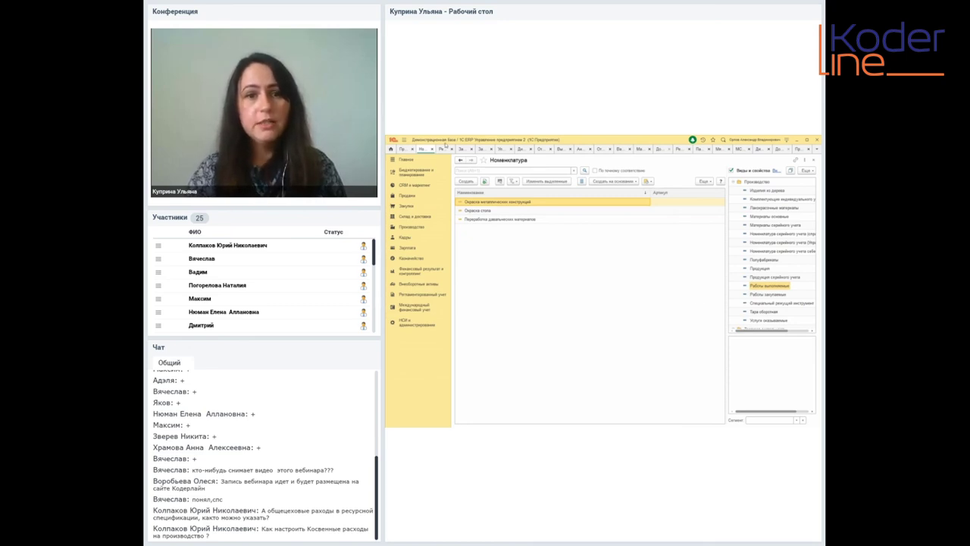
left_click(445, 148)
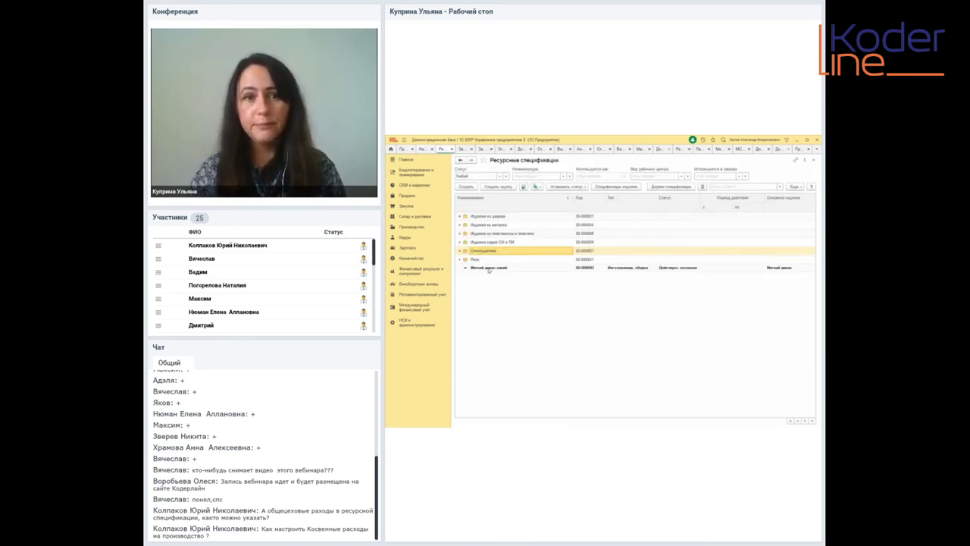
left_click(489, 268)
left_click(469, 186)
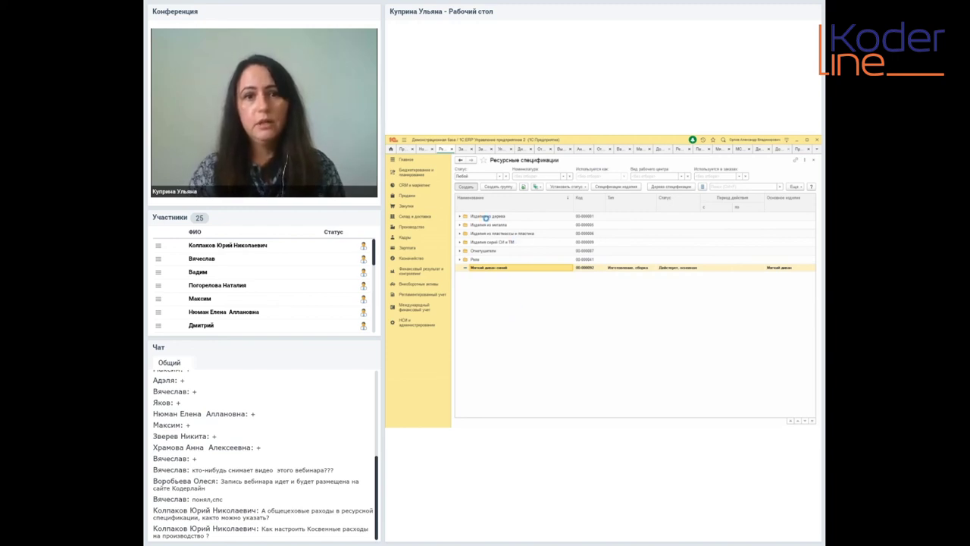
key("Insert")
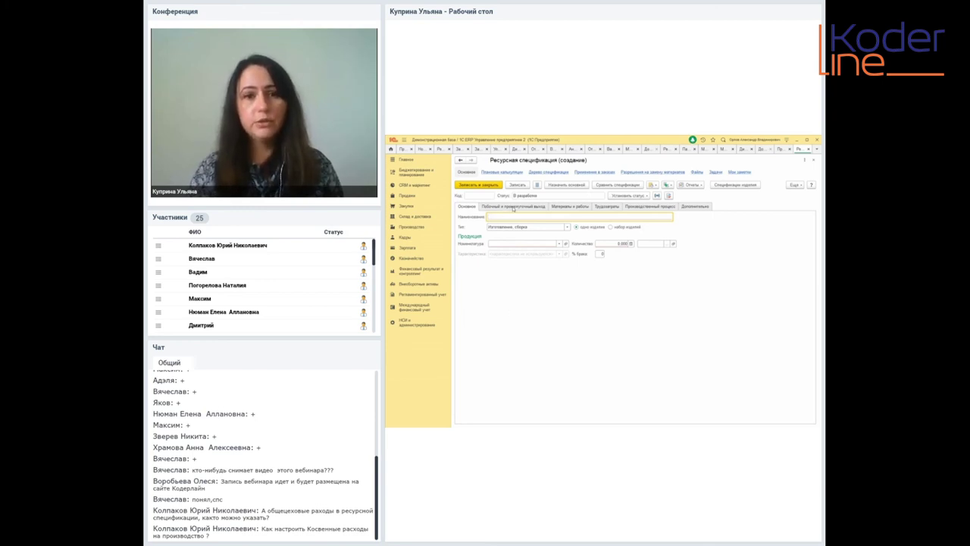
left_click(511, 210)
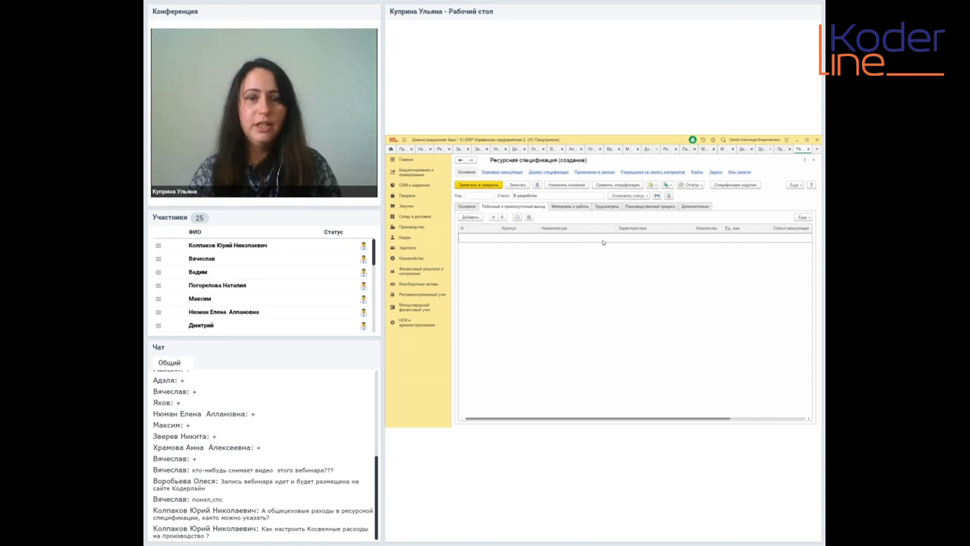
Step: Set the specification's production process to Многоэтапное, view the launch options, and try to add a stage, agreeing to save the specification
left_click(632, 211)
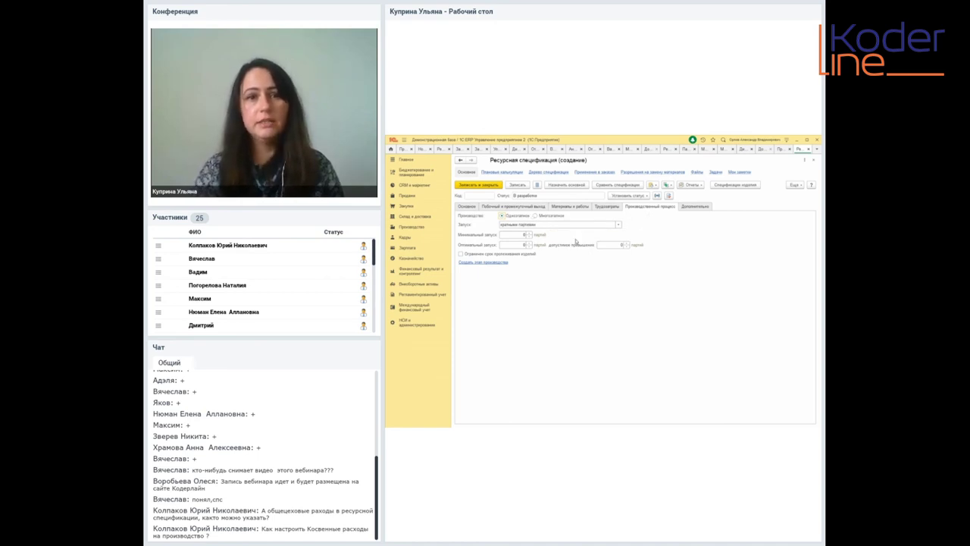
left_click(535, 216)
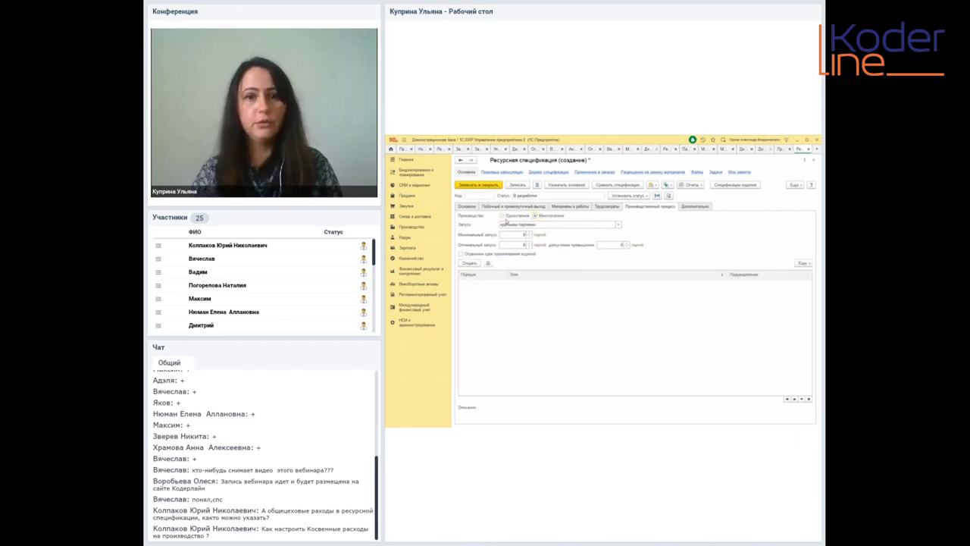
left_click(524, 224)
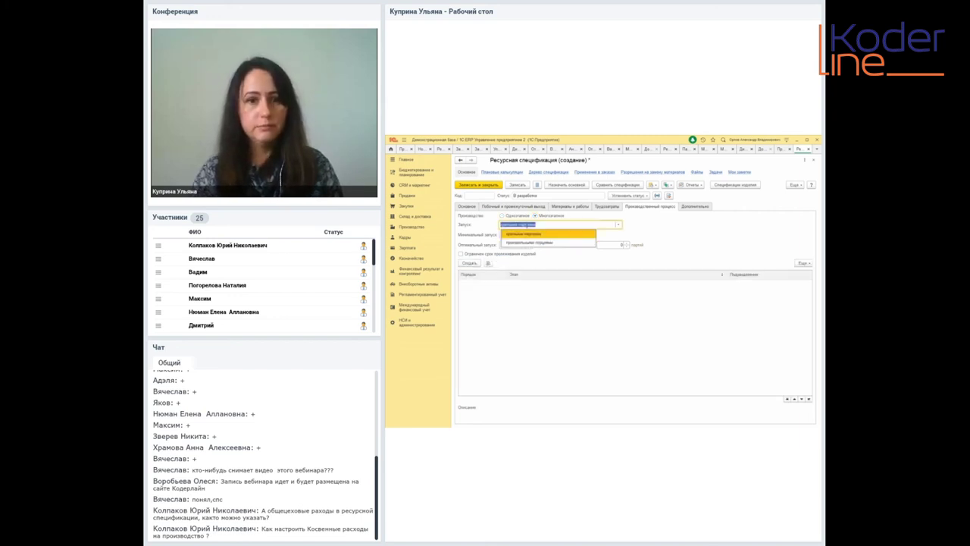
left_click(603, 233)
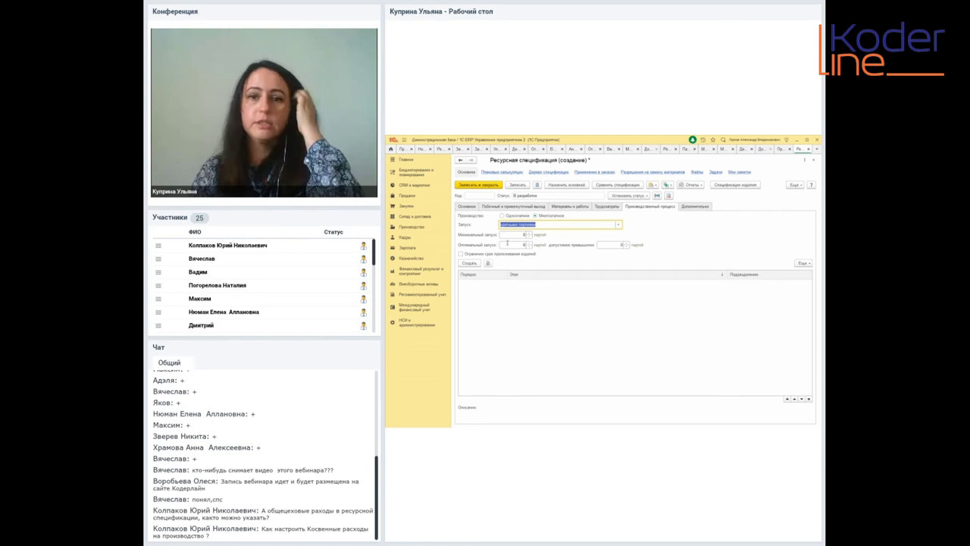
left_click(469, 263)
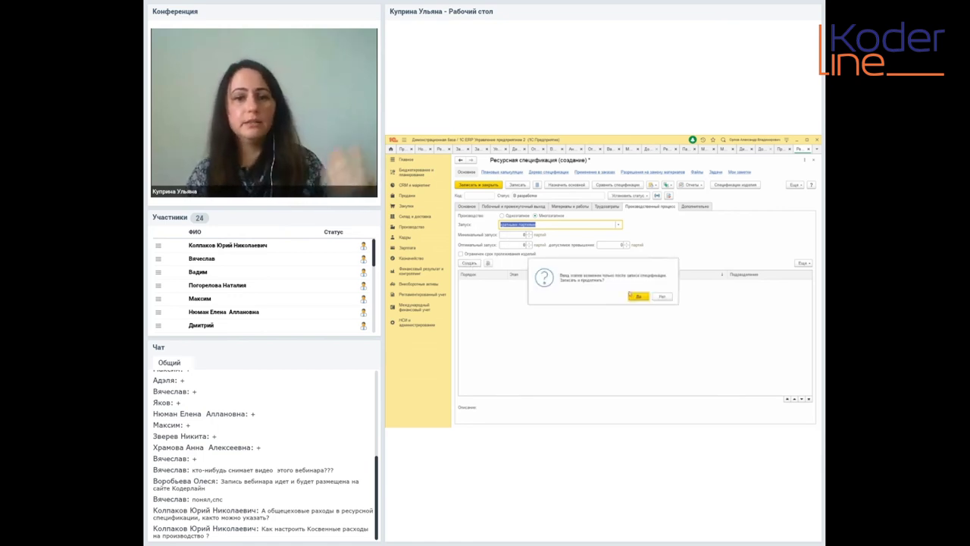
left_click(643, 297)
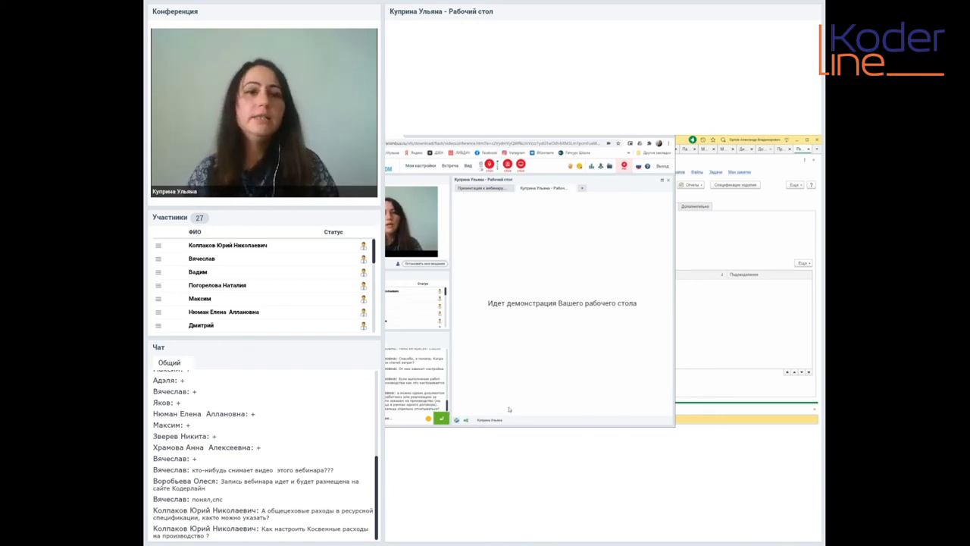
Step: Return to 1C:ERP, view the Продажи settings sections under НСИ и администрирование, and close them
left_click(735, 257)
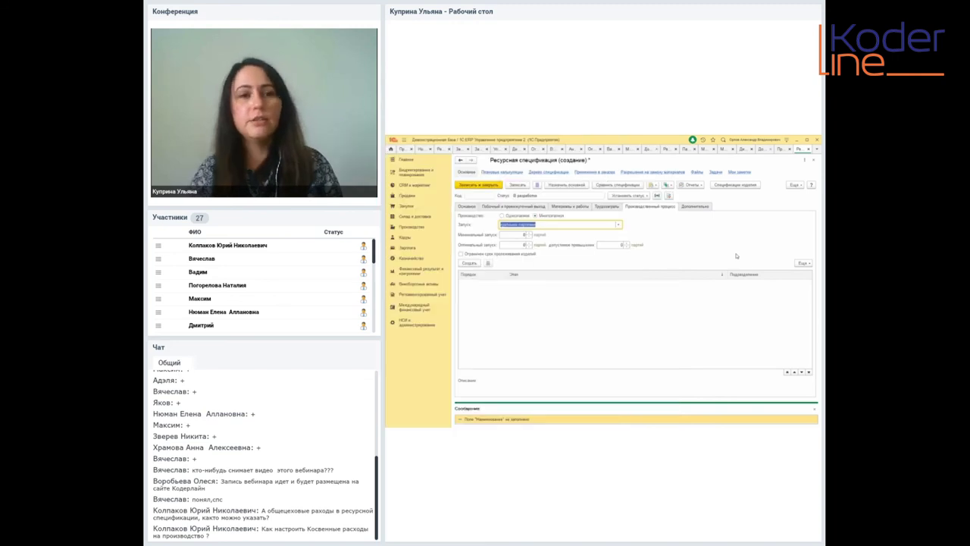
left_click(404, 324)
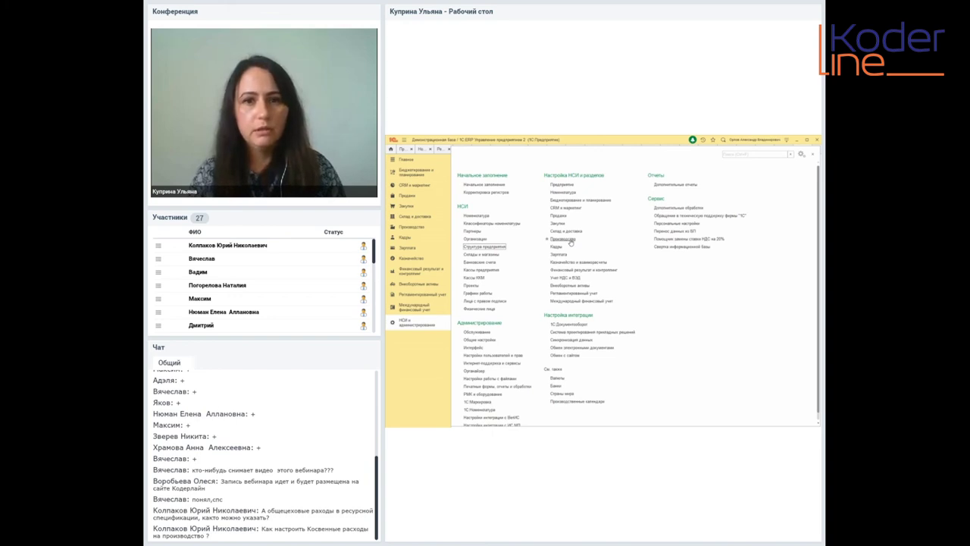
left_click(552, 217)
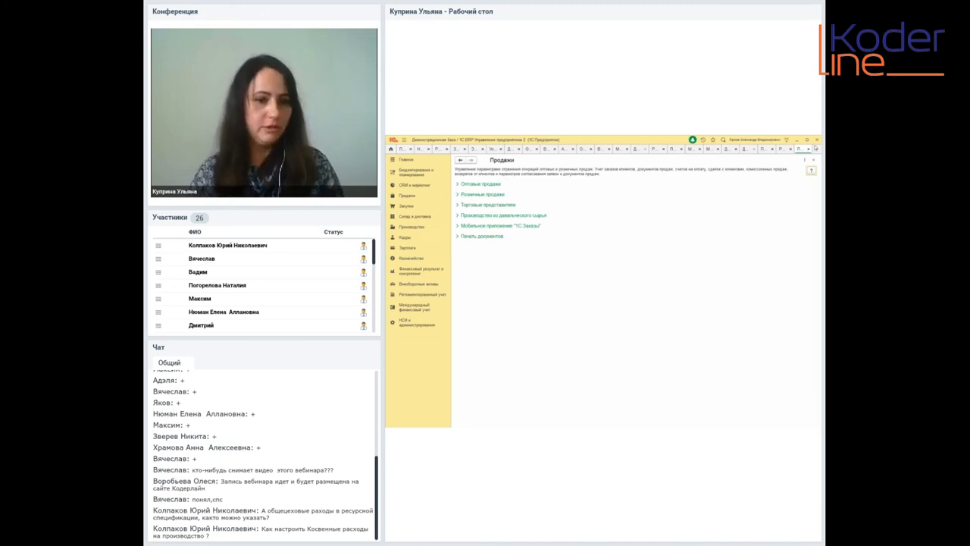
left_click(813, 162)
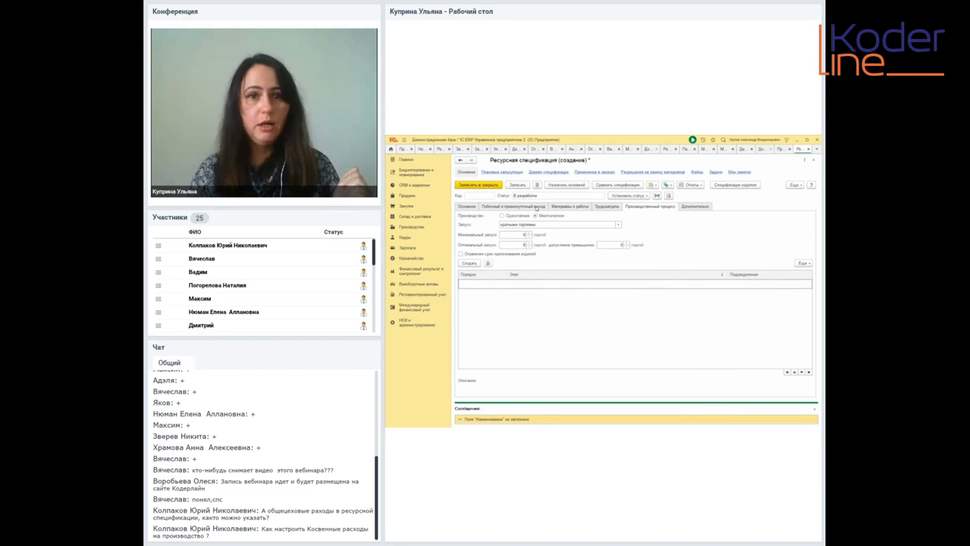
Step: Add the plastic housing (Корпус пластиковый) from the Полуфабрикаты item type to the specification's by-product and intermediate output
left_click(513, 206)
left_click(470, 217)
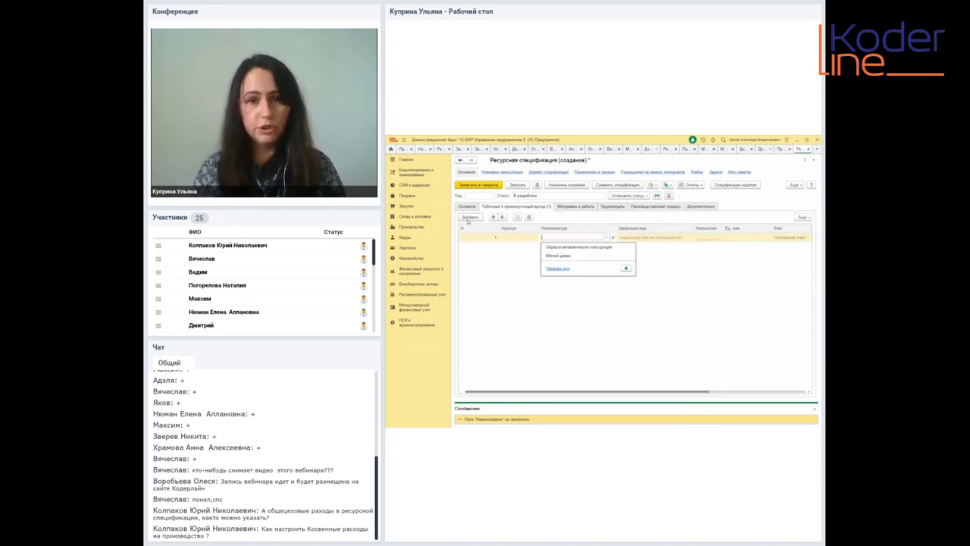
left_click(556, 268)
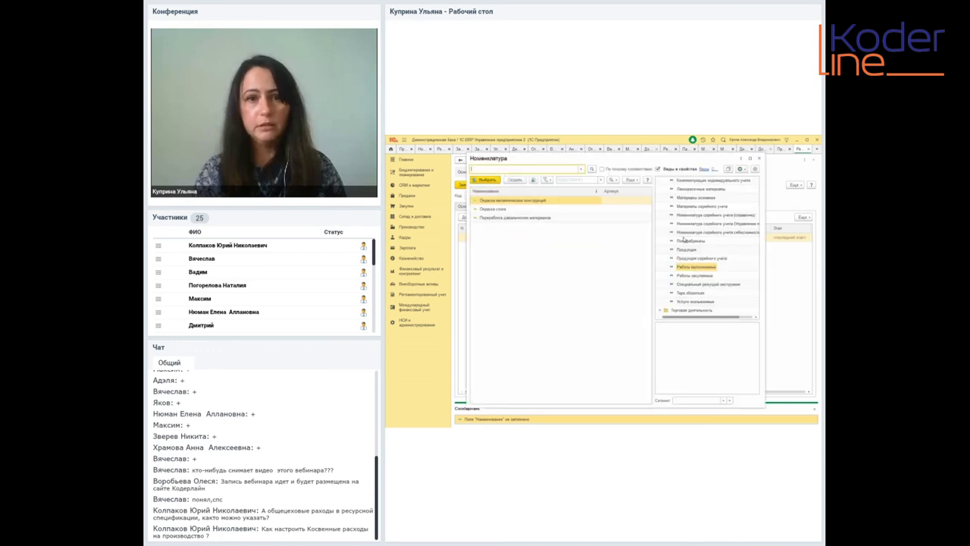
left_click(688, 241)
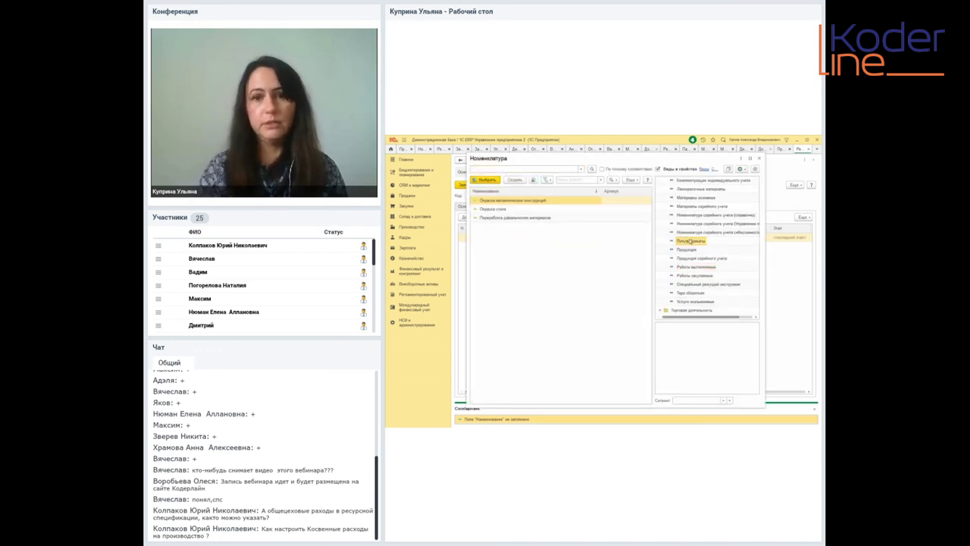
double_click(532, 202)
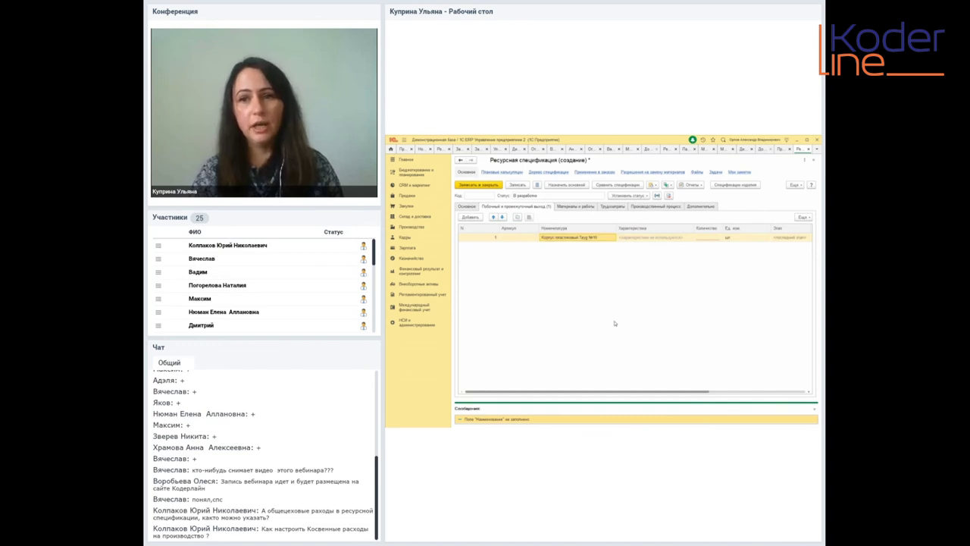
Step: Show the Этап choice for the plastic housing's output row without picking a stage, and briefly check the webinar window in the browser
left_click(790, 238)
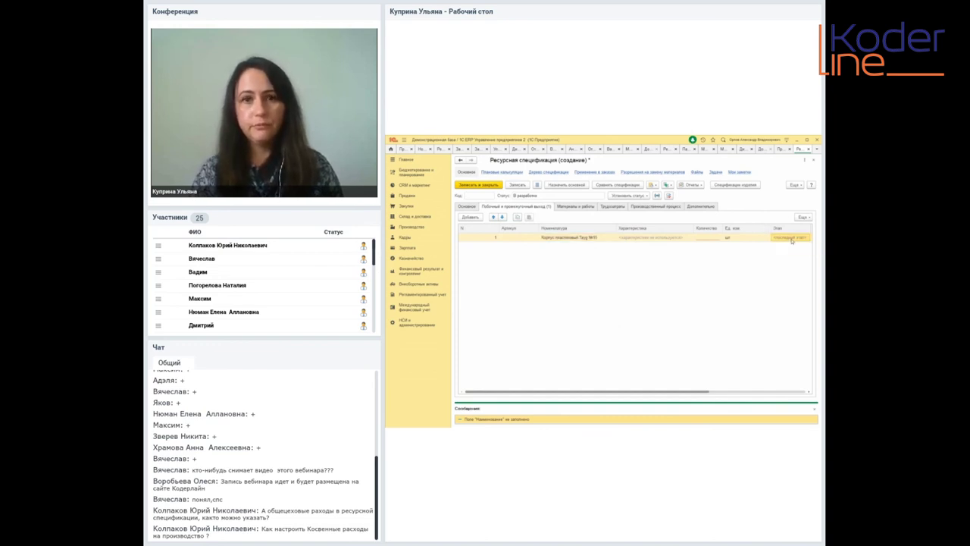
left_click(792, 240)
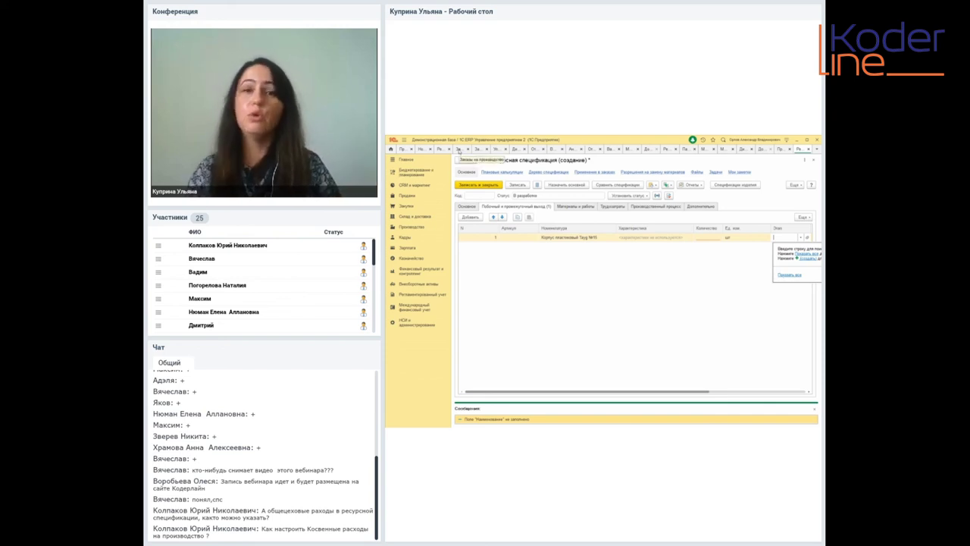
left_click(529, 273)
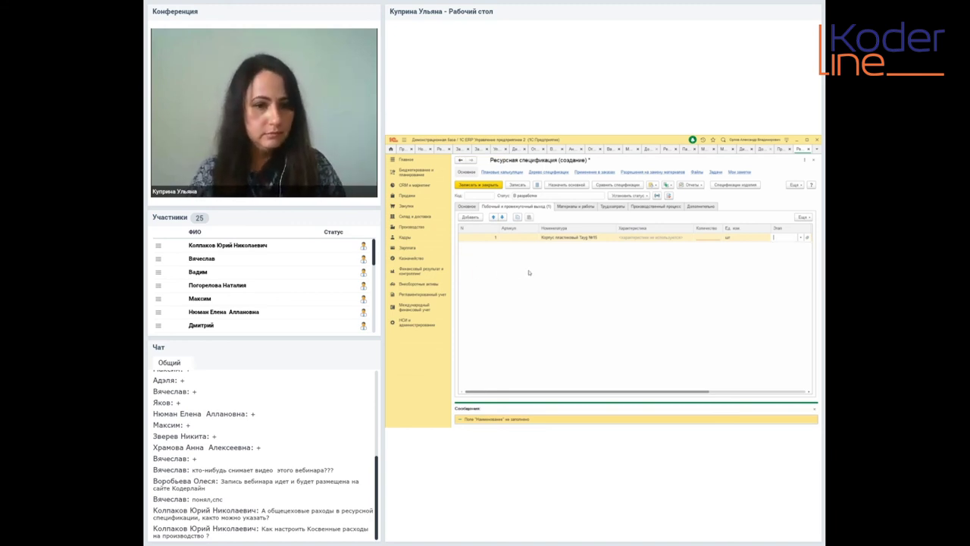
key("alt+Tab")
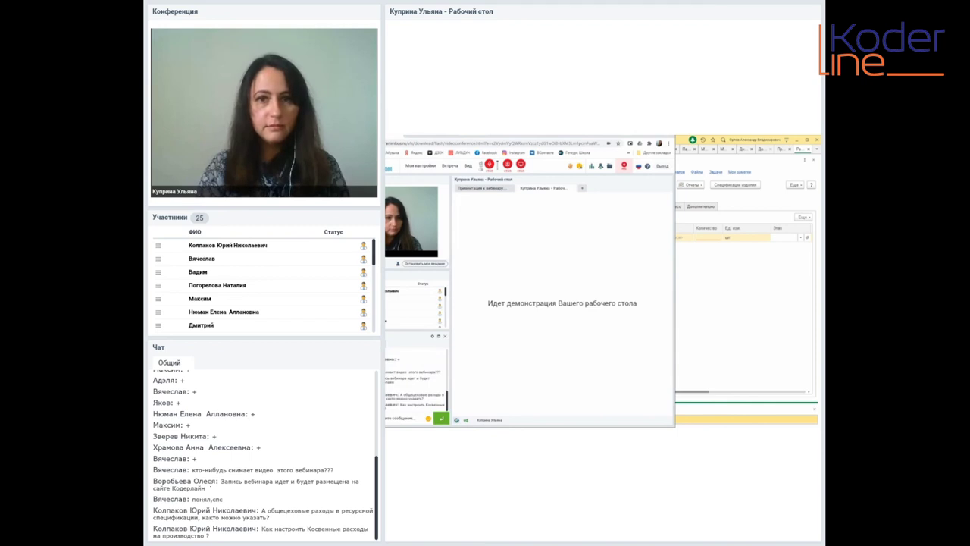
left_click(766, 320)
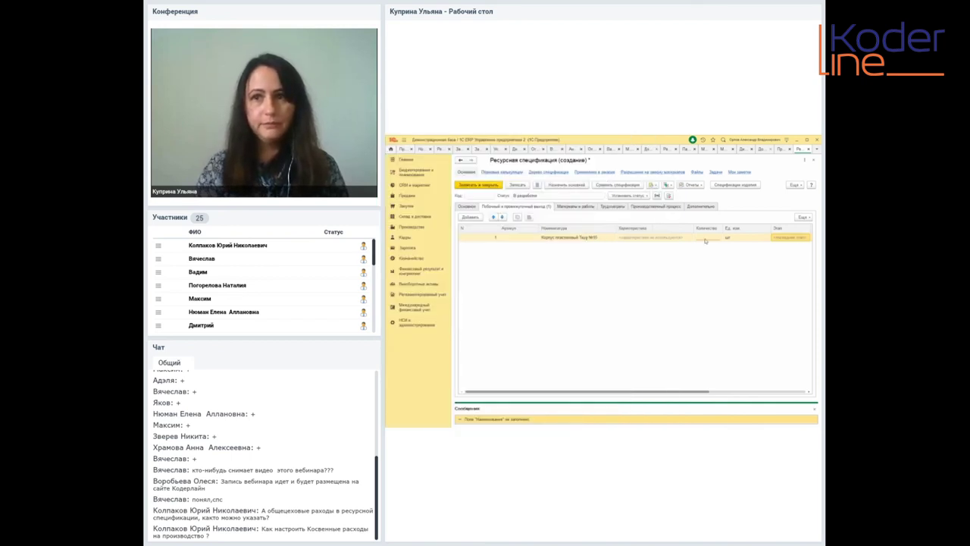
Step: Close the new resource specification without saving its changes and switch to the webinar chat in the browser
left_click(808, 149)
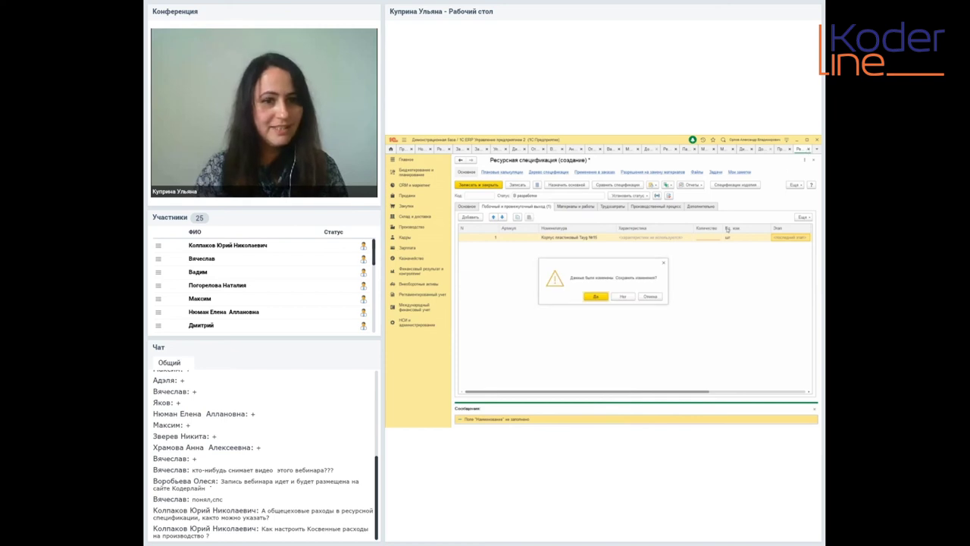
left_click(623, 296)
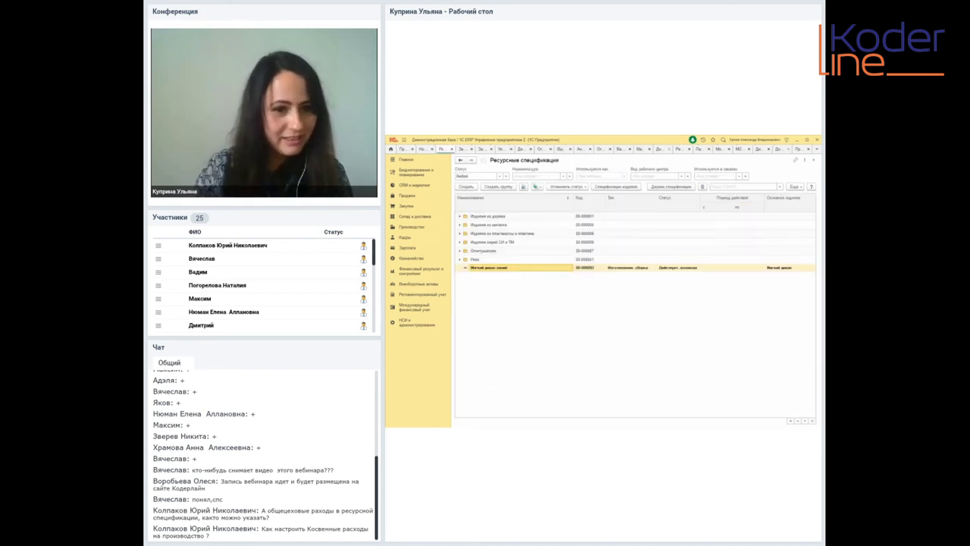
key("alt+Tab")
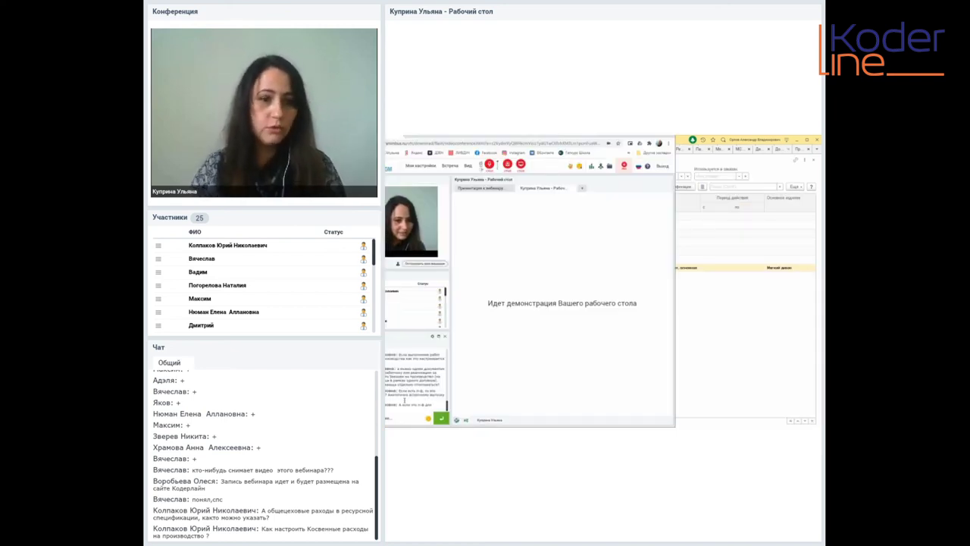